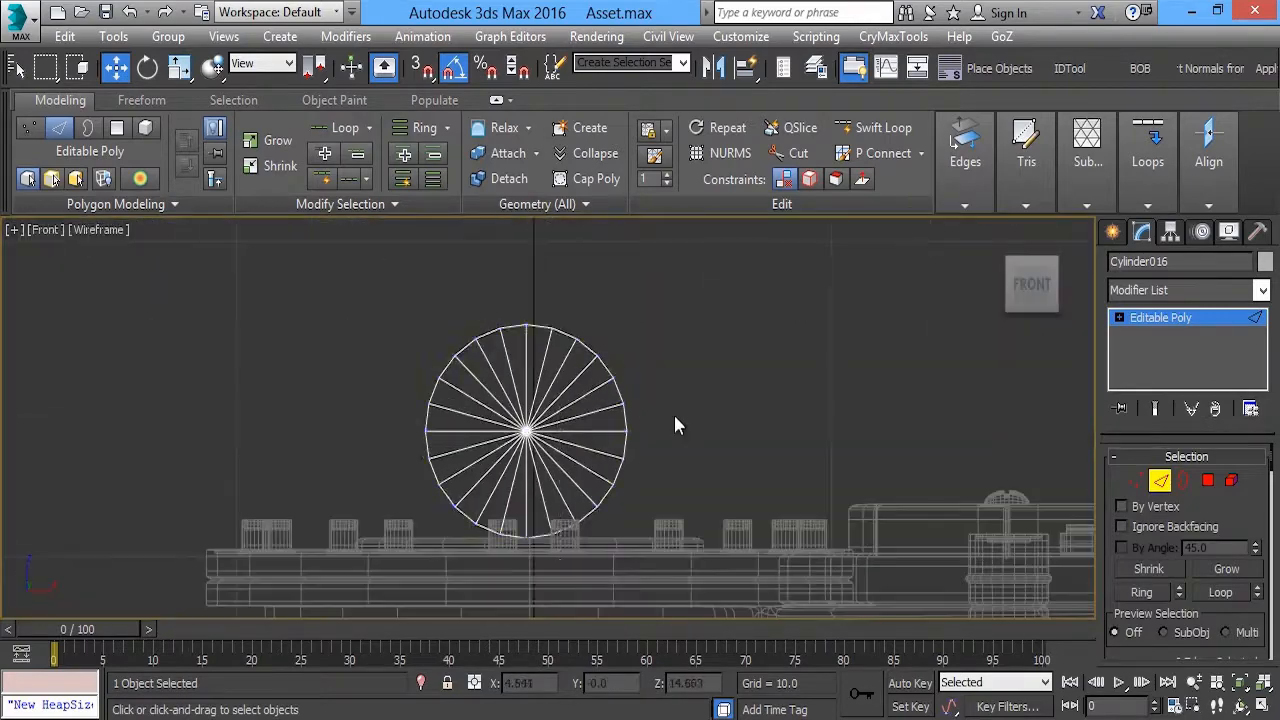
Stretch the cylinder sideways into a rounded-slot profile by its vertices and remove the middle edge loop
{"action": "key", "text": "1"}
{"action": "left_click_drag", "start_coordinate": [509, 430], "coordinate": [389, 408]}
{"action": "key", "text": "2"}
{"action": "double_click", "coordinate": [524, 469]}
{"action": "key", "text": "p"}
{"action": "middle_click_drag", "start_coordinate": [766, 422], "coordinate": [872, 396], "text": "alt"}
{"action": "key", "text": "ctrl+BackSpace"}
{"action": "key", "text": "2"}
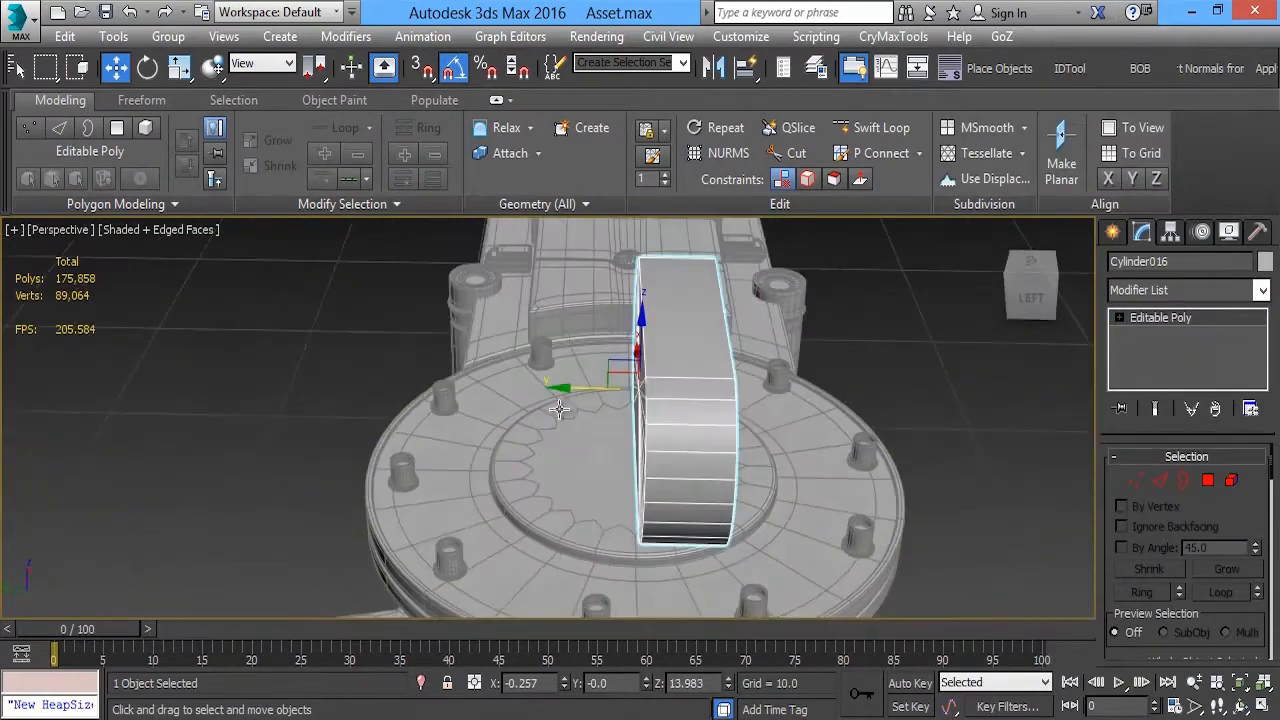
Move the block along Y to about 4.18 and scale its depth to about 154% across the round base
{"action": "left_click_drag", "start_coordinate": [562, 395], "coordinate": [545, 393]}
{"action": "key", "text": "t"}
{"action": "scroll", "coordinate": [541, 371], "scroll_direction": "up", "scroll_amount": 4}
{"action": "middle_click_drag", "start_coordinate": [541, 371], "coordinate": [529, 443]}
{"action": "left_click_drag", "start_coordinate": [469, 401], "coordinate": [449, 266]}
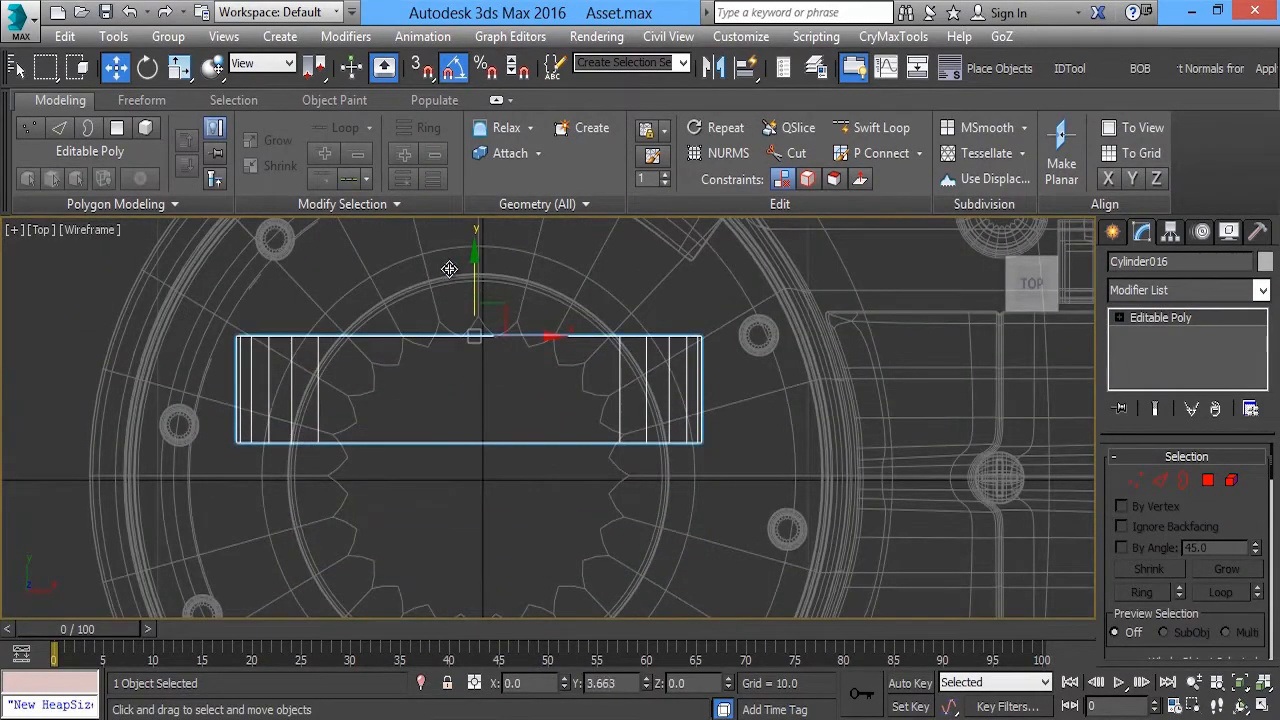
{"action": "key", "text": "r"}
{"action": "middle_click_drag", "start_coordinate": [488, 272], "coordinate": [522, 266]}
{"action": "scroll", "coordinate": [512, 327], "scroll_direction": "down", "scroll_amount": 2}
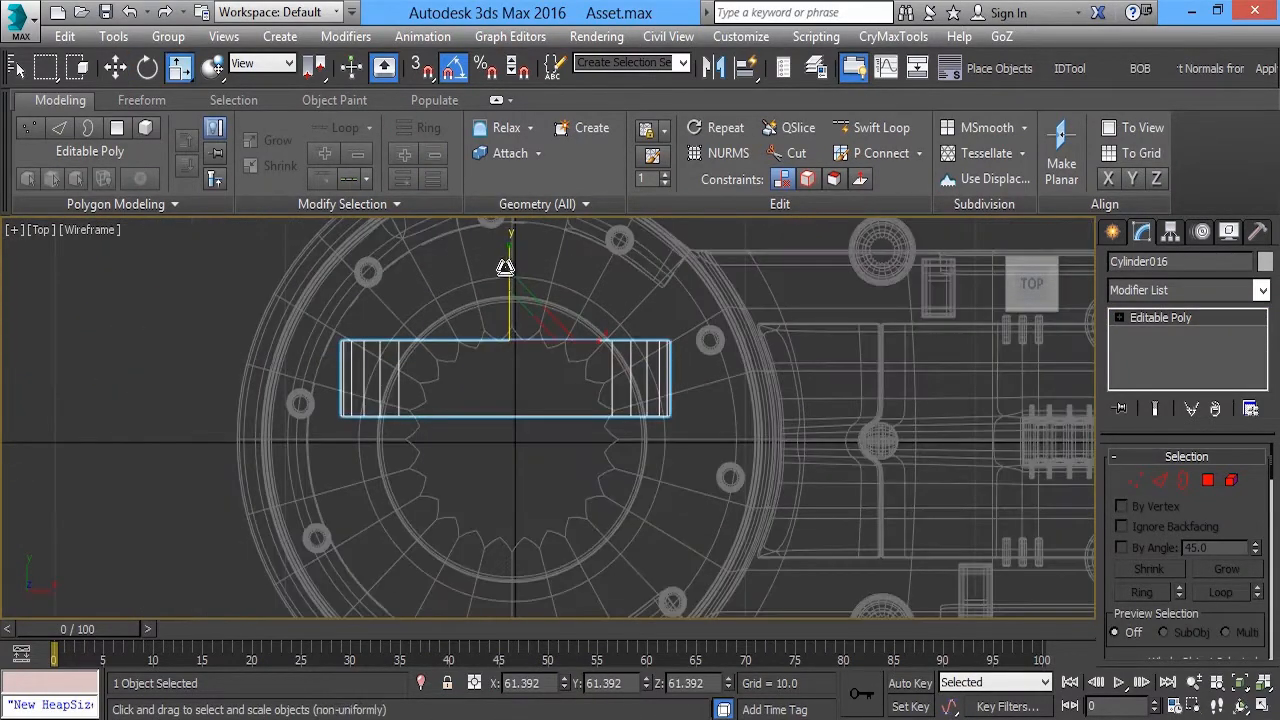
{"action": "left_click_drag", "start_coordinate": [503, 266], "coordinate": [525, 142]}
{"action": "key", "text": "alt+w"}
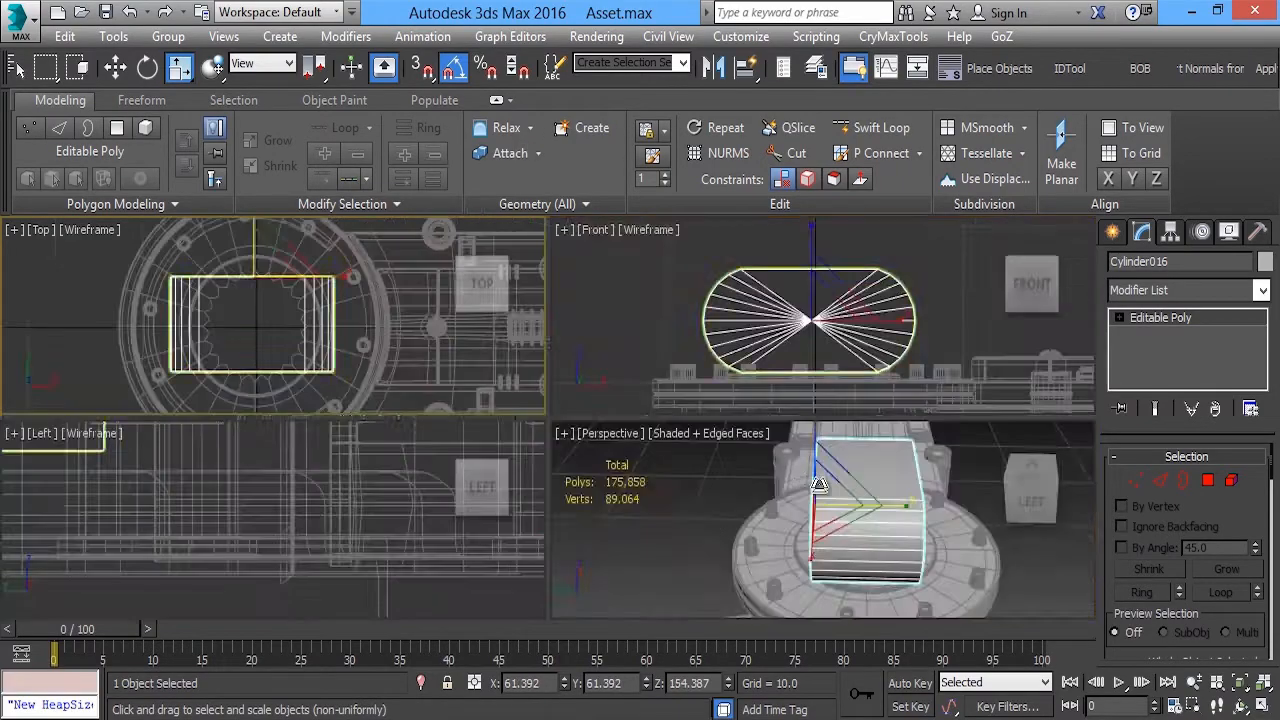
Lower the rounded block slightly so its flat underside sits on the raised ring of the base
{"action": "middle_click", "coordinate": [815, 480]}
{"action": "key", "text": "alt+w"}
{"action": "middle_click_drag", "start_coordinate": [815, 480], "coordinate": [627, 390], "text": "alt"}
{"action": "key", "text": "f"}
{"action": "key", "text": "1"}
{"action": "left_click_drag", "start_coordinate": [258, 275], "coordinate": [430, 560]}
{"action": "middle_click_drag", "start_coordinate": [374, 371], "coordinate": [377, 354]}
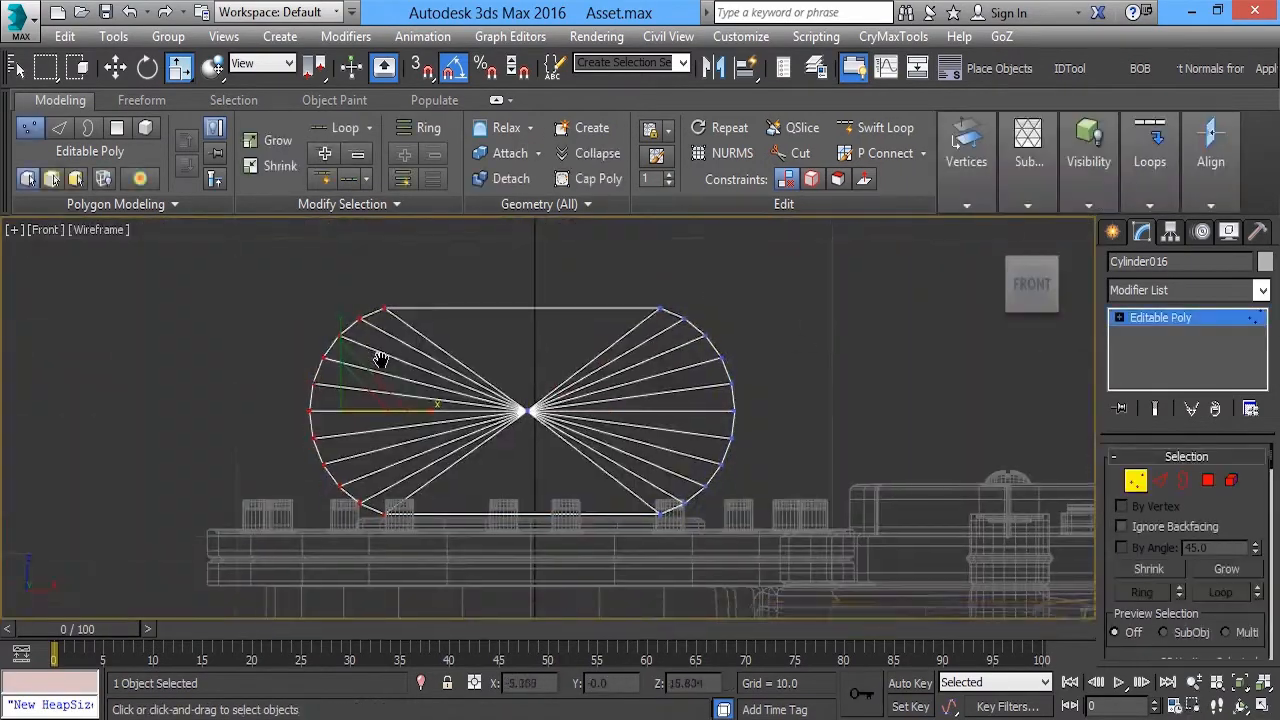
{"action": "key", "text": "w"}
{"action": "scroll", "coordinate": [389, 359], "scroll_direction": "up", "scroll_amount": 3}
{"action": "key", "text": "p"}
{"action": "middle_click_drag", "start_coordinate": [579, 470], "coordinate": [535, 440], "text": "alt"}
{"action": "scroll", "coordinate": [560, 450], "scroll_direction": "up", "scroll_amount": 3}
{"action": "left_click", "coordinate": [1162, 318]}
{"action": "middle_click_drag", "start_coordinate": [700, 280], "coordinate": [628, 340]}
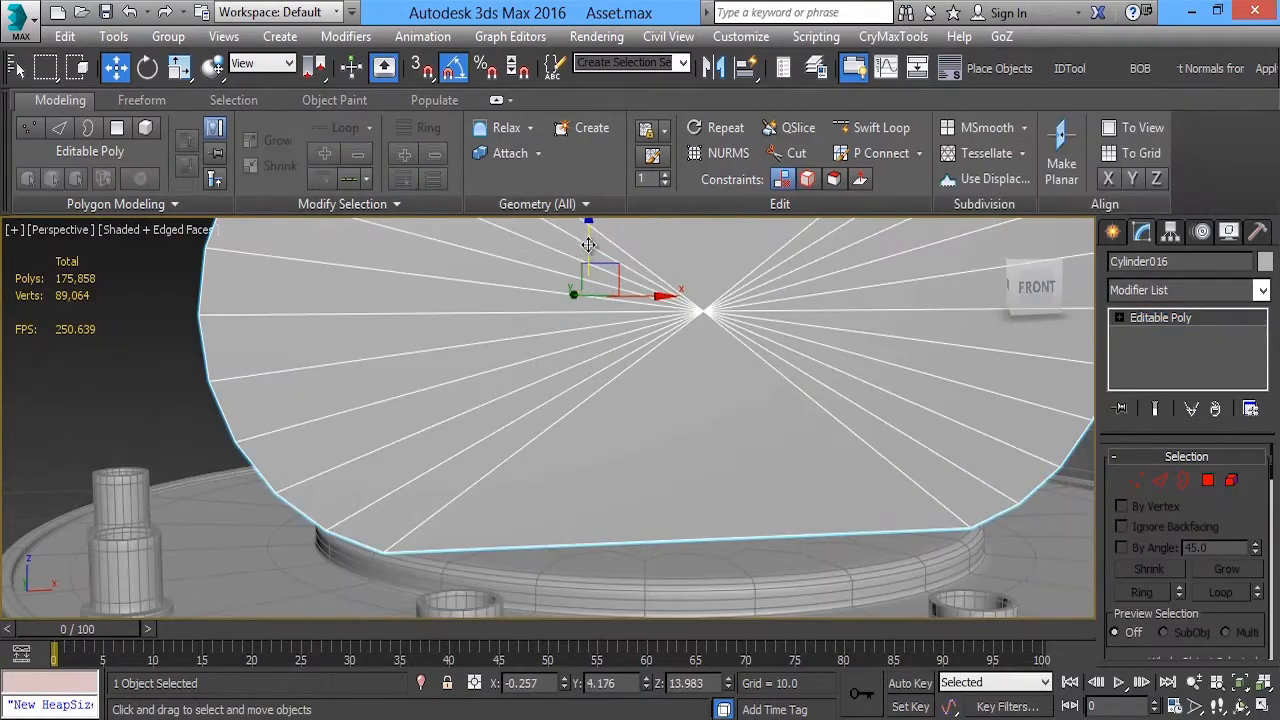
{"action": "left_click_drag", "start_coordinate": [591, 240], "coordinate": [591, 252]}
Fine-tune the block's length by shifting its left and right end vertices slightly along X
{"action": "key", "text": "1"}
{"action": "middle_click_drag", "start_coordinate": [540, 270], "coordinate": [548, 290], "text": "alt"}
{"action": "left_click_drag", "start_coordinate": [354, 334], "coordinate": [405, 347]}
{"action": "middle_click_drag", "start_coordinate": [460, 420], "coordinate": [494, 396], "text": "alt"}
{"action": "left_click_drag", "start_coordinate": [422, 266], "coordinate": [430, 266]}
{"action": "scroll", "coordinate": [470, 270], "scroll_direction": "down", "scroll_amount": 5}
{"action": "middle_click_drag", "start_coordinate": [490, 280], "coordinate": [537, 246], "text": "alt"}
{"action": "left_click_drag", "start_coordinate": [600, 244], "coordinate": [770, 500]}
{"action": "scroll", "coordinate": [620, 330], "scroll_direction": "up", "scroll_amount": 3}
{"action": "middle_click_drag", "start_coordinate": [588, 313], "coordinate": [467, 381]}
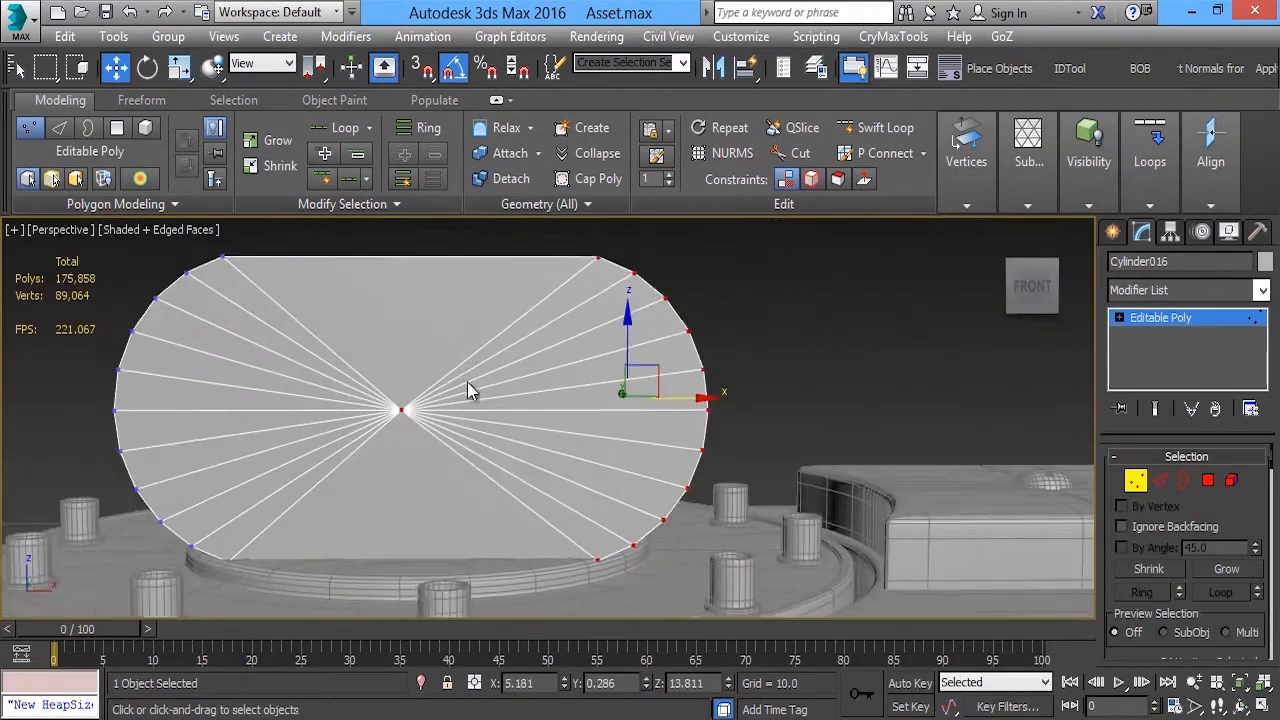
{"action": "scroll", "coordinate": [620, 375], "scroll_direction": "up", "scroll_amount": 3}
{"action": "middle_click_drag", "start_coordinate": [622, 368], "coordinate": [641, 398], "text": "alt"}
{"action": "left_click_drag", "start_coordinate": [707, 309], "coordinate": [697, 309]}
{"action": "middle_click_drag", "start_coordinate": [570, 370], "coordinate": [831, 417], "text": "alt"}
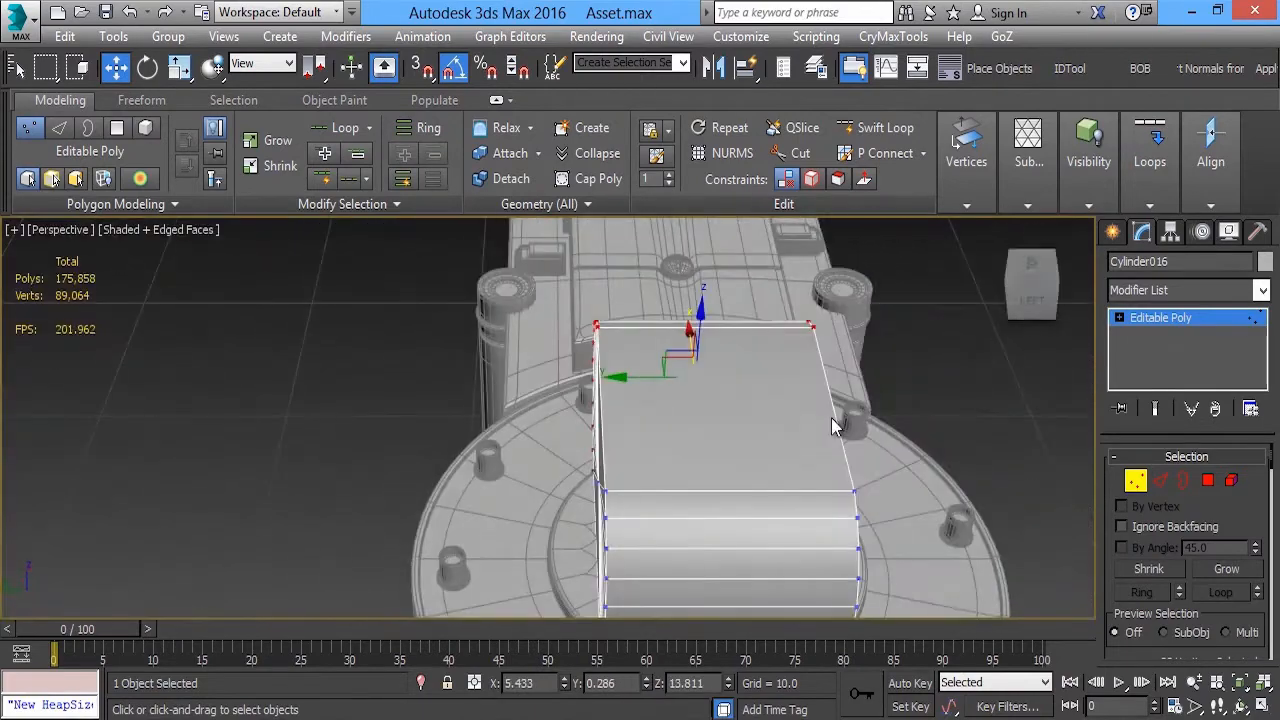
{"action": "key", "text": "1"}
Center the rounded block's pivot on the object
{"action": "scroll", "coordinate": [800, 390], "scroll_direction": "down", "scroll_amount": 4}
{"action": "left_click", "coordinate": [783, 375]}
{"action": "middle_click_drag", "start_coordinate": [783, 375], "coordinate": [592, 347], "text": "alt"}
{"action": "scroll", "coordinate": [690, 386], "scroll_direction": "up", "scroll_amount": 5}
{"action": "left_click", "coordinate": [634, 349]}
{"action": "left_click", "coordinate": [1173, 234]}
{"action": "left_click", "coordinate": [1187, 366]}
{"action": "left_click", "coordinate": [1190, 475]}
{"action": "left_click", "coordinate": [1190, 366]}
Scale the rounded block uniformly to about 106%
{"action": "key", "text": "r"}
{"action": "left_click_drag", "start_coordinate": [596, 344], "coordinate": [449, 346]}
{"action": "middle_click_drag", "start_coordinate": [449, 346], "coordinate": [543, 384], "text": "alt"}
{"action": "scroll", "coordinate": [540, 372], "scroll_direction": "up", "scroll_amount": 3}
{"action": "left_click_drag", "start_coordinate": [530, 343], "coordinate": [529, 335]}
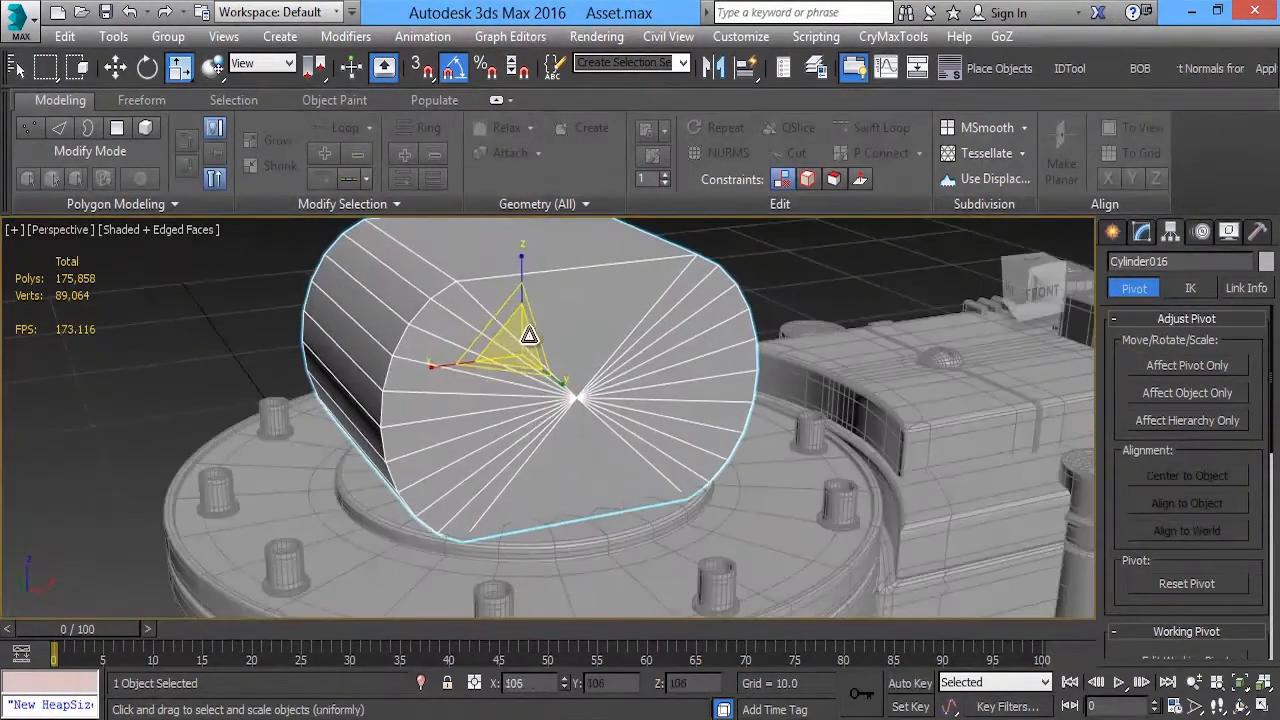
{"action": "key", "text": "w"}
{"action": "middle_click_drag", "start_coordinate": [529, 335], "coordinate": [521, 290], "text": "alt"}
{"action": "left_click_drag", "start_coordinate": [521, 290], "coordinate": [509, 285]}
{"action": "middle_click_drag", "start_coordinate": [391, 509], "coordinate": [515, 450], "text": "alt"}
{"action": "scroll", "coordinate": [560, 430], "scroll_direction": "down", "scroll_amount": 4}
Copy the rounded block upward in the front view, then copy that duplicate sideways to the left
{"action": "left_click", "coordinate": [775, 335]}
{"action": "scroll", "coordinate": [775, 337], "scroll_direction": "down", "scroll_amount": 2}
{"action": "middle_click_drag", "start_coordinate": [775, 337], "coordinate": [540, 300]}
{"action": "mouse_move", "coordinate": [540, 300]}
{"action": "middle_mouse_down", "text": "alt"}
{"action": "mouse_move", "coordinate": [586, 347]}
{"action": "mouse_move", "coordinate": [518, 303]}
{"action": "mouse_move", "coordinate": [591, 333]}
{"action": "mouse_move", "coordinate": [535, 325]}
{"action": "middle_mouse_up", "text": "alt"}
{"action": "scroll", "coordinate": [586, 347], "scroll_direction": "up", "scroll_amount": 2}
{"action": "scroll", "coordinate": [535, 325], "scroll_direction": "down", "scroll_amount": 3}
{"action": "left_click", "coordinate": [495, 338]}
{"action": "key", "text": "f"}
{"action": "scroll", "coordinate": [620, 357], "scroll_direction": "down", "scroll_amount": 3}
{"action": "middle_click_drag", "start_coordinate": [620, 357], "coordinate": [630, 483]}
{"action": "left_click_drag", "start_coordinate": [634, 457], "coordinate": [634, 278], "text": "shift"}
{"action": "left_click", "coordinate": [655, 456]}
{"action": "left_click_drag", "start_coordinate": [697, 366], "coordinate": [555, 371], "text": "shift"}
{"action": "left_click", "coordinate": [648, 459]}
Delete the two spare block copies floating above the base
{"action": "key", "text": "alt+w"}
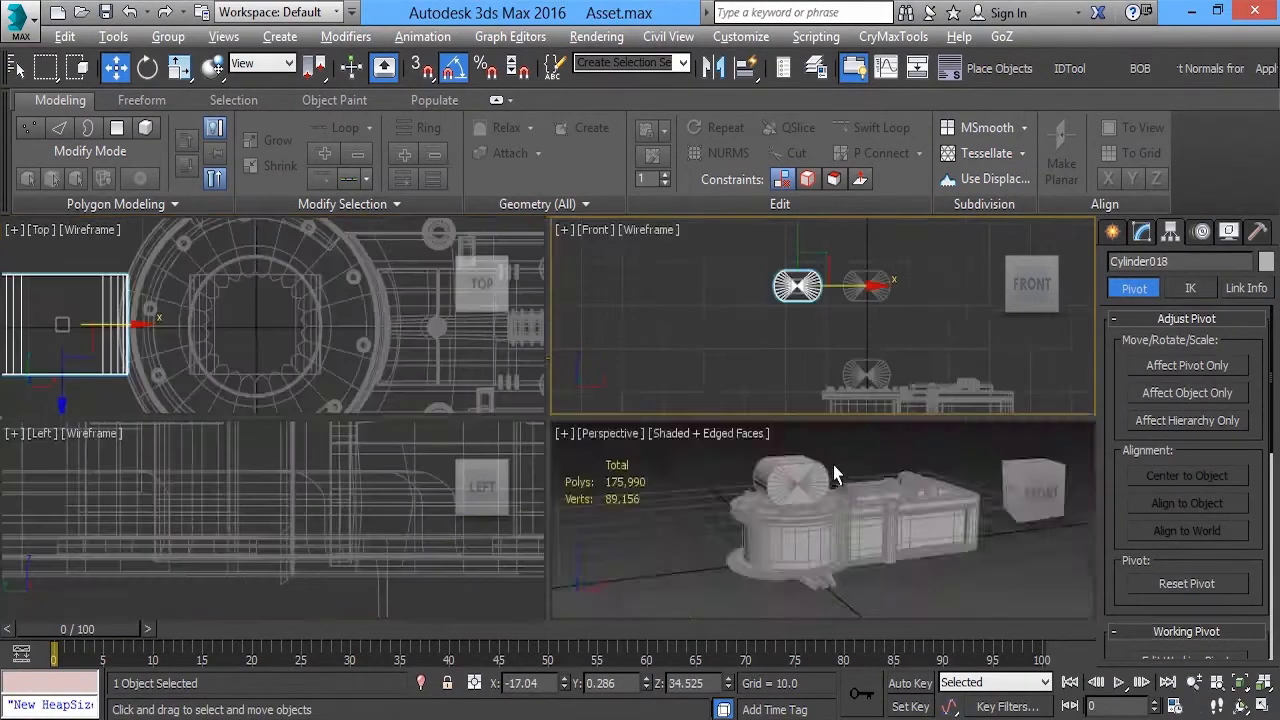
{"action": "left_click", "coordinate": [836, 475]}
{"action": "key", "text": "alt+w"}
{"action": "scroll", "coordinate": [800, 455], "scroll_direction": "down", "scroll_amount": 4}
{"action": "middle_click_drag", "start_coordinate": [785, 440], "coordinate": [651, 446], "text": "alt"}
{"action": "scroll", "coordinate": [649, 448], "scroll_direction": "up", "scroll_amount": 2}
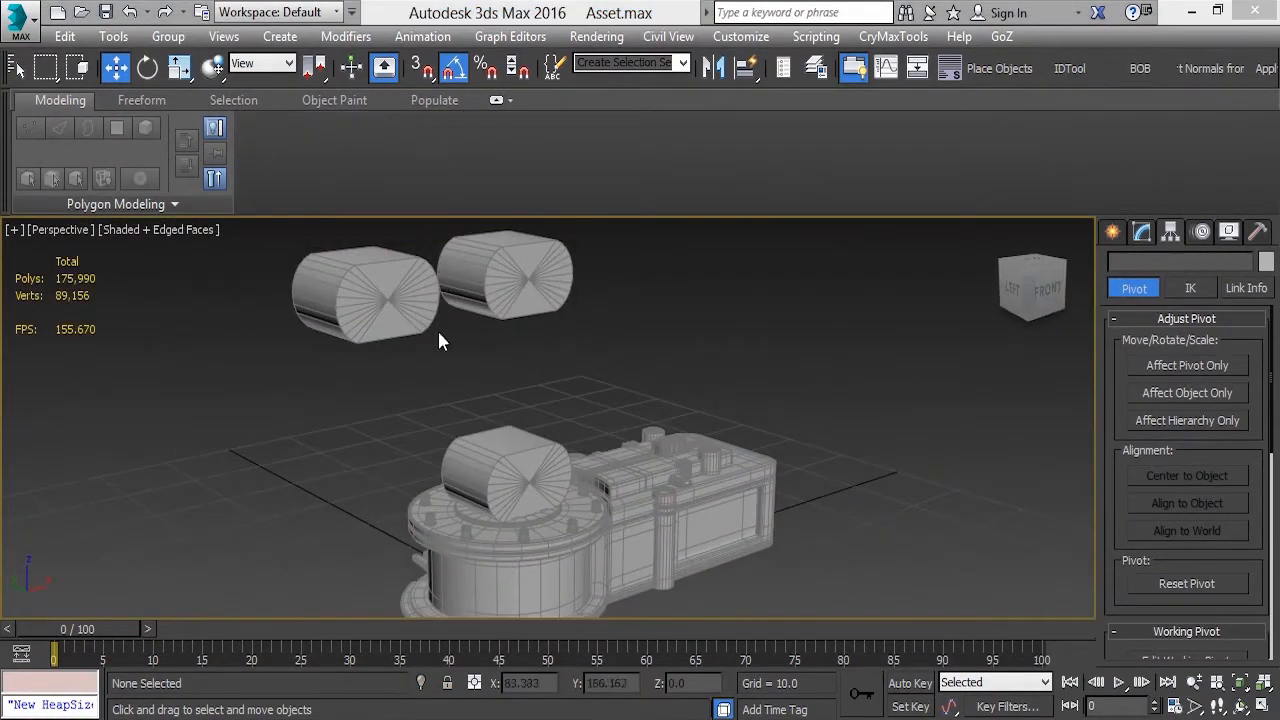
{"action": "left_click_drag", "start_coordinate": [438, 332], "coordinate": [452, 285]}
{"action": "key", "text": "Delete"}
Remove the center vertices from the block's end caps to leave each cap a single clean face
{"action": "left_click", "coordinate": [532, 484]}
{"action": "key", "text": "z"}
{"action": "middle_click_drag", "start_coordinate": [655, 400], "coordinate": [608, 356], "text": "alt"}
{"action": "scroll", "coordinate": [570, 385], "scroll_direction": "down", "scroll_amount": 3}
{"action": "key", "text": "1"}
{"action": "middle_click_drag", "start_coordinate": [550, 400], "coordinate": [752, 405], "text": "alt"}
{"action": "left_click", "coordinate": [335, 404], "text": "ctrl"}
{"action": "middle_click_drag", "start_coordinate": [720, 400], "coordinate": [518, 392], "text": "alt"}
{"action": "key", "text": "BackSpace"}
{"action": "scroll", "coordinate": [562, 340], "scroll_direction": "down", "scroll_amount": 3}
{"action": "middle_click_drag", "start_coordinate": [562, 340], "coordinate": [535, 318], "text": "alt"}
{"action": "left_click", "coordinate": [1160, 318]}
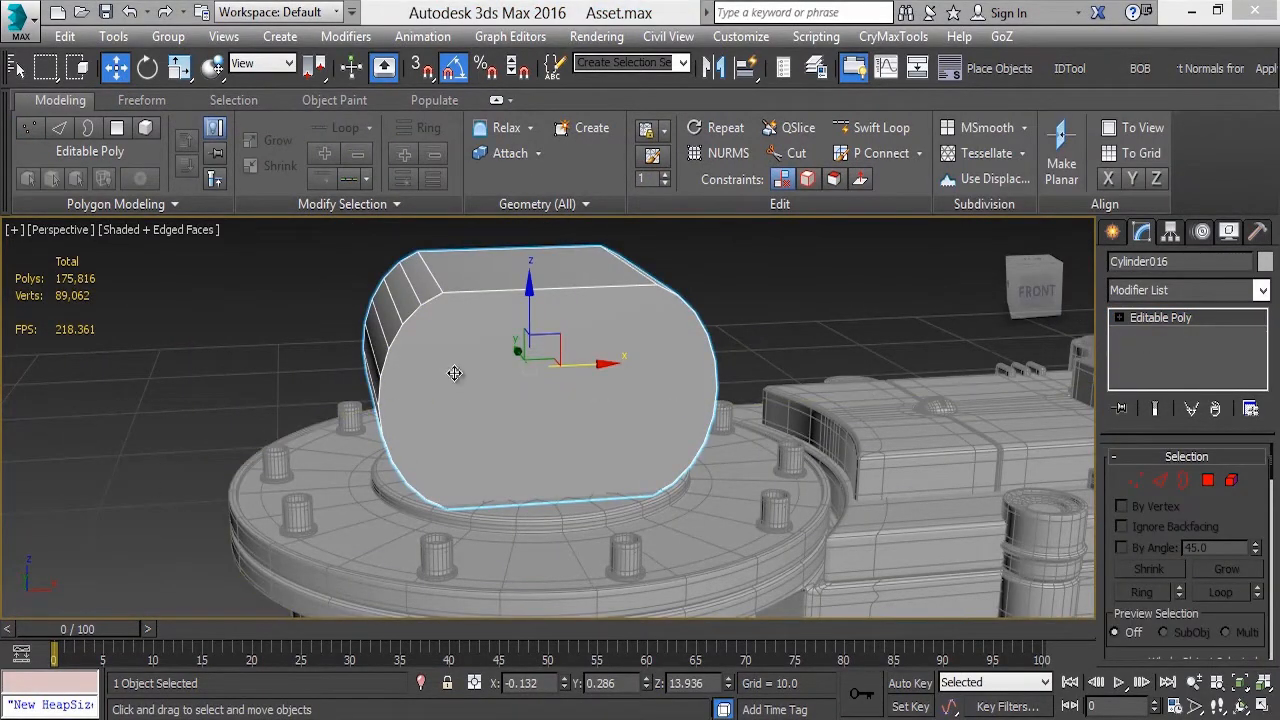
{"action": "middle_click_drag", "start_coordinate": [439, 374], "coordinate": [452, 388]}
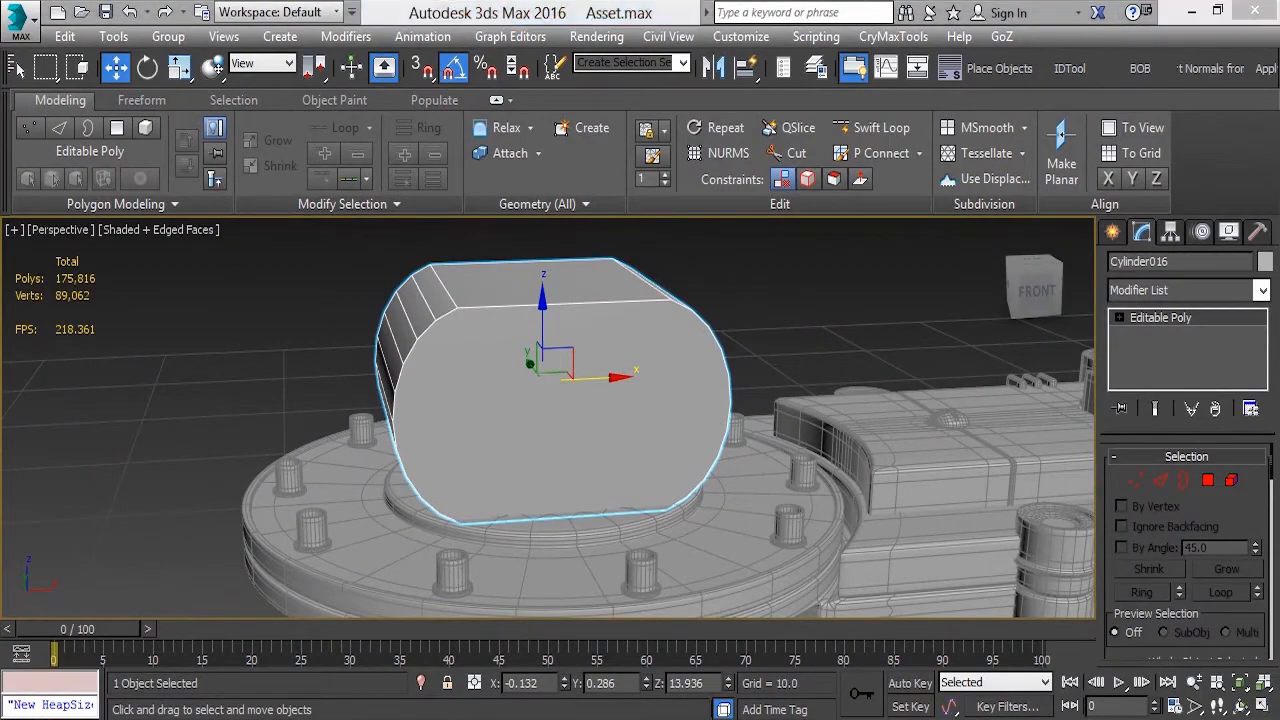
Switch to Windows Photo Viewer and examine the orange housing and its side holes in screenshot000.jpg
{"action": "left_click_drag", "start_coordinate": [1270, 3], "coordinate": [1062, 3]}
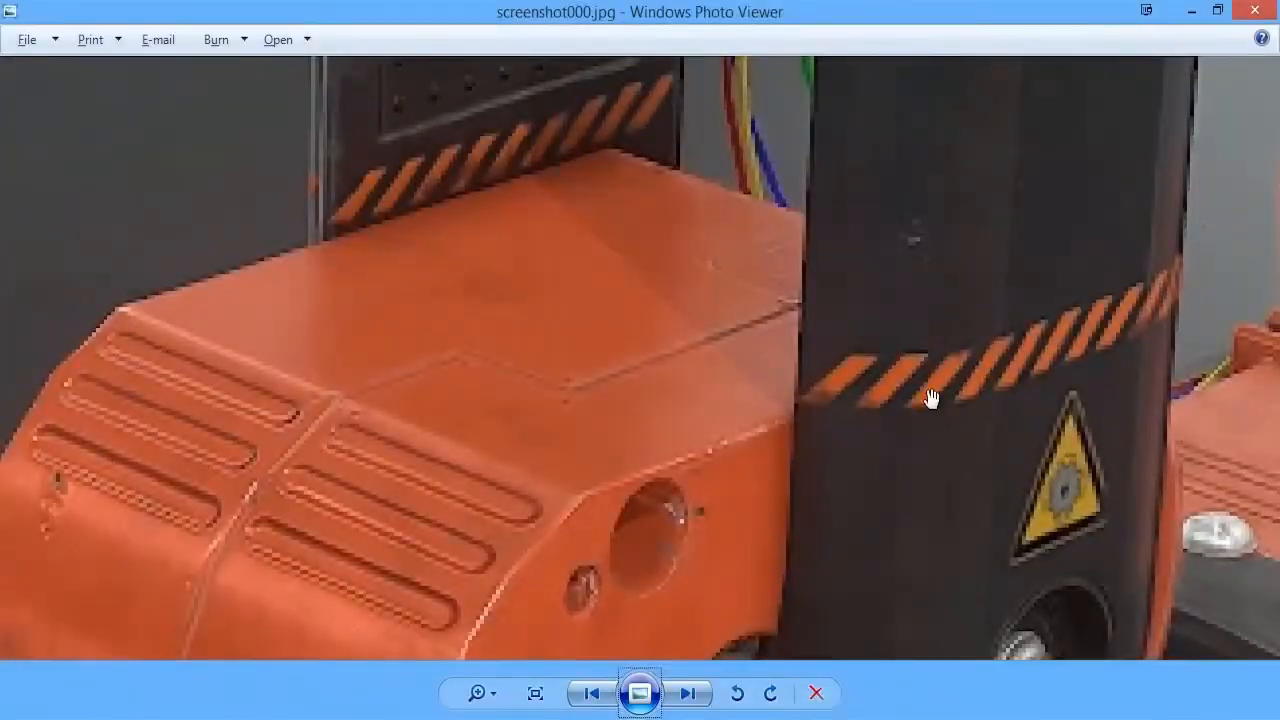
{"action": "left_click_drag", "start_coordinate": [929, 400], "coordinate": [594, 340]}
{"action": "left_click_drag", "start_coordinate": [504, 357], "coordinate": [508, 331]}
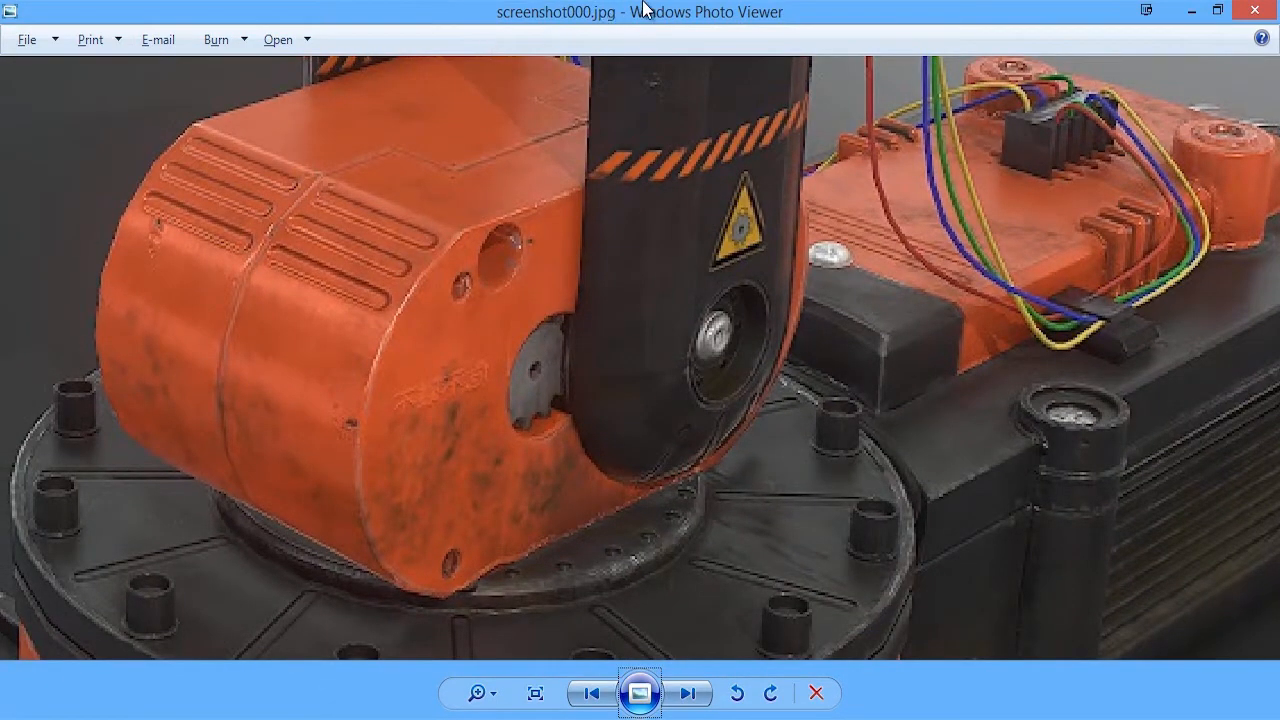
{"action": "left_click_drag", "start_coordinate": [644, 3], "coordinate": [642, 0]}
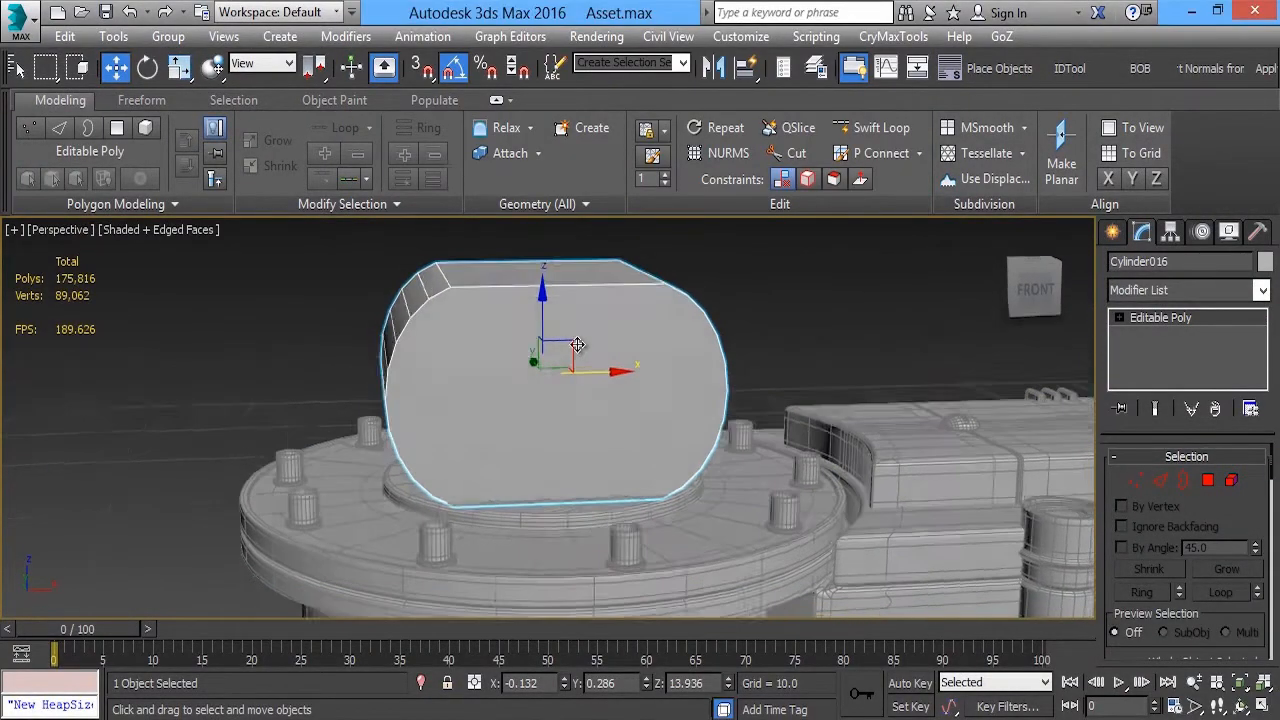
Create a cylinder of about 0.565 radius and 1.935 height near the block's upper-left corner in the front view
{"action": "key", "text": "alt+w"}
{"action": "key", "text": "alt+w"}
{"action": "scroll", "coordinate": [705, 450], "scroll_direction": "up", "scroll_amount": 5}
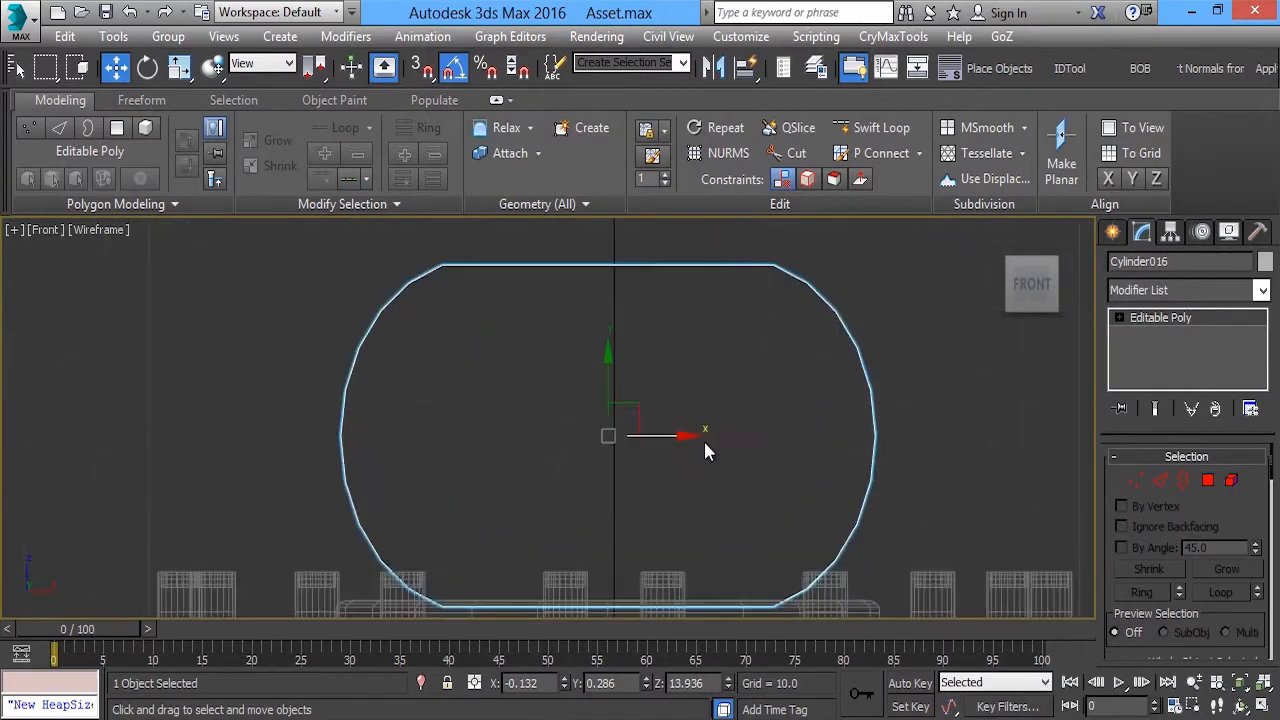
{"action": "left_click", "coordinate": [1121, 235]}
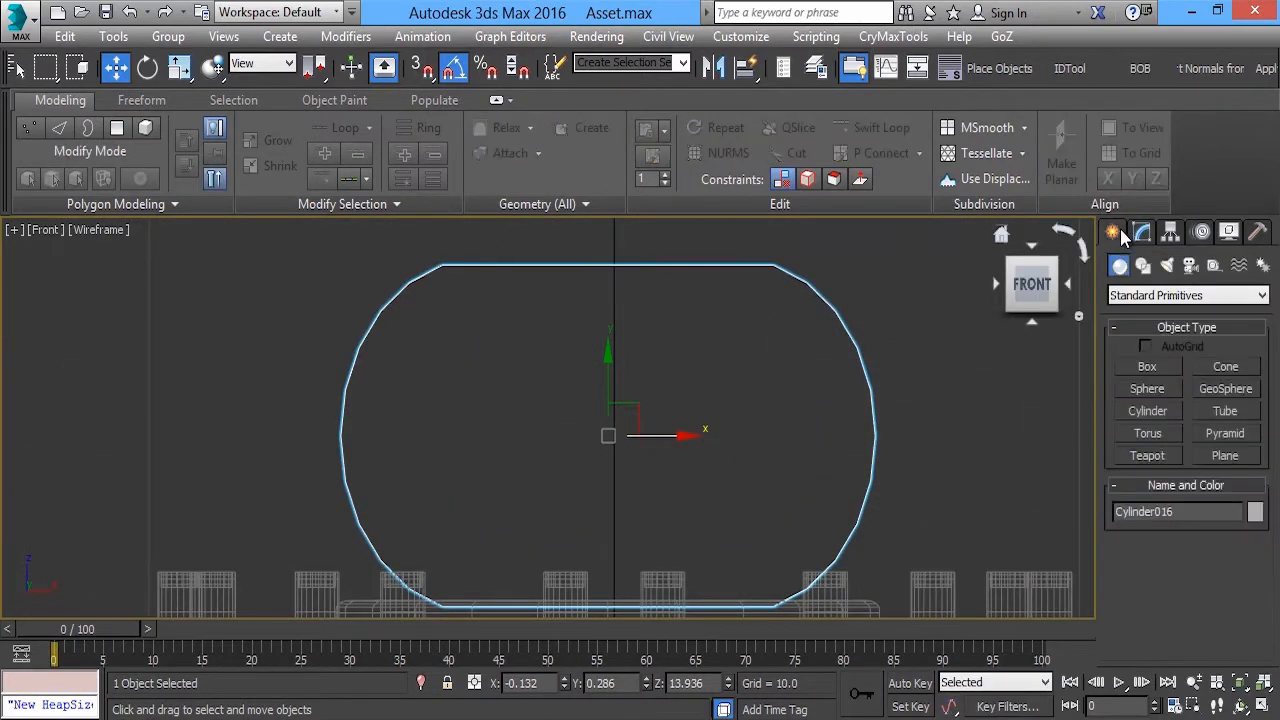
{"action": "left_click", "coordinate": [1147, 412]}
{"action": "left_click_drag", "start_coordinate": [459, 311], "coordinate": [462, 340]}
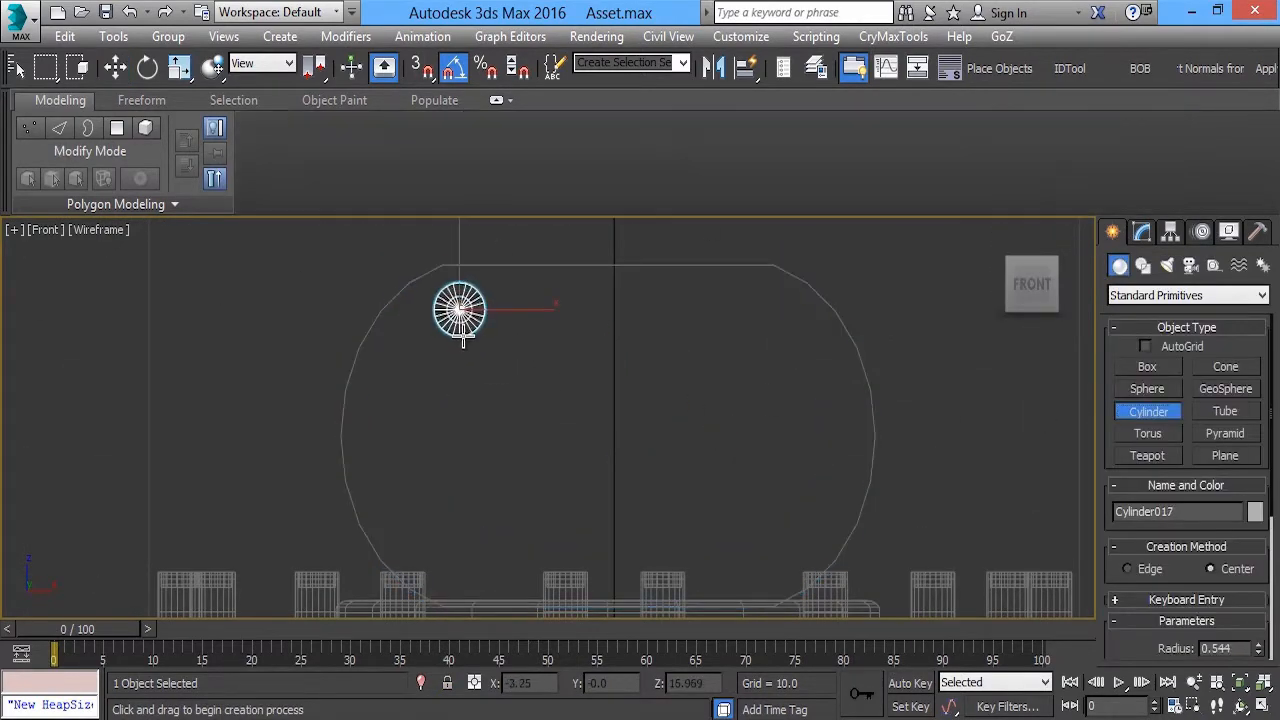
{"action": "key", "text": "w"}
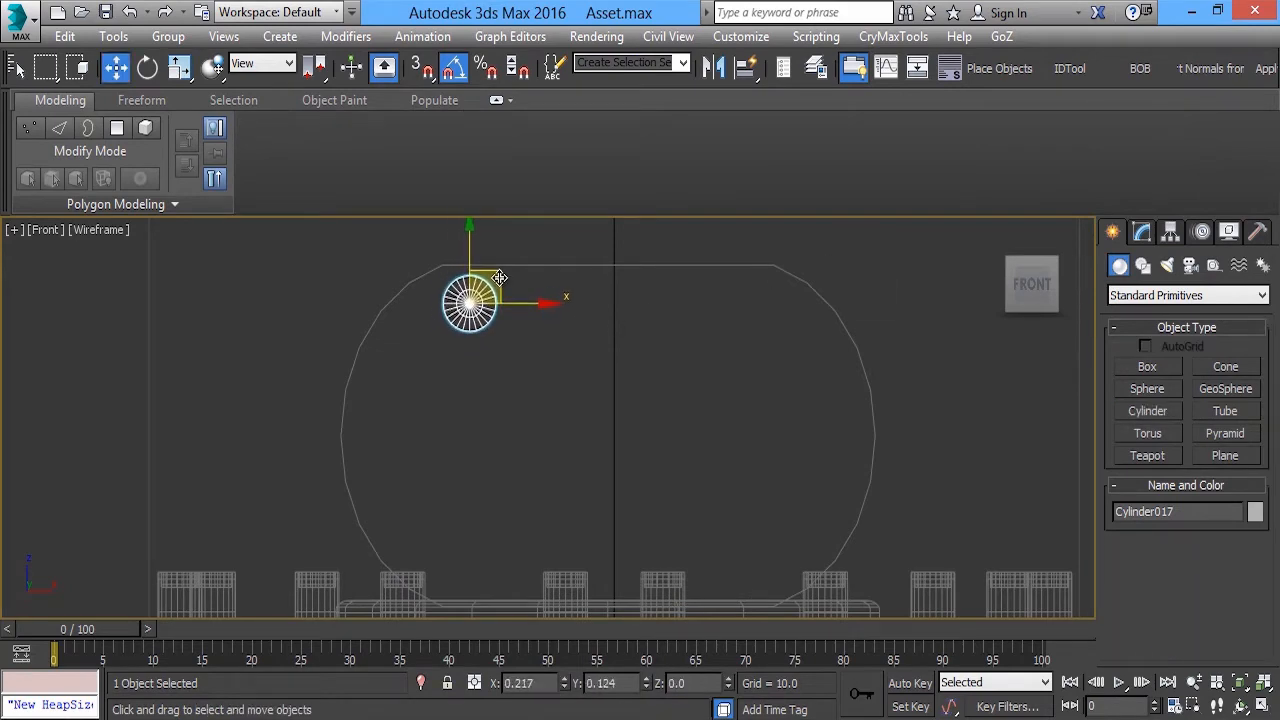
Stretch the small cylinder along its axis and move it to about Y 7.29 so it passes through the block
{"action": "key", "text": "alt+w"}
{"action": "middle_click", "coordinate": [849, 497]}
{"action": "key", "text": "alt+w"}
{"action": "middle_click_drag", "start_coordinate": [597, 369], "coordinate": [705, 405], "text": "alt"}
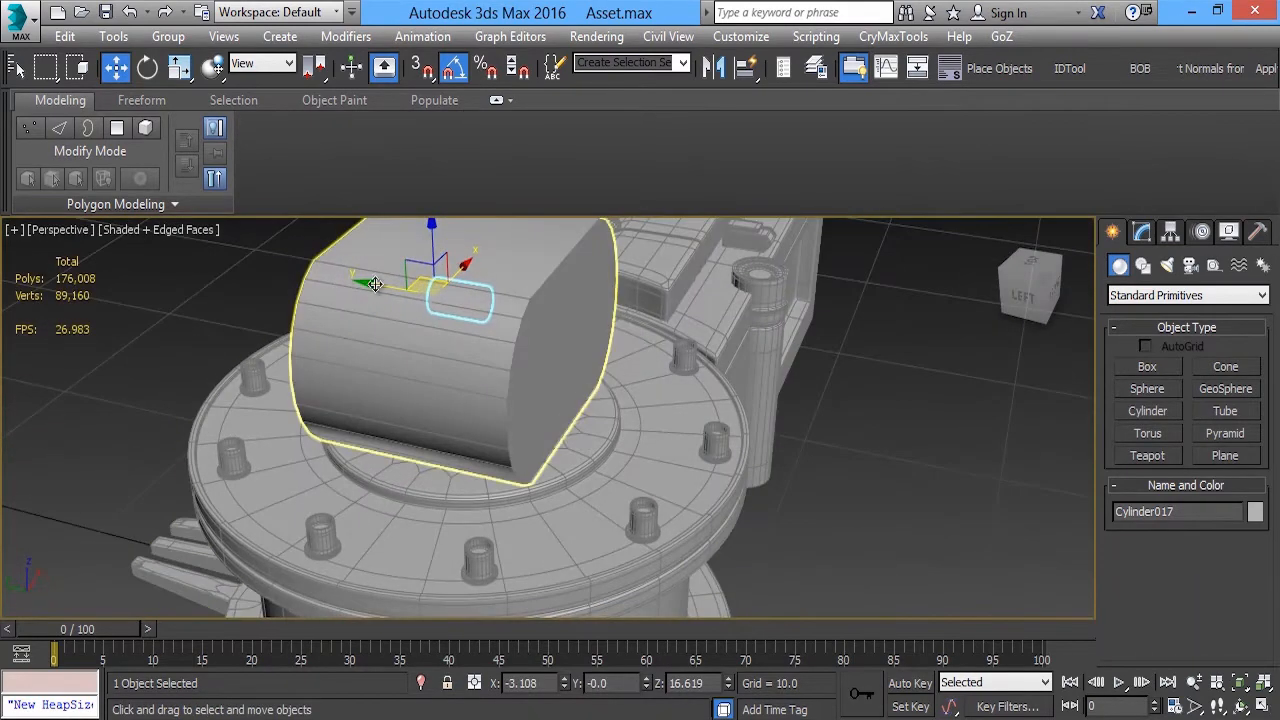
{"action": "middle_click_drag", "start_coordinate": [375, 284], "coordinate": [450, 284], "text": "alt"}
{"action": "key", "text": "r"}
{"action": "left_click_drag", "start_coordinate": [376, 314], "coordinate": [200, 328]}
{"action": "key", "text": "w"}
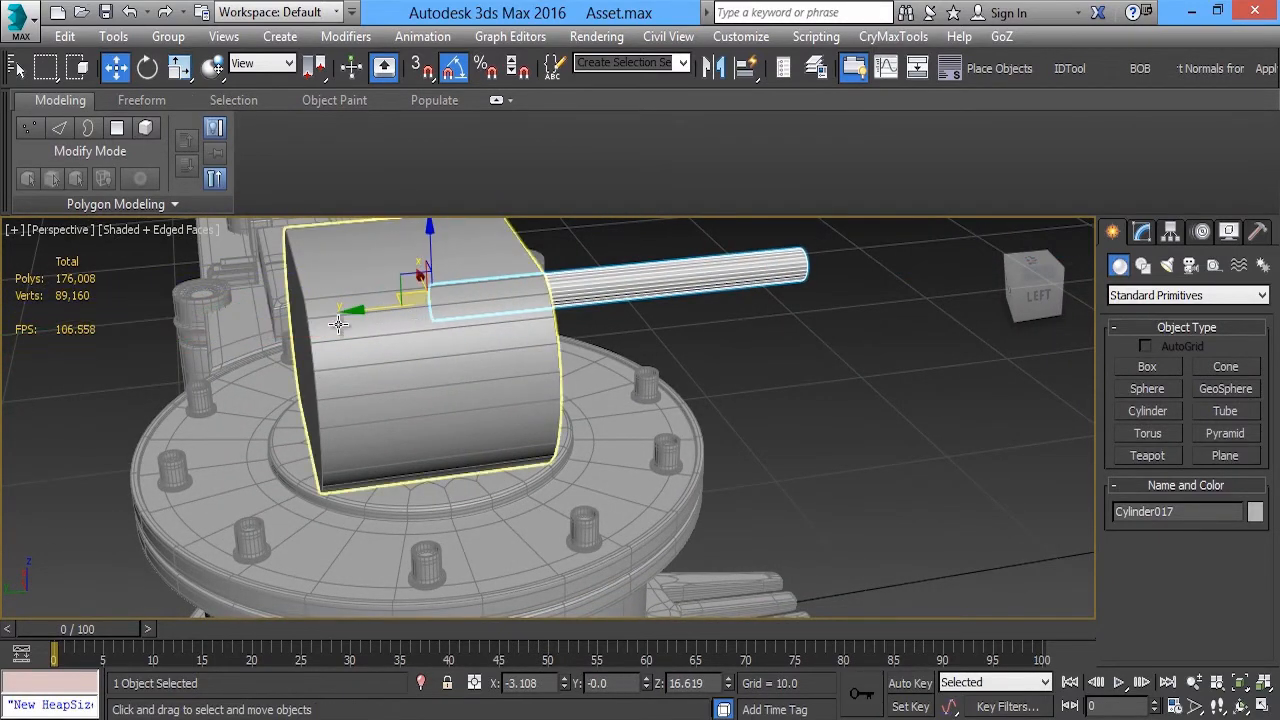
{"action": "left_click_drag", "start_coordinate": [360, 310], "coordinate": [163, 355]}
{"action": "middle_click_drag", "start_coordinate": [160, 346], "coordinate": [596, 273], "text": "alt"}
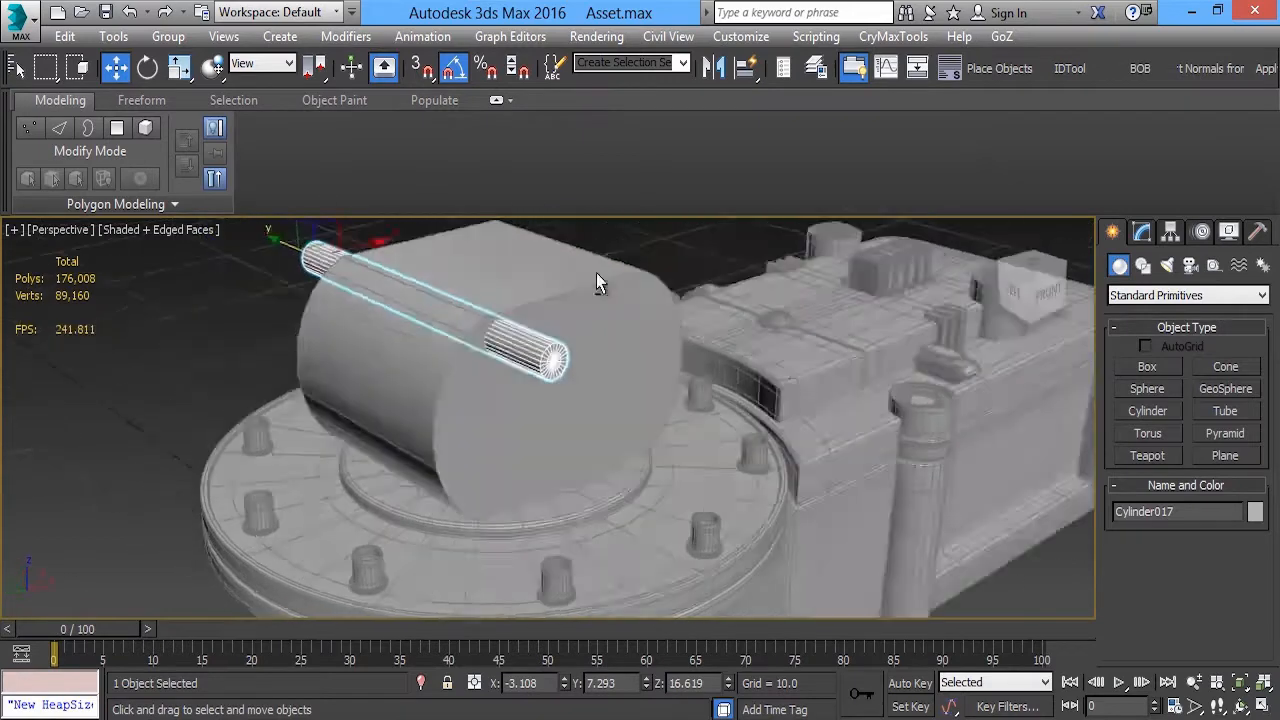
Set the small cylinder to 18 sides and 1 cap segment
{"action": "scroll", "coordinate": [596, 273], "scroll_direction": "up", "scroll_amount": 5}
{"action": "left_click", "coordinate": [1141, 232]}
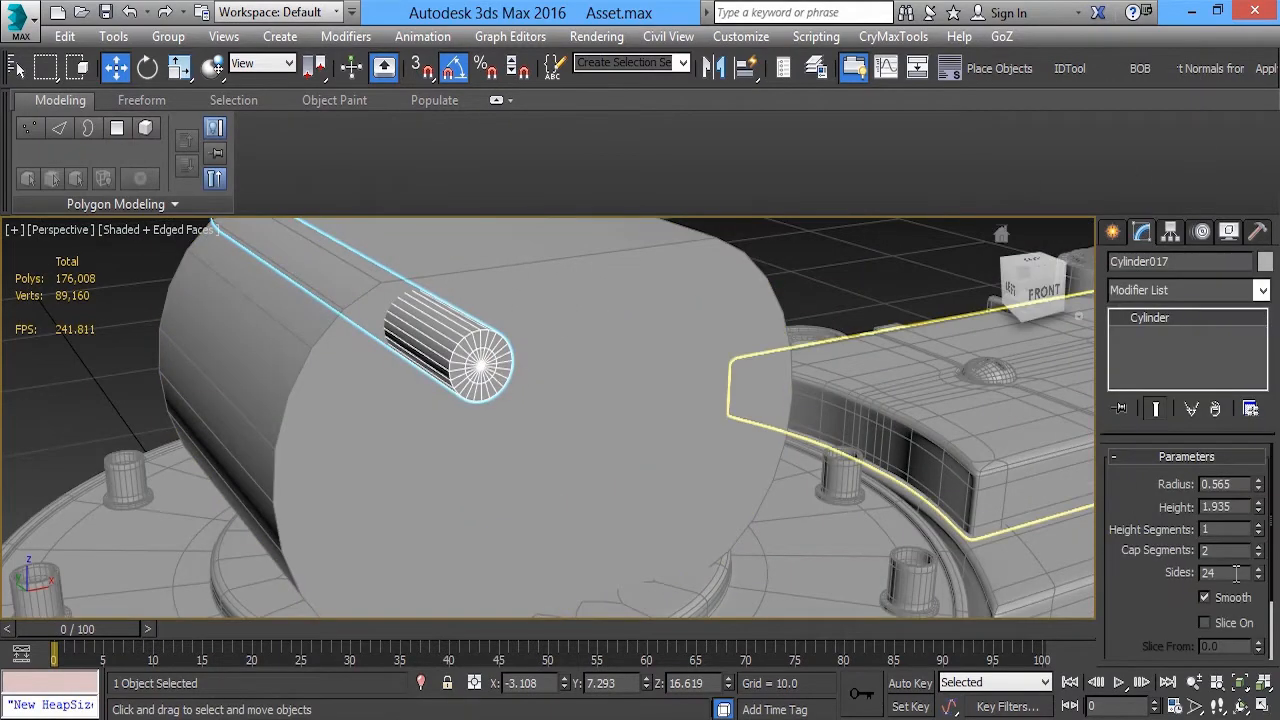
{"action": "left_click_drag", "start_coordinate": [1258, 582], "coordinate": [1263, 592]}
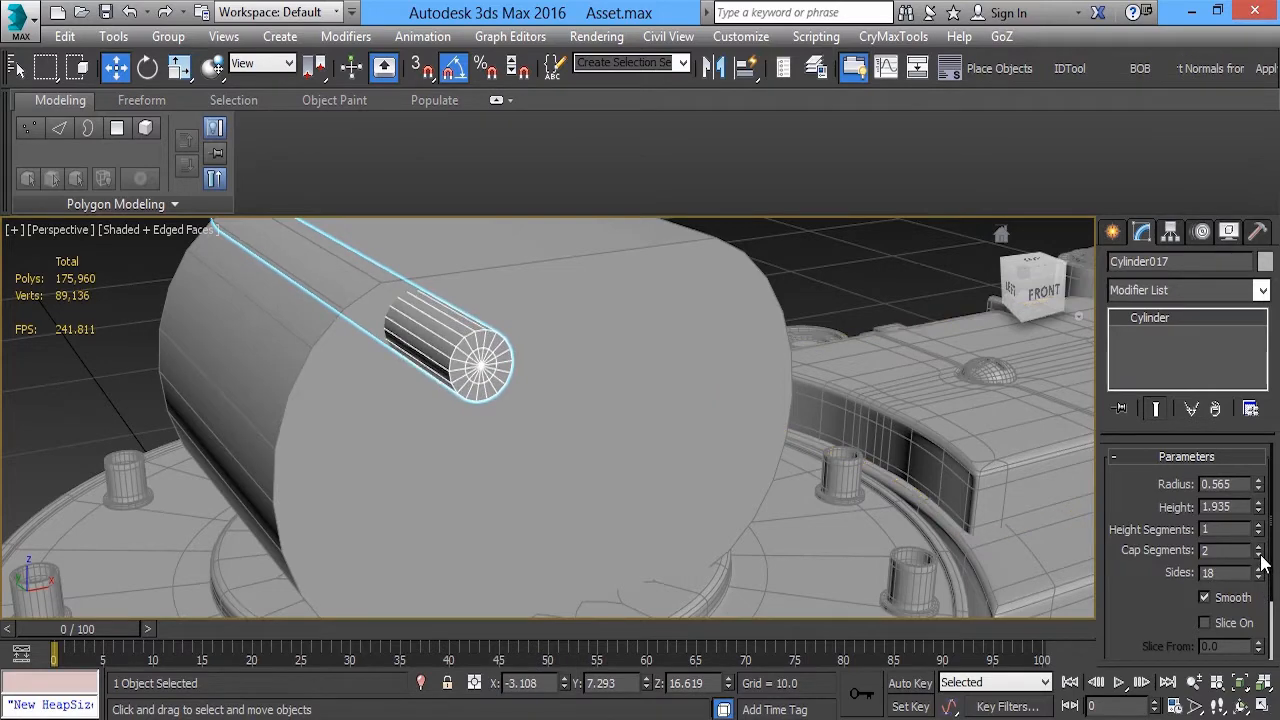
{"action": "middle_click_drag", "start_coordinate": [524, 347], "coordinate": [497, 323]}
{"action": "scroll", "coordinate": [548, 337], "scroll_direction": "down", "scroll_amount": 3}
Place a copy of the cylinder diagonally below and left of the original in the front view, scaled uniformly to about 47%
{"action": "key", "text": "alt+w"}
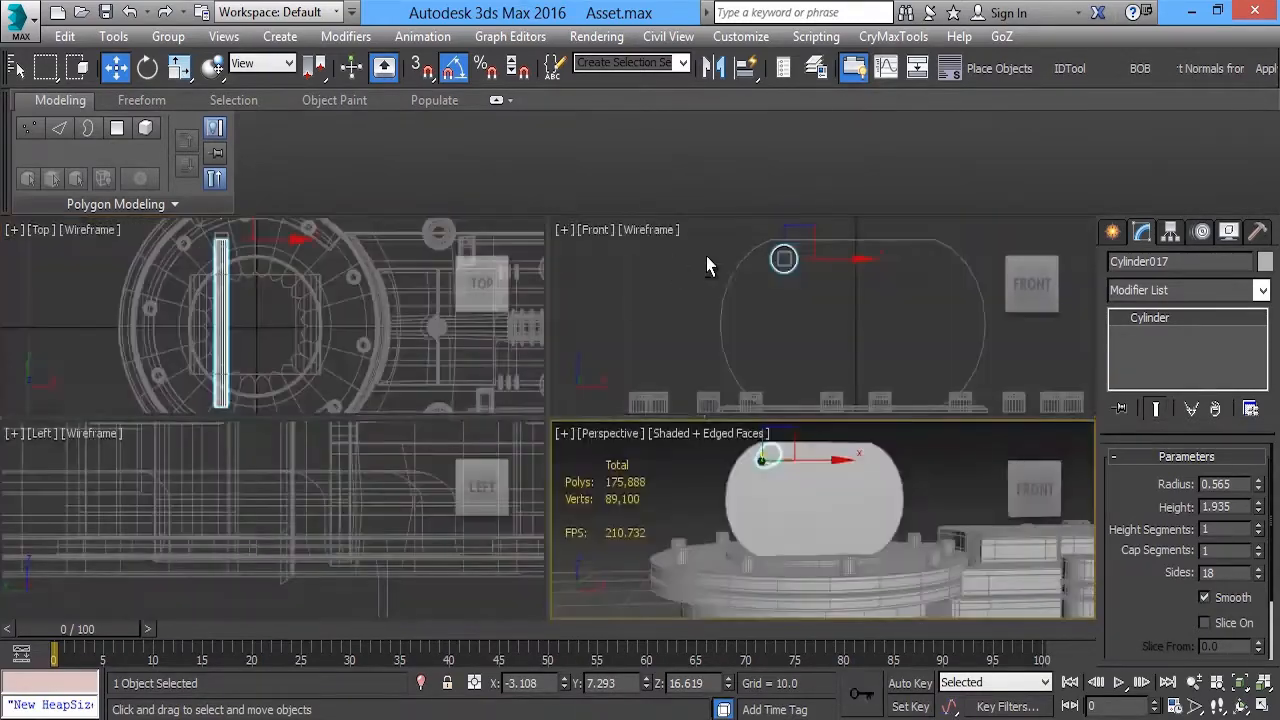
{"action": "right_click", "coordinate": [690, 300]}
{"action": "key", "text": "alt+w"}
{"action": "middle_click_drag", "start_coordinate": [434, 284], "coordinate": [500, 306]}
{"action": "scroll", "coordinate": [501, 306], "scroll_direction": "up", "scroll_amount": 2}
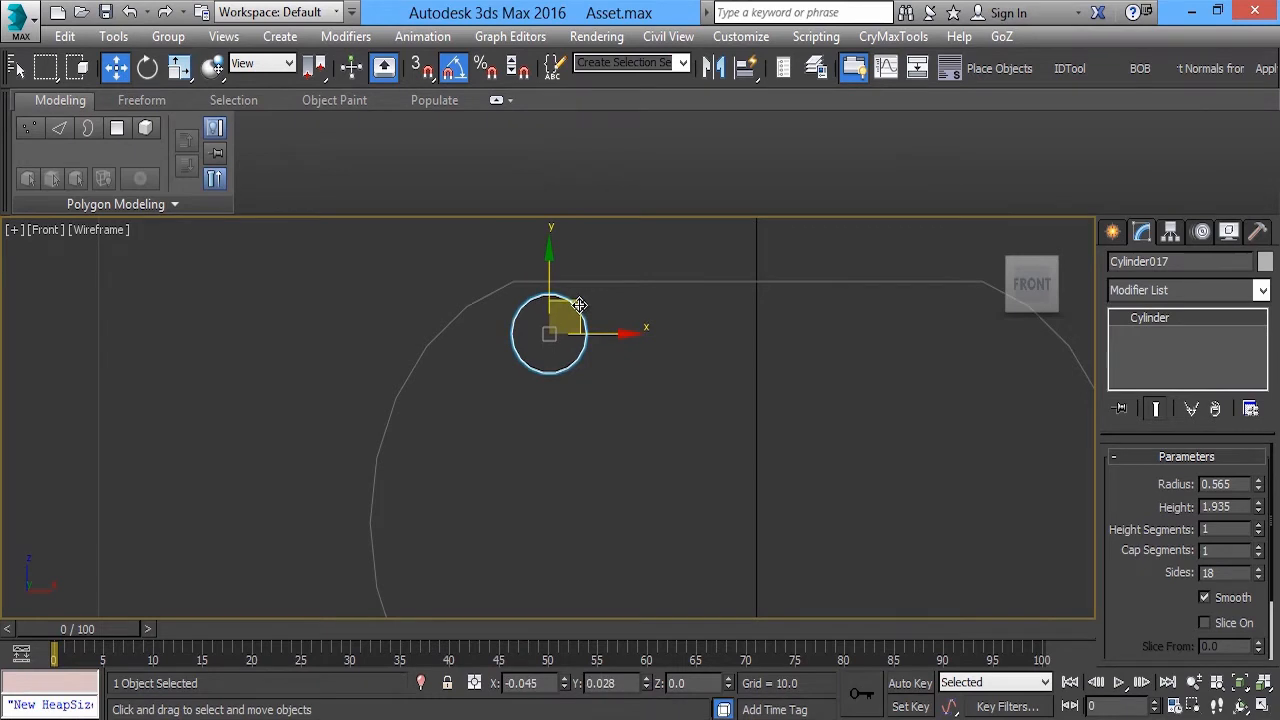
{"action": "left_click_drag", "start_coordinate": [581, 304], "coordinate": [509, 352], "text": "shift"}
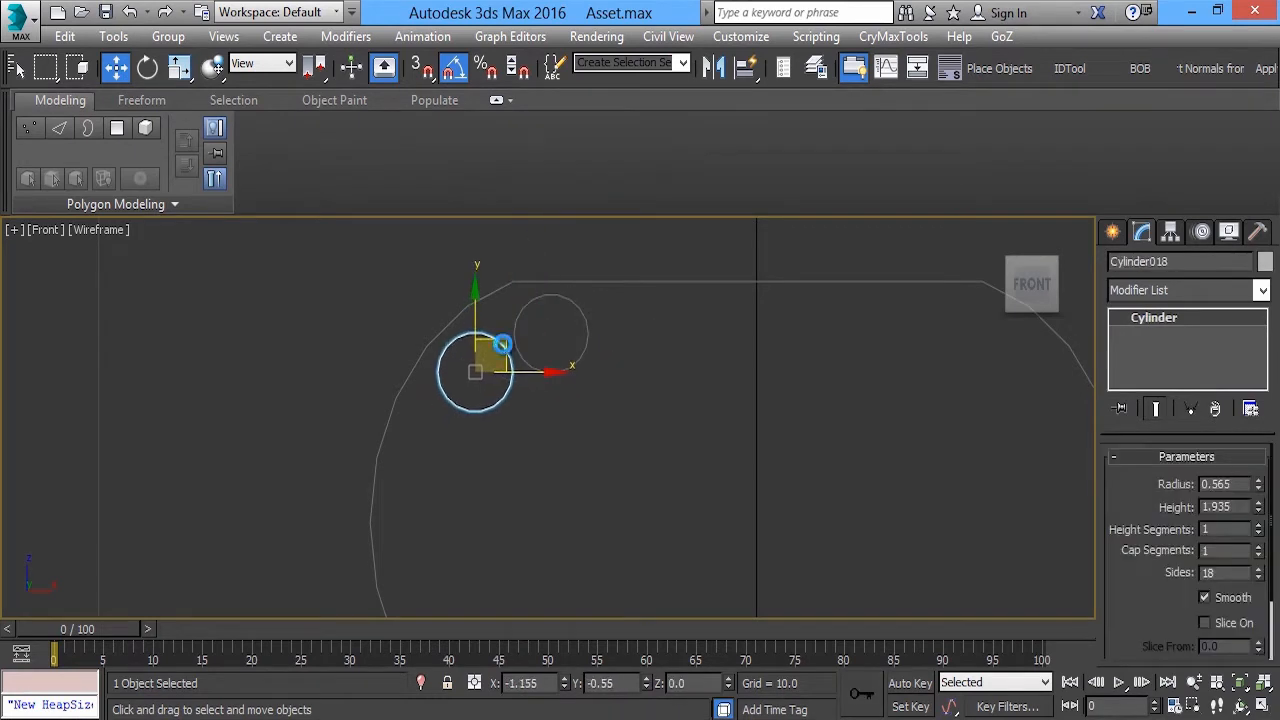
{"action": "left_click", "coordinate": [652, 455]}
{"action": "key", "text": "r"}
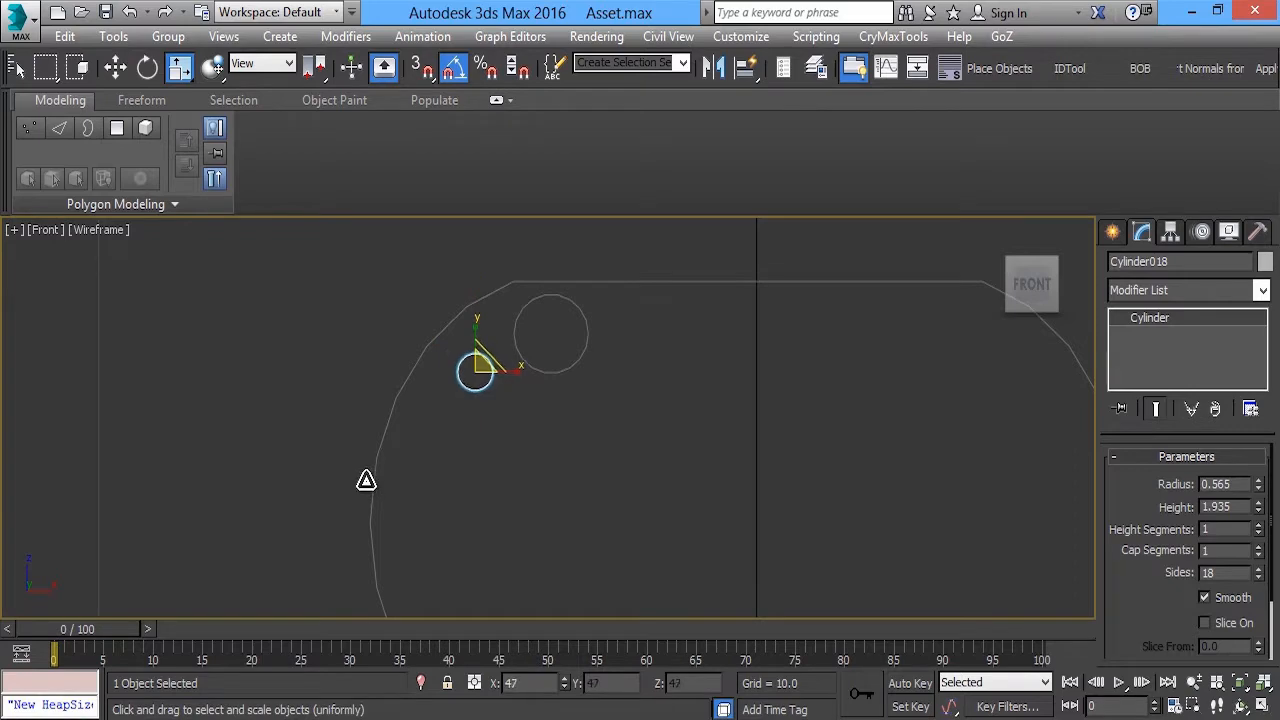
{"action": "key", "text": "w"}
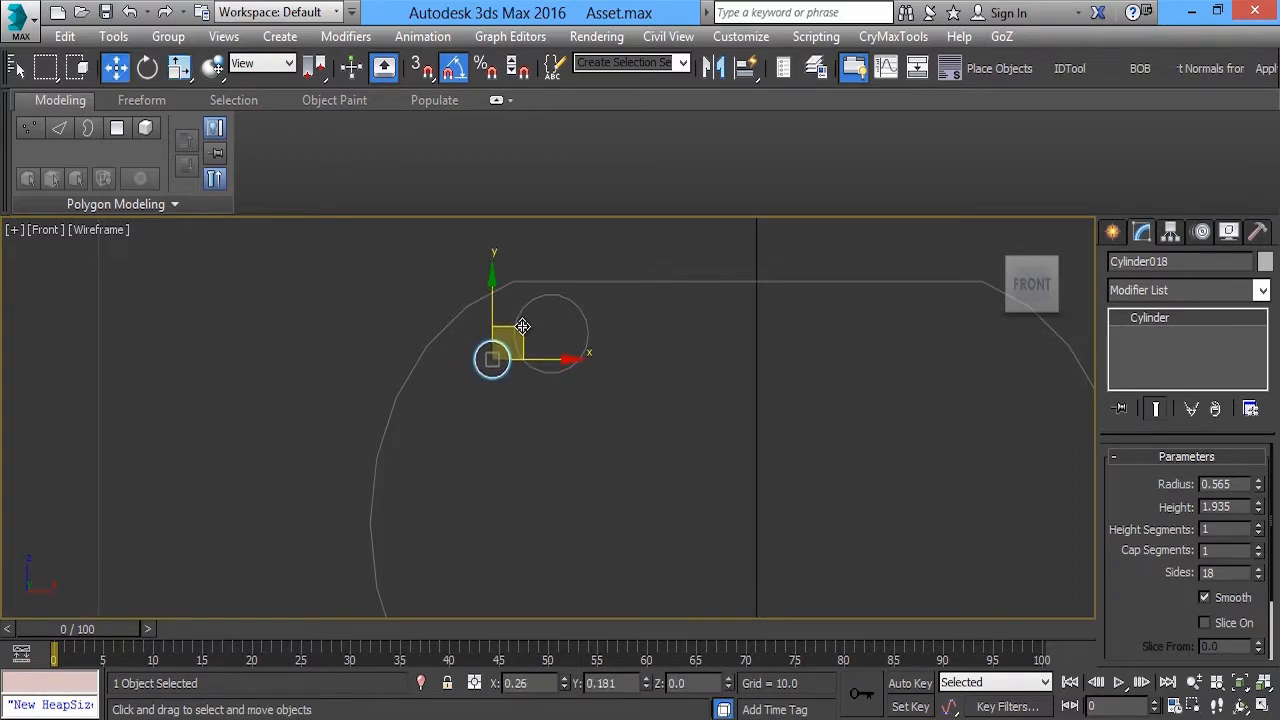
Lengthen the smaller cylinder along its axis until it protrudes from both ends of the block
{"action": "key", "text": "alt+w"}
{"action": "middle_click", "coordinate": [730, 477]}
{"action": "key", "text": "alt+w"}
{"action": "middle_click_drag", "start_coordinate": [646, 374], "coordinate": [594, 383], "text": "alt"}
{"action": "scroll", "coordinate": [594, 383], "scroll_direction": "up", "scroll_amount": 5}
{"action": "scroll", "coordinate": [582, 348], "scroll_direction": "down", "scroll_amount": 3}
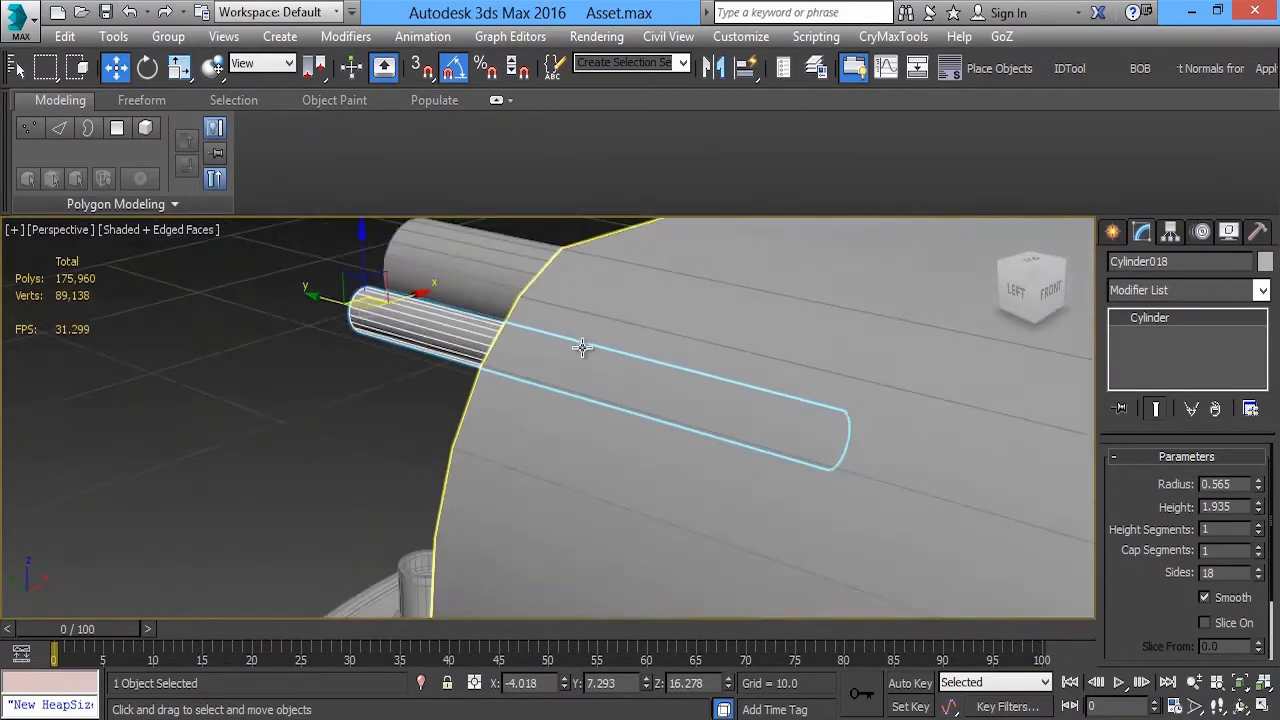
{"action": "scroll", "coordinate": [582, 348], "scroll_direction": "down", "scroll_amount": 3}
{"action": "scroll", "coordinate": [475, 336], "scroll_direction": "down", "scroll_amount": 3}
{"action": "key", "text": "r"}
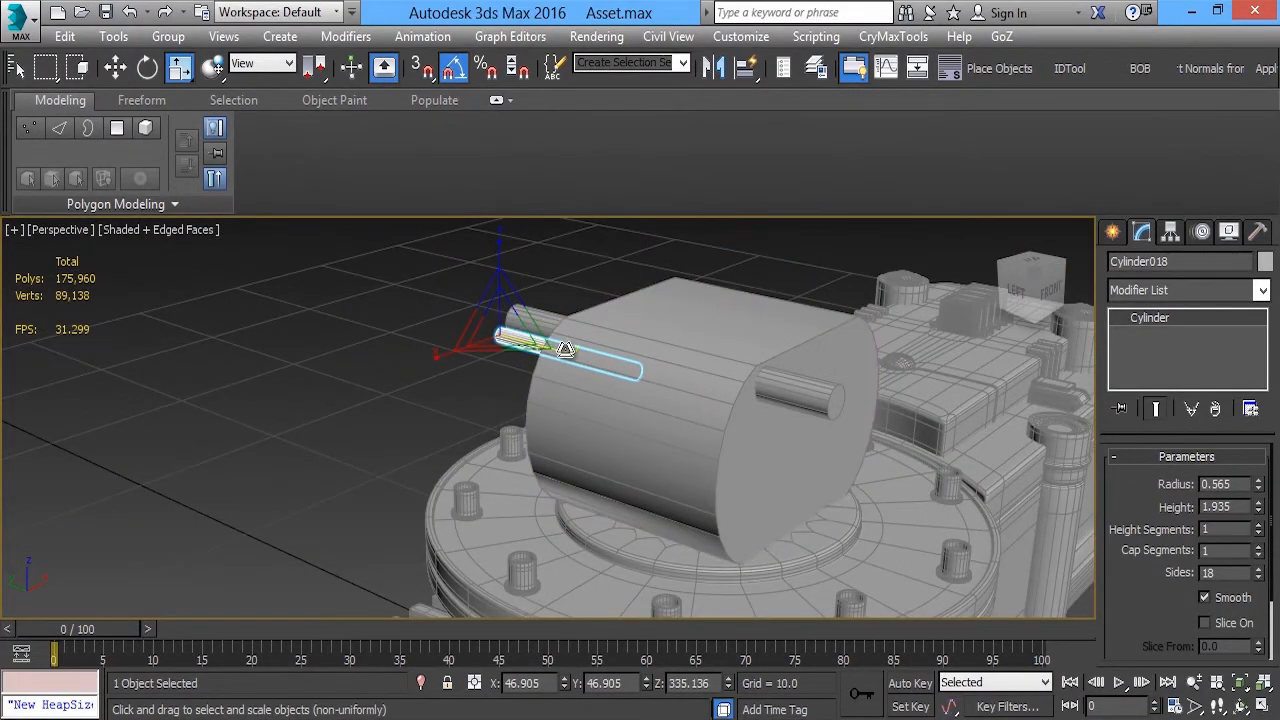
{"action": "key", "text": "w"}
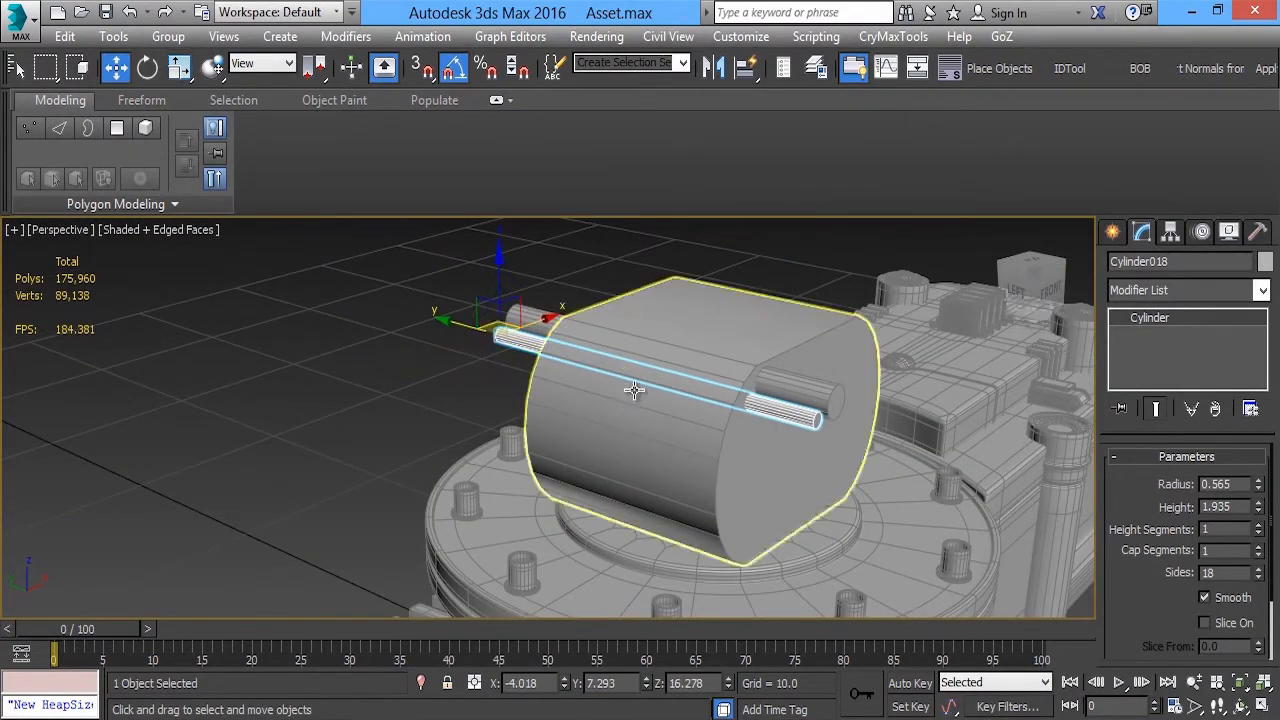
Place a copy of the smallest cylinder straight below the original in the front view, at about Z 11.17
{"action": "middle_click_drag", "start_coordinate": [634, 391], "coordinate": [606, 343], "text": "alt"}
{"action": "key", "text": "alt+w"}
{"action": "middle_click", "coordinate": [738, 300]}
{"action": "key", "text": "alt+w"}
{"action": "scroll", "coordinate": [600, 283], "scroll_direction": "down", "scroll_amount": 5}
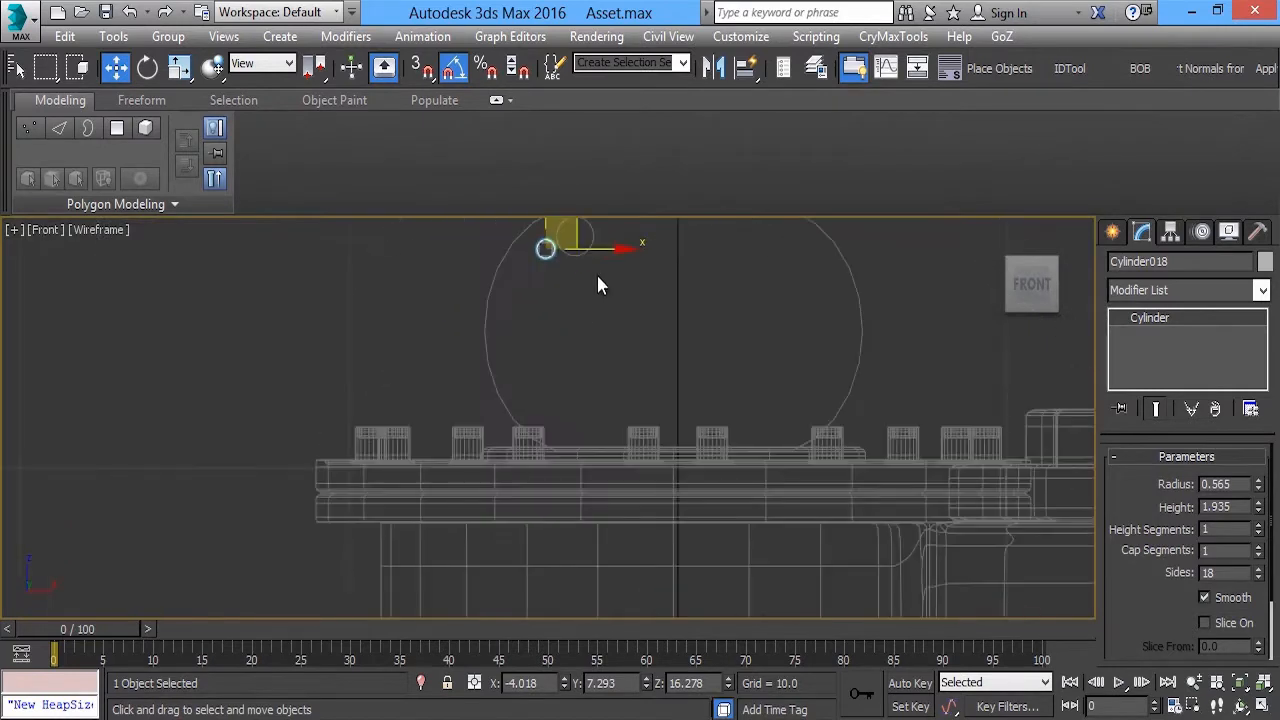
{"action": "scroll", "coordinate": [460, 345], "scroll_direction": "up", "scroll_amount": 3}
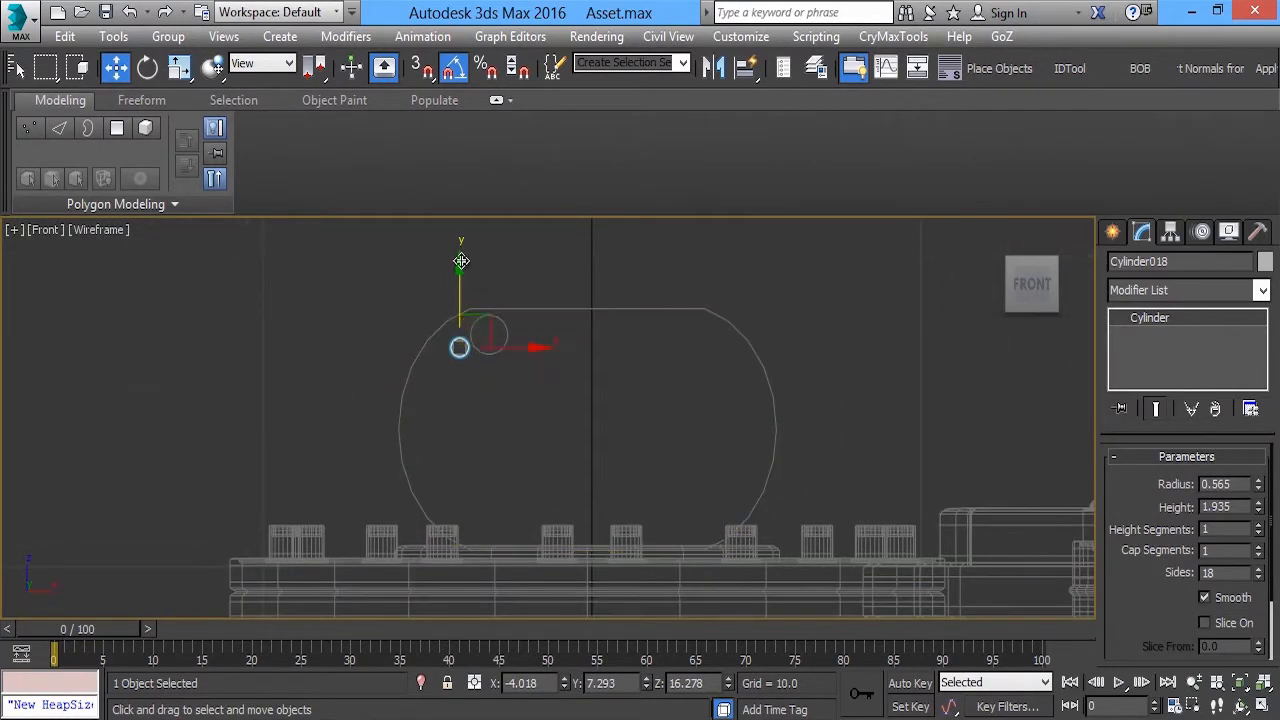
{"action": "left_click", "coordinate": [441, 292]}
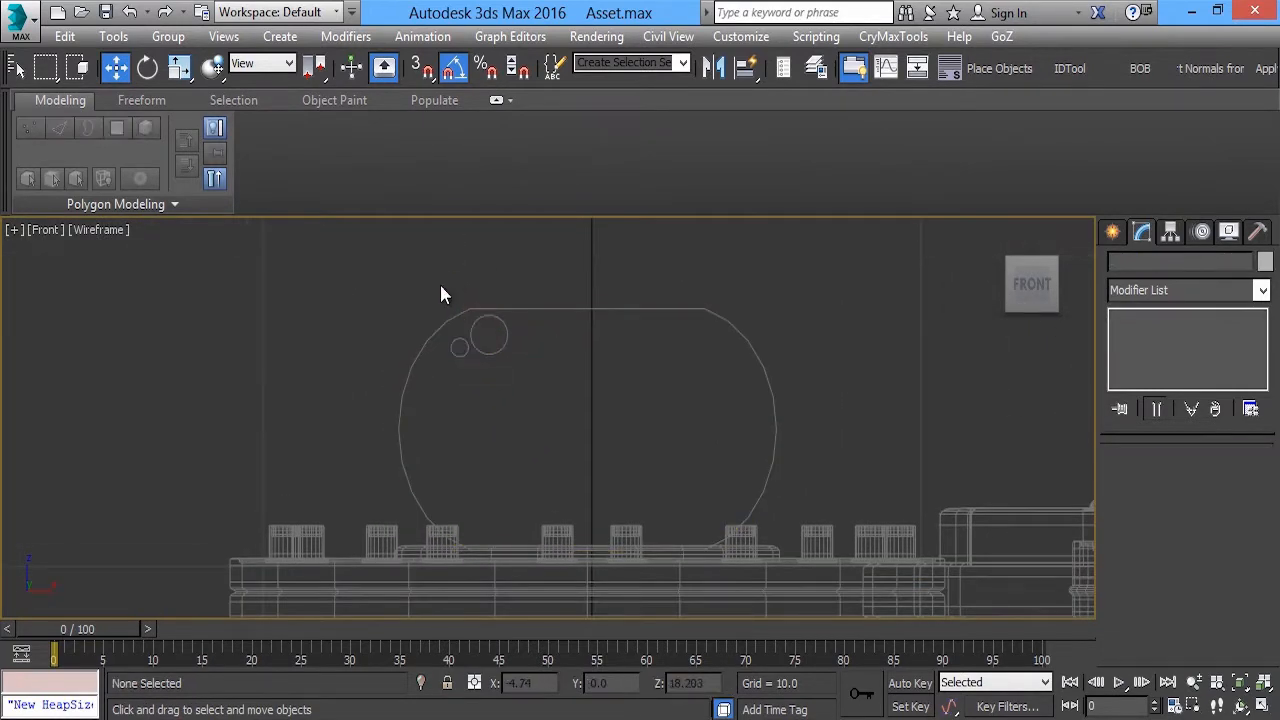
{"action": "left_click", "coordinate": [461, 338]}
{"action": "left_click_drag", "start_coordinate": [463, 277], "coordinate": [453, 418], "text": "shift"}
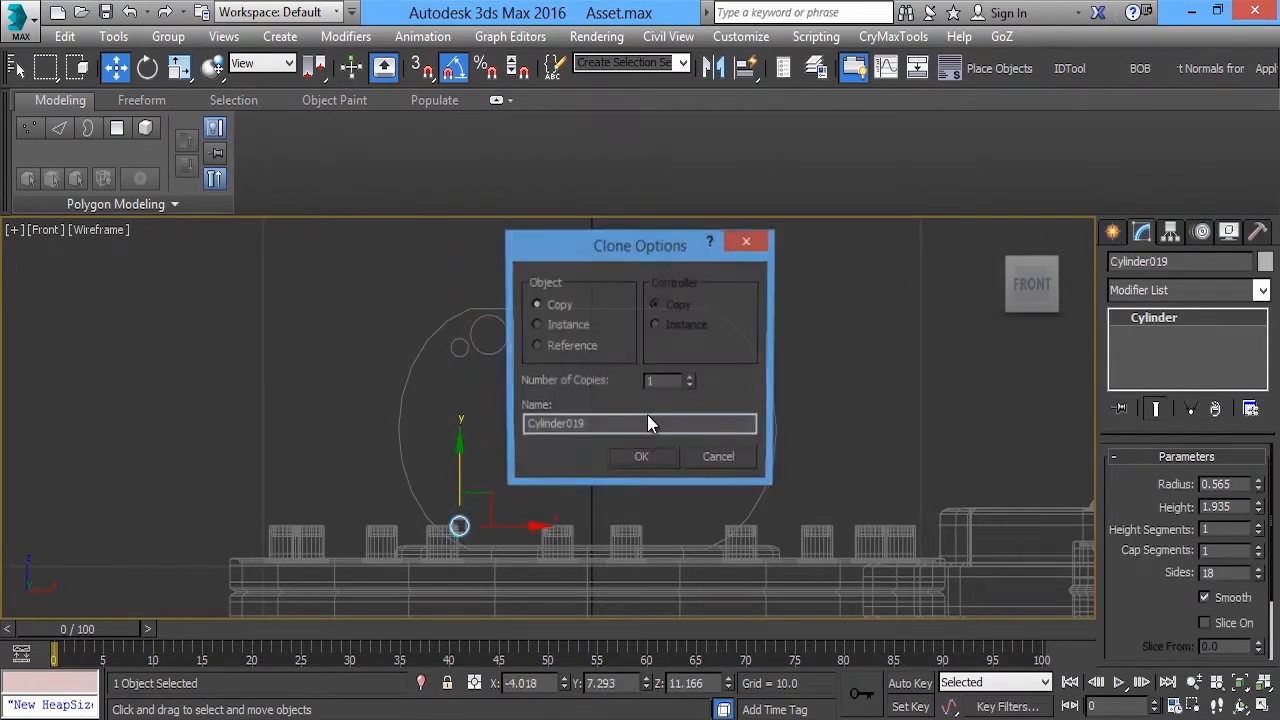
{"action": "left_click", "coordinate": [646, 457]}
Place a copy of the larger upper cylinder in the block's right half at about X 2.04, Z 13.89, scaled uniformly to about 566%
{"action": "middle_click_drag", "start_coordinate": [583, 484], "coordinate": [425, 487]}
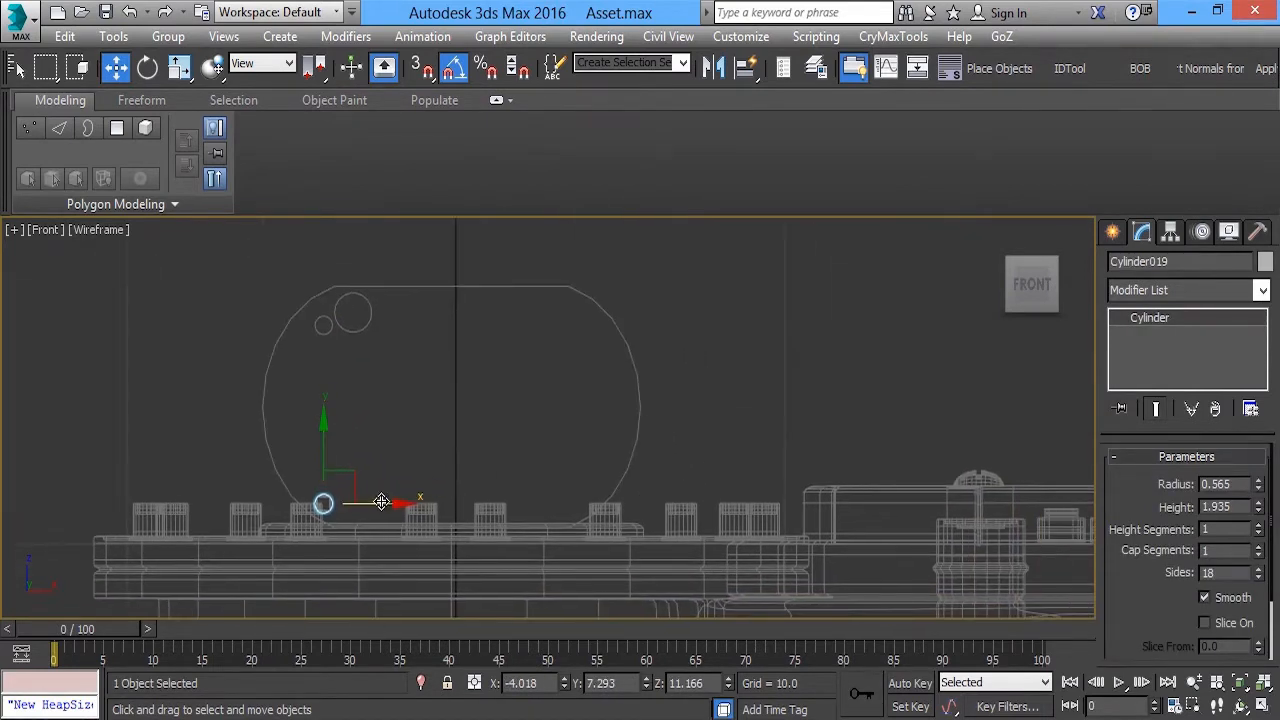
{"action": "scroll", "coordinate": [489, 397], "scroll_direction": "up", "scroll_amount": 3}
{"action": "left_click", "coordinate": [318, 266]}
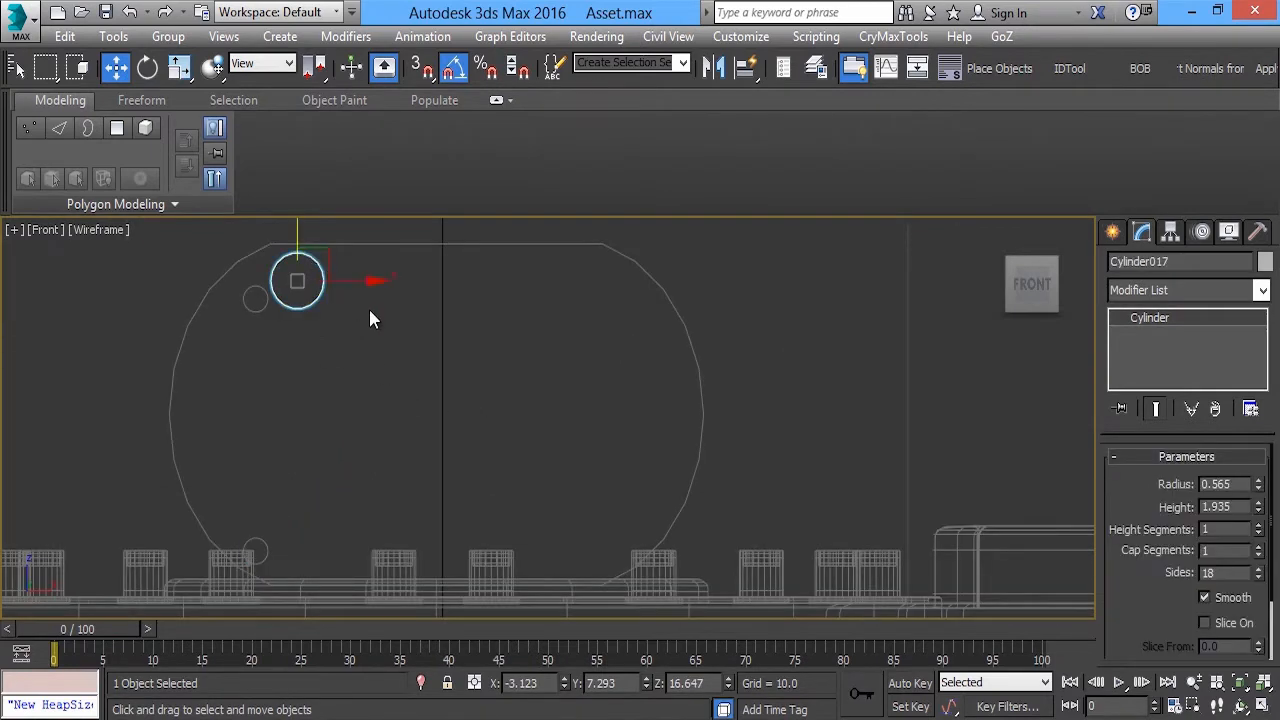
{"action": "middle_click_drag", "start_coordinate": [330, 290], "coordinate": [253, 307]}
{"action": "mouse_move", "coordinate": [255, 268]}
{"action": "left_mouse_down", "text": "shift"}
{"action": "mouse_move", "coordinate": [501, 372]}
{"action": "mouse_move", "coordinate": [526, 402]}
{"action": "mouse_move", "coordinate": [797, 294]}
{"action": "mouse_move", "coordinate": [360, 594]}
{"action": "left_mouse_up", "text": "shift"}
{"action": "left_click", "coordinate": [650, 458]}
{"action": "key", "text": "r"}
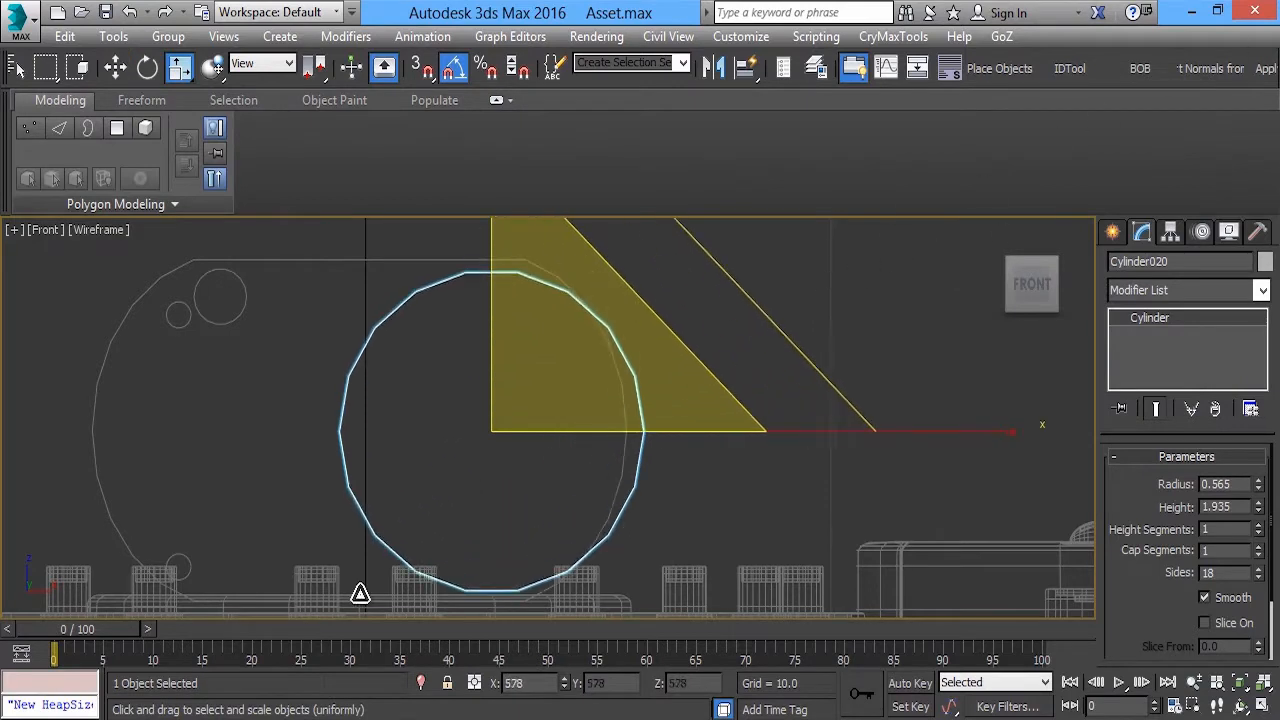
{"action": "key", "text": "w"}
{"action": "left_click_drag", "start_coordinate": [520, 402], "coordinate": [489, 404]}
Shorten the large cylinder along its axis until it protrudes only slightly from both ends of the block
{"action": "key", "text": "alt+w"}
{"action": "right_click", "coordinate": [874, 466]}
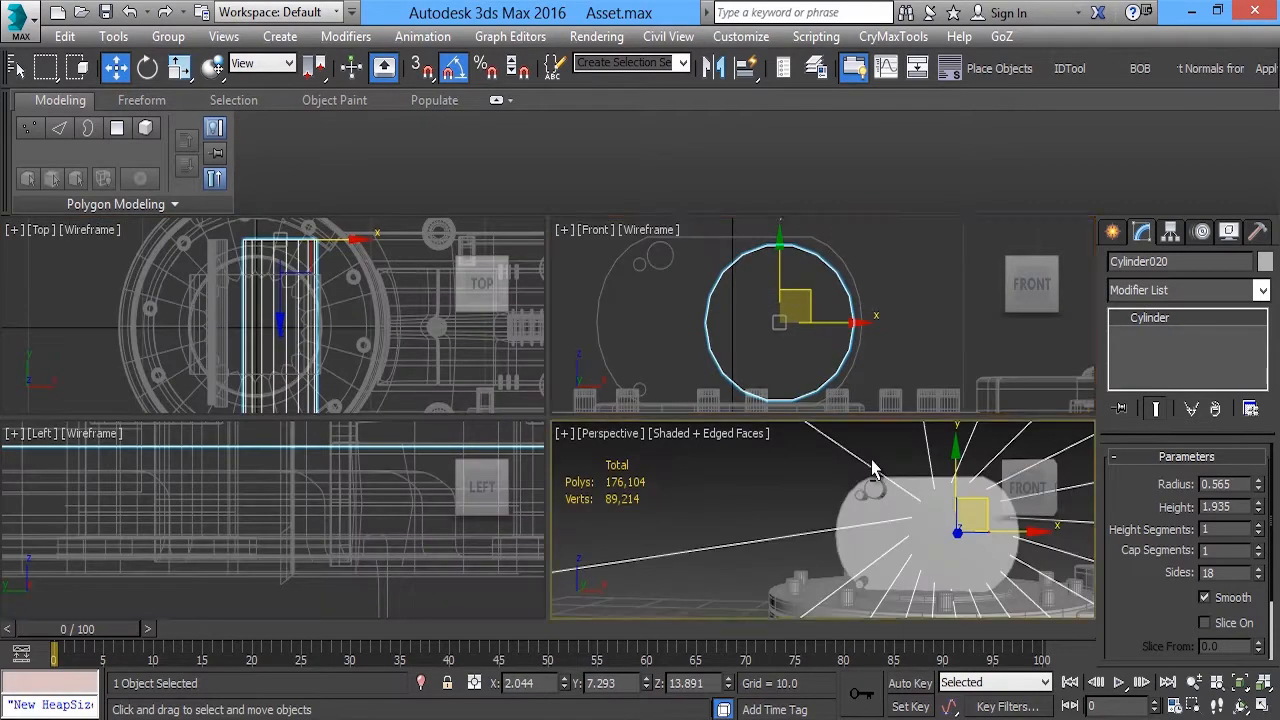
{"action": "key", "text": "alt+w"}
{"action": "middle_click_drag", "start_coordinate": [734, 417], "coordinate": [870, 400], "text": "alt"}
{"action": "scroll", "coordinate": [634, 429], "scroll_direction": "down", "scroll_amount": 5}
{"action": "key", "text": "r"}
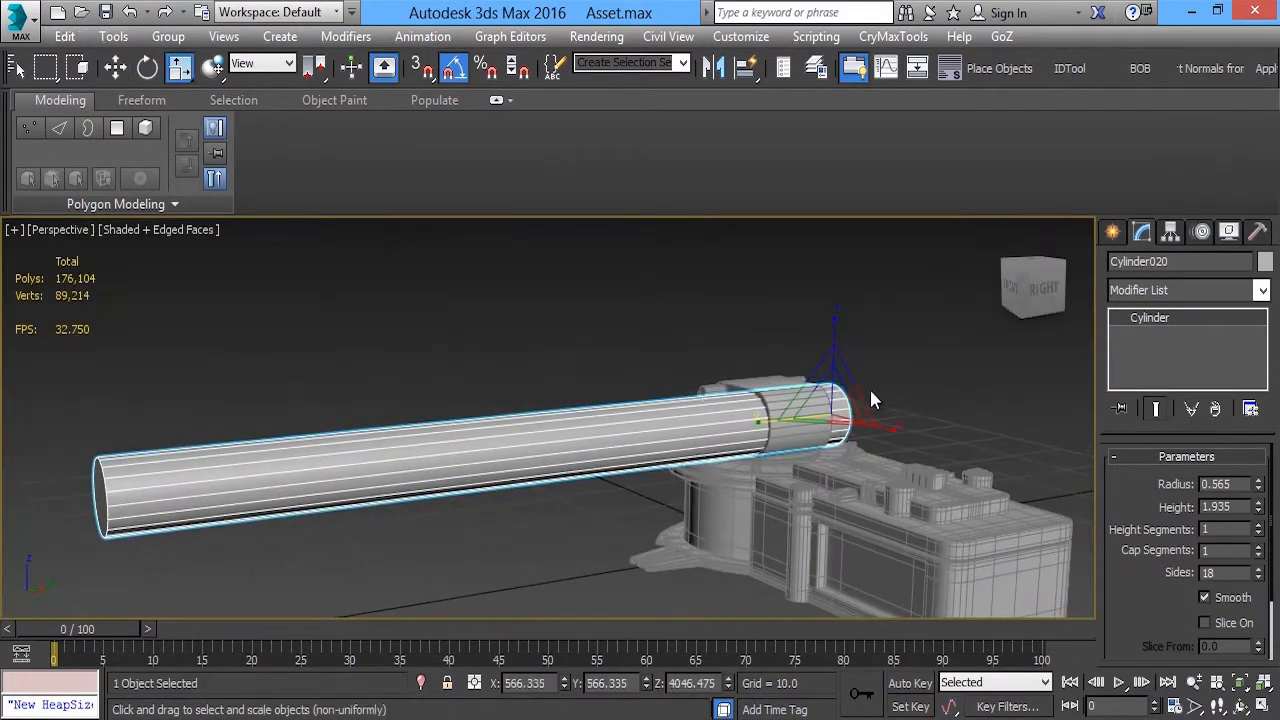
{"action": "left_click_drag", "start_coordinate": [752, 433], "coordinate": [1034, 409]}
{"action": "key", "text": "w"}
{"action": "left_click", "coordinate": [650, 427]}
{"action": "scroll", "coordinate": [650, 427], "scroll_direction": "up", "scroll_amount": 5}
{"action": "middle_click_drag", "start_coordinate": [662, 426], "coordinate": [888, 402], "text": "alt"}
{"action": "middle_click_drag", "start_coordinate": [1040, 362], "coordinate": [523, 394]}
{"action": "scroll", "coordinate": [523, 394], "scroll_direction": "up", "scroll_amount": 3}
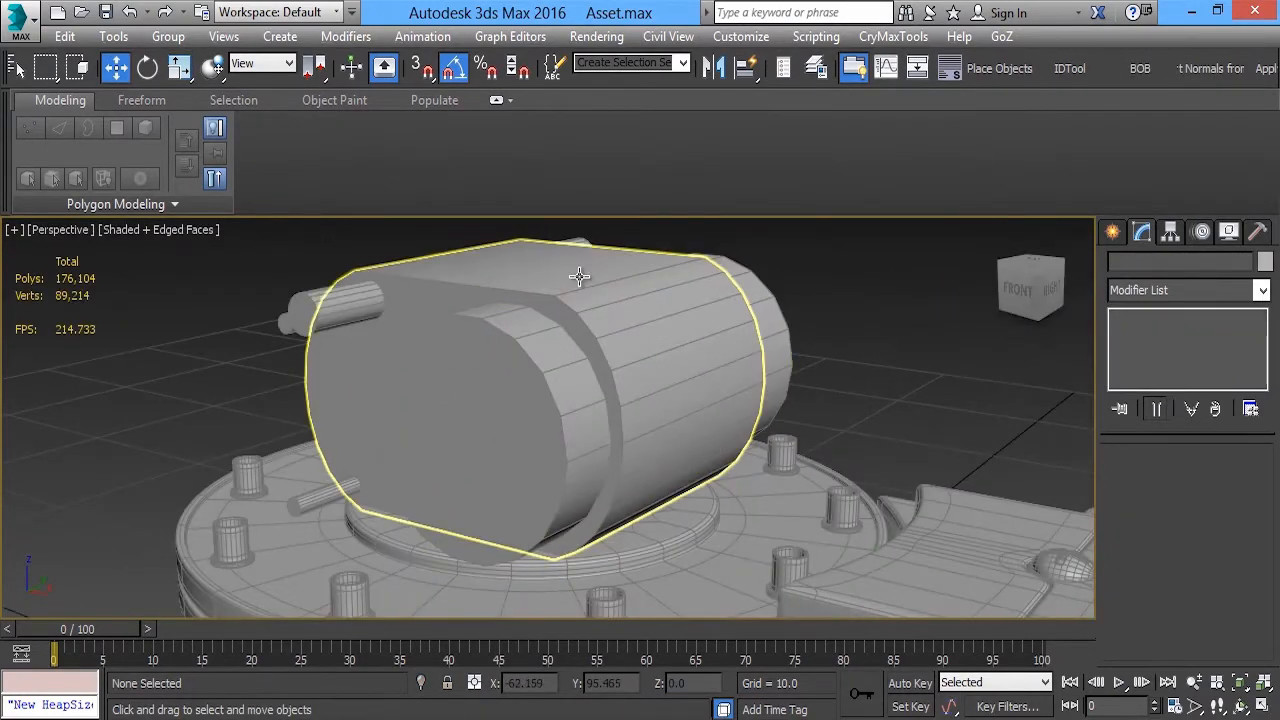
Move the large cylinder to about X 1.89 and Z 13.91 within the block's outline
{"action": "middle_click_drag", "start_coordinate": [617, 520], "coordinate": [690, 466], "text": "alt"}
{"action": "left_click", "coordinate": [771, 334]}
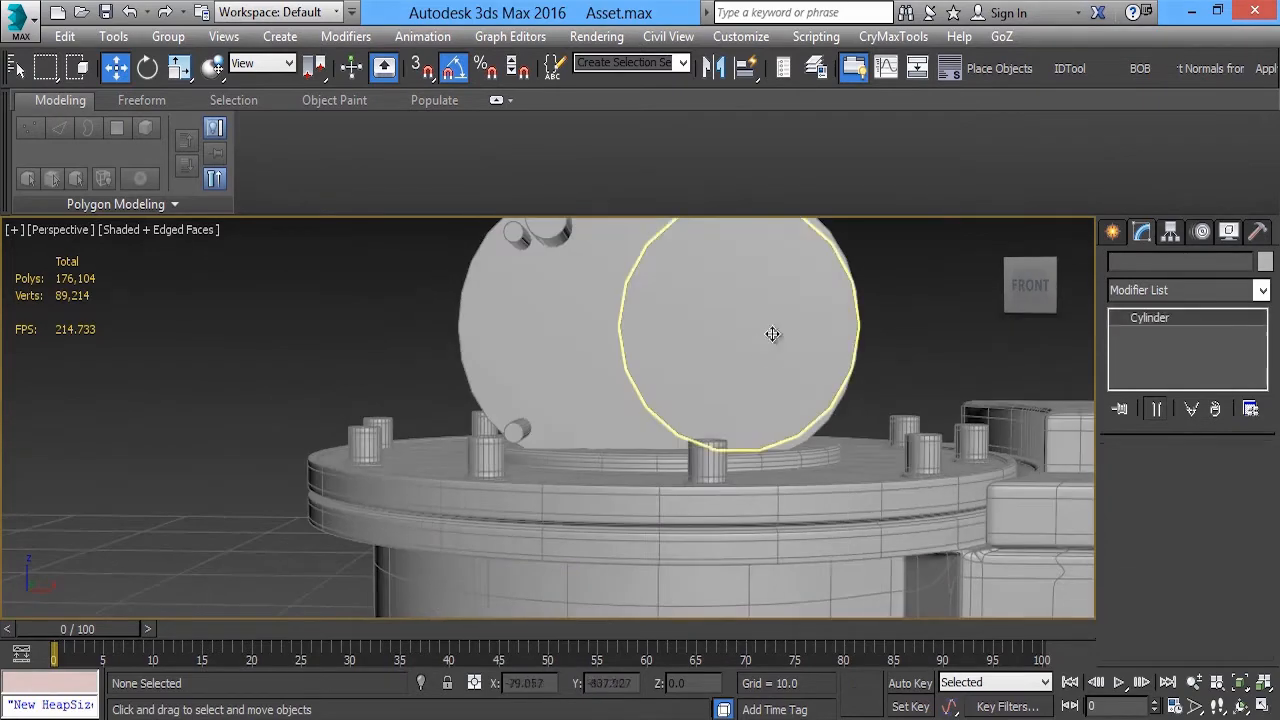
{"action": "middle_click_drag", "start_coordinate": [771, 334], "coordinate": [573, 380]}
{"action": "key", "text": "alt+w"}
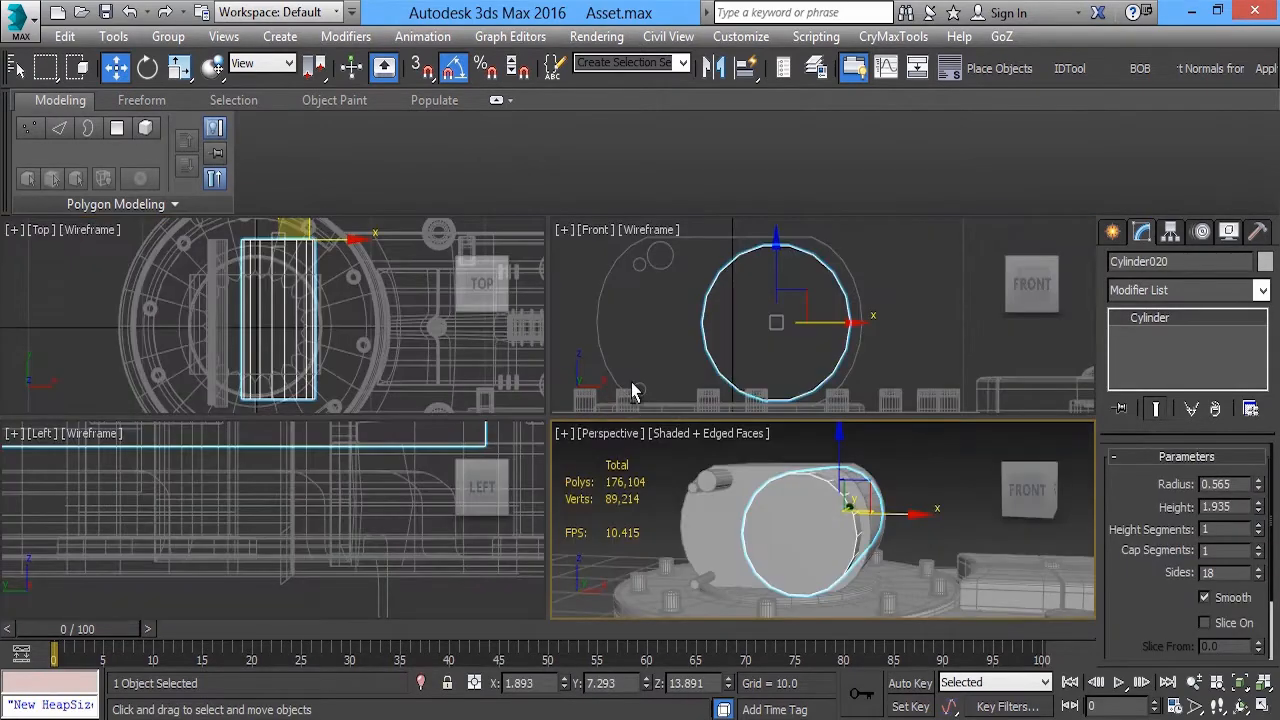
{"action": "key", "text": "alt+w"}
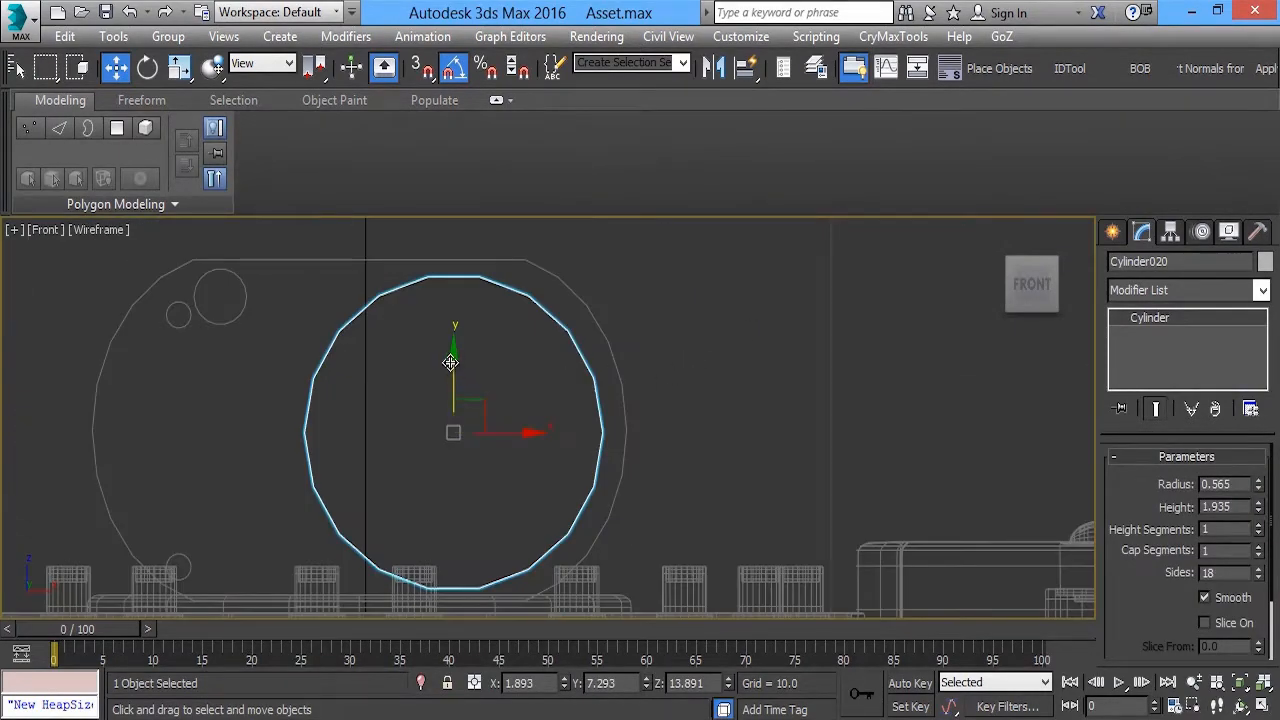
{"action": "left_click_drag", "start_coordinate": [450, 362], "coordinate": [445, 361]}
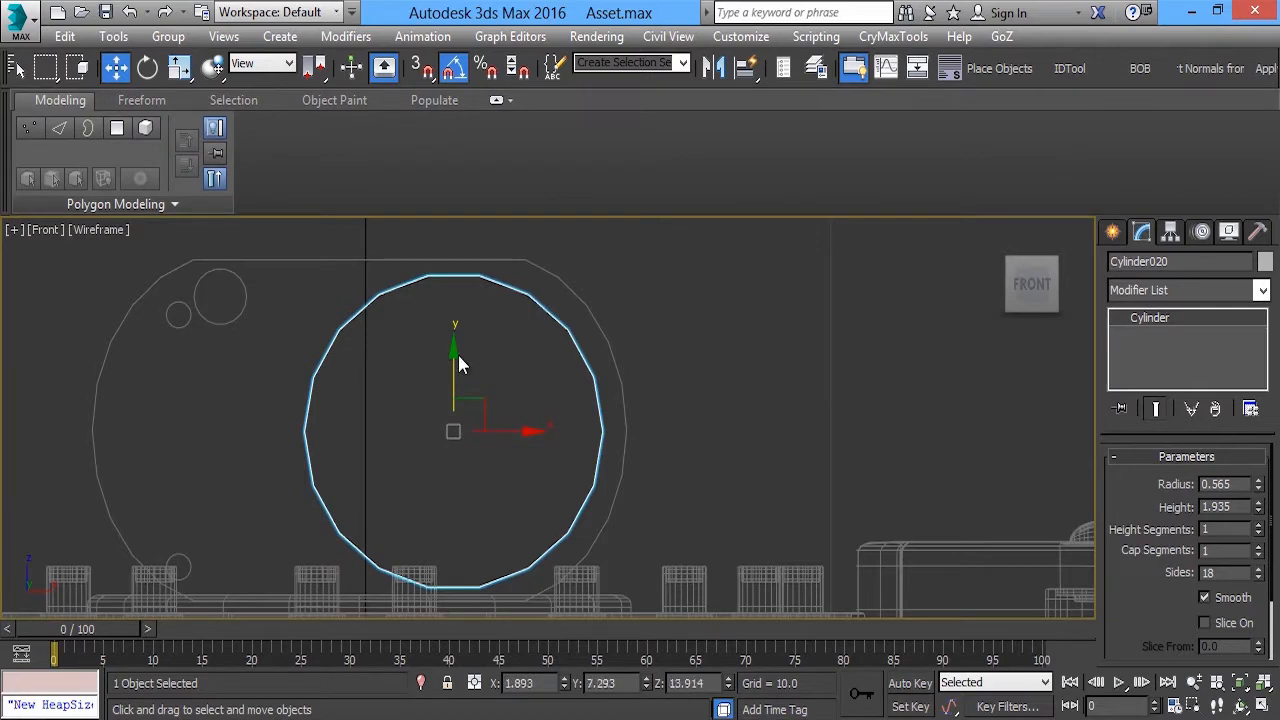
Isolate the block and its four cylinders from the rest of the model
{"action": "middle_click_drag", "start_coordinate": [458, 490], "coordinate": [502, 385]}
{"action": "scroll", "coordinate": [502, 385], "scroll_direction": "down", "scroll_amount": 3}
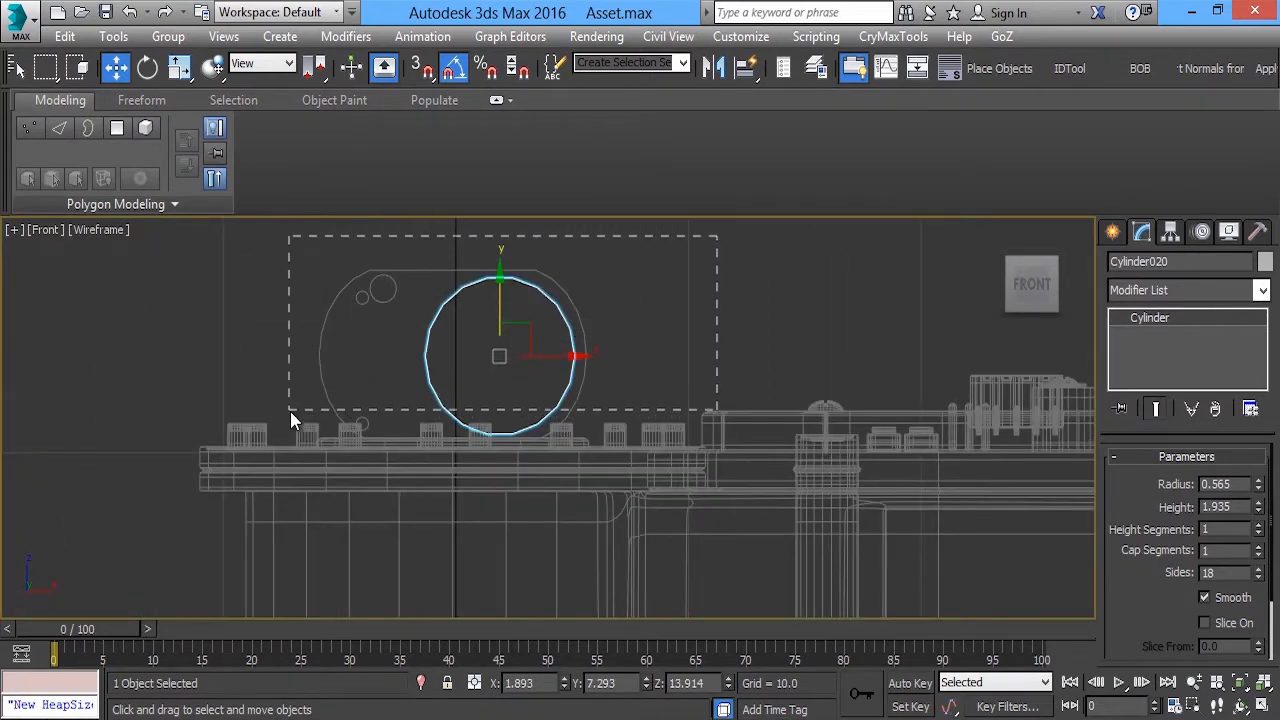
{"action": "left_click_drag", "start_coordinate": [290, 411], "coordinate": [308, 411]}
{"action": "scroll", "coordinate": [420, 437], "scroll_direction": "up", "scroll_amount": 3}
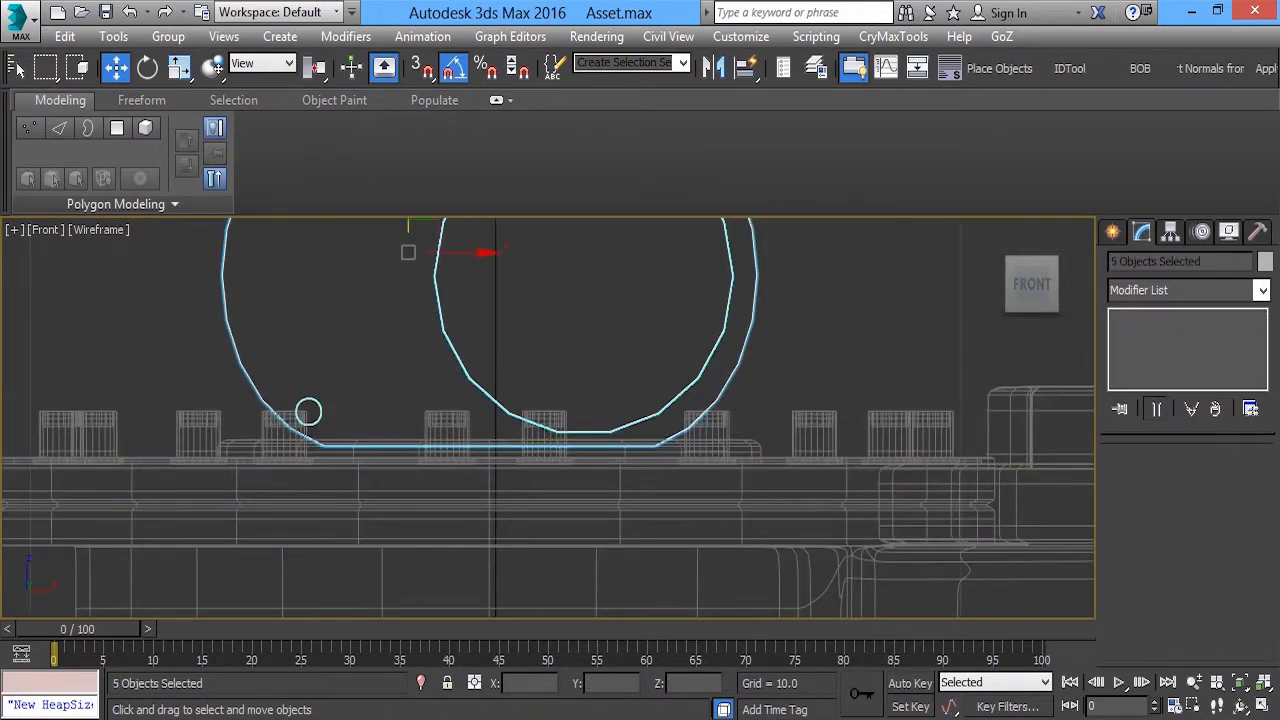
{"action": "left_click", "coordinate": [422, 684]}
Adjust the large cylinder's position to about X 2.02 and Z 13.94 and check its fit in perspective
{"action": "left_click", "coordinate": [720, 500]}
{"action": "left_click_drag", "start_coordinate": [648, 445], "coordinate": [734, 562]}
{"action": "middle_click_drag", "start_coordinate": [684, 487], "coordinate": [608, 503]}
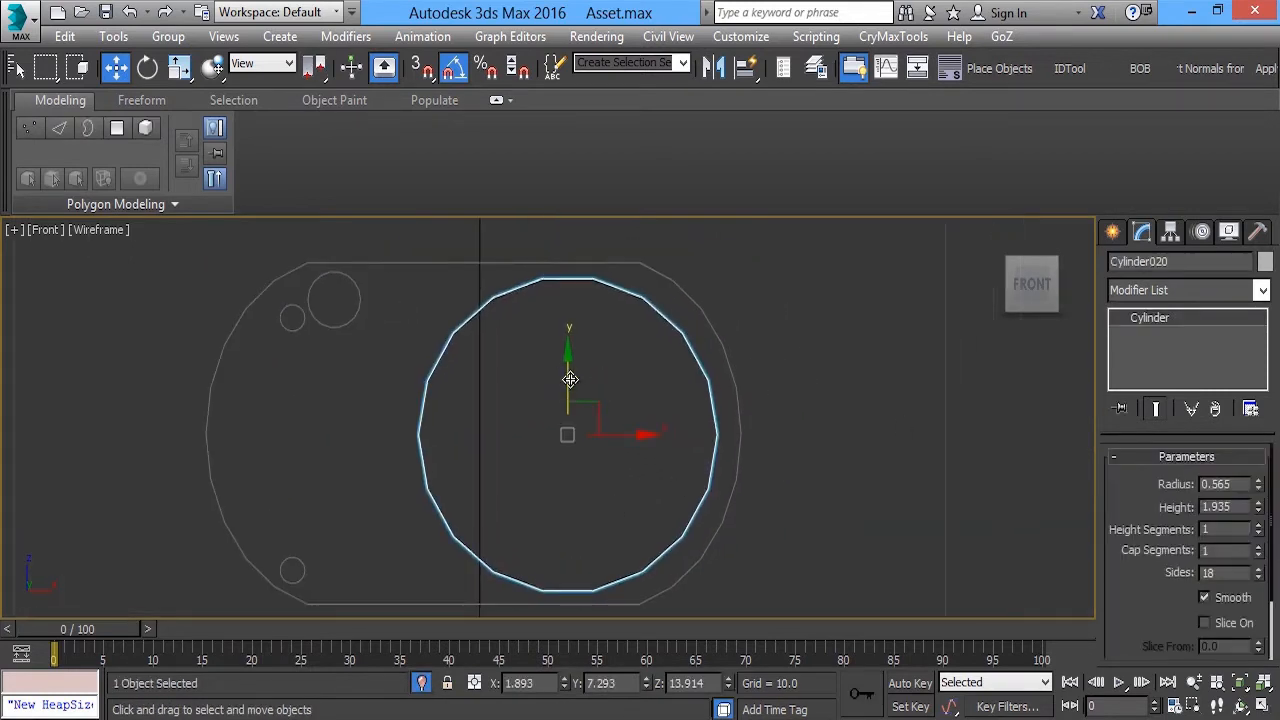
{"action": "left_click_drag", "start_coordinate": [570, 379], "coordinate": [561, 377]}
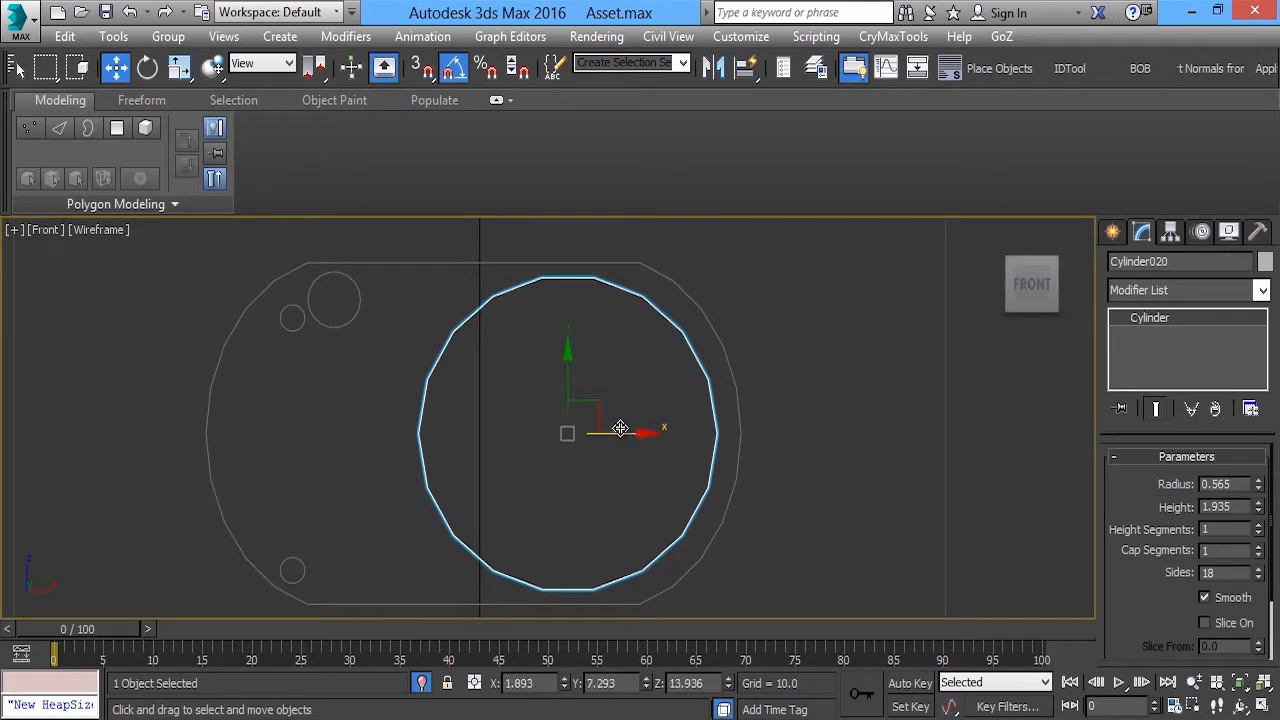
{"action": "left_click_drag", "start_coordinate": [629, 434], "coordinate": [634, 436]}
{"action": "key", "text": "alt+w"}
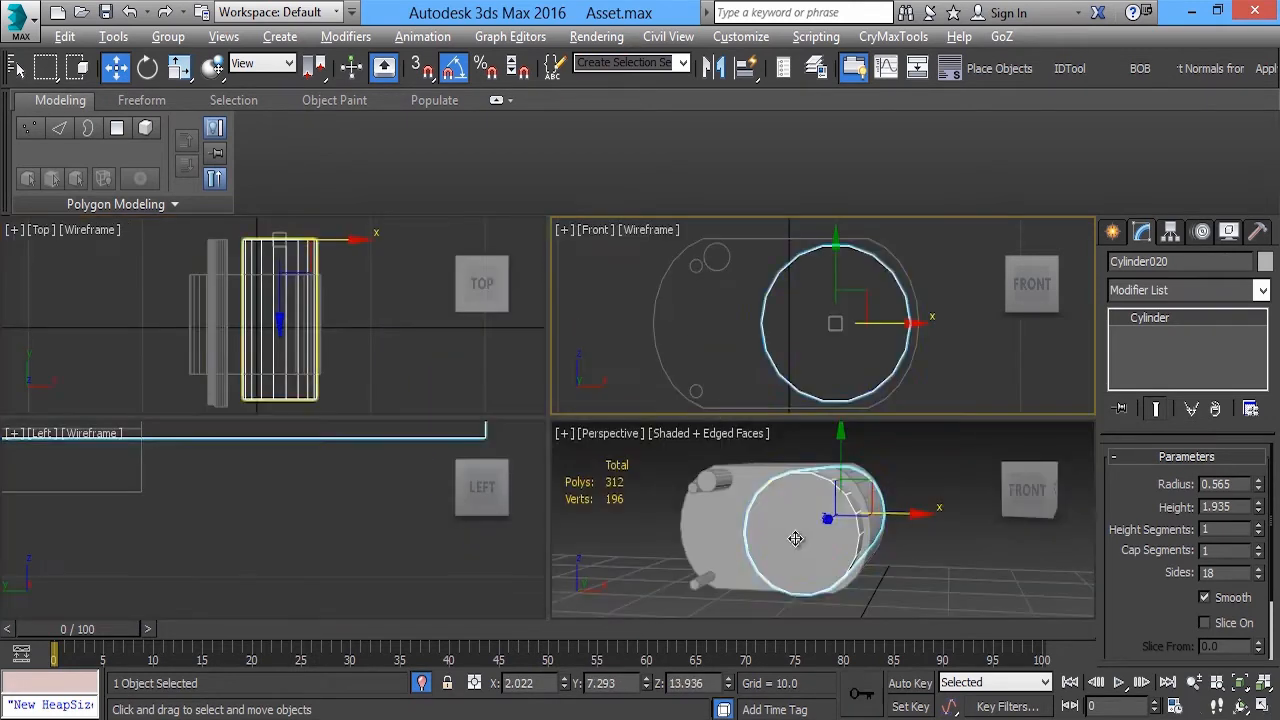
{"action": "middle_click", "coordinate": [799, 537]}
{"action": "key", "text": "alt+w"}
{"action": "middle_click_drag", "start_coordinate": [473, 421], "coordinate": [500, 416], "text": "alt"}
Place a uniformly scaled-down copy of the large cylinder to its left in the front view, at about X -1.63
{"action": "key", "text": "alt+w"}
{"action": "middle_click", "coordinate": [755, 318]}
{"action": "key", "text": "alt+w"}
{"action": "middle_click_drag", "start_coordinate": [628, 351], "coordinate": [677, 347]}
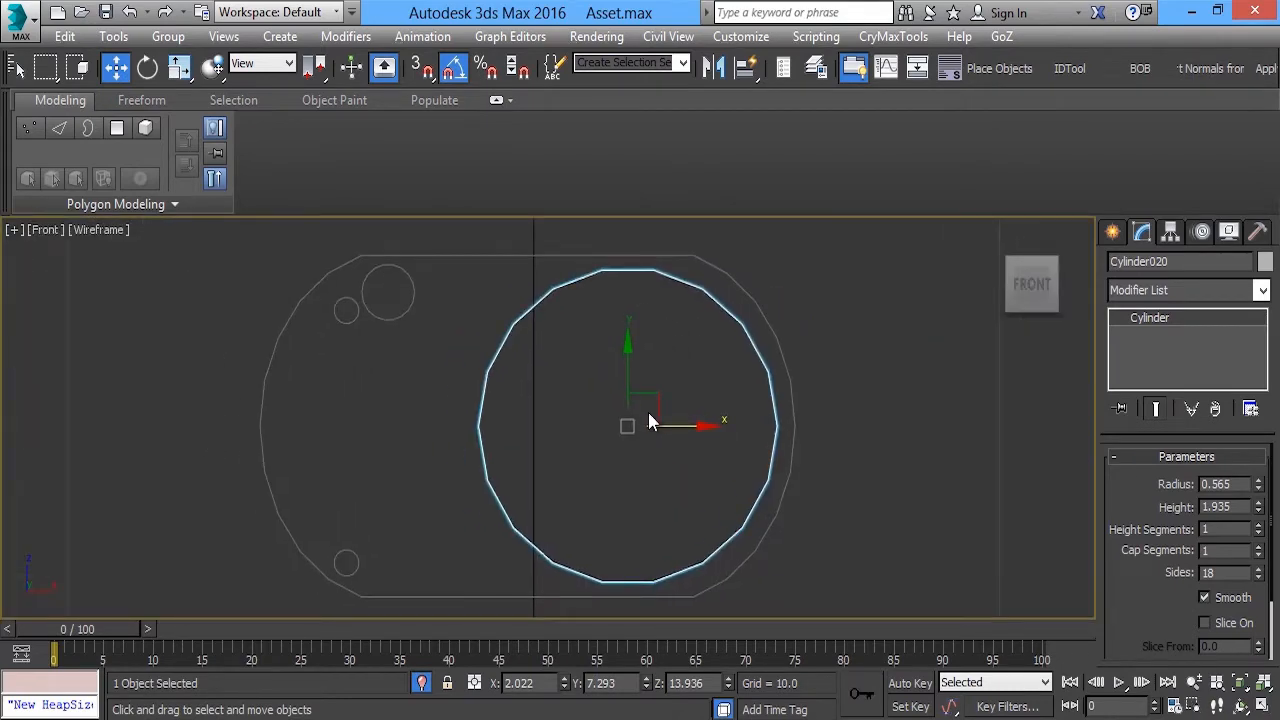
{"action": "mouse_move", "coordinate": [696, 429]}
{"action": "left_mouse_down", "text": "shift"}
{"action": "mouse_move", "coordinate": [560, 427]}
{"action": "mouse_move", "coordinate": [417, 506]}
{"action": "mouse_move", "coordinate": [393, 562]}
{"action": "left_mouse_up", "text": "shift"}
{"action": "left_click", "coordinate": [664, 455]}
{"action": "key", "text": "r"}
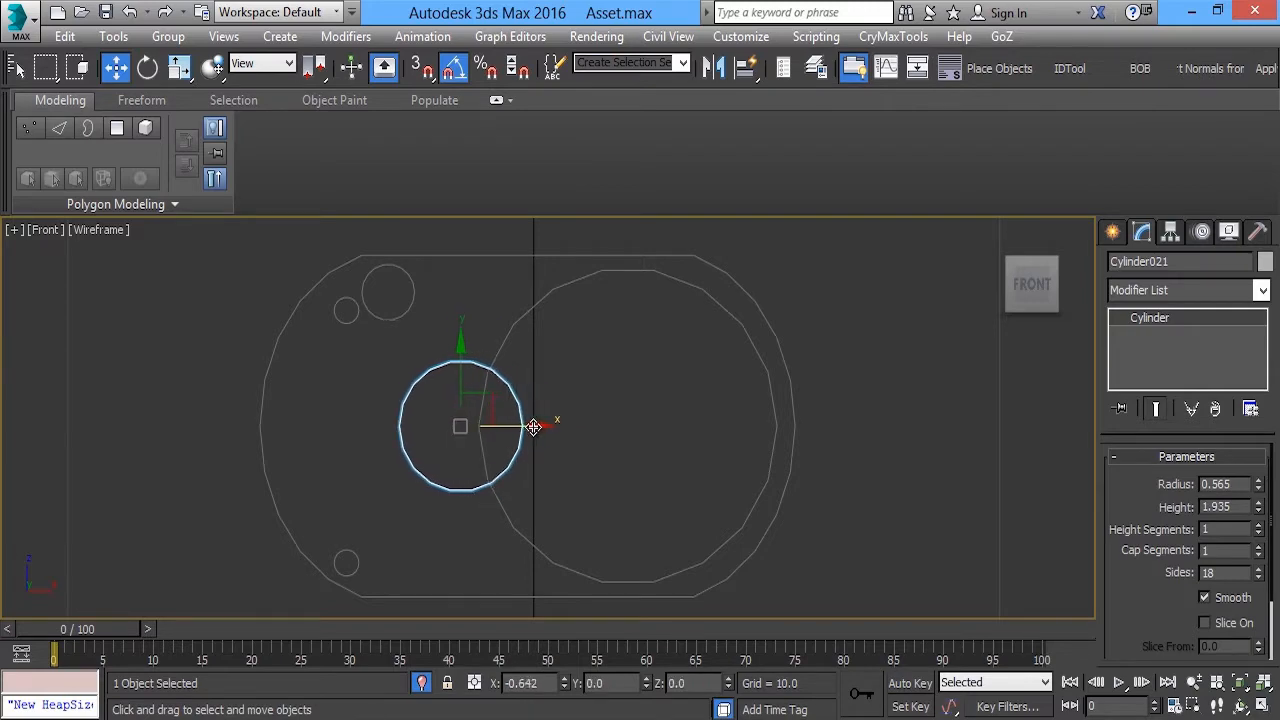
Lengthen the medium cylinder along its axis to about 230% so it protrudes from both ends of the block
{"action": "key", "text": "alt+w"}
{"action": "middle_click", "coordinate": [780, 514]}
{"action": "key", "text": "alt+w"}
{"action": "middle_click_drag", "start_coordinate": [780, 514], "coordinate": [900, 518], "text": "alt"}
{"action": "key", "text": "r"}
{"action": "left_click_drag", "start_coordinate": [416, 424], "coordinate": [508, 448]}
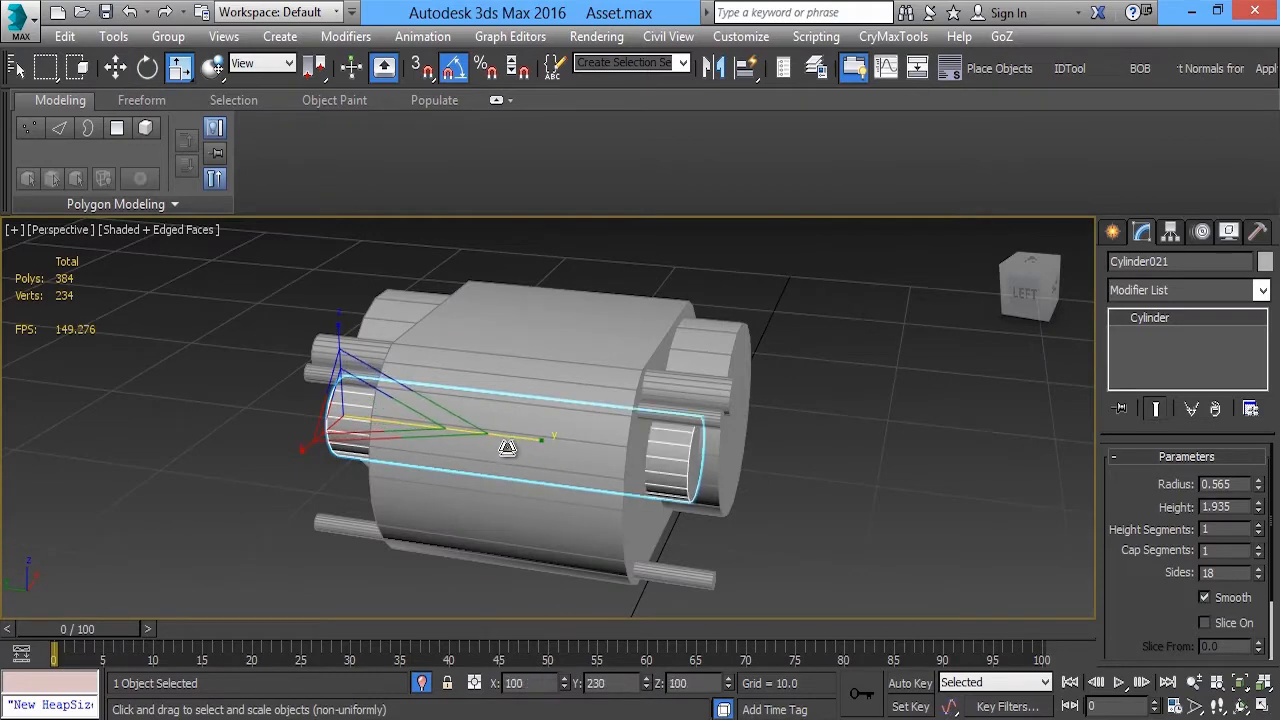
{"action": "key", "text": "w"}
{"action": "mouse_move", "coordinate": [500, 449]}
{"action": "middle_mouse_down", "text": "alt"}
{"action": "mouse_move", "coordinate": [495, 420]}
{"action": "mouse_move", "coordinate": [521, 360]}
{"action": "mouse_move", "coordinate": [599, 400]}
{"action": "mouse_move", "coordinate": [286, 457]}
{"action": "mouse_move", "coordinate": [509, 409]}
{"action": "mouse_move", "coordinate": [543, 423]}
{"action": "mouse_move", "coordinate": [551, 457]}
{"action": "mouse_move", "coordinate": [515, 438]}
{"action": "middle_mouse_up", "text": "alt"}
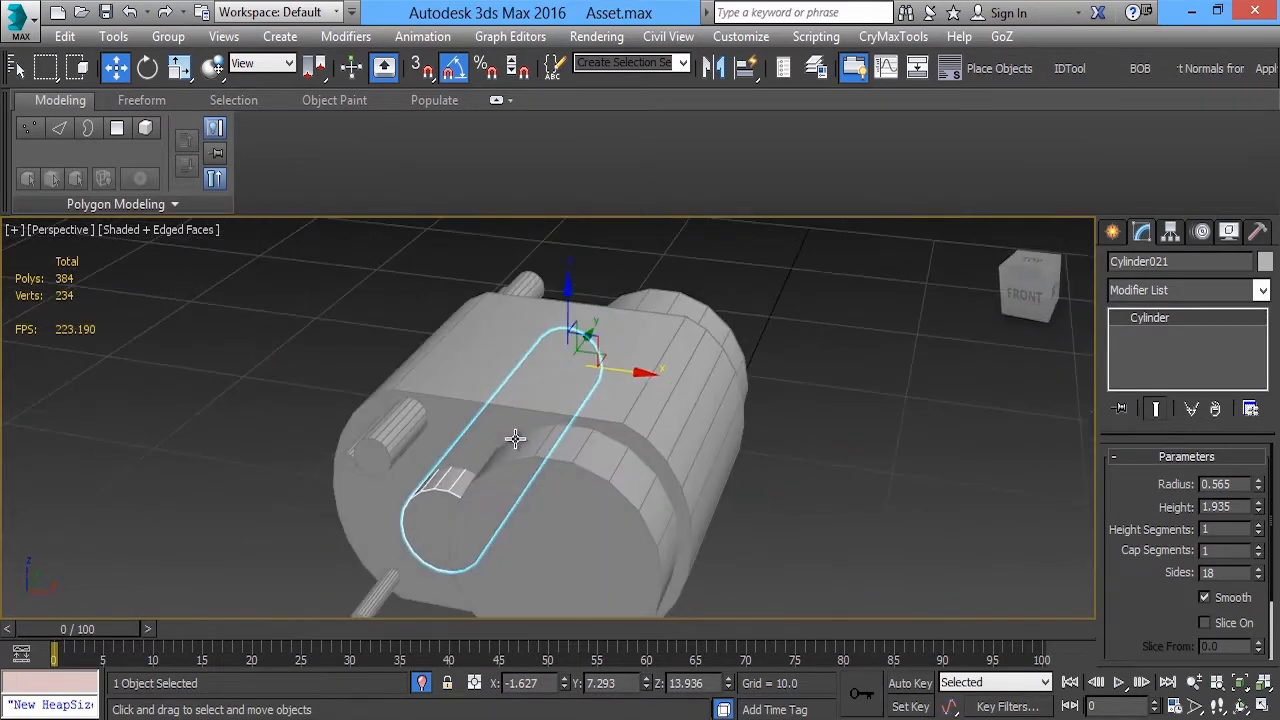
{"action": "middle_click_drag", "start_coordinate": [499, 388], "coordinate": [520, 300], "text": "alt"}
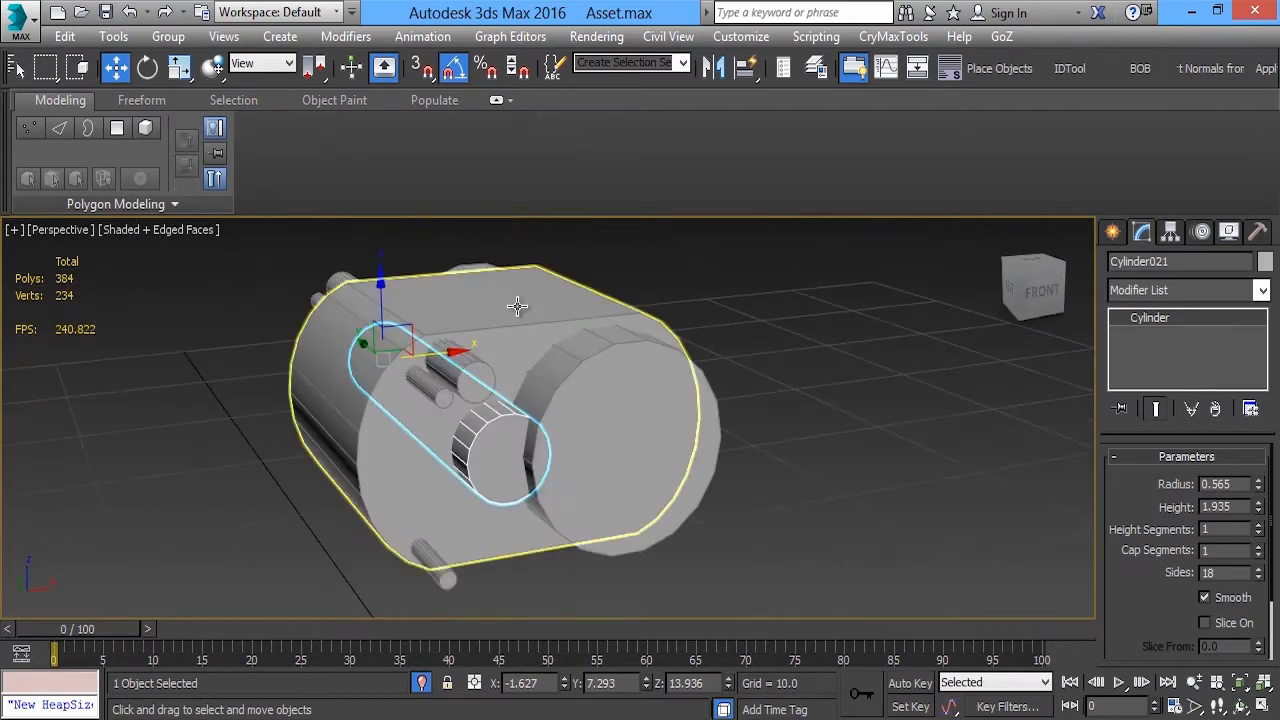
Make the block a ProBoolean compound object
{"action": "left_click", "coordinate": [516, 305]}
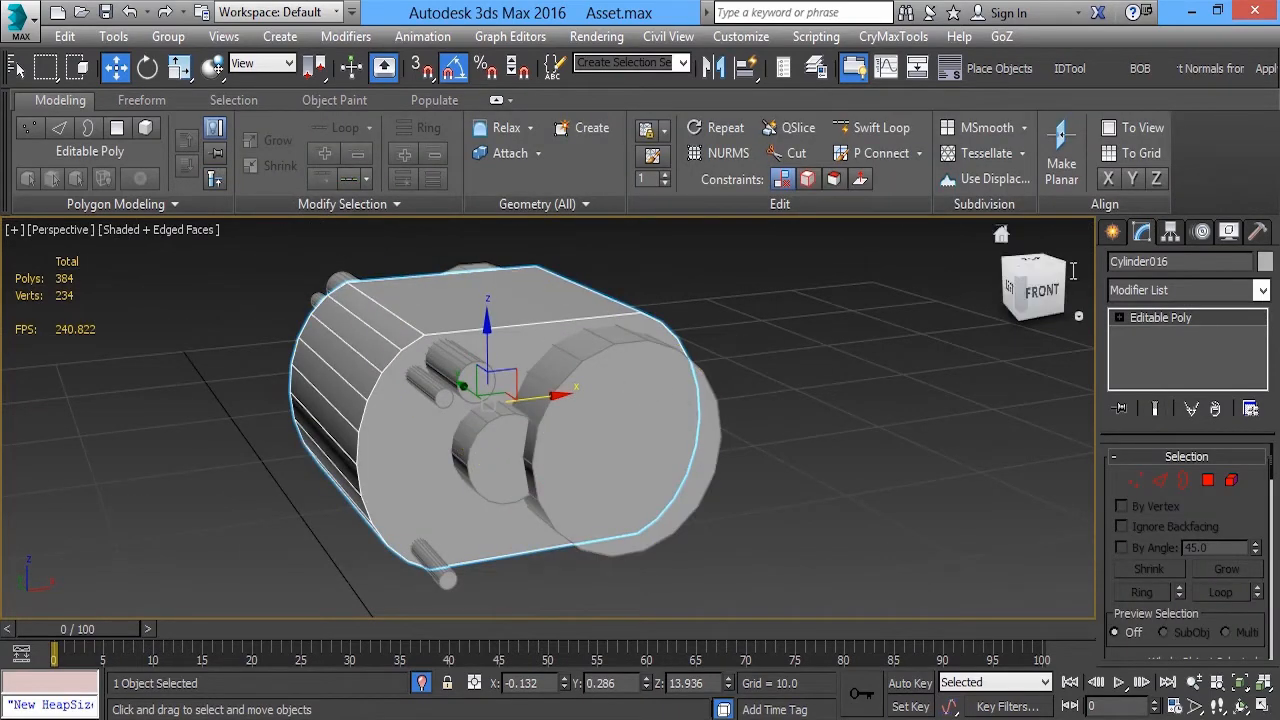
{"action": "left_click", "coordinate": [1113, 232]}
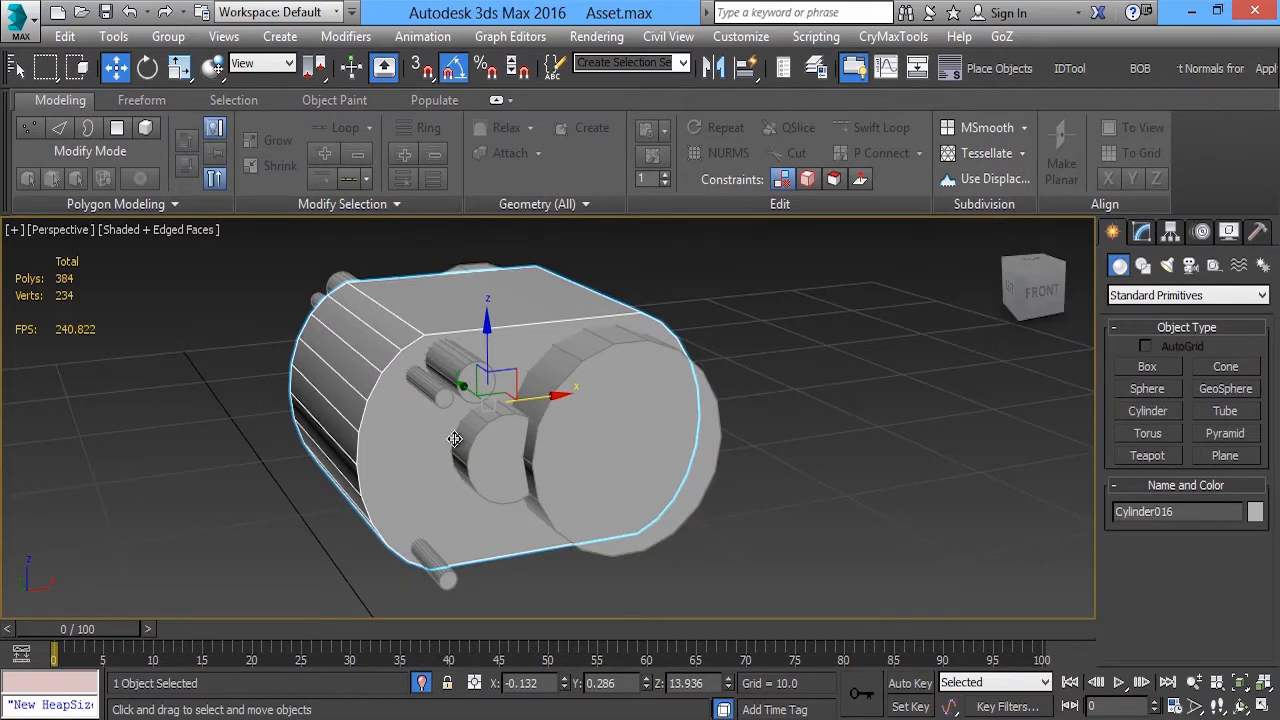
{"action": "left_click", "coordinate": [1147, 264]}
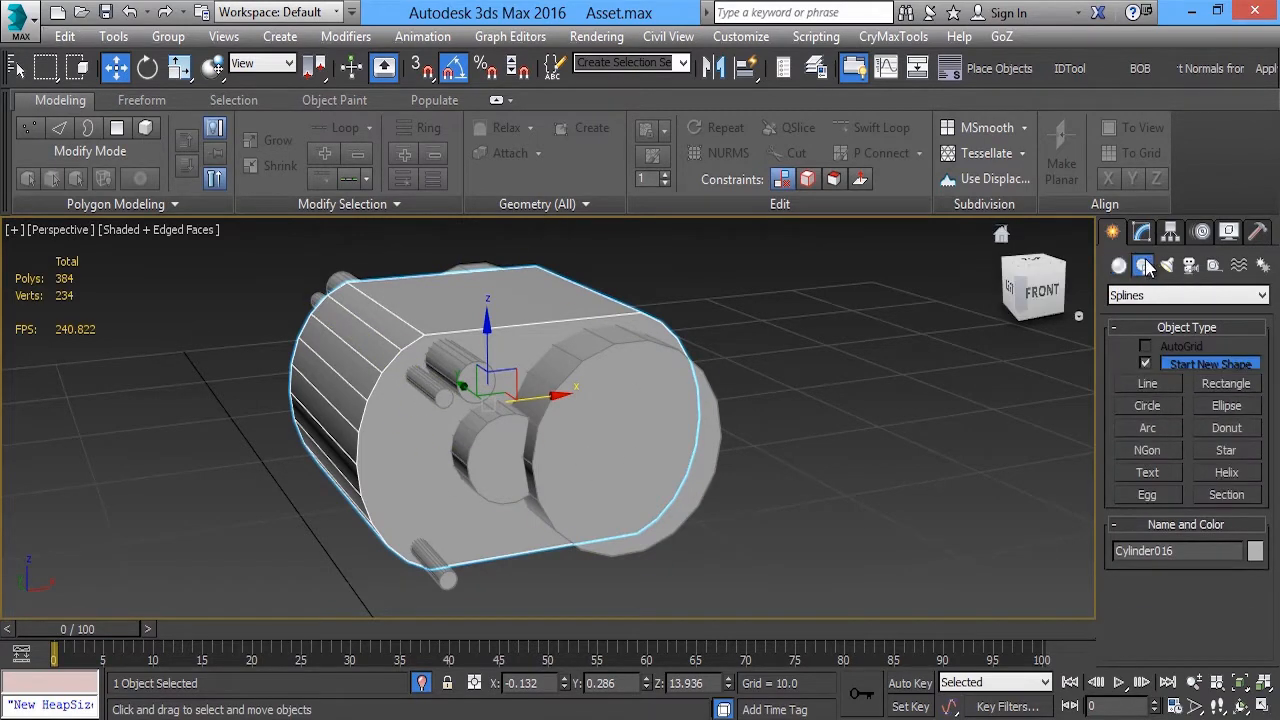
{"action": "left_click", "coordinate": [1119, 266]}
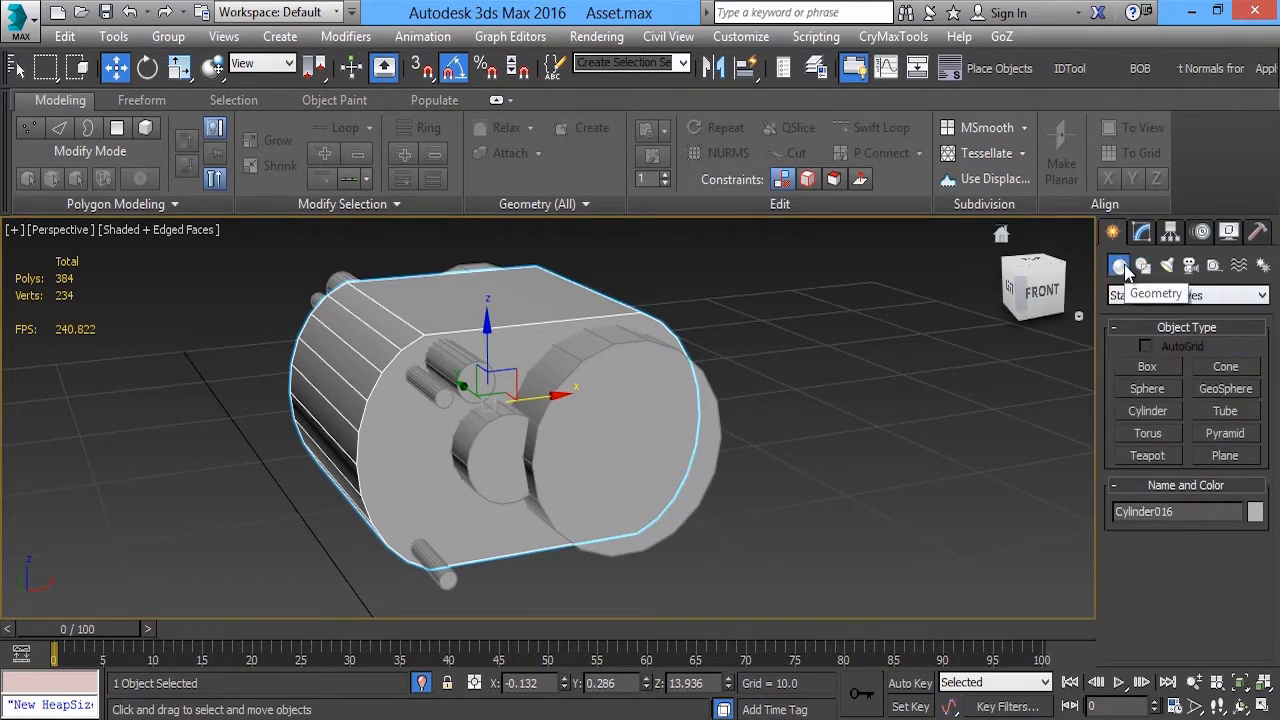
{"action": "left_click", "coordinate": [1185, 295]}
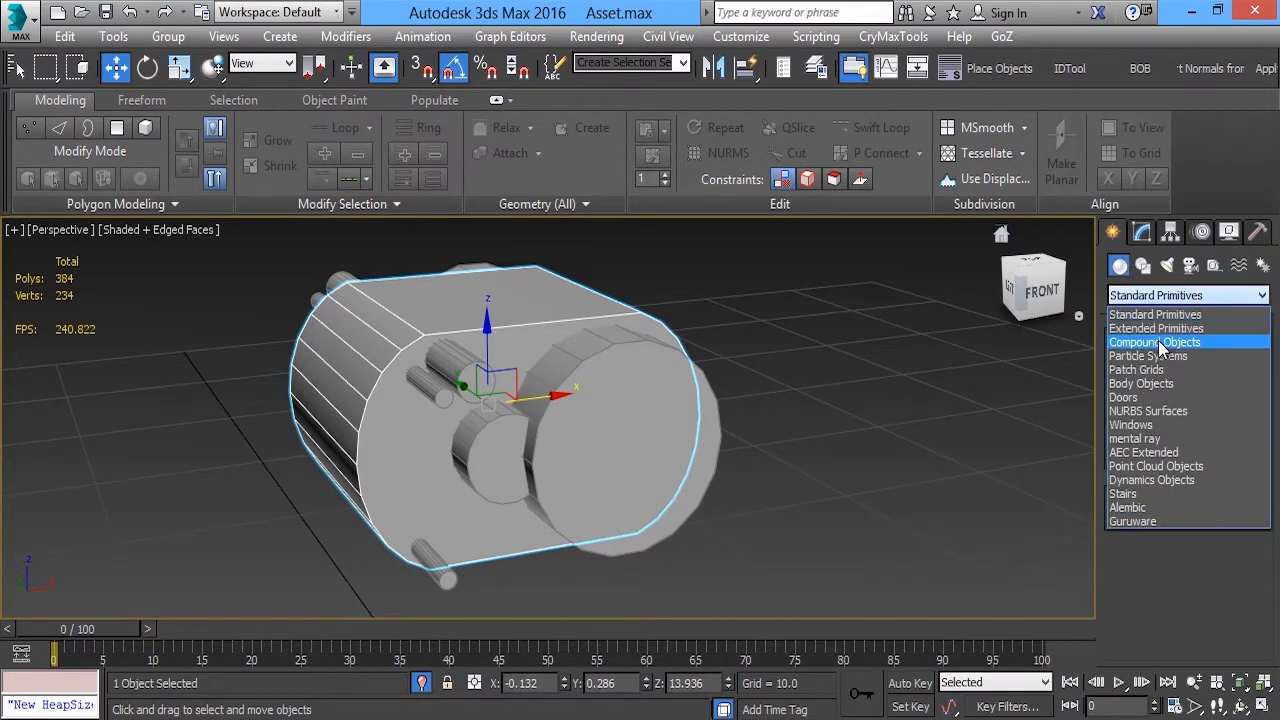
{"action": "left_click", "coordinate": [1161, 345]}
{"action": "left_click", "coordinate": [1150, 475]}
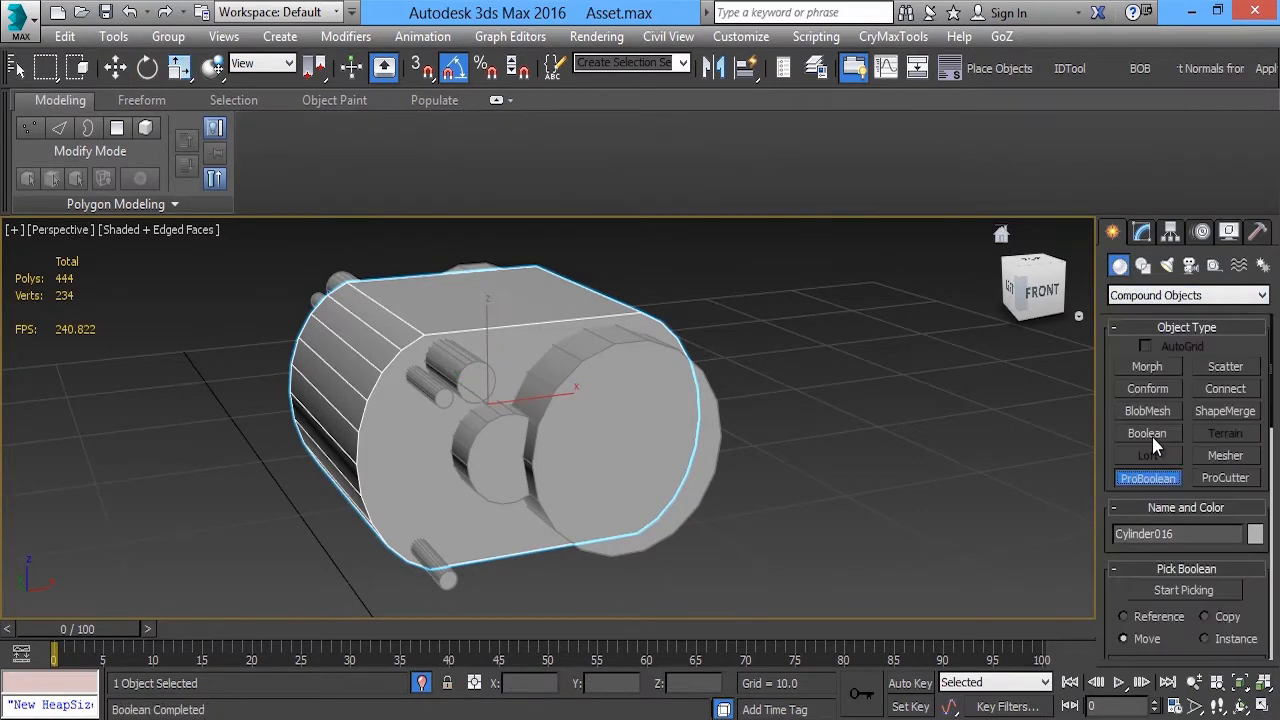
Set the ProBoolean planar edge removal to Remove Only Invisible, keeping Subtraction as the operation
{"action": "left_click_drag", "start_coordinate": [1271, 401], "coordinate": [1274, 572]}
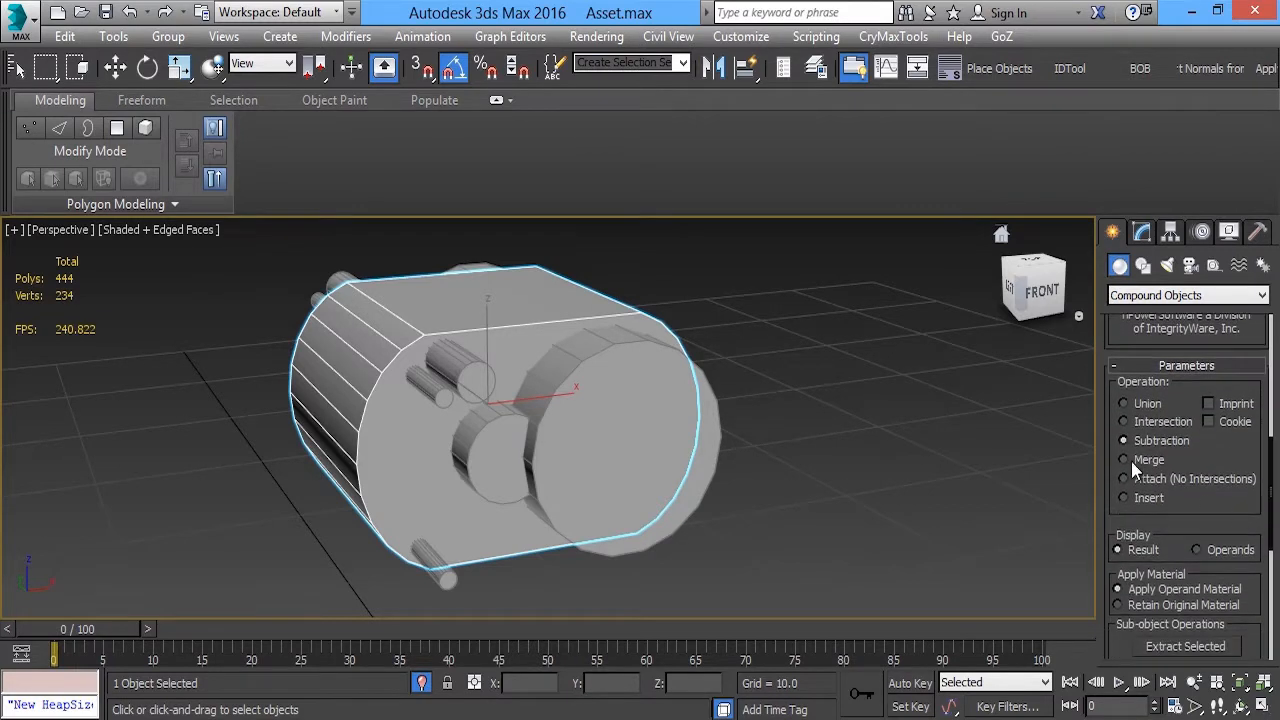
{"action": "left_click_drag", "start_coordinate": [1272, 457], "coordinate": [1274, 614]}
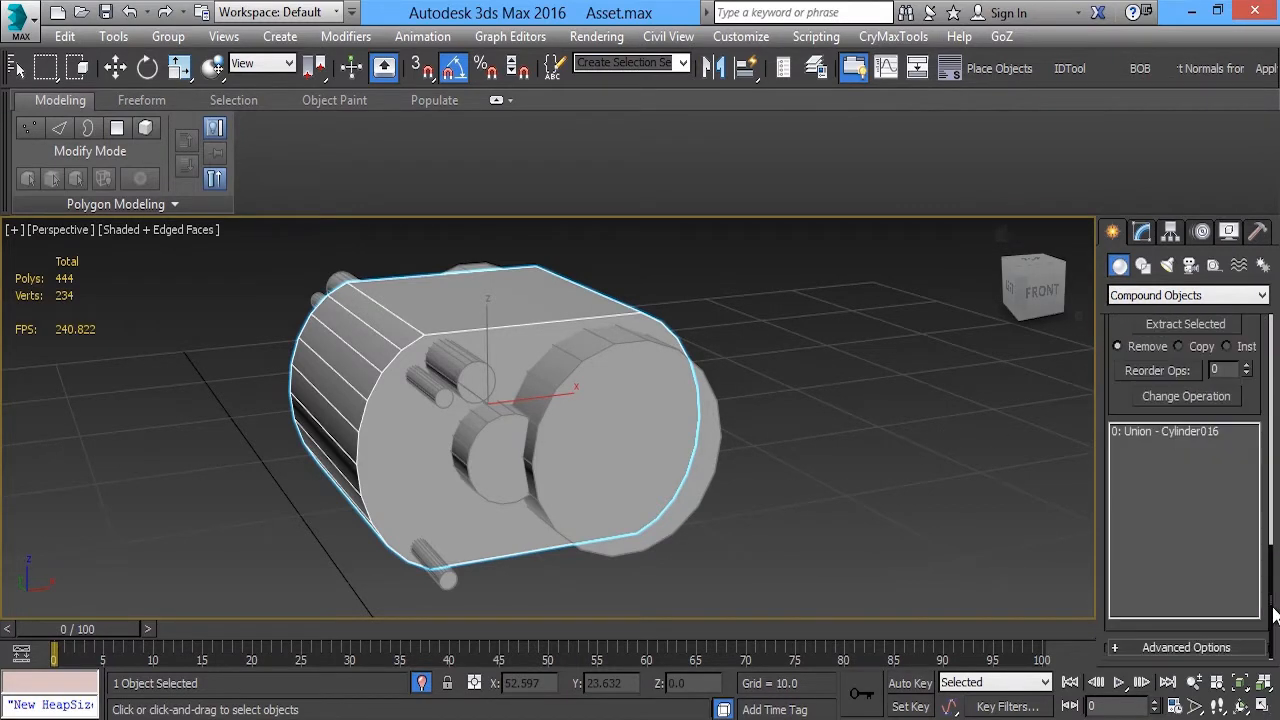
{"action": "left_click", "coordinate": [1186, 648]}
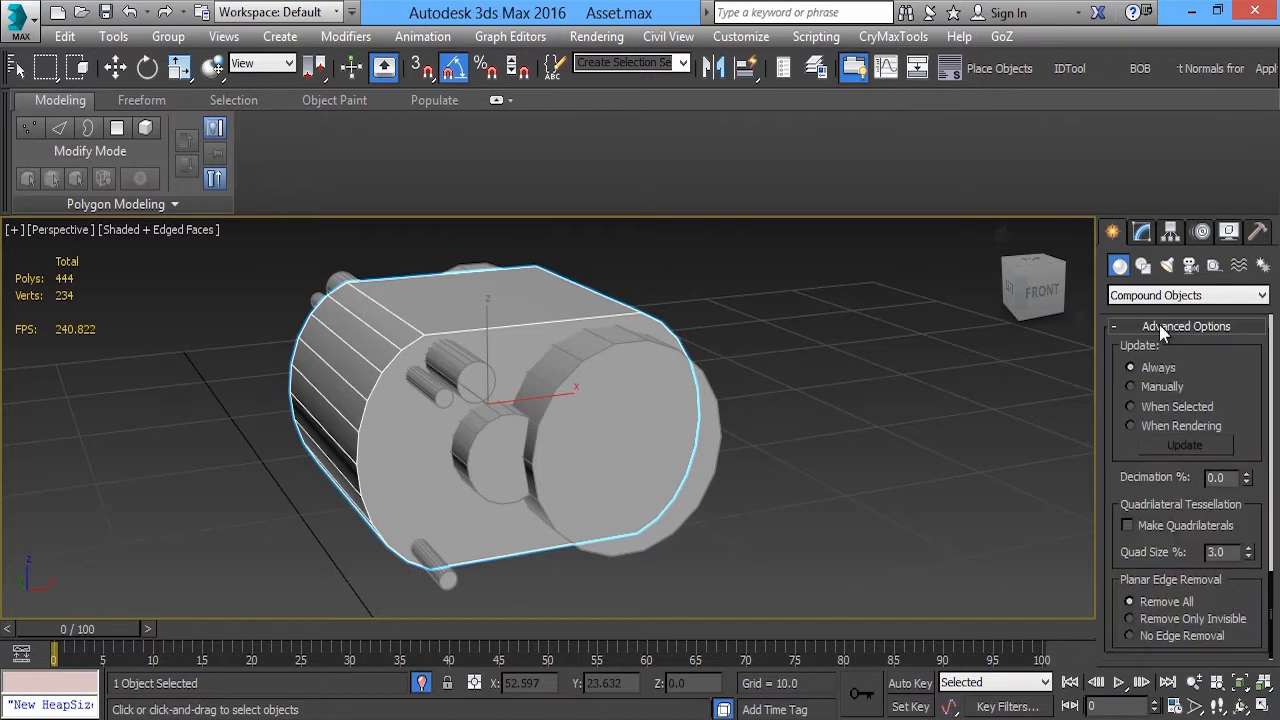
{"action": "left_click", "coordinate": [1183, 619]}
{"action": "scroll", "coordinate": [1210, 600], "scroll_direction": "up", "scroll_amount": 10}
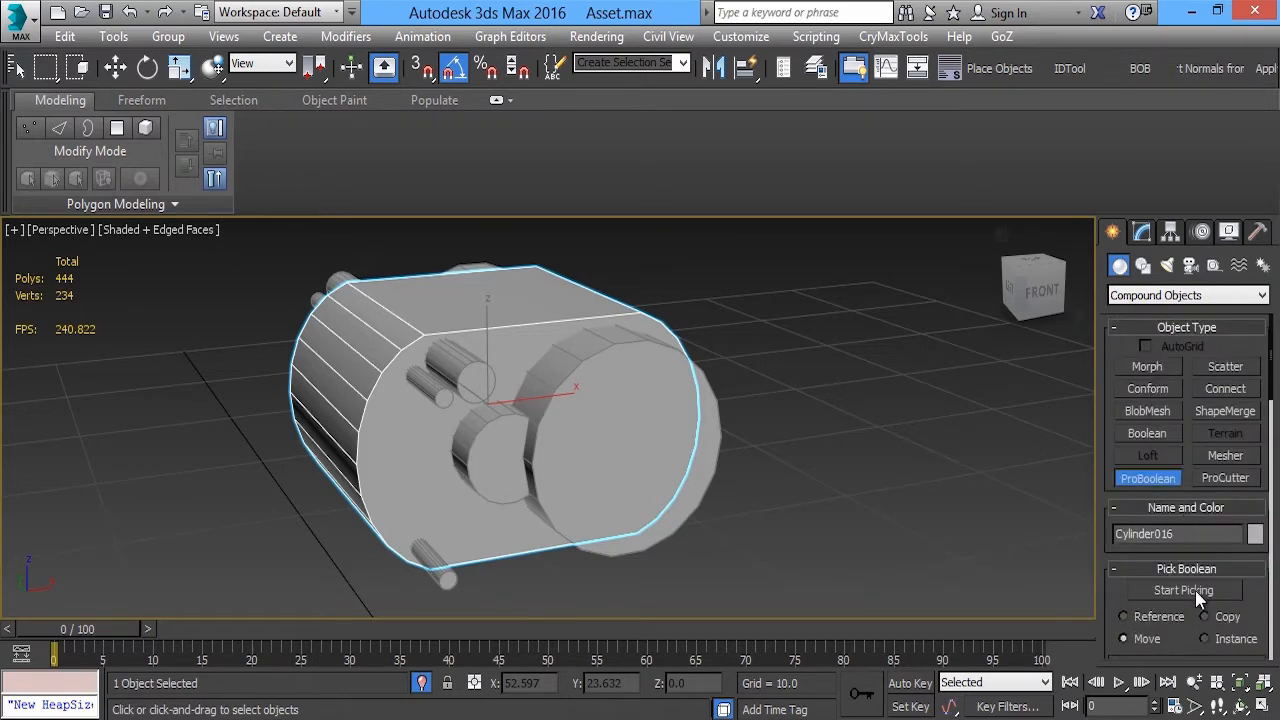
Subtract the two upper small cylinders, the medium cylinder, the large cylinder and the lower small cylinder from the block
{"action": "left_click", "coordinate": [1195, 590]}
{"action": "left_click", "coordinate": [459, 371]}
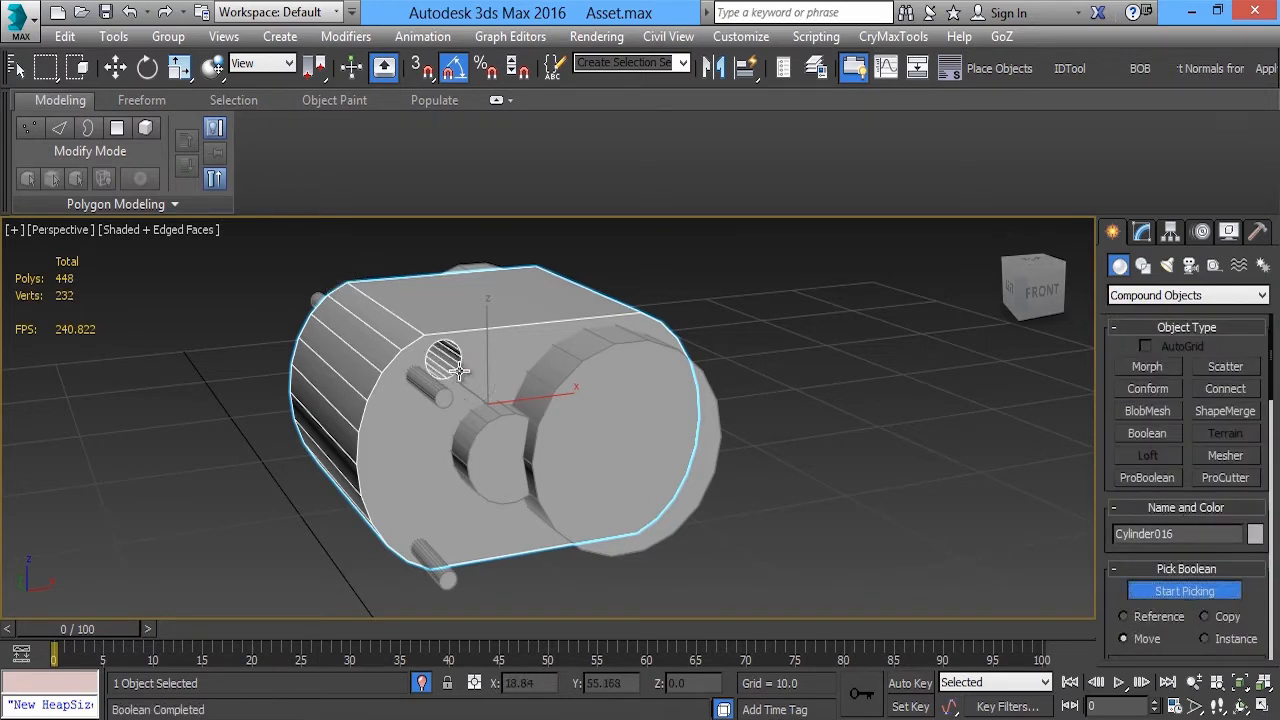
{"action": "left_click", "coordinate": [433, 393]}
{"action": "left_click", "coordinate": [503, 452]}
{"action": "left_click", "coordinate": [503, 452]}
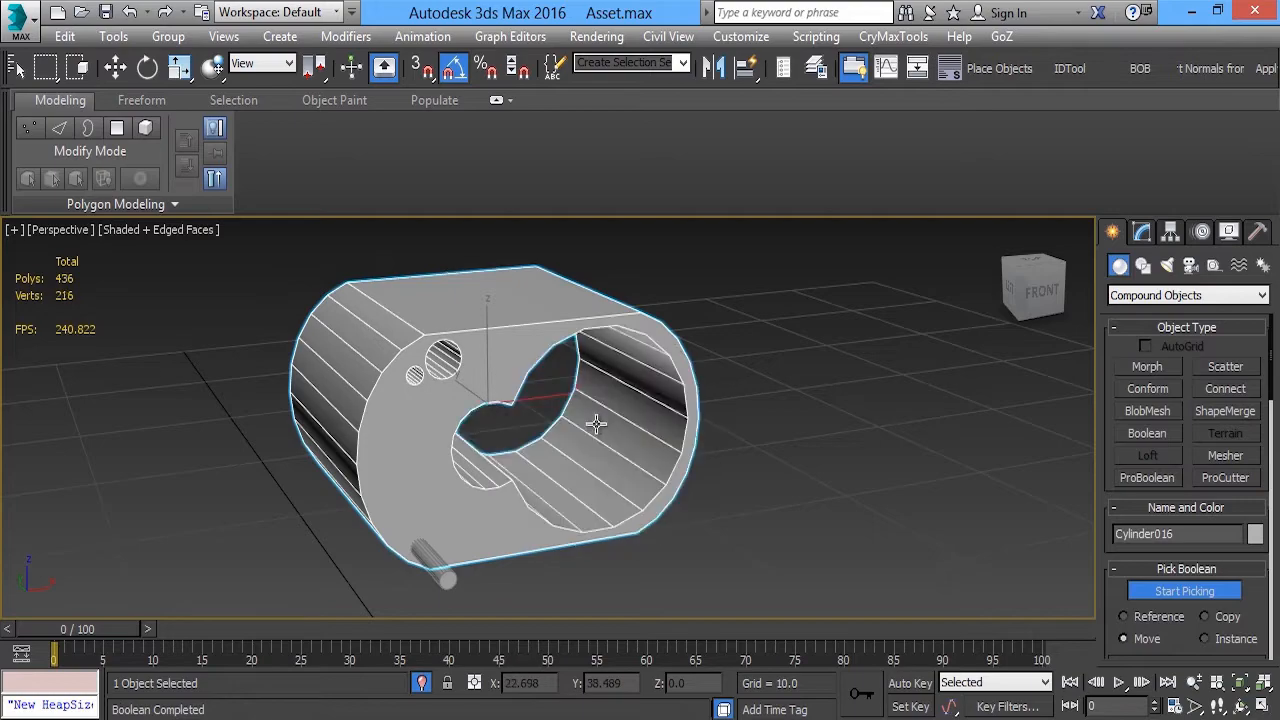
{"action": "left_click", "coordinate": [433, 568]}
{"action": "mouse_move", "coordinate": [702, 393]}
{"action": "middle_mouse_down", "text": "alt"}
{"action": "mouse_move", "coordinate": [607, 377]}
{"action": "mouse_move", "coordinate": [625, 358]}
{"action": "mouse_move", "coordinate": [698, 382]}
{"action": "middle_mouse_up", "text": "alt"}
Convert the ProBoolean housing to an Editable Poly
{"action": "key", "text": "w"}
{"action": "middle_click_drag", "start_coordinate": [525, 396], "coordinate": [331, 461], "text": "alt"}
{"action": "scroll", "coordinate": [335, 460], "scroll_direction": "up", "scroll_amount": 3}
{"action": "middle_click_drag", "start_coordinate": [523, 420], "coordinate": [586, 389], "text": "alt"}
{"action": "scroll", "coordinate": [555, 358], "scroll_direction": "down", "scroll_amount": 3}
{"action": "scroll", "coordinate": [614, 375], "scroll_direction": "up", "scroll_amount": 3}
{"action": "key", "text": "1"}
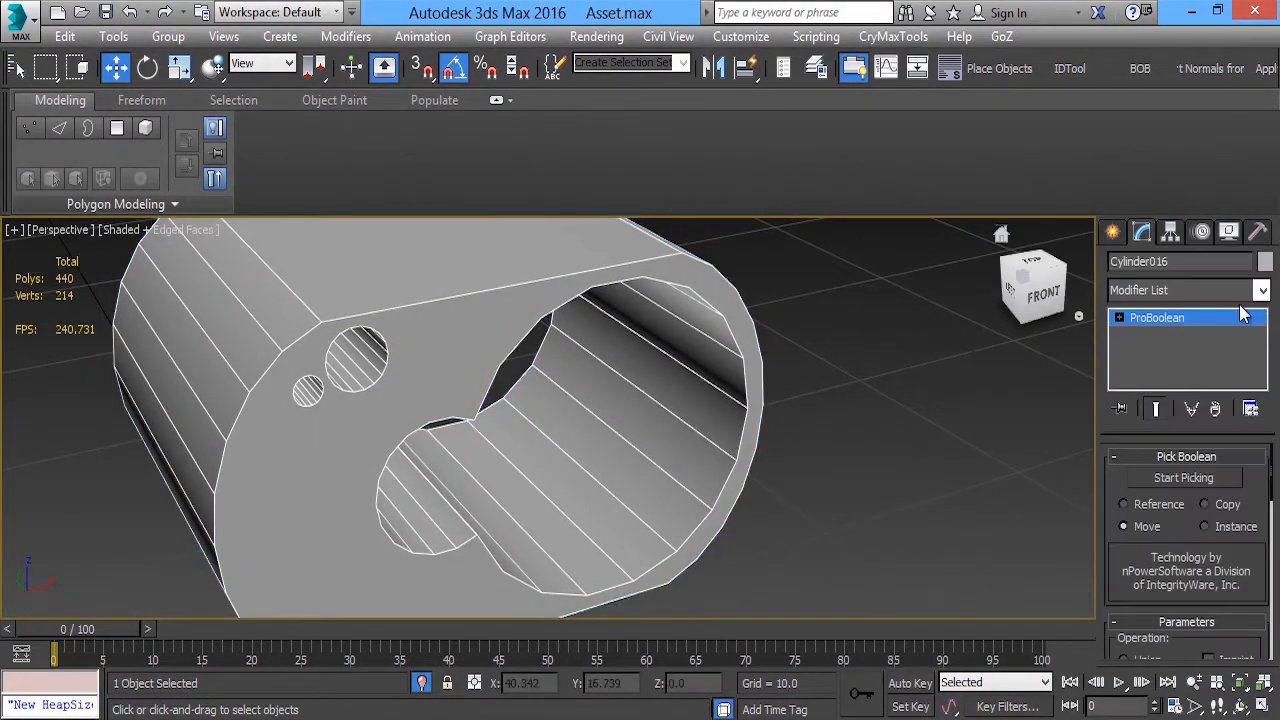
{"action": "right_click", "coordinate": [1200, 317]}
{"action": "left_click", "coordinate": [1165, 452]}
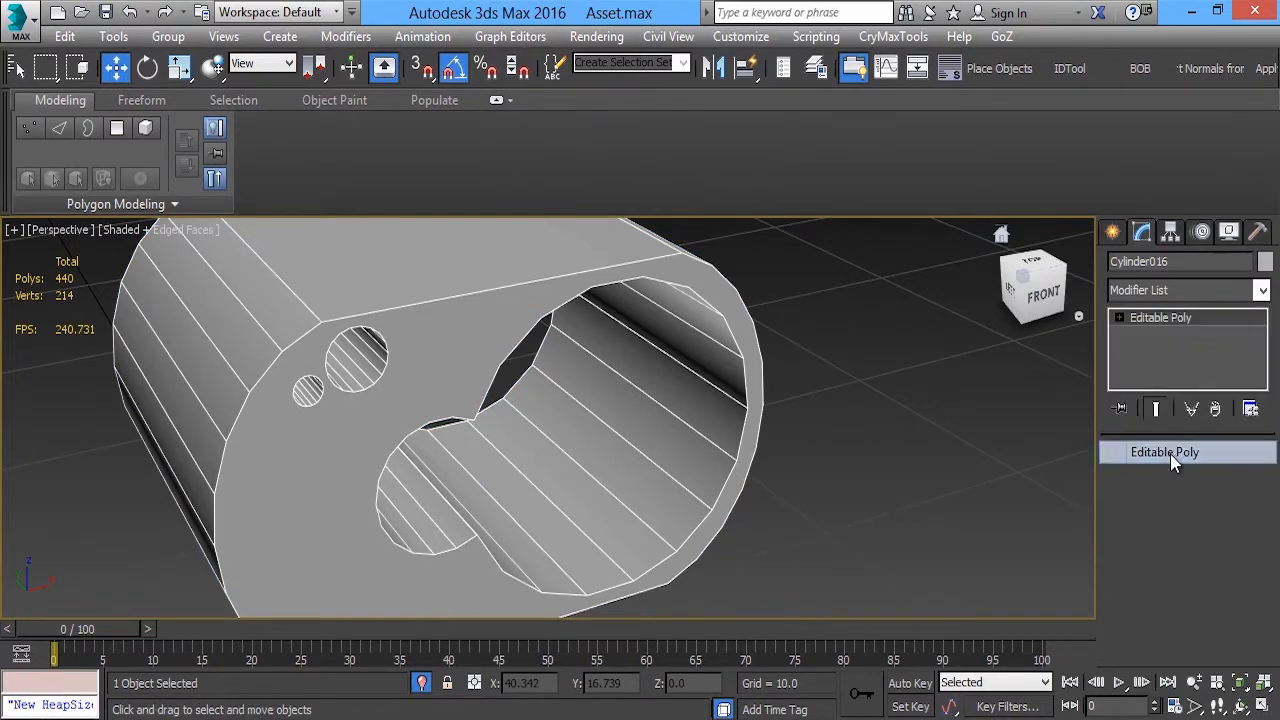
Weld all of the housing's vertices using a reduced weld threshold
{"action": "key", "text": "1"}
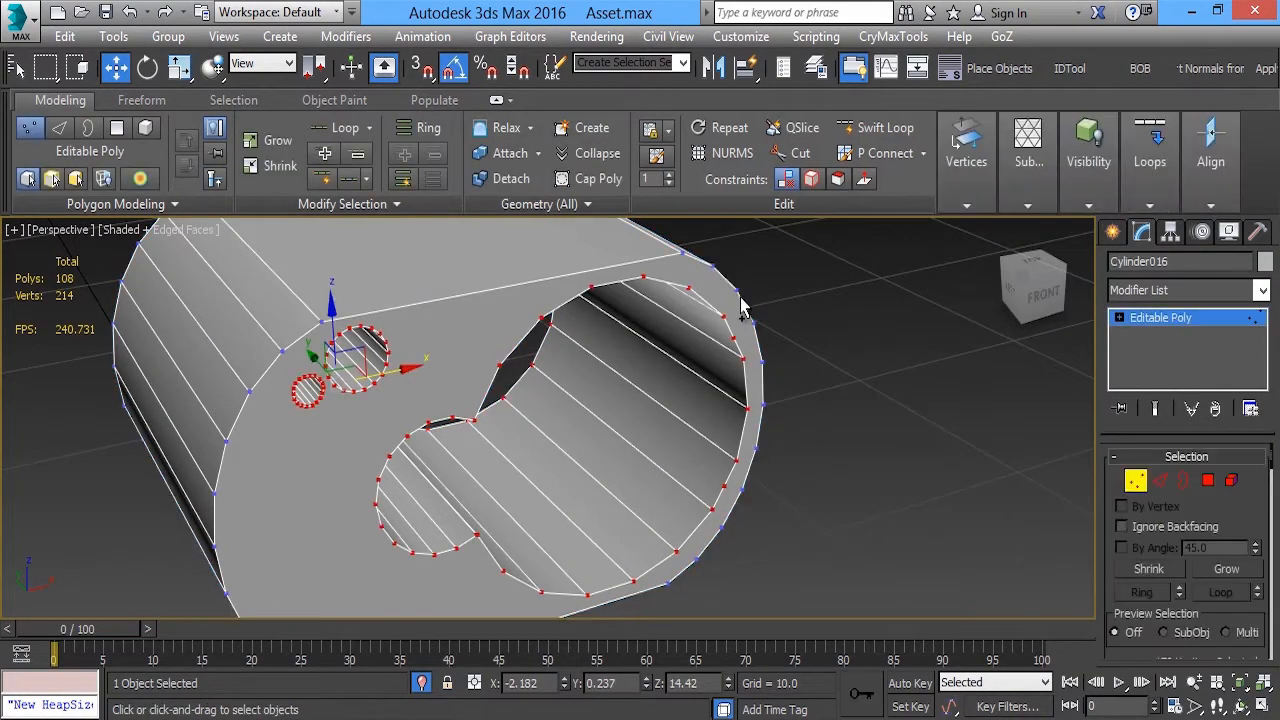
{"action": "mouse_move", "coordinate": [940, 200]}
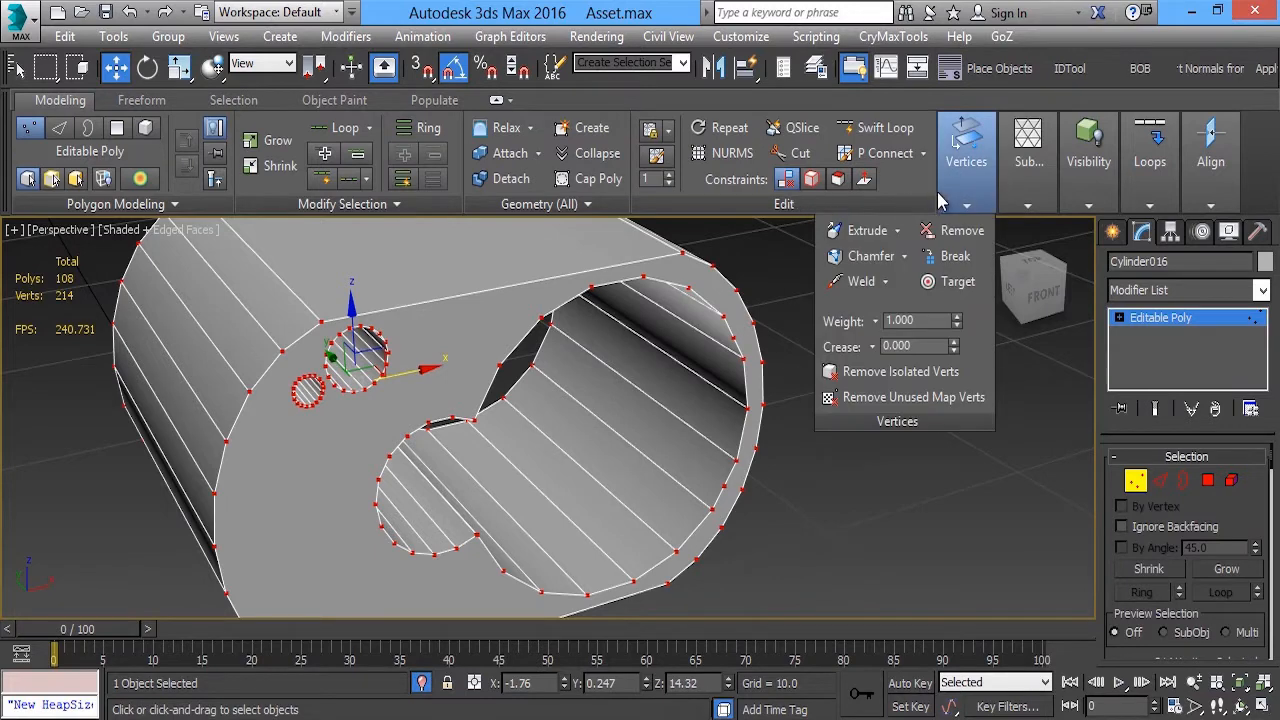
{"action": "left_click", "coordinate": [885, 282]}
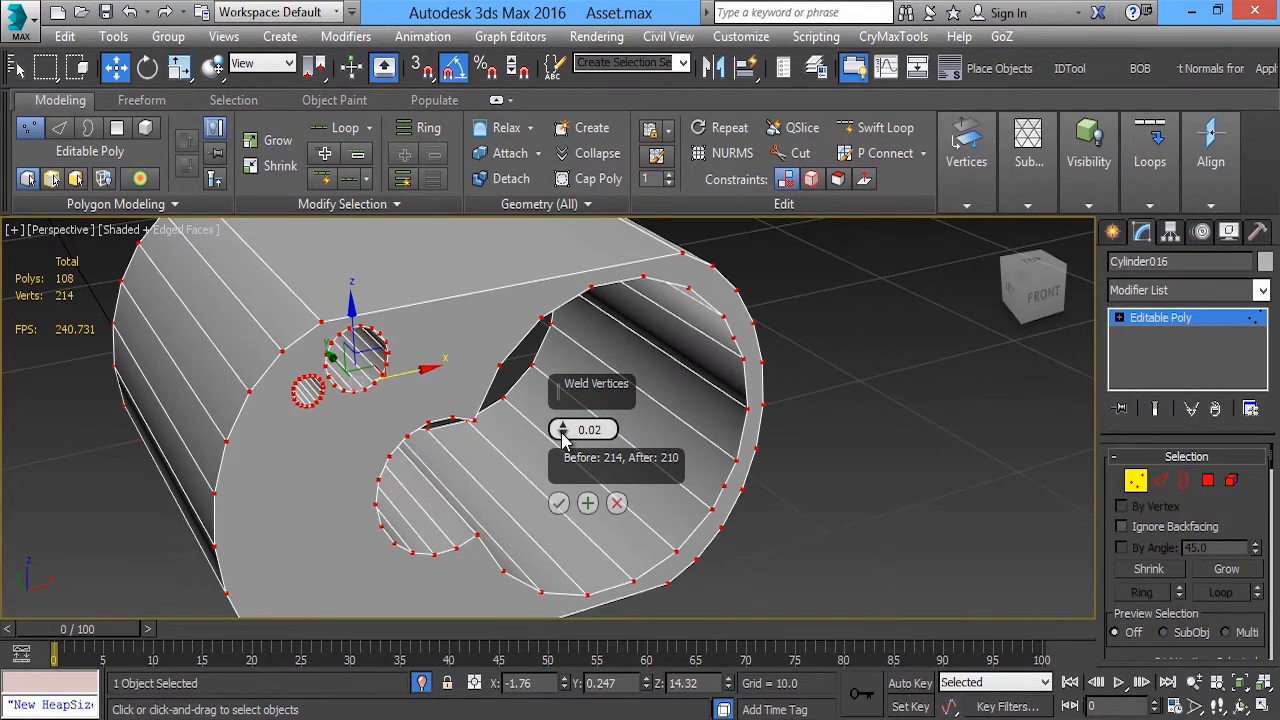
{"action": "left_click_drag", "start_coordinate": [561, 430], "coordinate": [565, 503]}
{"action": "left_click", "coordinate": [559, 504]}
{"action": "middle_click_drag", "start_coordinate": [800, 342], "coordinate": [545, 372], "text": "alt"}
{"action": "scroll", "coordinate": [577, 376], "scroll_direction": "down", "scroll_amount": 3}
{"action": "left_click", "coordinate": [1196, 324]}
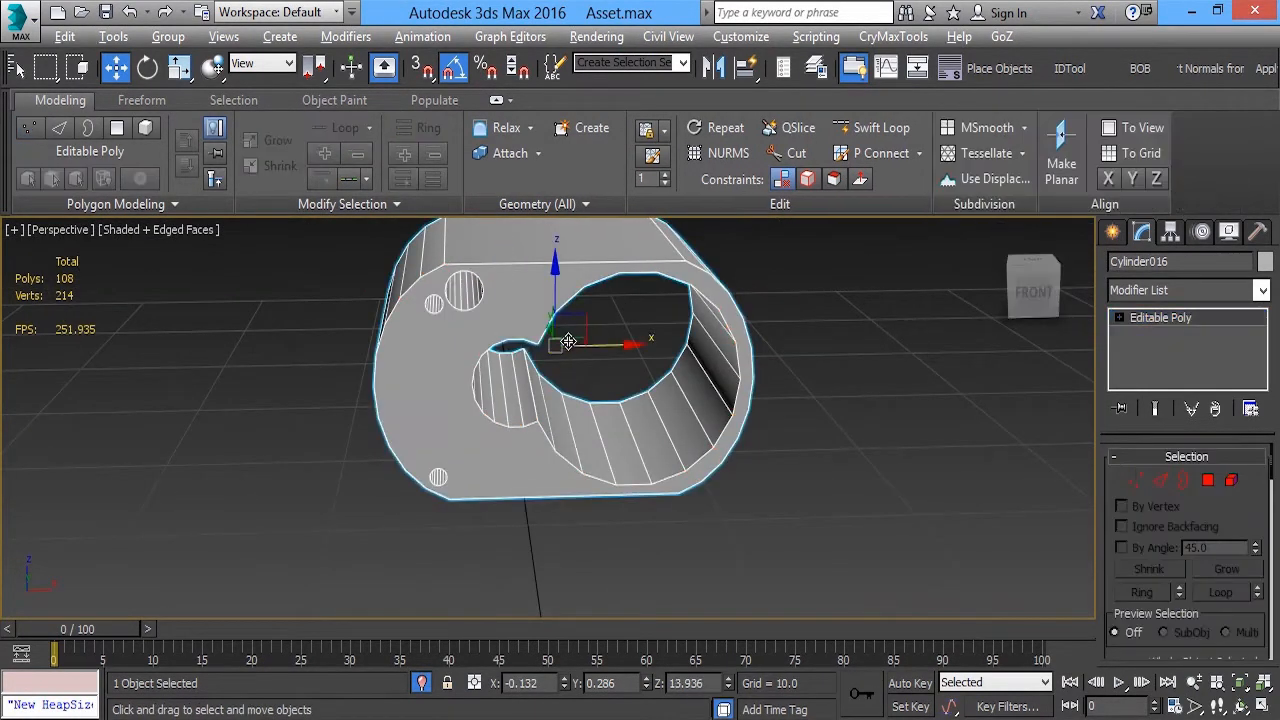
Select the ring of edges along the housing's outer shell and connect them with one loop around its middle
{"action": "middle_click_drag", "start_coordinate": [720, 320], "coordinate": [557, 291], "text": "alt"}
{"action": "key", "text": "2"}
{"action": "left_click", "coordinate": [578, 379]}
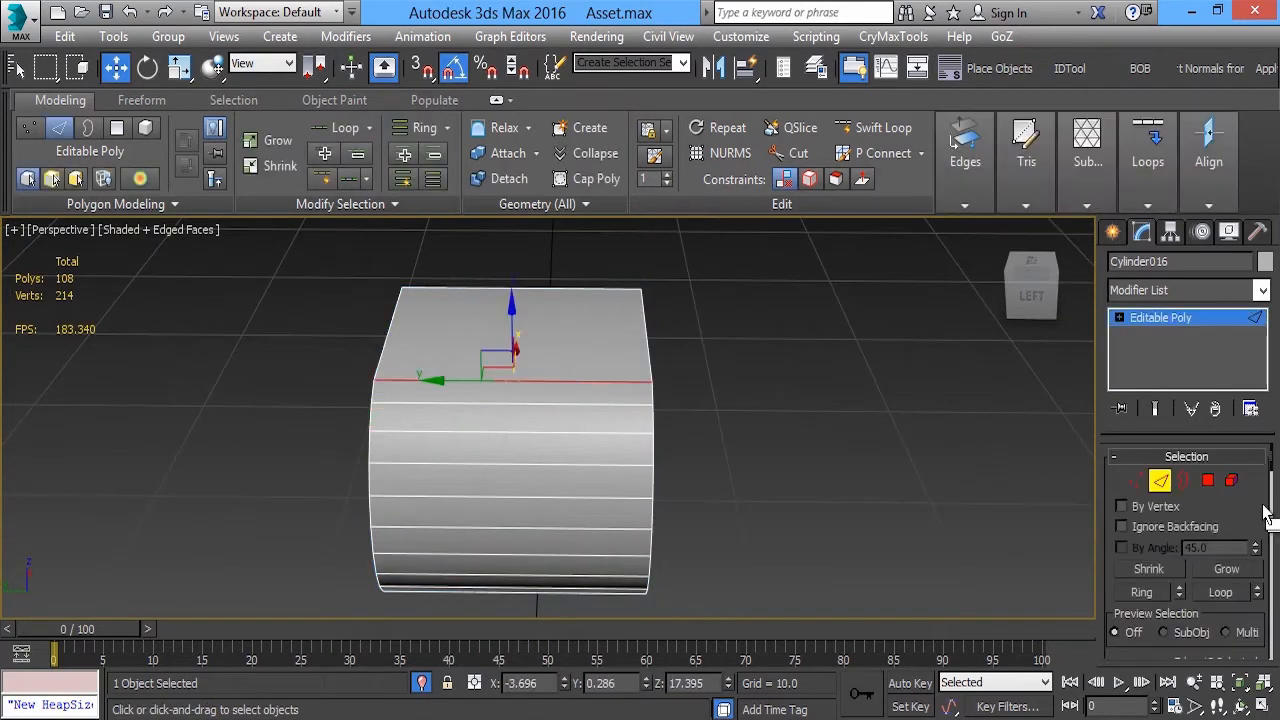
{"action": "left_click", "coordinate": [1158, 594]}
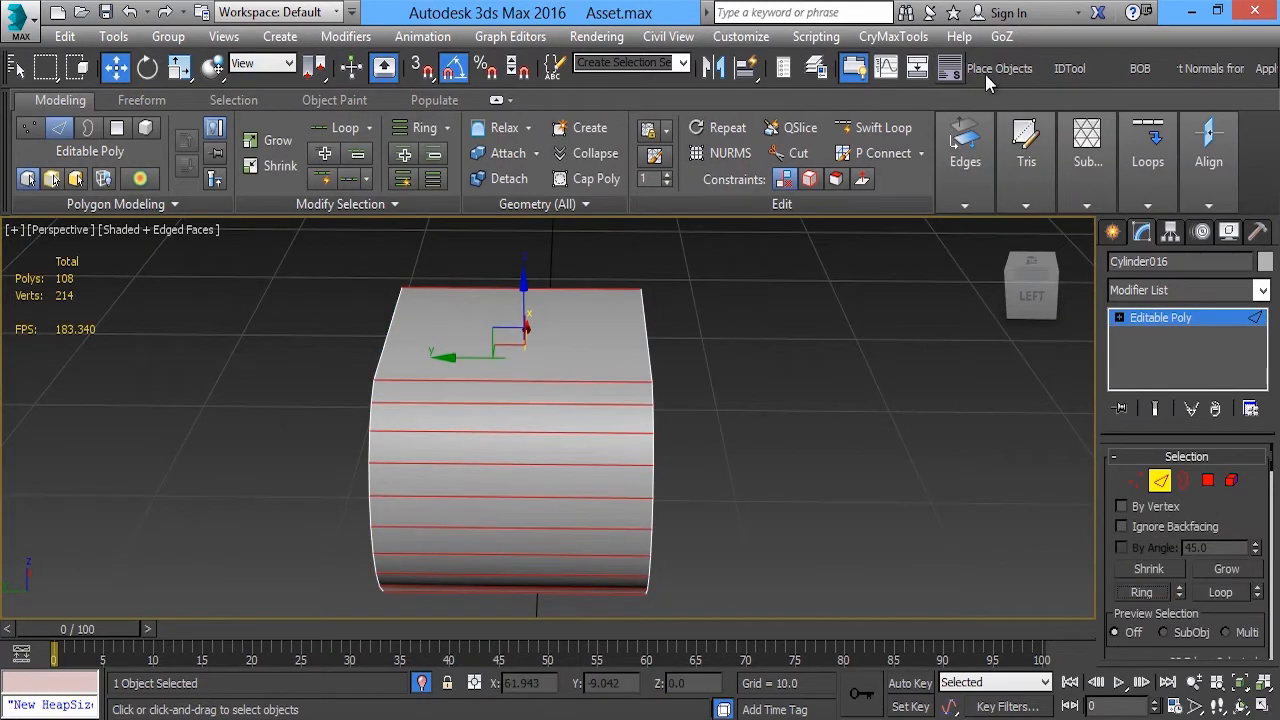
{"action": "mouse_move", "coordinate": [1137, 196]}
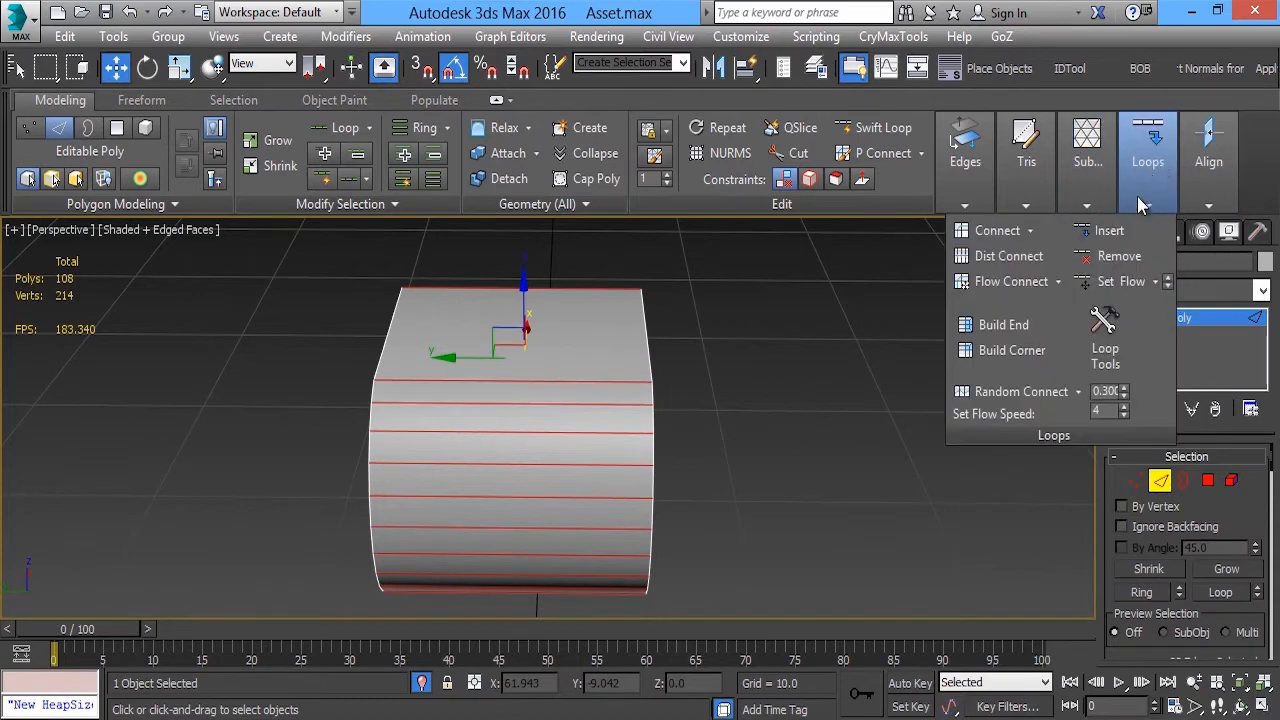
{"action": "left_click", "coordinate": [1016, 233]}
{"action": "middle_click_drag", "start_coordinate": [638, 411], "coordinate": [655, 402], "text": "alt"}
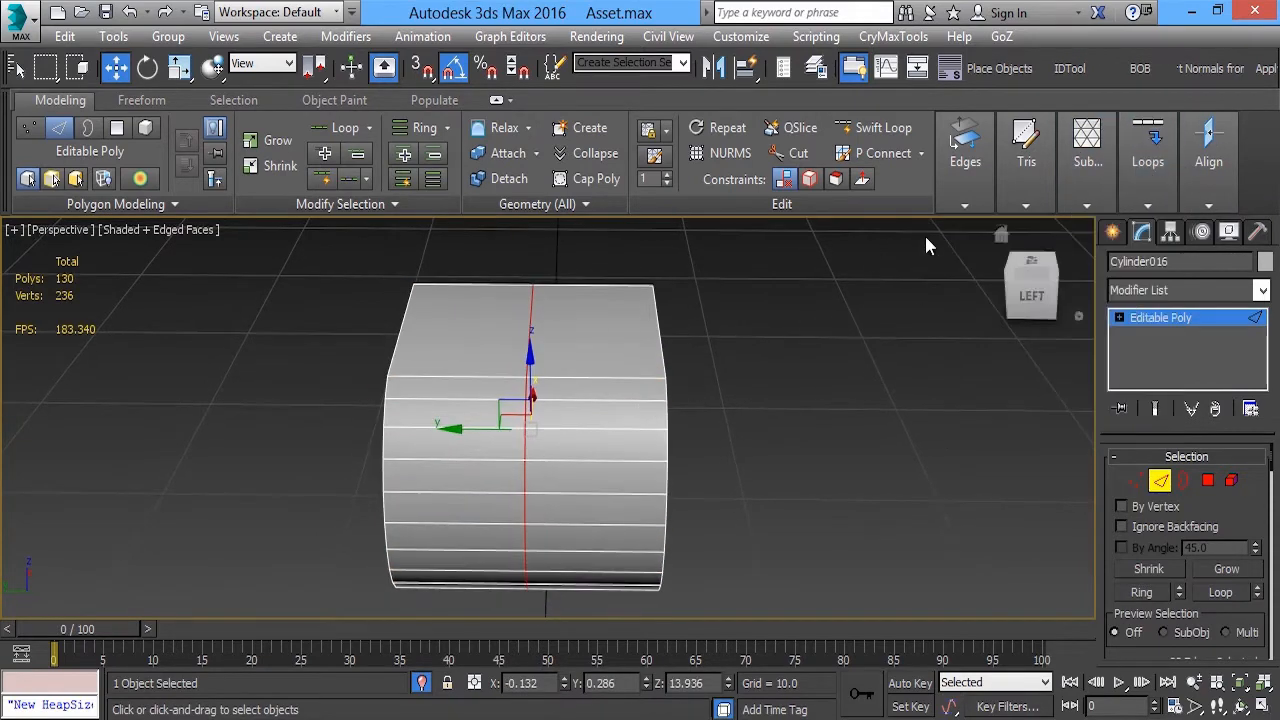
Chamfer the middle edge loop by 0.05 with 2 segments
{"action": "middle_click_drag", "start_coordinate": [616, 338], "coordinate": [594, 314], "text": "alt"}
{"action": "middle_click_drag", "start_coordinate": [534, 420], "coordinate": [452, 434], "text": "alt"}
{"action": "scroll", "coordinate": [452, 434], "scroll_direction": "up", "scroll_amount": 4}
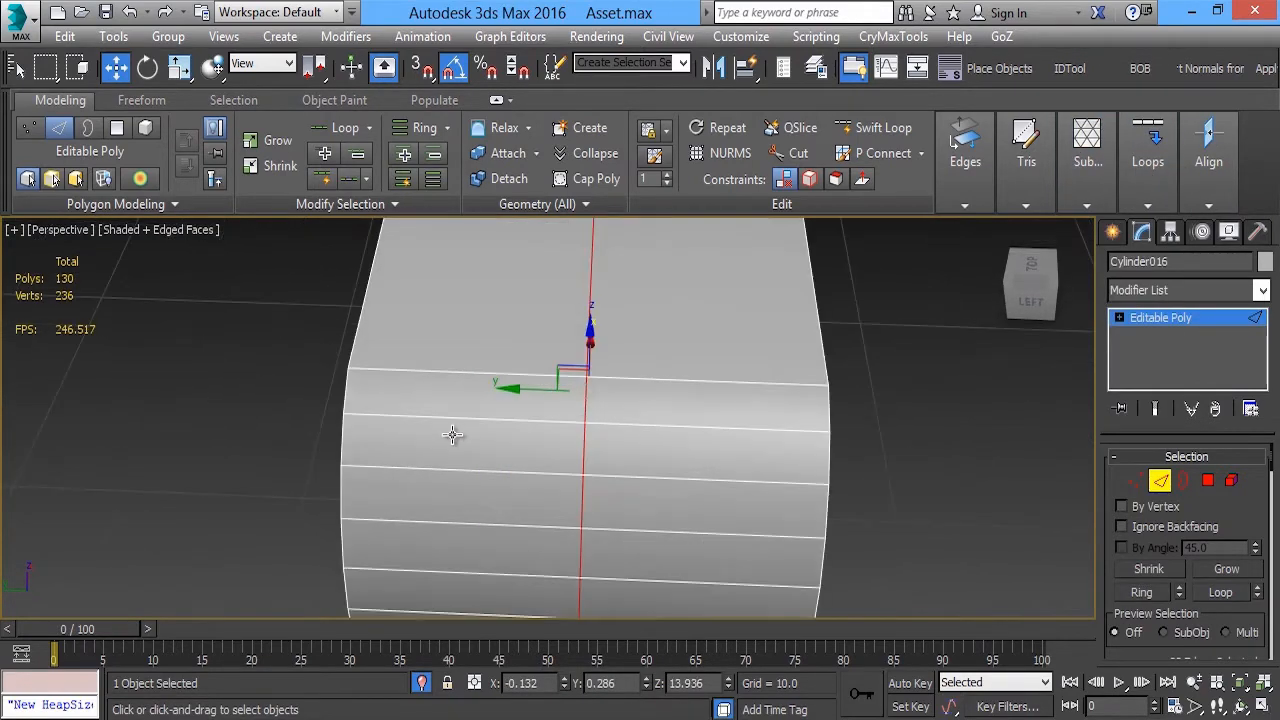
{"action": "middle_click_drag", "start_coordinate": [573, 359], "coordinate": [634, 243], "text": "alt"}
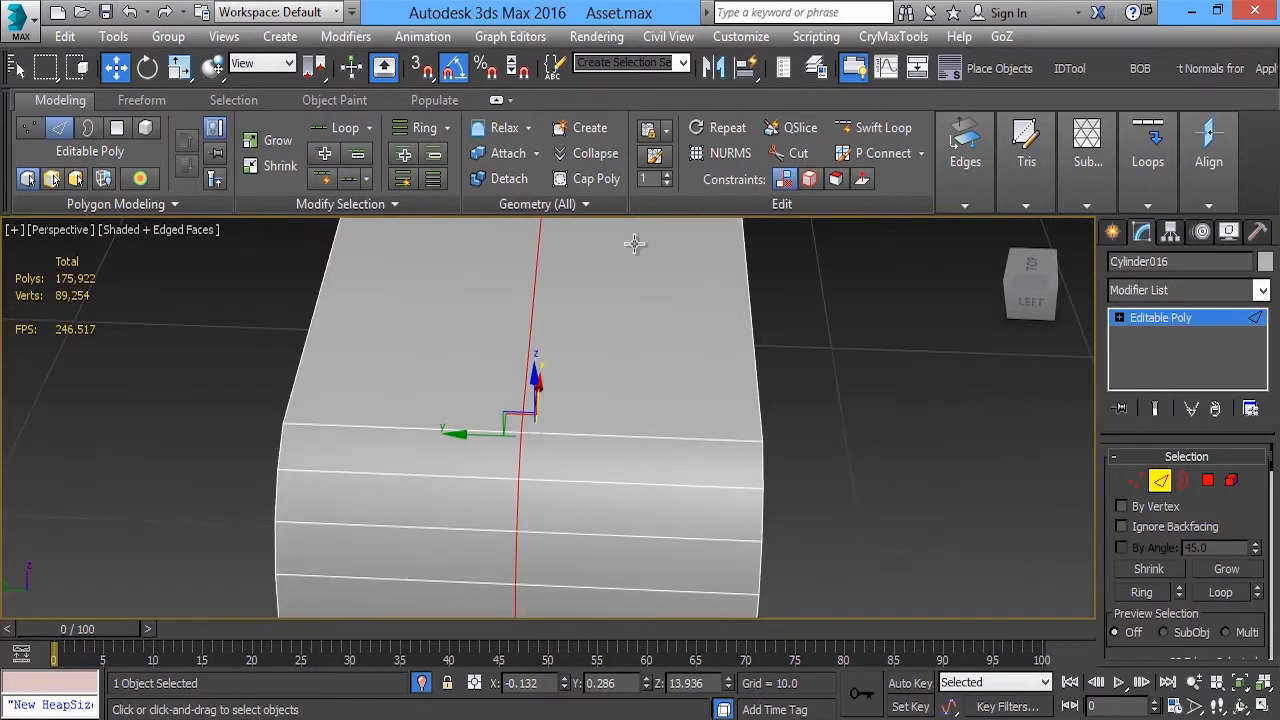
{"action": "left_click", "coordinate": [965, 160]}
{"action": "left_click", "coordinate": [820, 261]}
{"action": "left_click", "coordinate": [816, 282]}
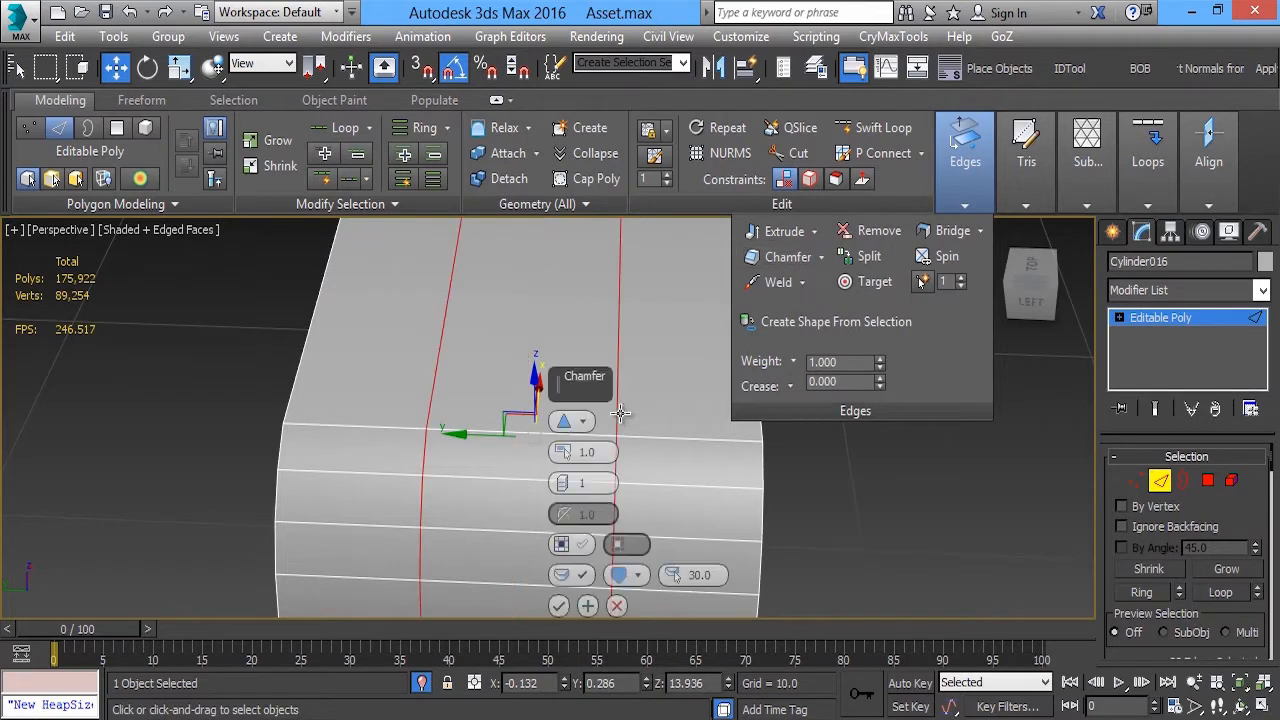
{"action": "middle_click_drag", "start_coordinate": [604, 440], "coordinate": [564, 458]}
{"action": "left_click", "coordinate": [564, 479]}
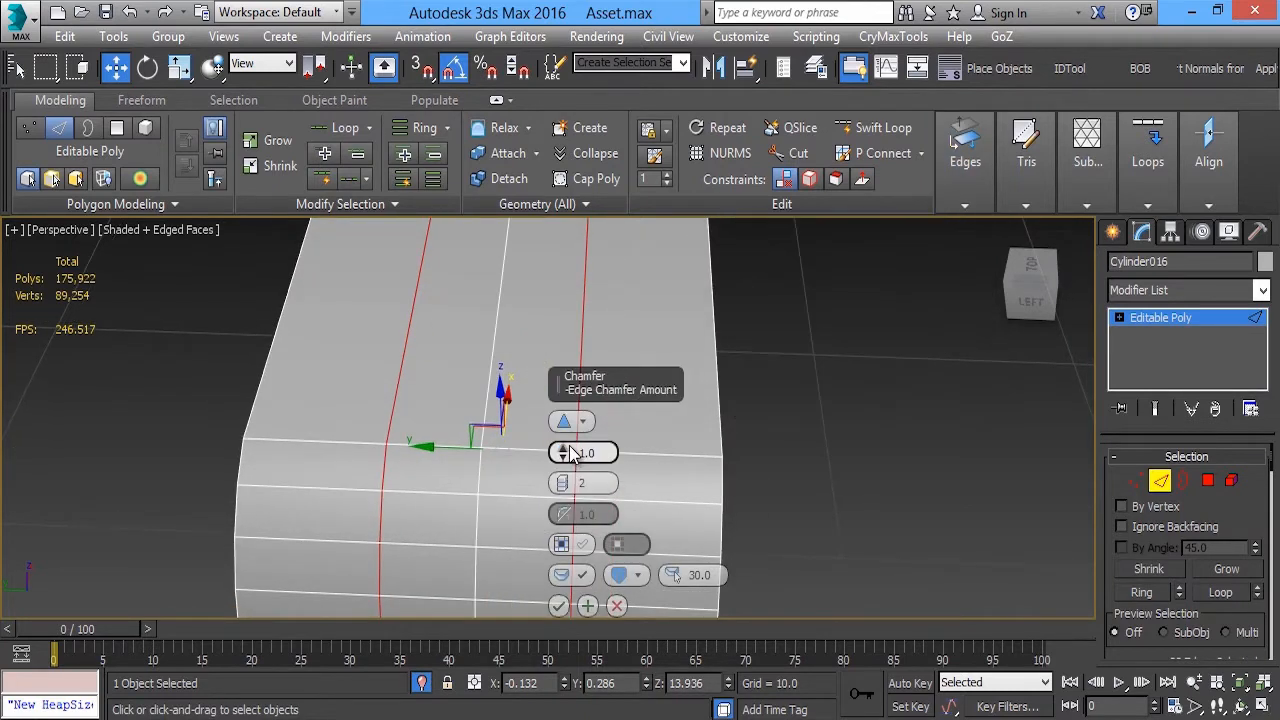
{"action": "mouse_move", "coordinate": [565, 458]}
{"action": "left_mouse_down"}
{"action": "mouse_move", "coordinate": [562, 478]}
{"action": "mouse_move", "coordinate": [565, 449]}
{"action": "left_mouse_up"}
{"action": "scroll", "coordinate": [470, 474], "scroll_direction": "up", "scroll_amount": 2}
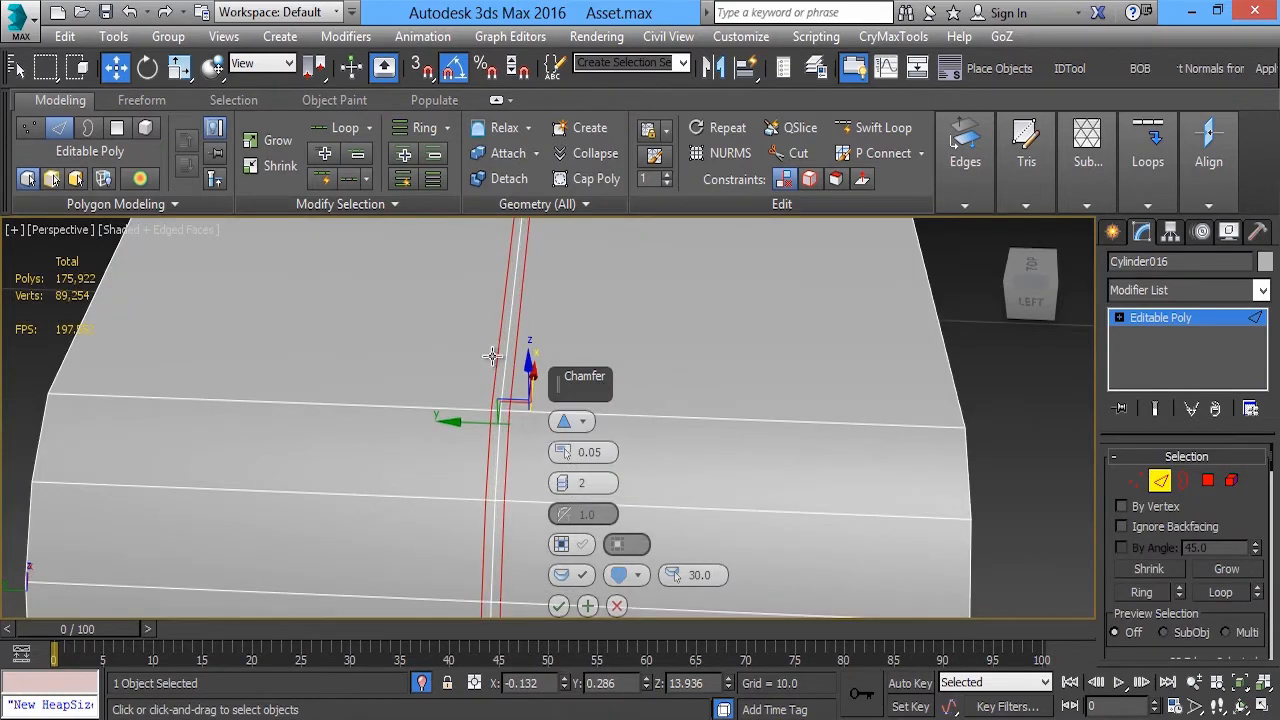
{"action": "scroll", "coordinate": [456, 380], "scroll_direction": "down", "scroll_amount": 5}
{"action": "scroll", "coordinate": [391, 406], "scroll_direction": "up", "scroll_amount": 6}
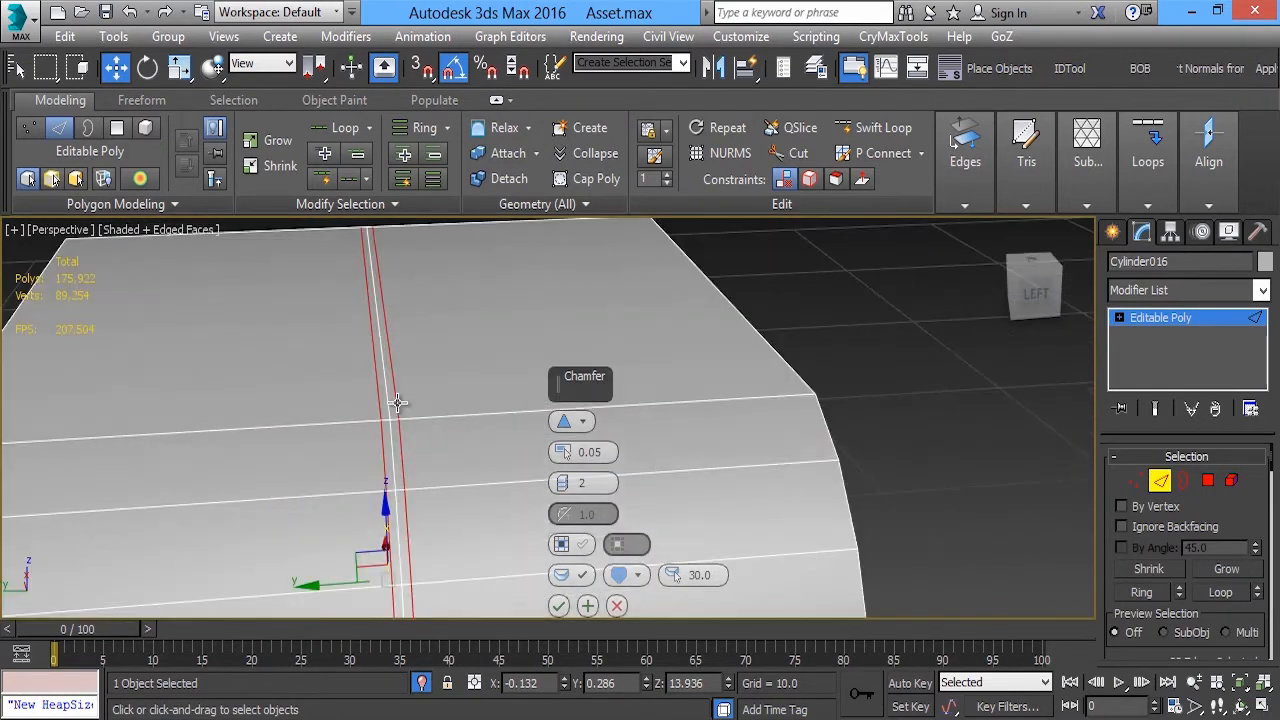
{"action": "left_click", "coordinate": [557, 605]}
{"action": "scroll", "coordinate": [457, 391], "scroll_direction": "down", "scroll_amount": 6}
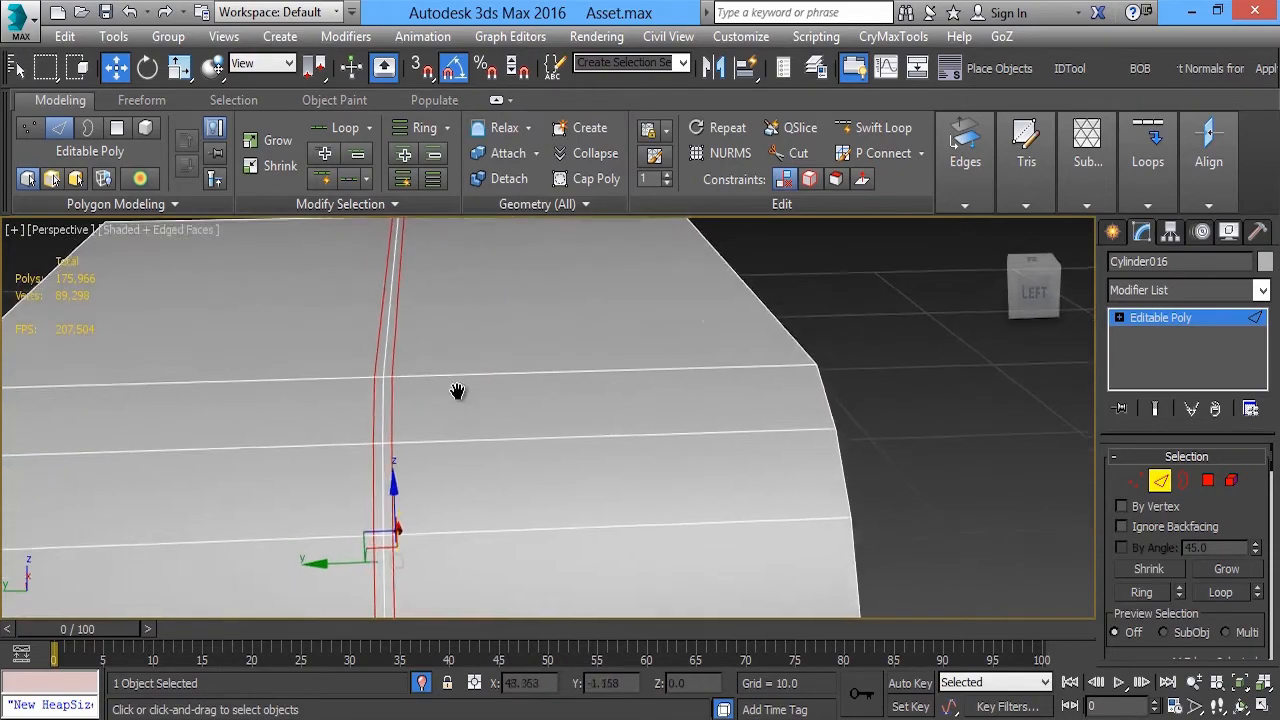
Select the front and rear edges of the housing's flat top face
{"action": "middle_click_drag", "start_coordinate": [464, 347], "coordinate": [432, 312], "text": "alt"}
{"action": "scroll", "coordinate": [420, 335], "scroll_direction": "down", "scroll_amount": 3}
{"action": "scroll", "coordinate": [427, 361], "scroll_direction": "up", "scroll_amount": 3}
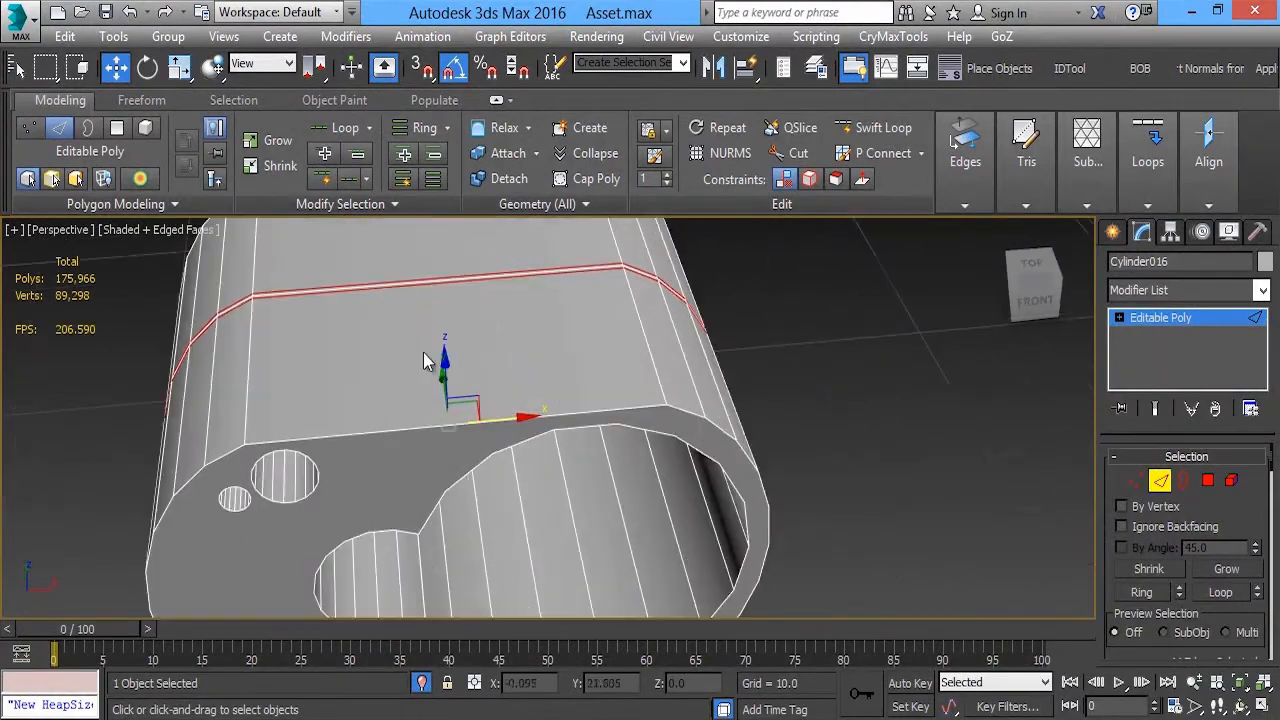
{"action": "left_click", "coordinate": [385, 435]}
{"action": "middle_click_drag", "start_coordinate": [409, 261], "coordinate": [425, 369]}
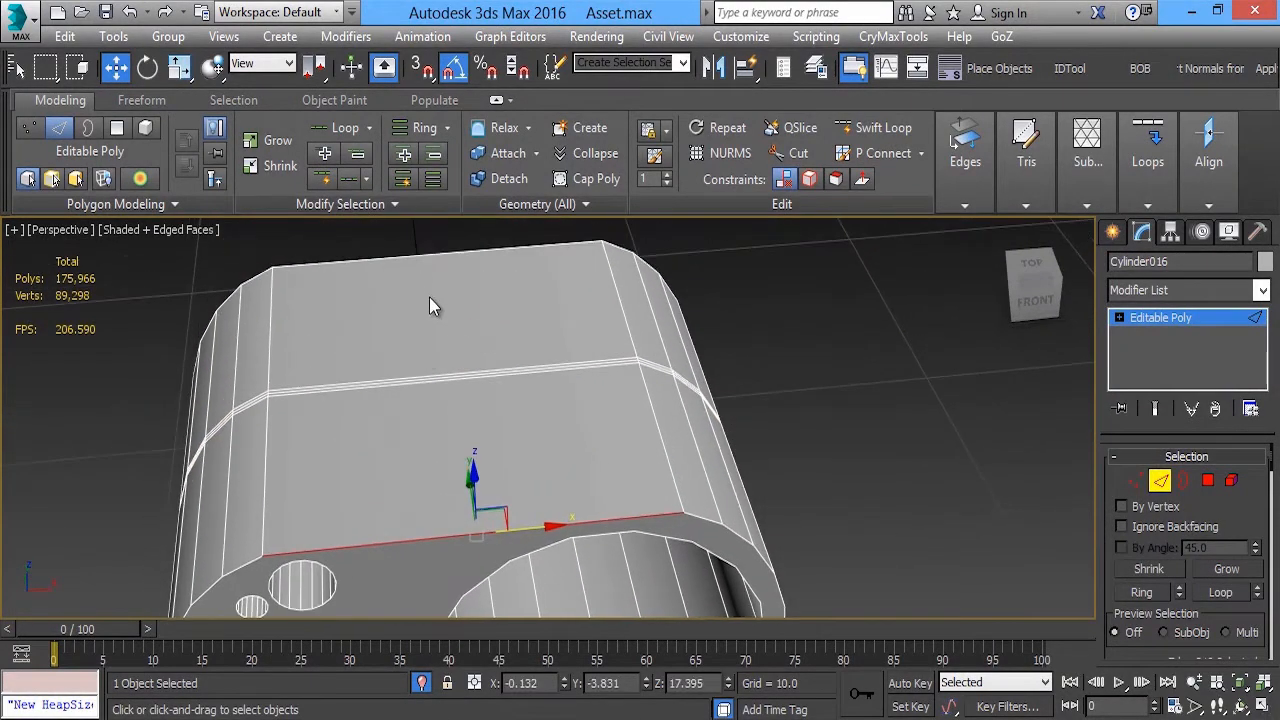
{"action": "left_click", "coordinate": [423, 258], "text": "ctrl"}
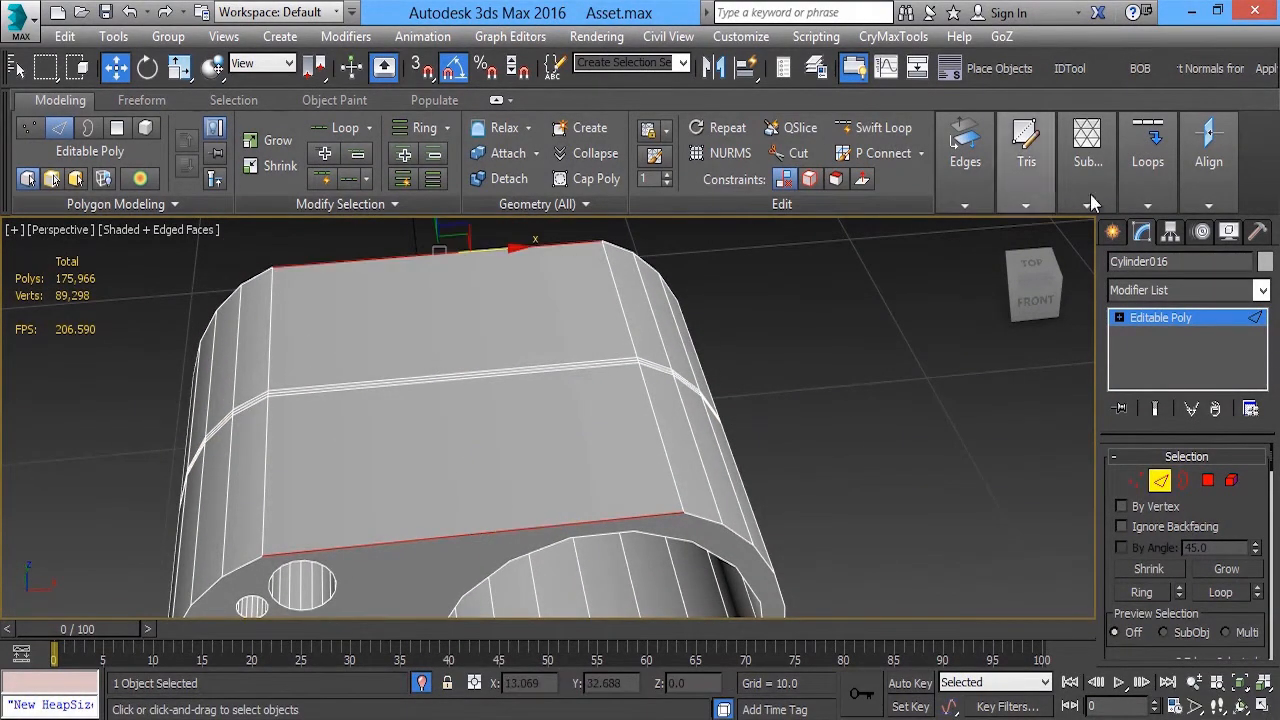
{"action": "mouse_move", "coordinate": [513, 384]}
{"action": "middle_mouse_down", "text": "alt"}
{"action": "mouse_move", "coordinate": [560, 385]}
{"action": "mouse_move", "coordinate": [520, 391]}
{"action": "middle_mouse_up", "text": "alt"}
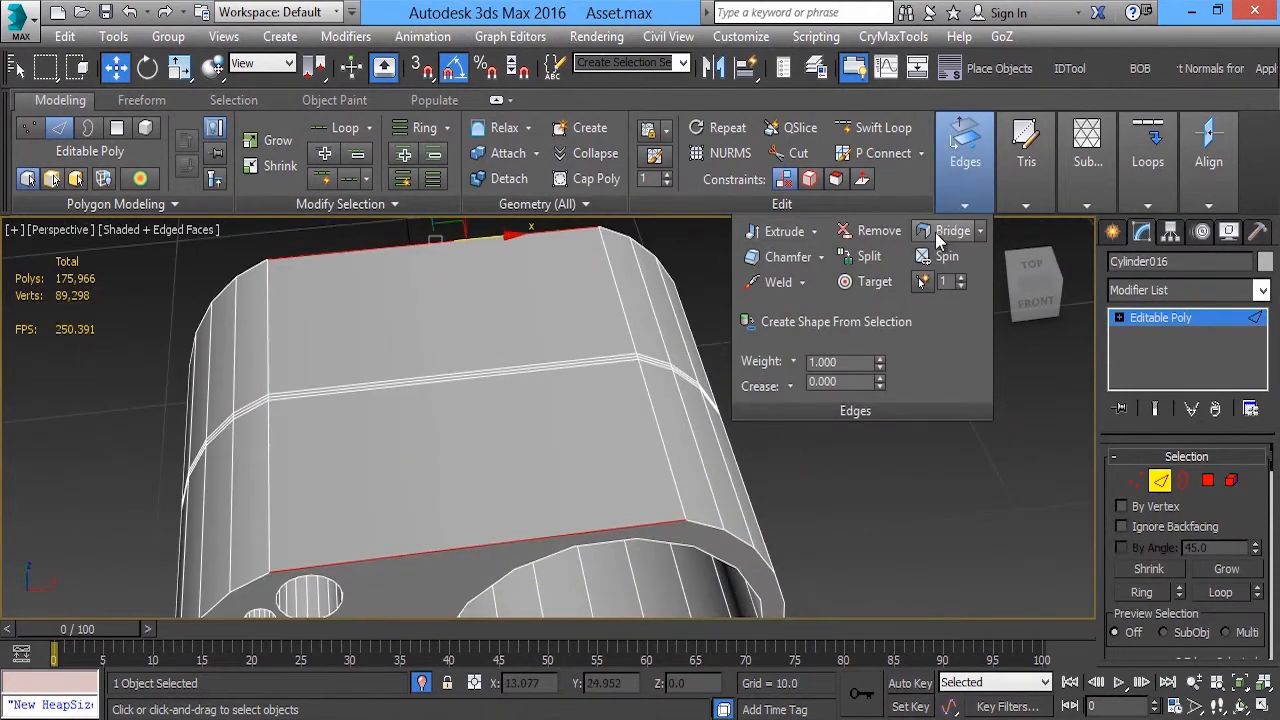
Try to link the top face's front and rear edges with Dist Connect
{"action": "mouse_move", "coordinate": [1150, 176]}
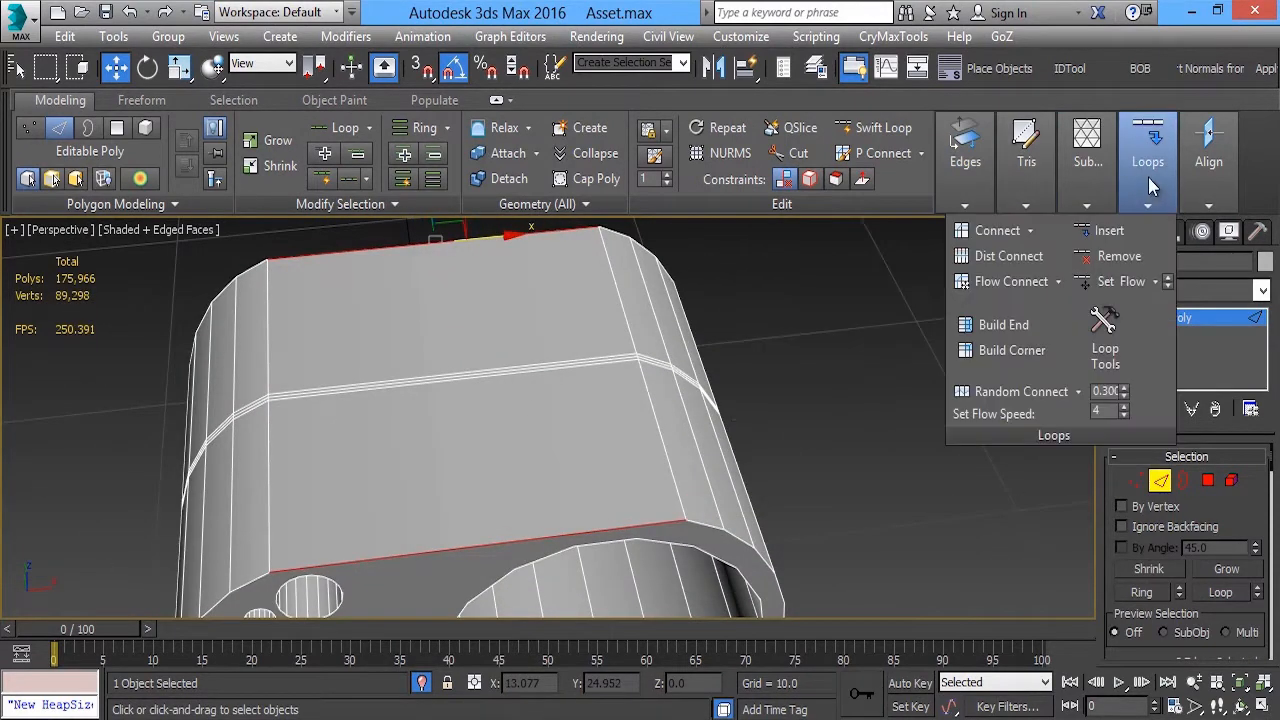
{"action": "left_click", "coordinate": [1041, 257]}
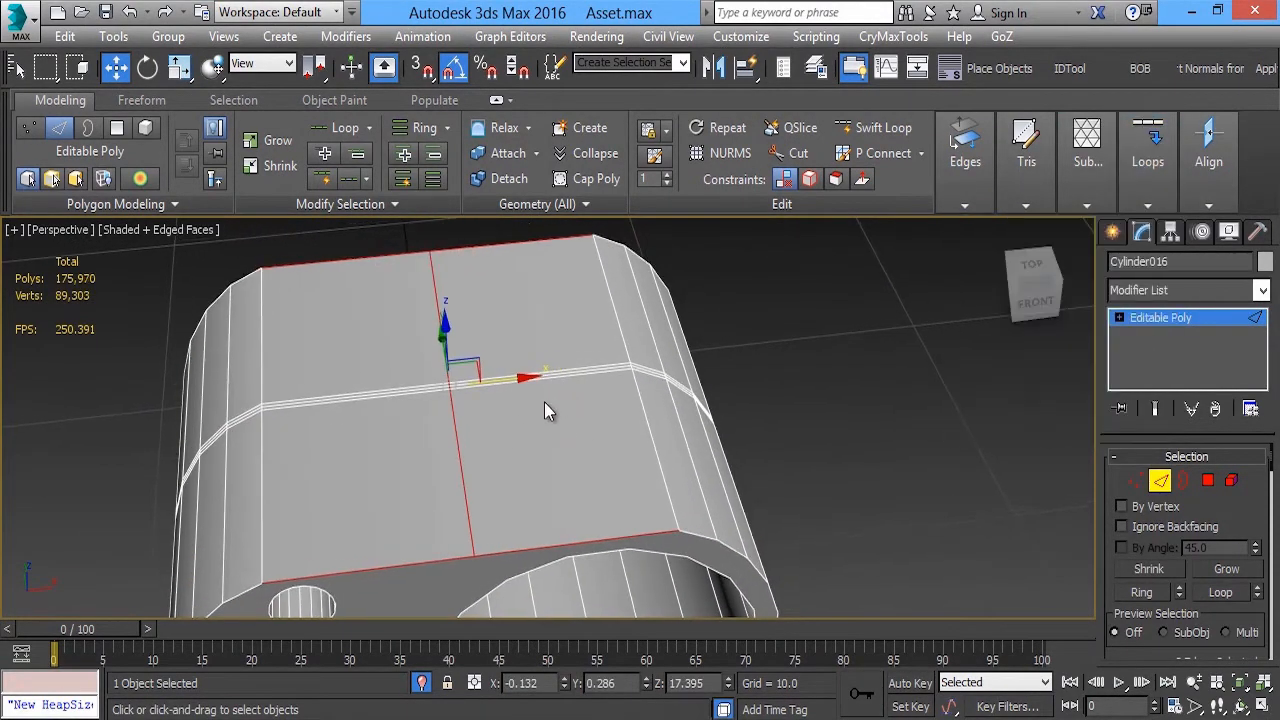
{"action": "key", "text": "ctrl+BackSpace"}
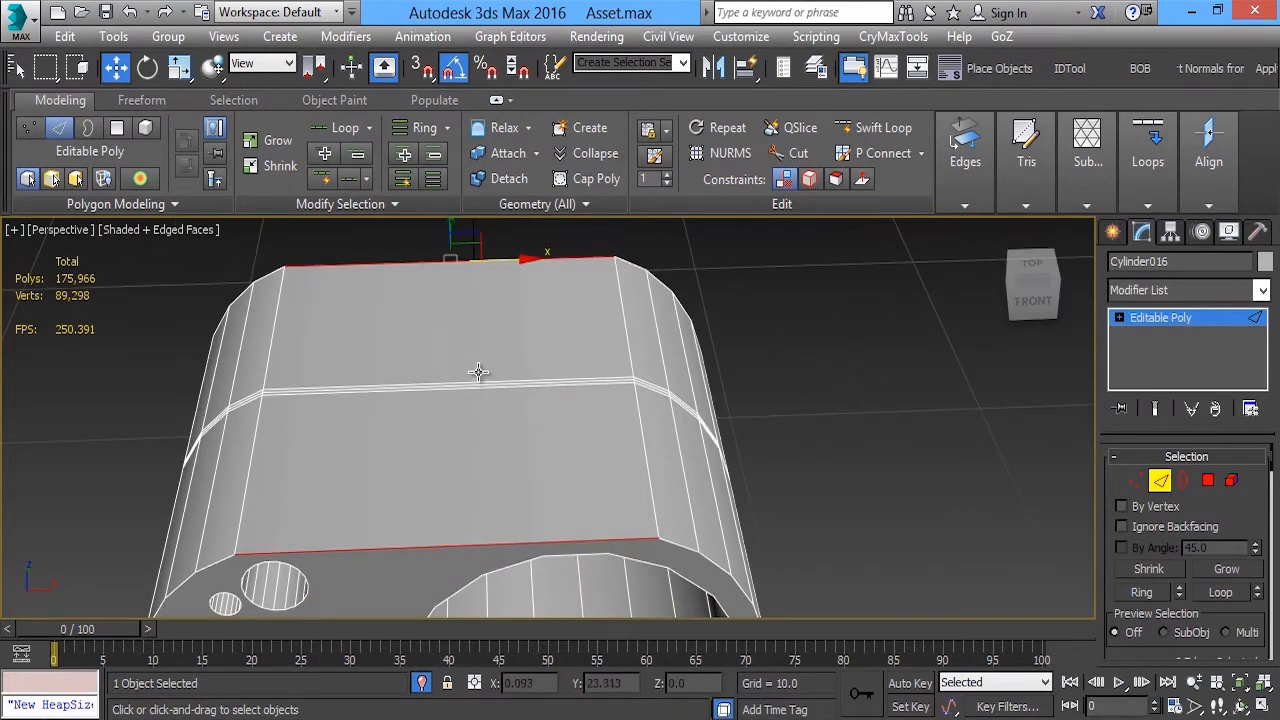
{"action": "key", "text": "alt+w"}
{"action": "middle_click", "coordinate": [747, 303]}
{"action": "key", "text": "alt+w"}
{"action": "key", "text": "alt+w"}
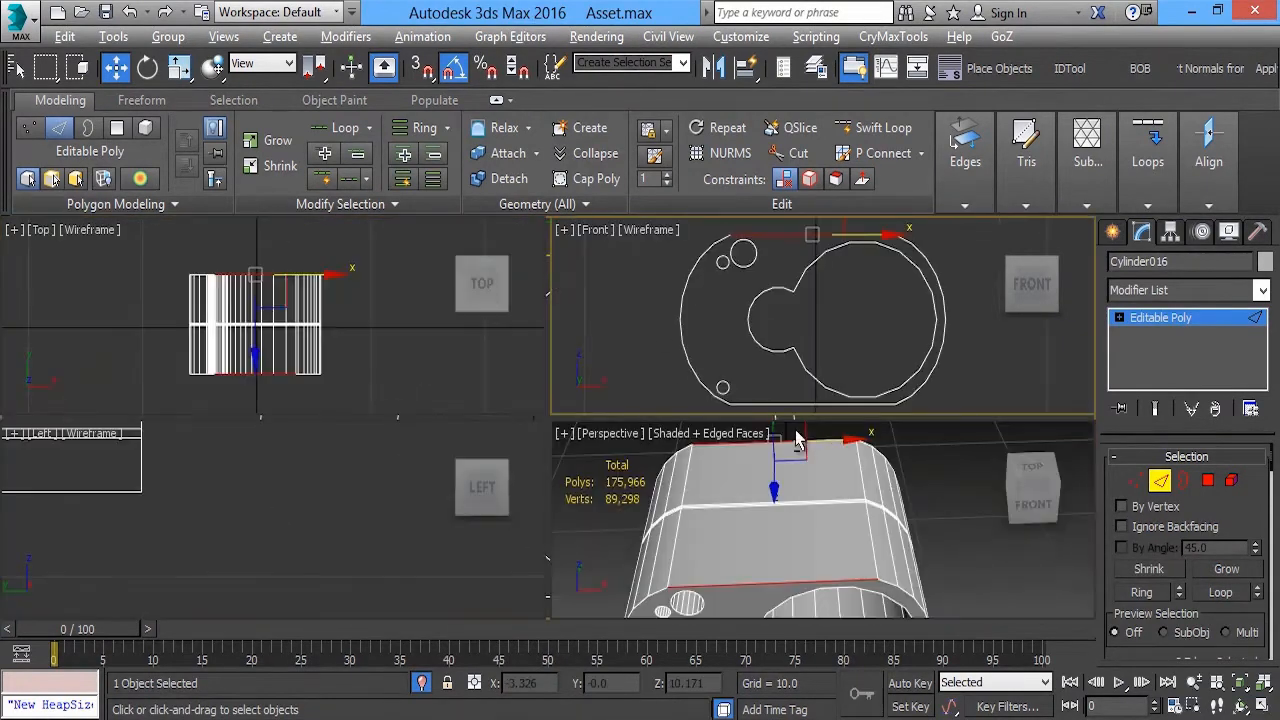
{"action": "middle_click", "coordinate": [796, 445]}
{"action": "key", "text": "alt+w"}
Add the three middle edges of the top face to the selection and connect them all with 2 segments and pinch 30
{"action": "middle_click_drag", "start_coordinate": [674, 457], "coordinate": [403, 455], "text": "alt"}
{"action": "scroll", "coordinate": [356, 404], "scroll_direction": "up", "scroll_amount": 5}
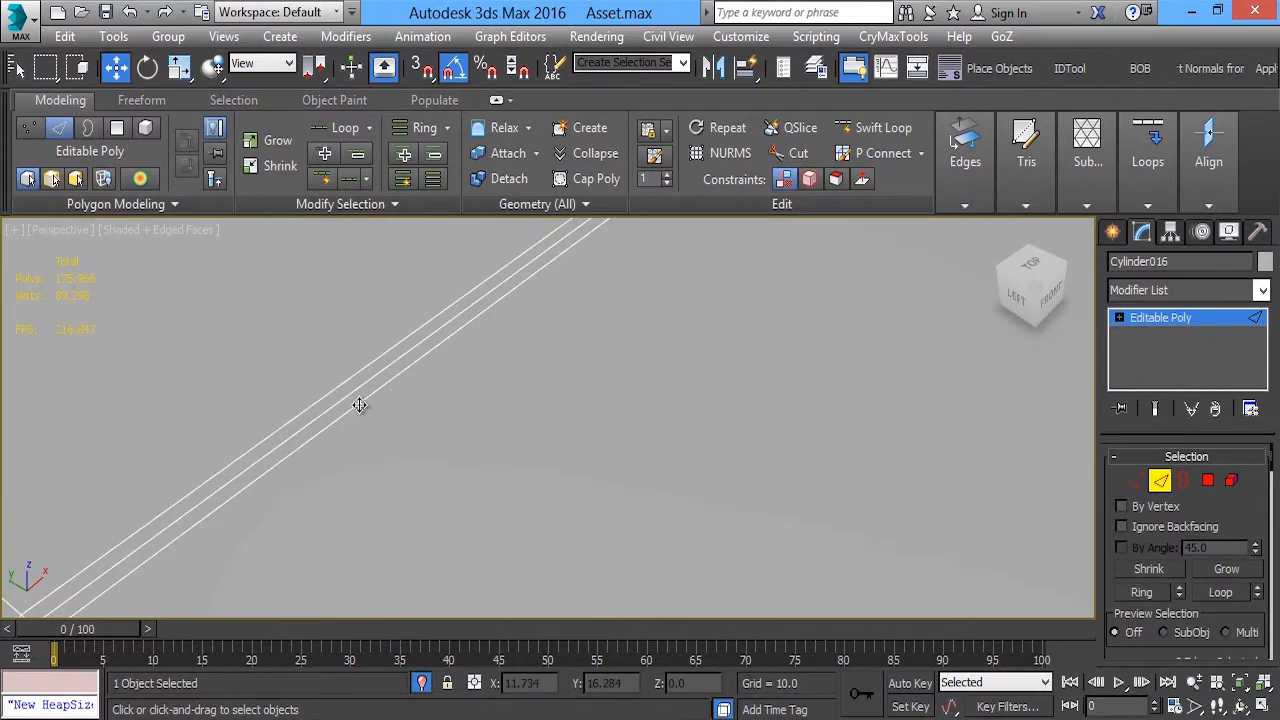
{"action": "scroll", "coordinate": [343, 380], "scroll_direction": "down", "scroll_amount": 6}
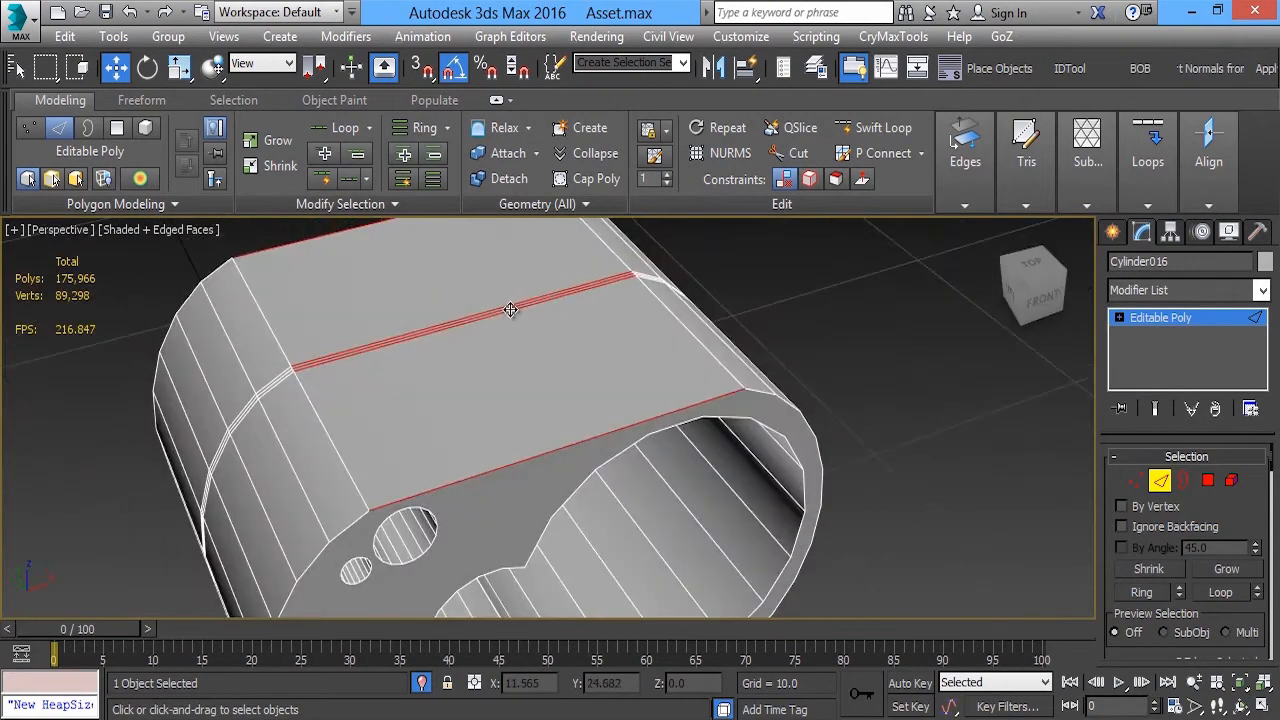
{"action": "scroll", "coordinate": [510, 310], "scroll_direction": "down", "scroll_amount": 1}
{"action": "left_click", "coordinate": [1150, 192]}
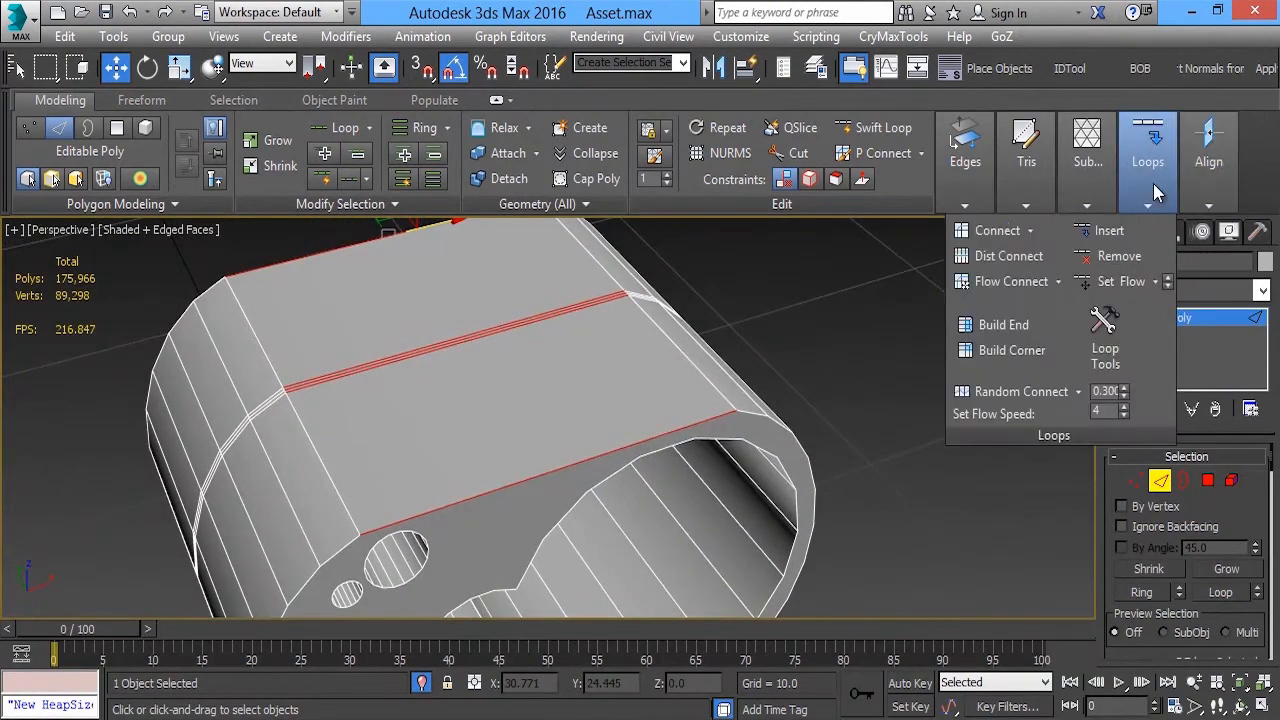
{"action": "left_click", "coordinate": [1032, 231]}
{"action": "left_click", "coordinate": [1013, 256]}
{"action": "middle_click_drag", "start_coordinate": [637, 336], "coordinate": [604, 347], "text": "alt"}
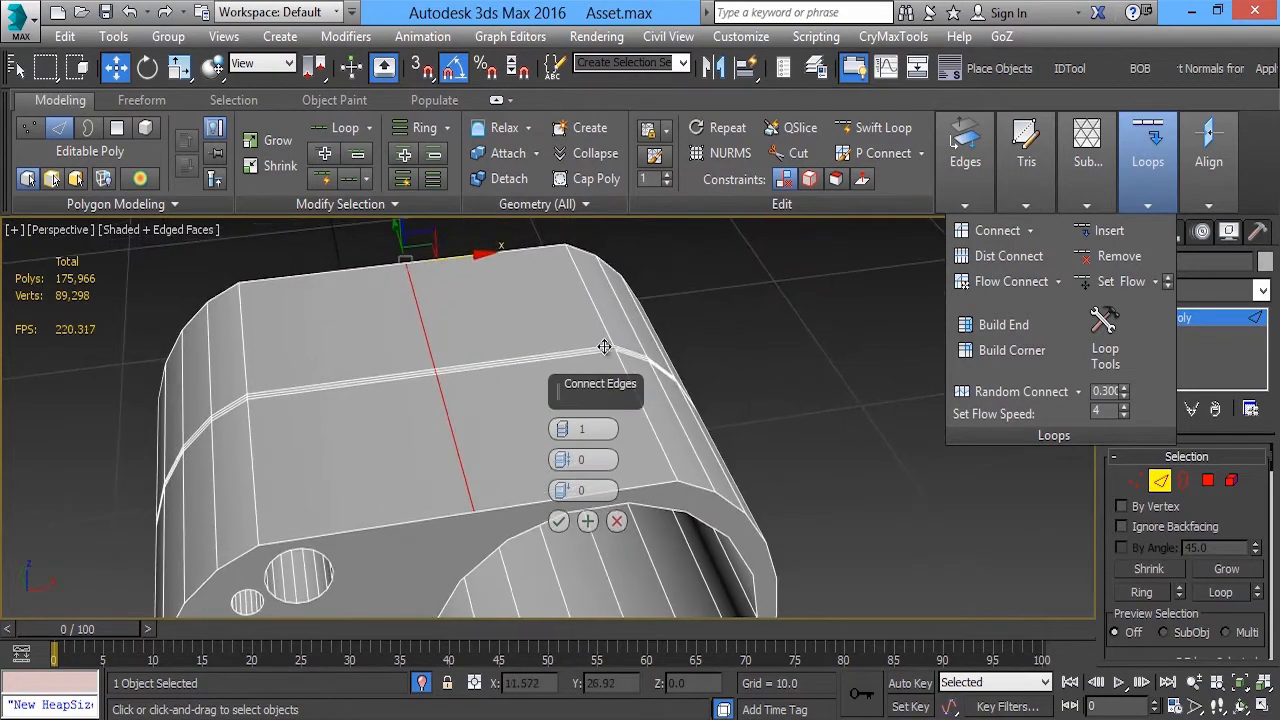
{"action": "left_click", "coordinate": [566, 428]}
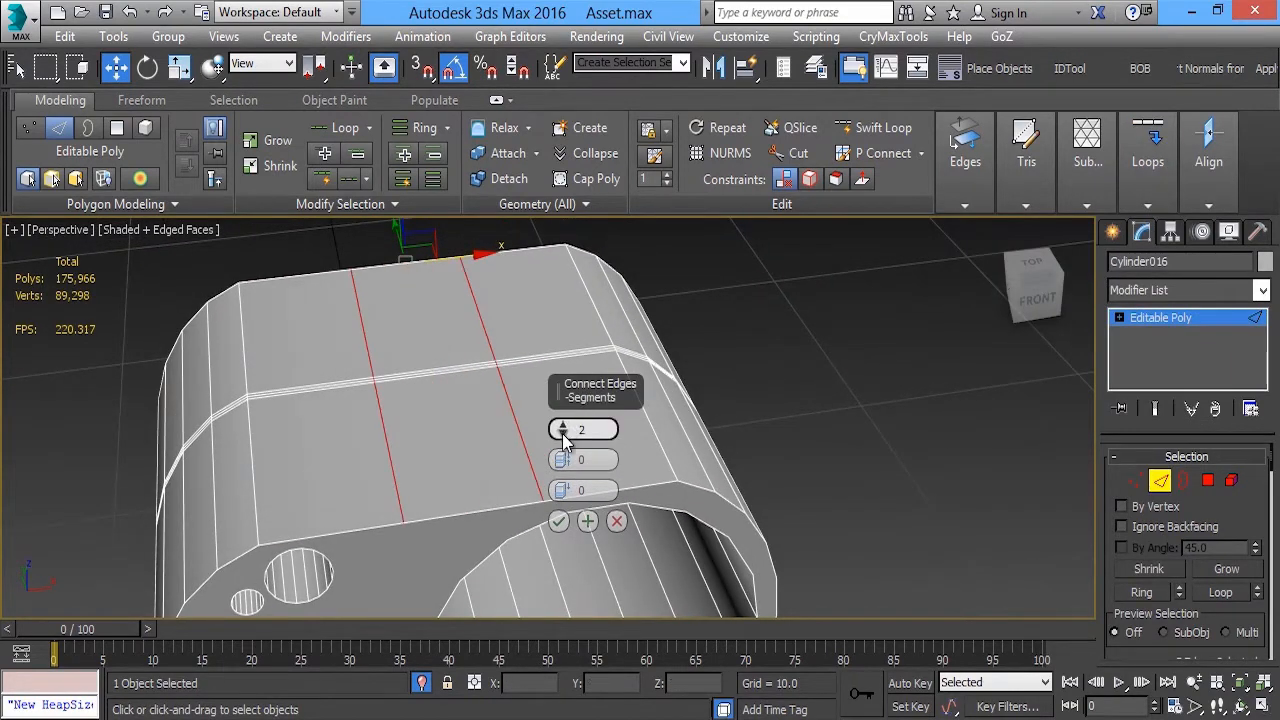
{"action": "left_click_drag", "start_coordinate": [562, 460], "coordinate": [584, 321]}
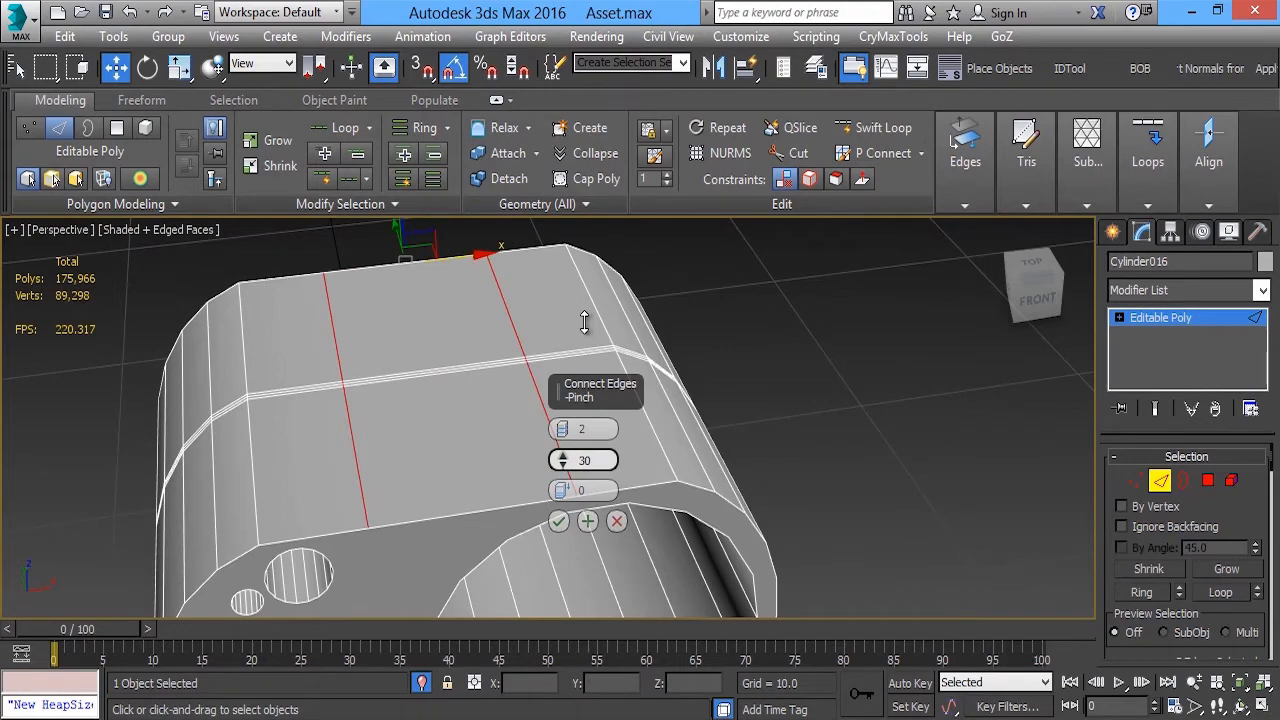
{"action": "left_click", "coordinate": [558, 521]}
Accept the connected edges and chamfer both new cross lines by 0.17 with 2 segments
{"action": "middle_click_drag", "start_coordinate": [404, 406], "coordinate": [540, 424], "text": "alt"}
{"action": "scroll", "coordinate": [443, 451], "scroll_direction": "up", "scroll_amount": 3}
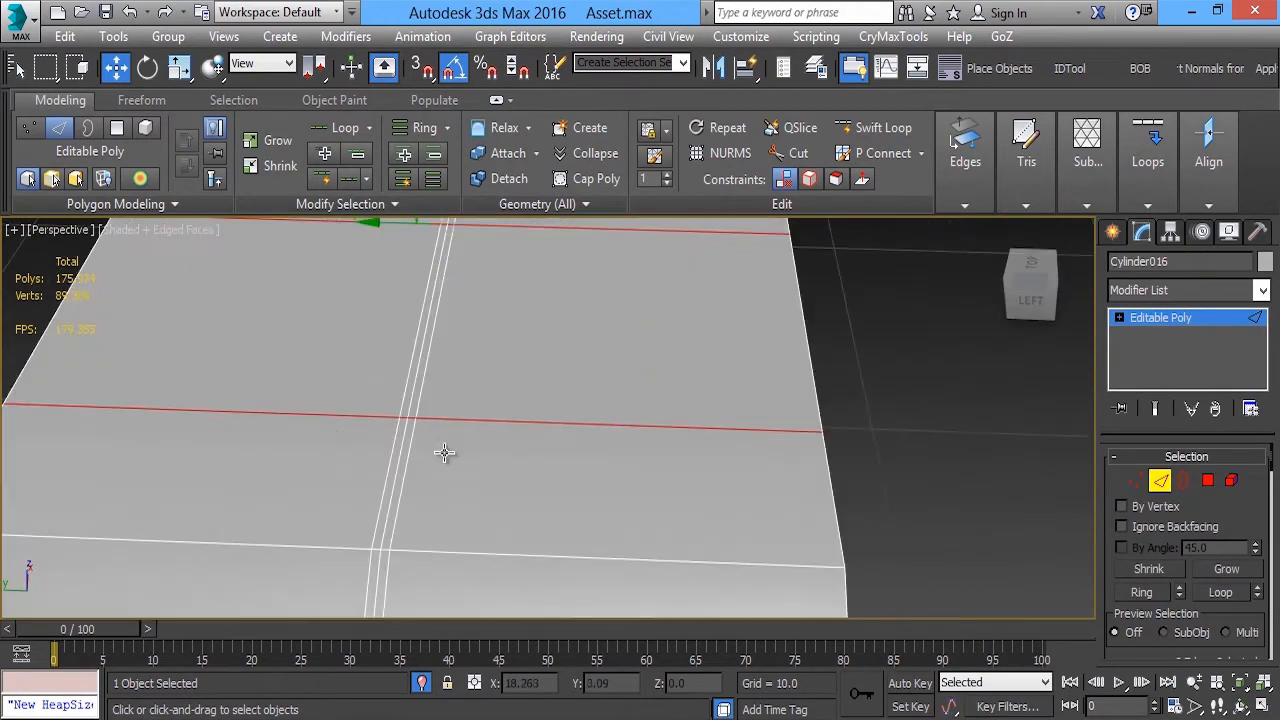
{"action": "middle_click_drag", "start_coordinate": [443, 451], "coordinate": [385, 408], "text": "alt"}
{"action": "mouse_move", "coordinate": [968, 183]}
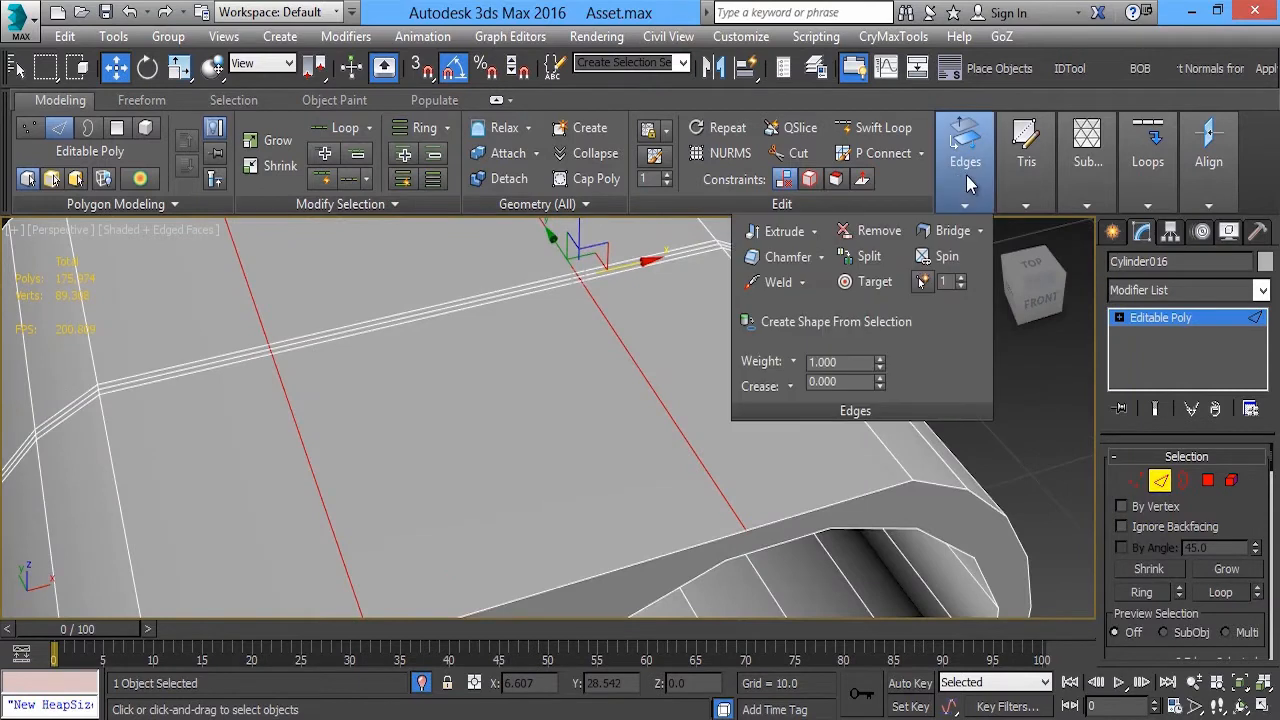
{"action": "left_click", "coordinate": [824, 259]}
{"action": "left_click", "coordinate": [804, 281]}
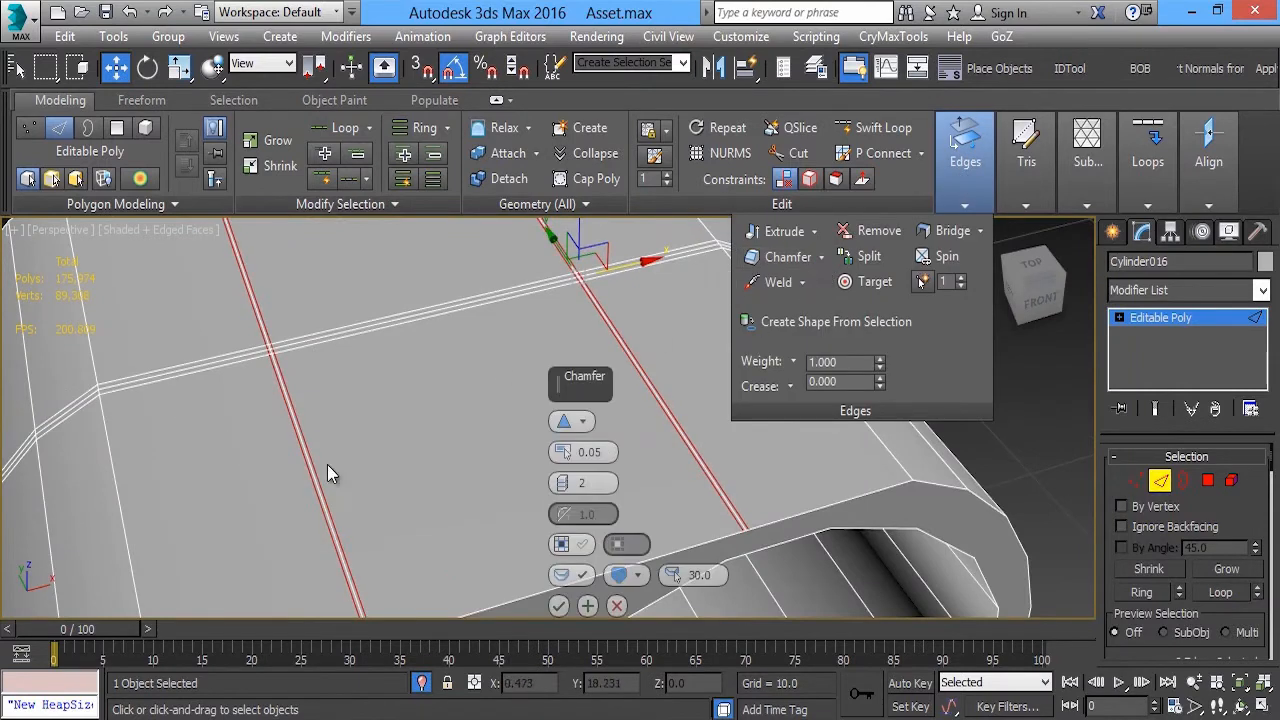
{"action": "left_click_drag", "start_coordinate": [567, 453], "coordinate": [568, 445]}
{"action": "middle_click_drag", "start_coordinate": [334, 414], "coordinate": [369, 366], "text": "alt"}
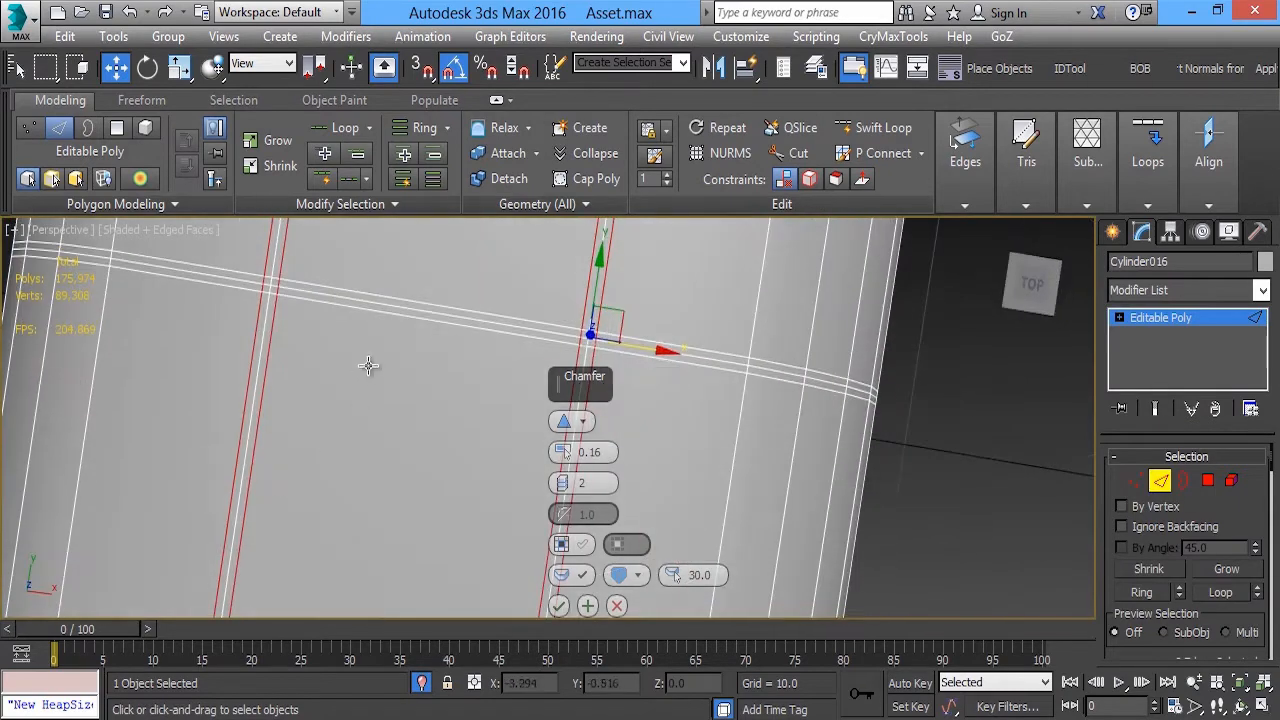
{"action": "scroll", "coordinate": [369, 366], "scroll_direction": "up", "scroll_amount": 3}
{"action": "left_click_drag", "start_coordinate": [567, 452], "coordinate": [567, 449]}
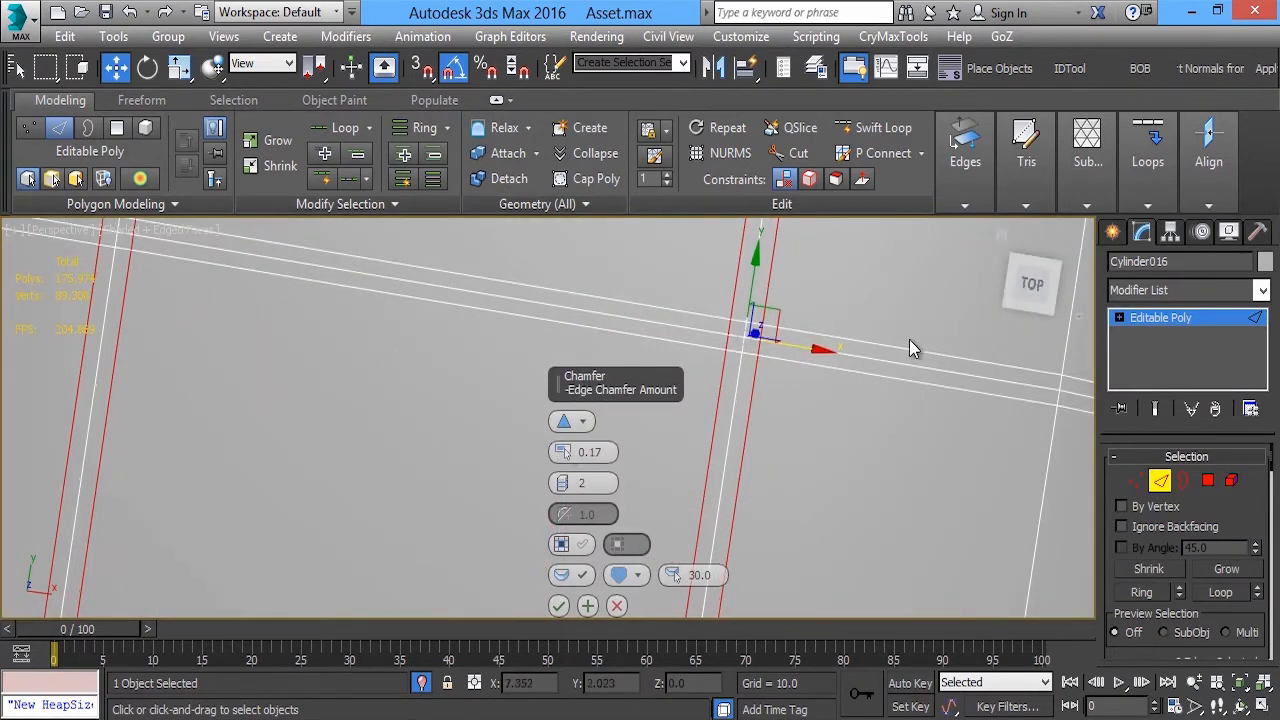
{"action": "left_click", "coordinate": [559, 606]}
Insert a Swift Loop around the housing between the middle edge loop and the front end
{"action": "middle_click_drag", "start_coordinate": [591, 443], "coordinate": [760, 240], "text": "alt"}
{"action": "left_click", "coordinate": [876, 127]}
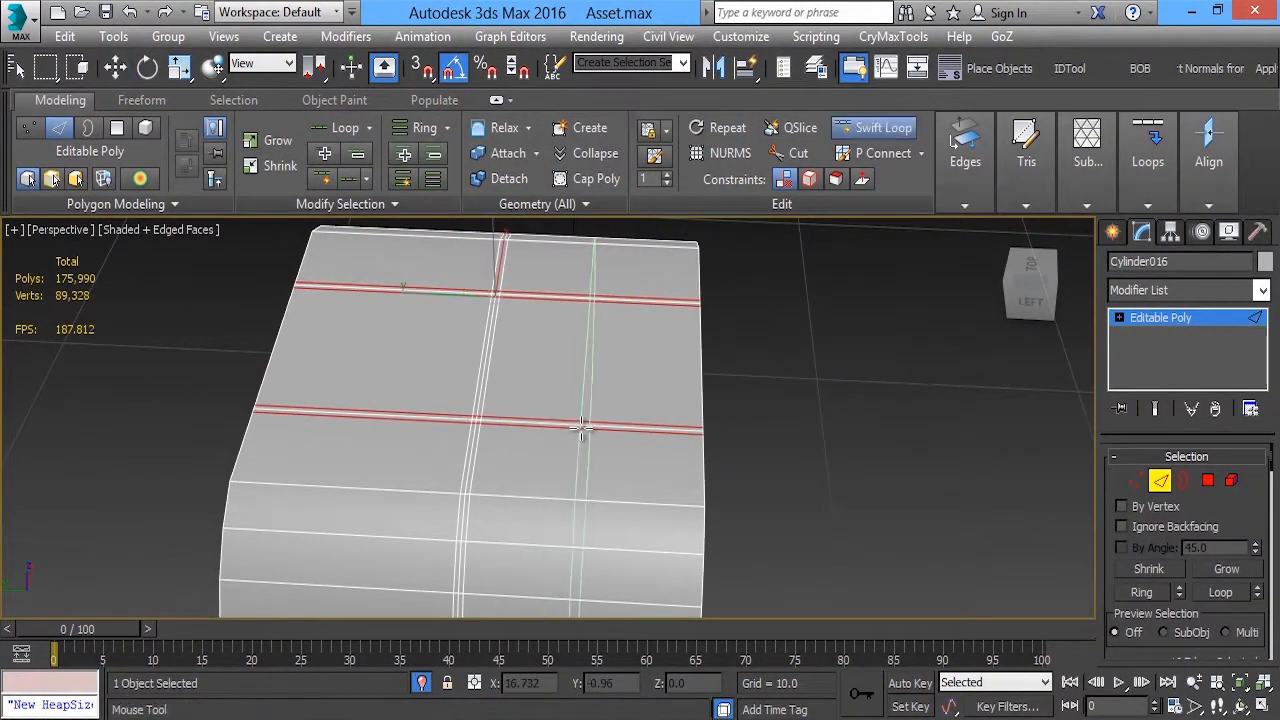
{"action": "left_click", "coordinate": [575, 425]}
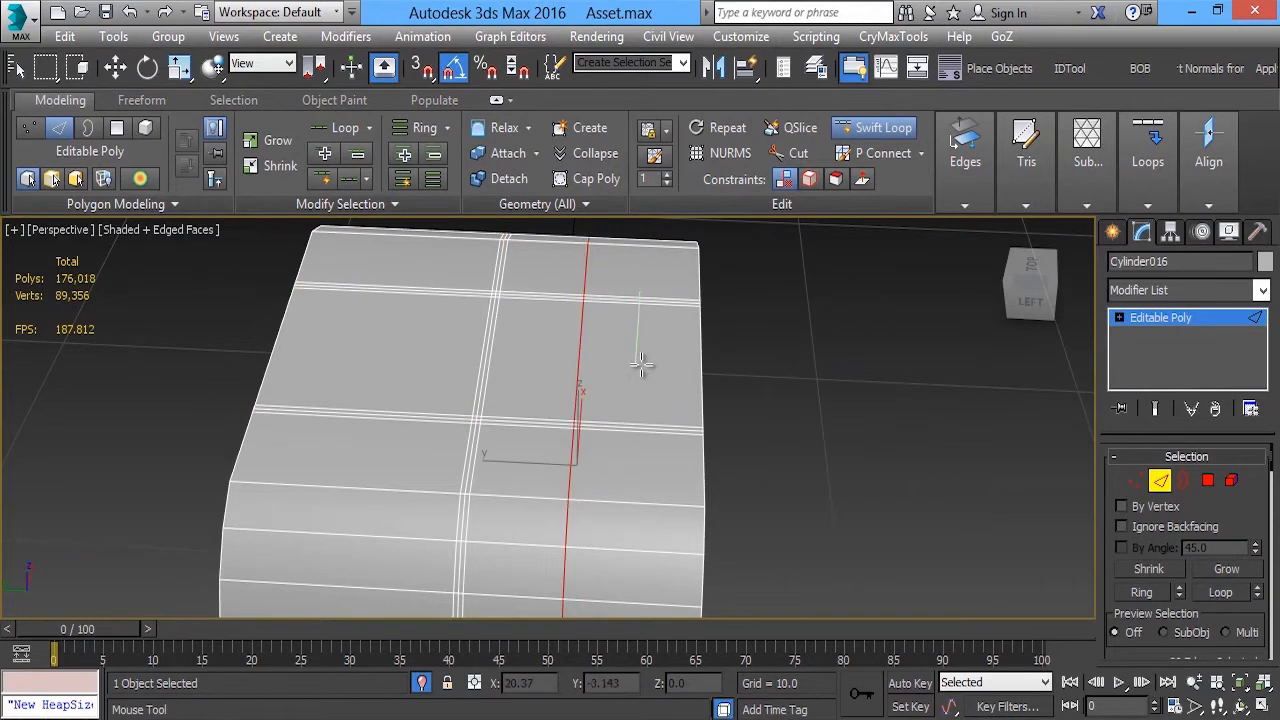
{"action": "key", "text": "w"}
Chamfer the new front edge loop by about 0.06 with 2 segments, matching the spacing of the other bands
{"action": "left_click", "coordinate": [963, 157]}
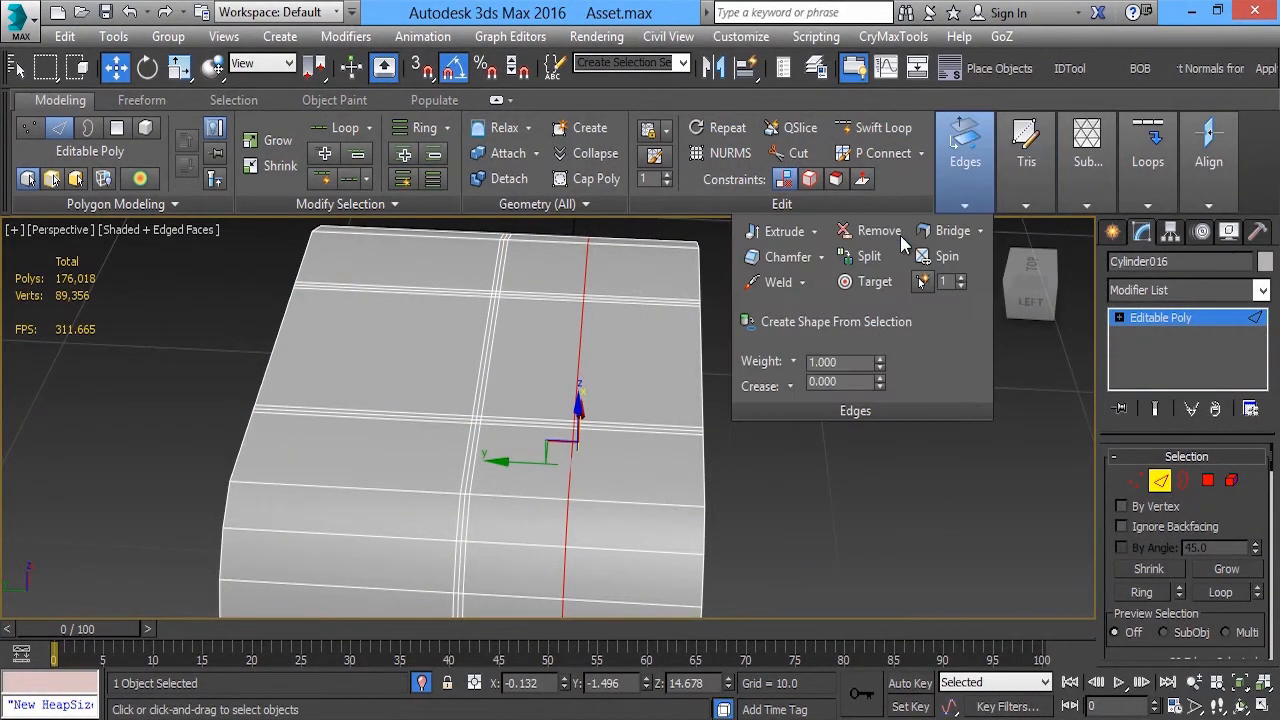
{"action": "left_click", "coordinate": [821, 259]}
{"action": "scroll", "coordinate": [422, 450], "scroll_direction": "up", "scroll_amount": 5}
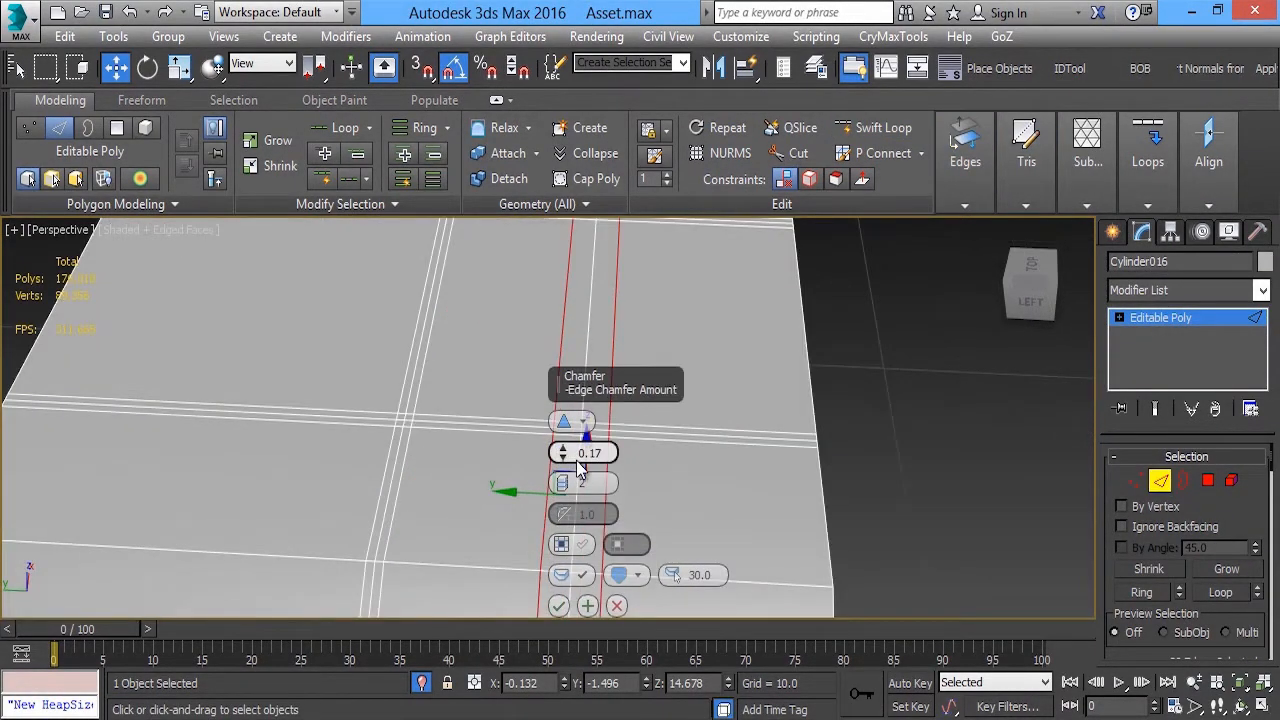
{"action": "left_click_drag", "start_coordinate": [578, 467], "coordinate": [576, 465]}
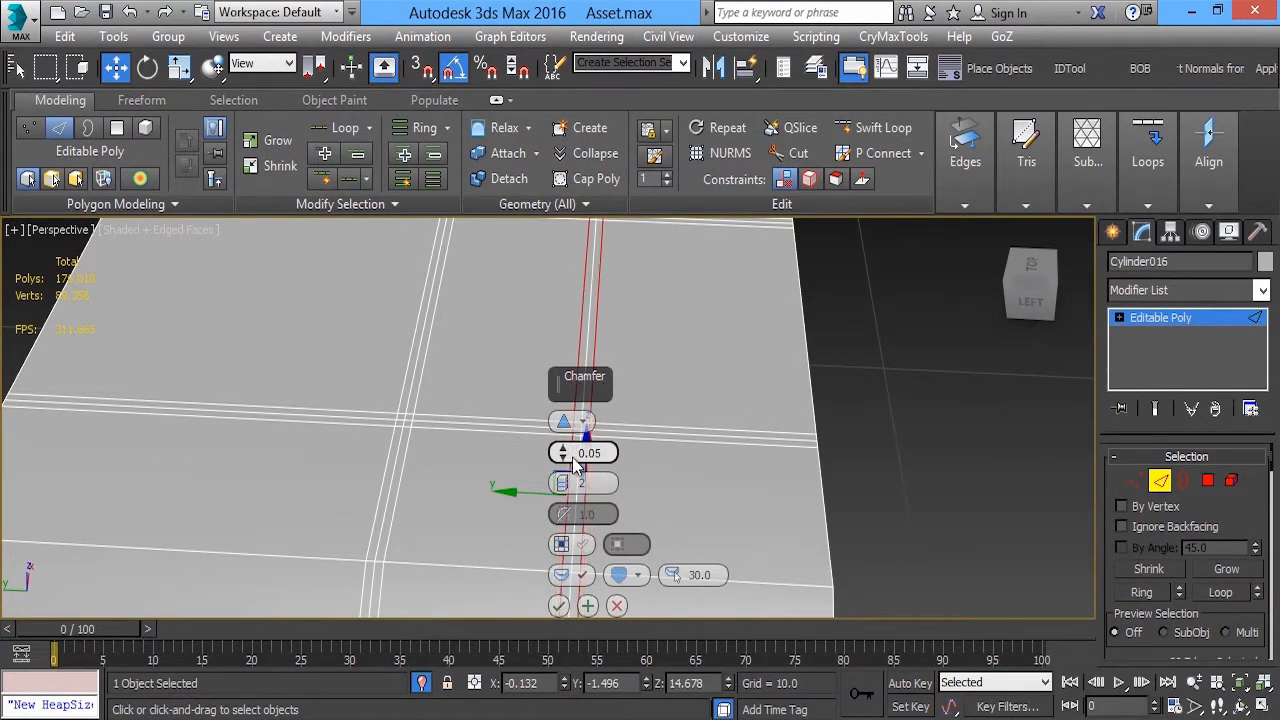
{"action": "middle_click_drag", "start_coordinate": [705, 346], "coordinate": [634, 449]}
{"action": "scroll", "coordinate": [477, 392], "scroll_direction": "up", "scroll_amount": 3}
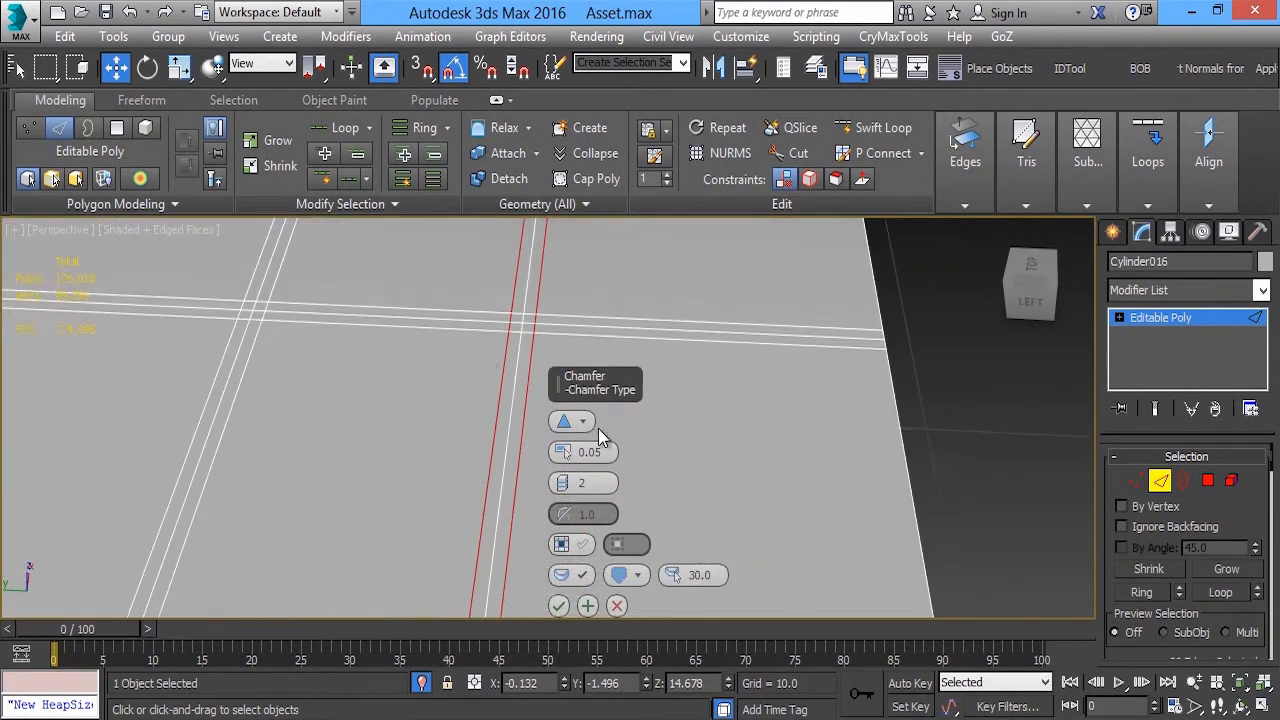
{"action": "left_click_drag", "start_coordinate": [566, 453], "coordinate": [511, 456]}
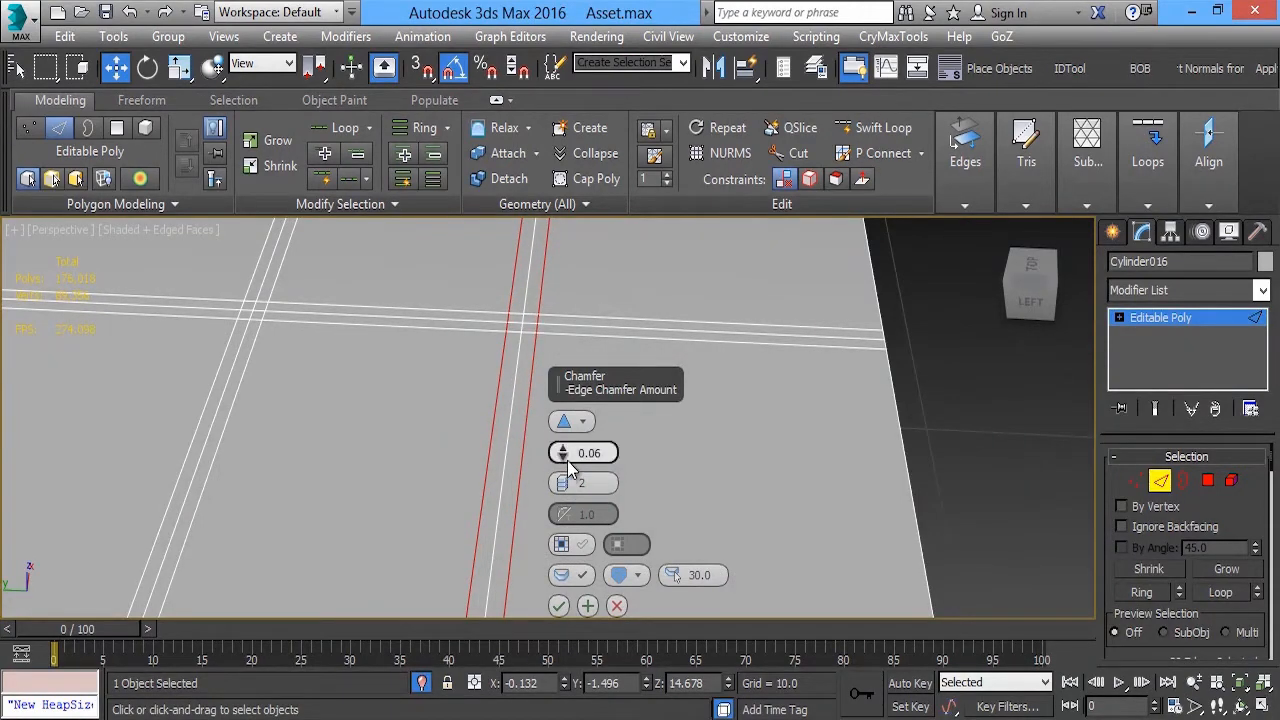
{"action": "left_click", "coordinate": [567, 460]}
{"action": "left_click", "coordinate": [558, 605]}
Select the middle band's centre edge loop and add the left cross line's centre edges leading towards the front band
{"action": "scroll", "coordinate": [503, 433], "scroll_direction": "down", "scroll_amount": 4}
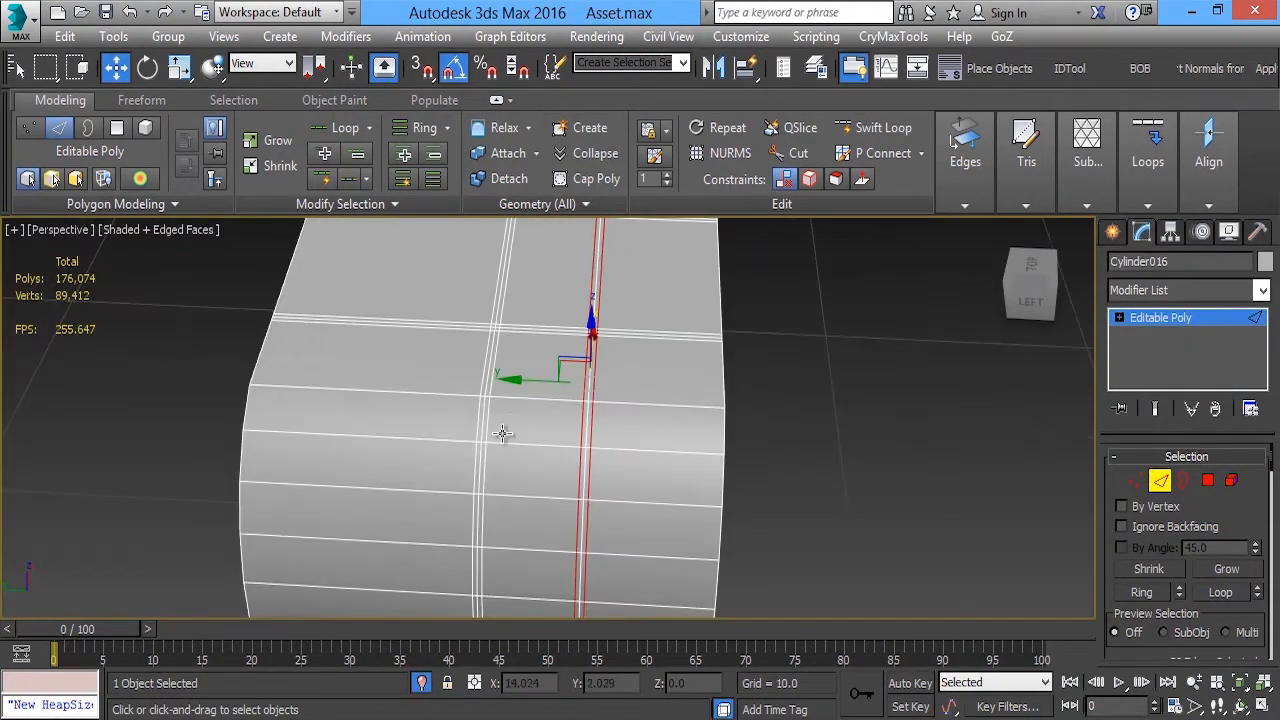
{"action": "double_click", "coordinate": [484, 424]}
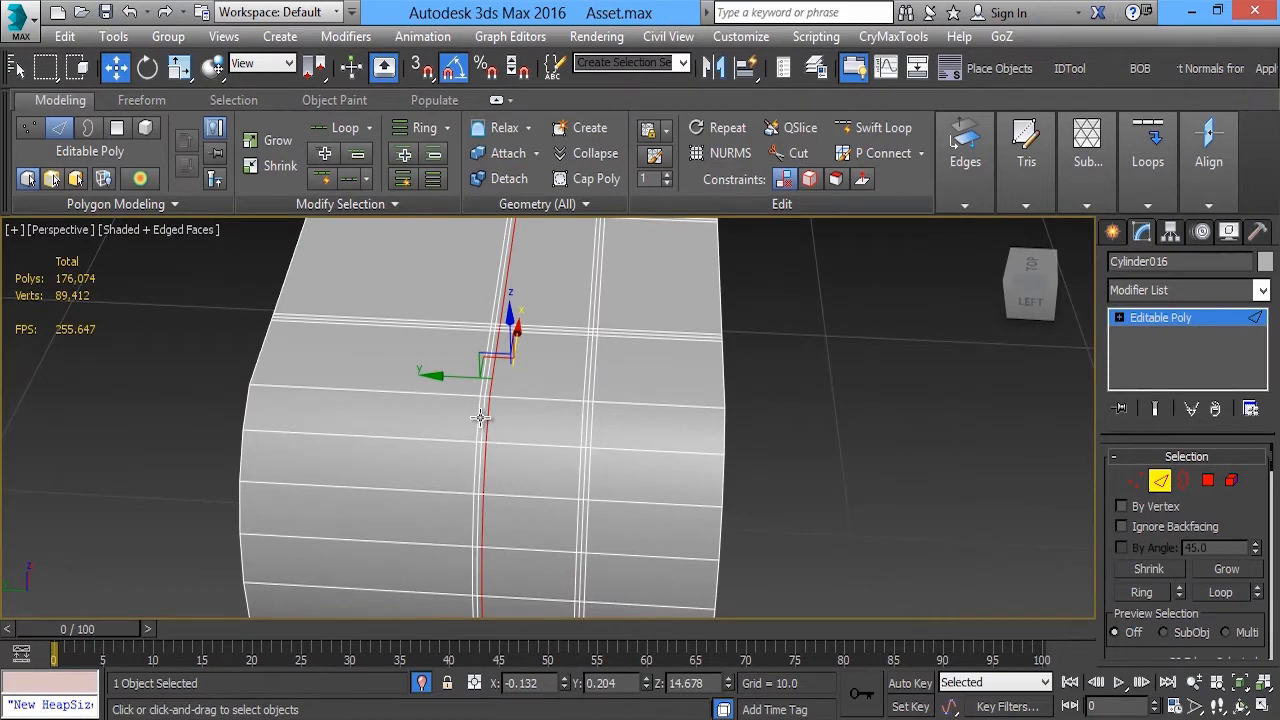
{"action": "double_click", "coordinate": [483, 418], "text": "ctrl"}
{"action": "middle_click_drag", "start_coordinate": [491, 362], "coordinate": [391, 394], "text": "alt"}
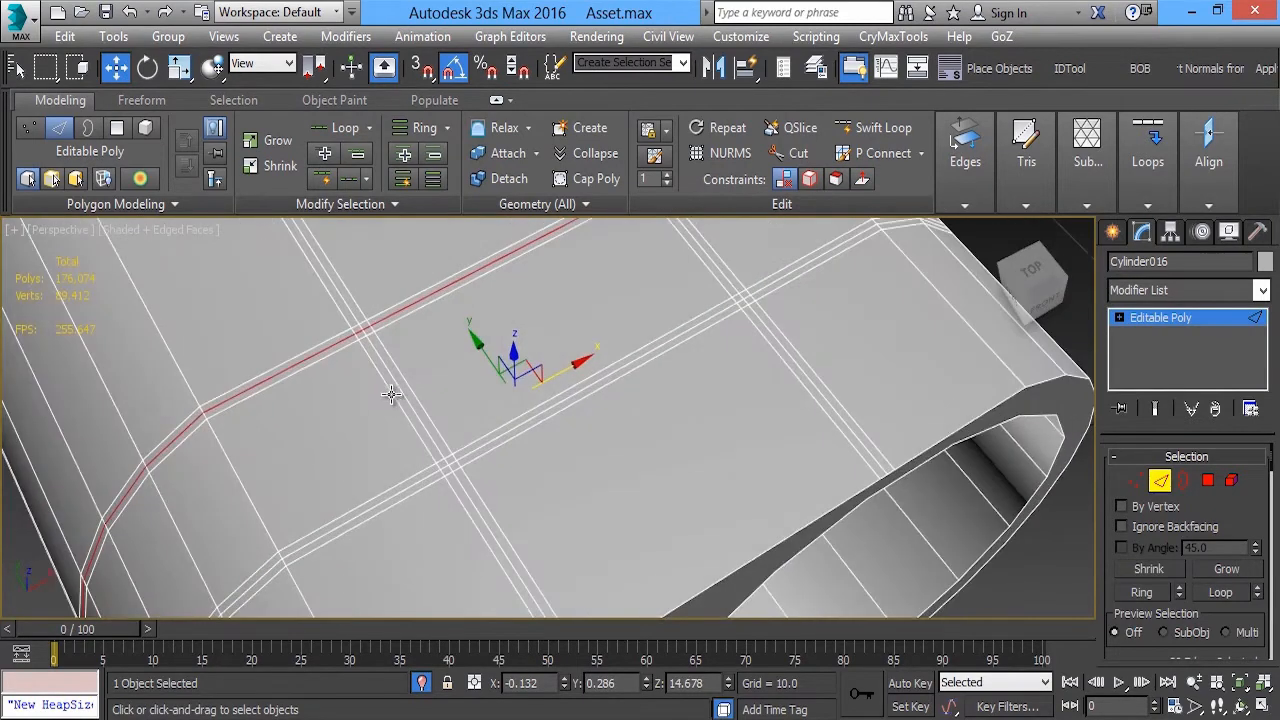
{"action": "left_click", "coordinate": [393, 376], "text": "ctrl"}
{"action": "scroll", "coordinate": [385, 348], "scroll_direction": "up", "scroll_amount": 2}
{"action": "left_click", "coordinate": [357, 325], "text": "ctrl"}
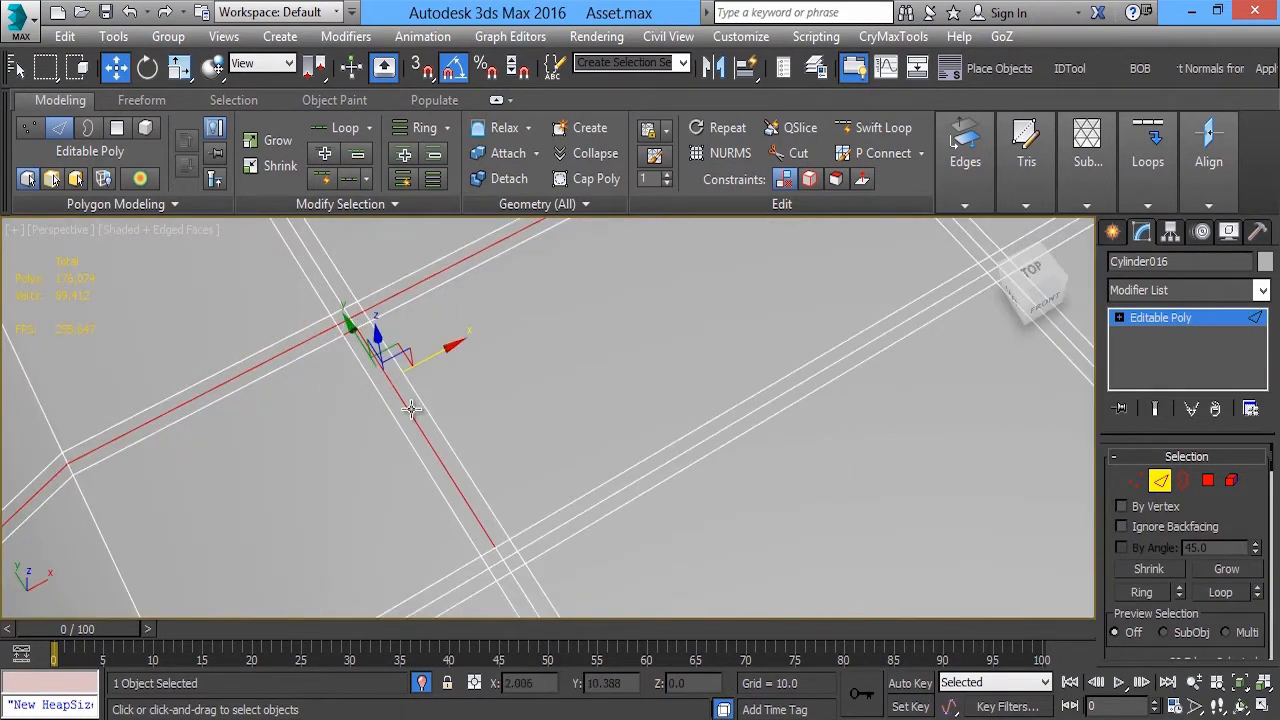
{"action": "scroll", "coordinate": [339, 348], "scroll_direction": "up", "scroll_amount": 3}
{"action": "left_click_drag", "start_coordinate": [339, 348], "coordinate": [400, 248], "text": "alt"}
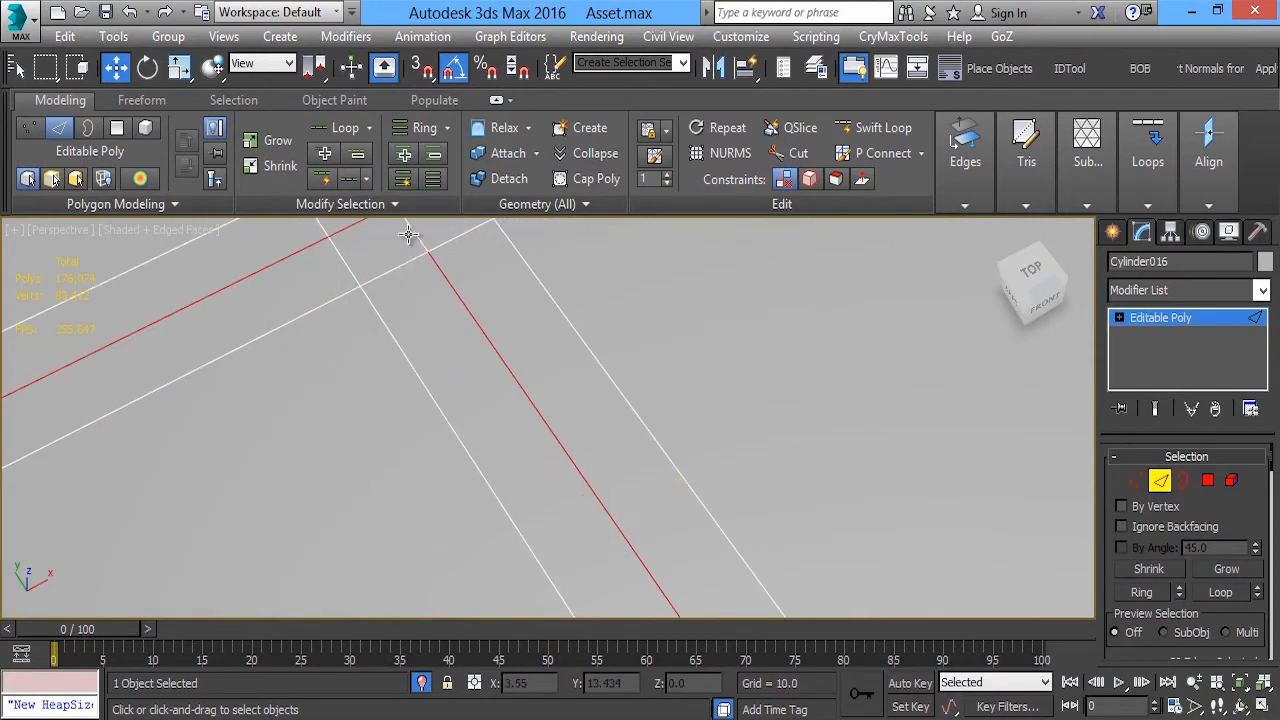
{"action": "left_click", "coordinate": [411, 235], "text": "ctrl"}
Add the front band's centre edges between the two cross lines and deselect the matching stretch of the middle loop
{"action": "scroll", "coordinate": [460, 291], "scroll_direction": "down", "scroll_amount": 2}
{"action": "scroll", "coordinate": [550, 436], "scroll_direction": "down", "scroll_amount": 2}
{"action": "middle_click_drag", "start_coordinate": [635, 574], "coordinate": [549, 509]}
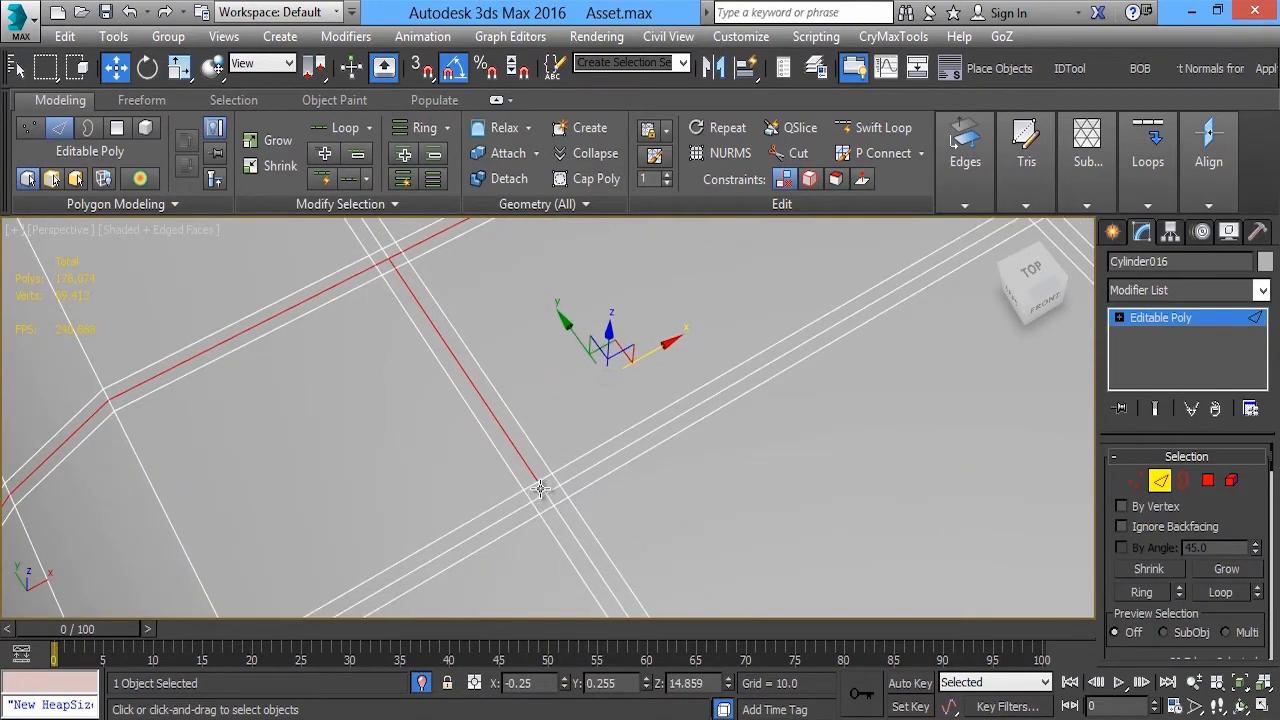
{"action": "left_click", "coordinate": [545, 485], "text": "ctrl"}
{"action": "left_click", "coordinate": [558, 486], "text": "ctrl"}
{"action": "left_click", "coordinate": [590, 470], "text": "ctrl"}
{"action": "middle_click_drag", "start_coordinate": [646, 400], "coordinate": [496, 494]}
{"action": "left_click_drag", "start_coordinate": [393, 402], "coordinate": [246, 284], "text": "alt"}
{"action": "middle_click_drag", "start_coordinate": [690, 330], "coordinate": [194, 320]}
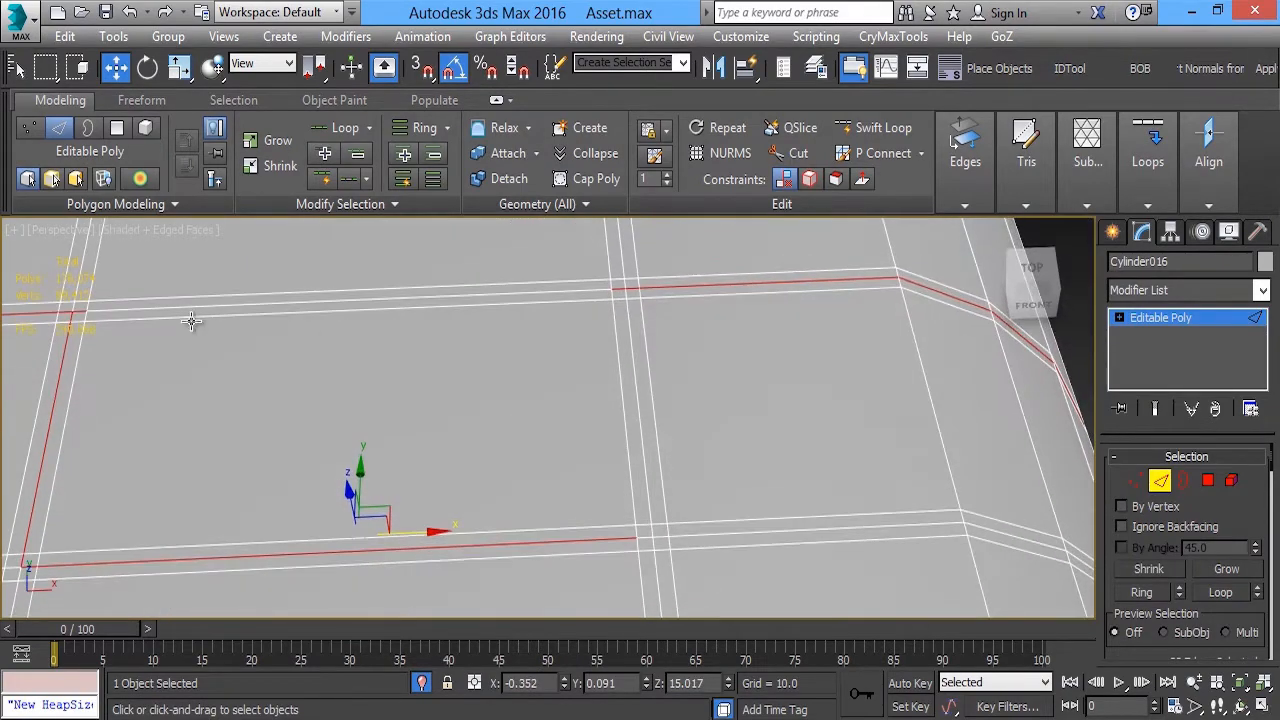
{"action": "middle_click_drag", "start_coordinate": [60, 296], "coordinate": [517, 377]}
{"action": "scroll", "coordinate": [517, 377], "scroll_direction": "up", "scroll_amount": 3}
{"action": "left_click_drag", "start_coordinate": [609, 448], "coordinate": [577, 449], "text": "alt"}
{"action": "scroll", "coordinate": [577, 449], "scroll_direction": "down", "scroll_amount": 3}
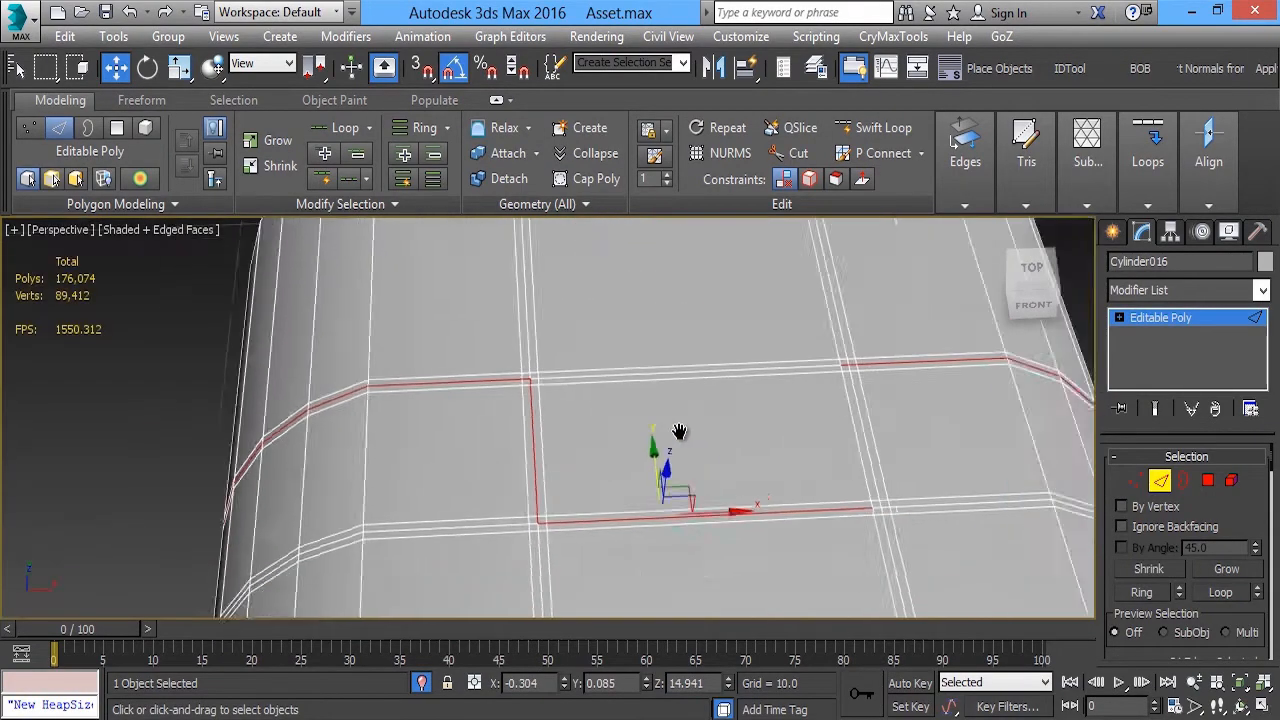
Add the right cross line's centre edges between the front and middle bands to the stepped edge selection
{"action": "middle_click_drag", "start_coordinate": [680, 434], "coordinate": [500, 386]}
{"action": "scroll", "coordinate": [490, 387], "scroll_direction": "up", "scroll_amount": 2}
{"action": "left_click", "coordinate": [424, 387], "text": "ctrl"}
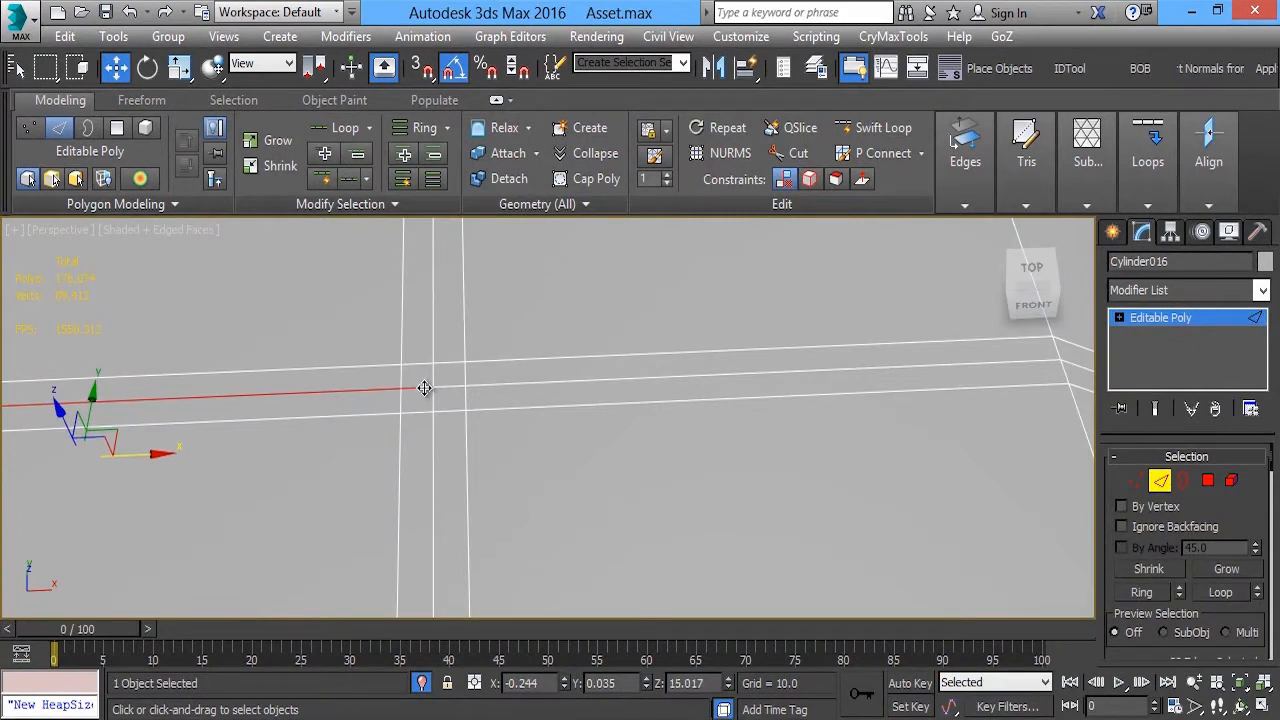
{"action": "left_click", "coordinate": [432, 375], "text": "ctrl"}
{"action": "left_click", "coordinate": [434, 349], "text": "ctrl"}
{"action": "scroll", "coordinate": [440, 340], "scroll_direction": "down", "scroll_amount": 1}
{"action": "middle_click_drag", "start_coordinate": [490, 300], "coordinate": [491, 423]}
{"action": "scroll", "coordinate": [491, 423], "scroll_direction": "down", "scroll_amount": 2}
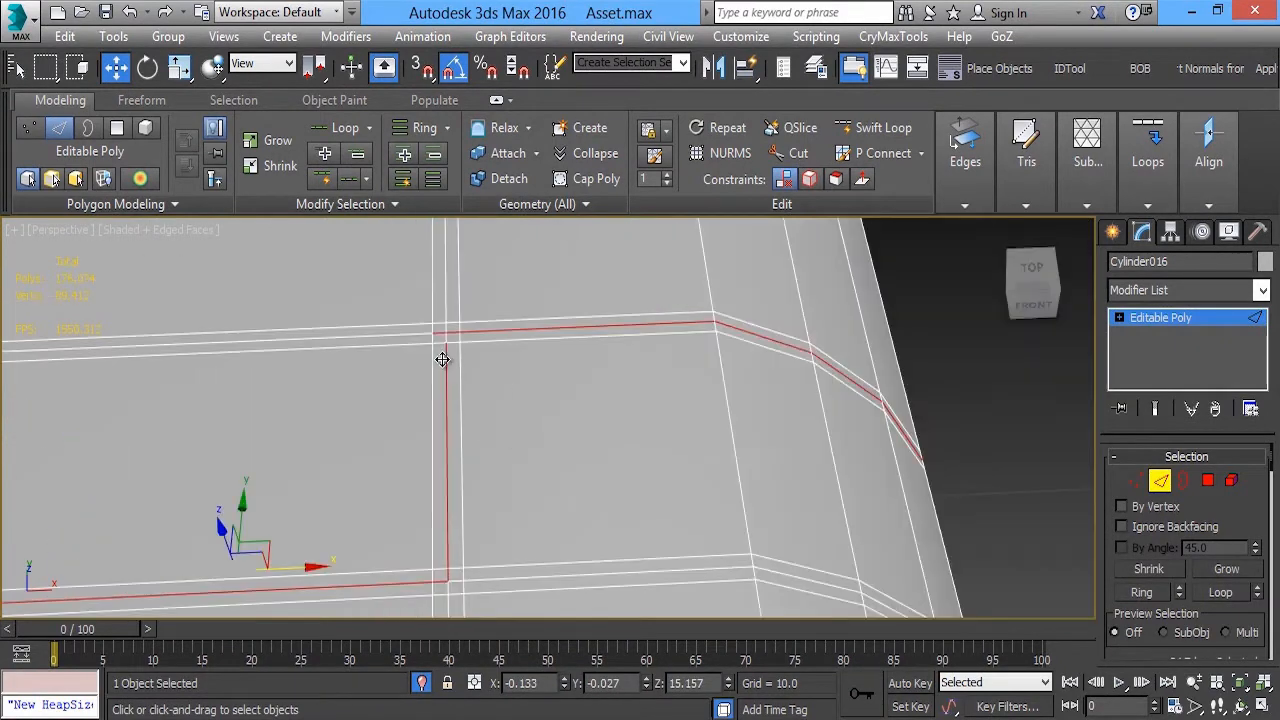
Clean up the selected path's corner where the right cross line meets the middle loop, leaving no gap or surplus edge
{"action": "scroll", "coordinate": [440, 329], "scroll_direction": "up", "scroll_amount": 4}
{"action": "left_click", "coordinate": [467, 370], "text": "ctrl"}
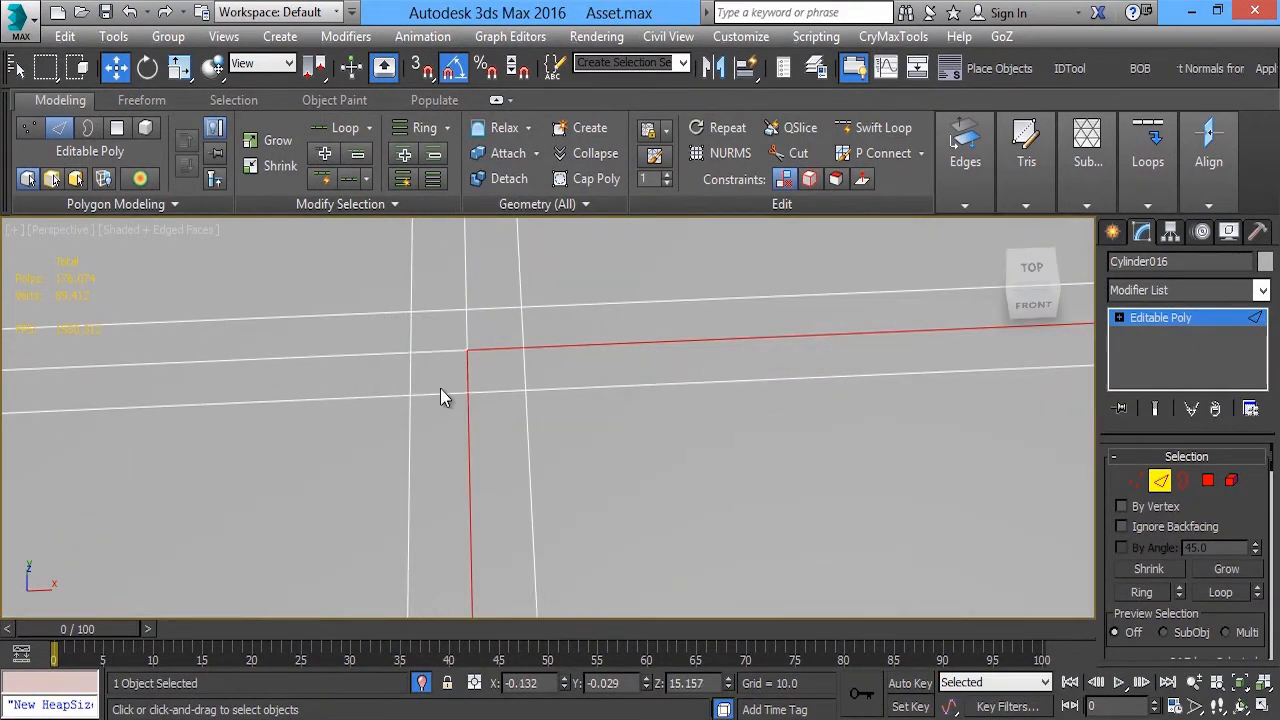
{"action": "scroll", "coordinate": [440, 388], "scroll_direction": "down", "scroll_amount": 5}
{"action": "middle_click_drag", "start_coordinate": [442, 390], "coordinate": [470, 422], "text": "alt"}
{"action": "scroll", "coordinate": [468, 420], "scroll_direction": "up", "scroll_amount": 5}
{"action": "middle_click_drag", "start_coordinate": [334, 440], "coordinate": [182, 446], "text": "alt"}
{"action": "scroll", "coordinate": [446, 471], "scroll_direction": "up", "scroll_amount": 4}
{"action": "scroll", "coordinate": [446, 471], "scroll_direction": "down", "scroll_amount": 4}
{"action": "middle_click_drag", "start_coordinate": [436, 456], "coordinate": [526, 386], "text": "alt"}
{"action": "middle_click_drag", "start_coordinate": [403, 397], "coordinate": [470, 391]}
In the maximized Front view, scale the selected edge path to 96% vertically and 99% horizontally to sink it into a groove
{"action": "key", "text": "alt+w"}
{"action": "middle_click", "coordinate": [768, 292]}
{"action": "key", "text": "alt+w"}
{"action": "middle_click_drag", "start_coordinate": [597, 328], "coordinate": [626, 368]}
{"action": "scroll", "coordinate": [553, 346], "scroll_direction": "up", "scroll_amount": 3}
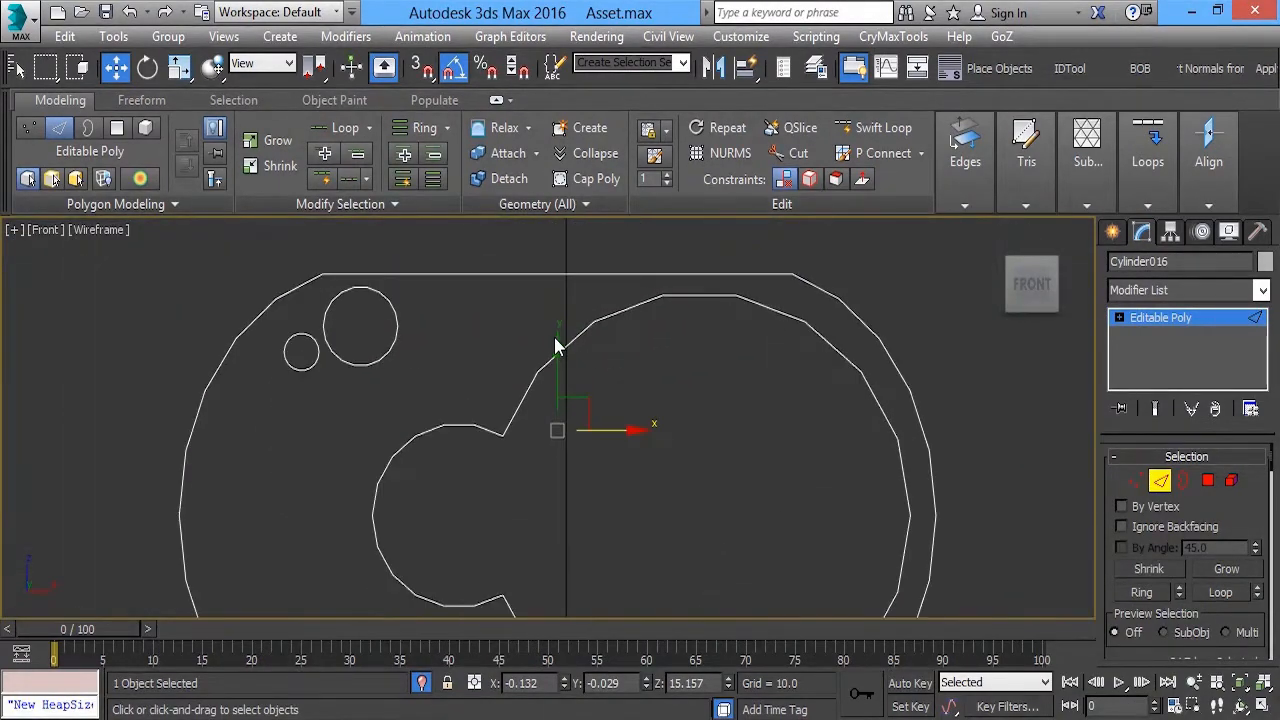
{"action": "key", "text": "r"}
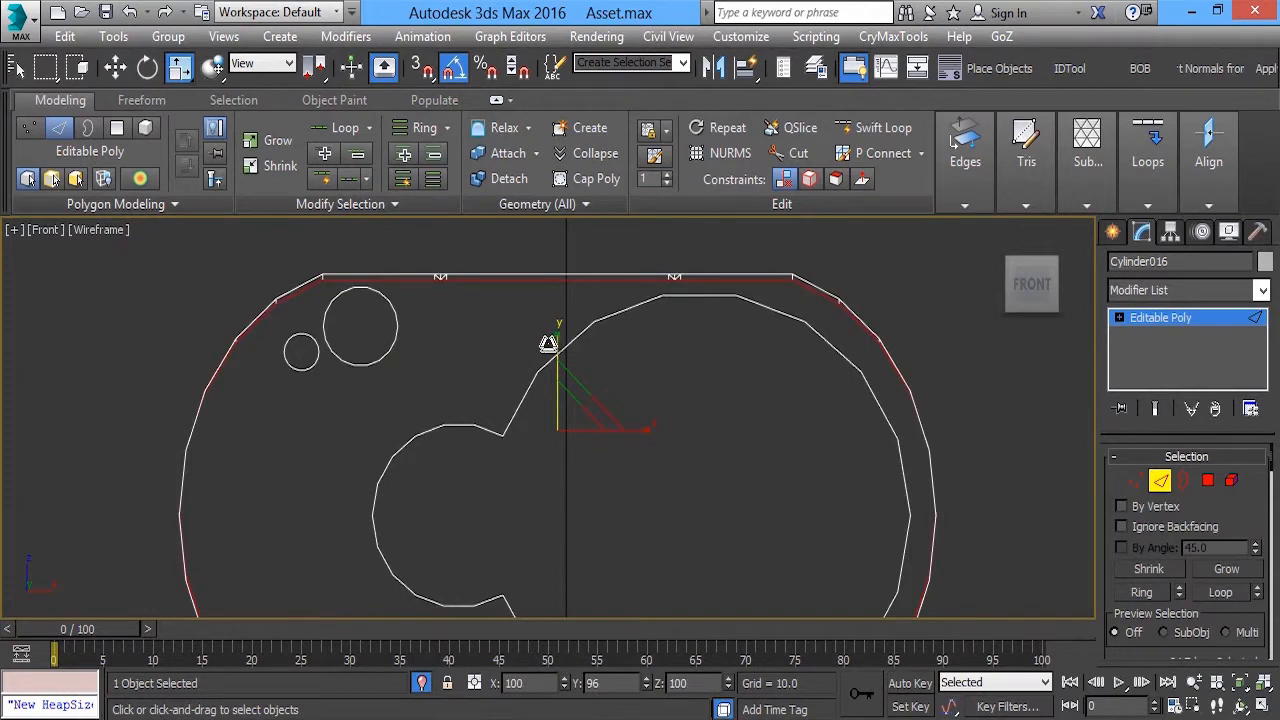
{"action": "scroll", "coordinate": [606, 331], "scroll_direction": "up", "scroll_amount": 2}
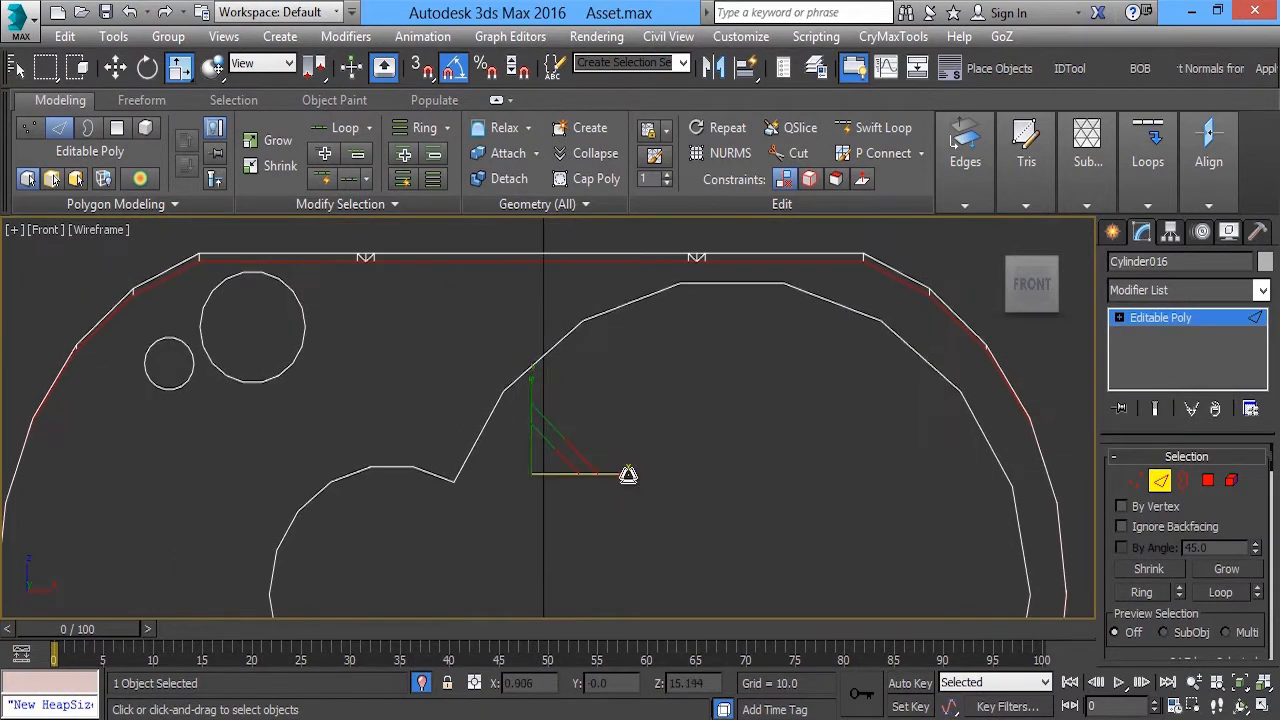
{"action": "left_click_drag", "start_coordinate": [620, 474], "coordinate": [620, 476]}
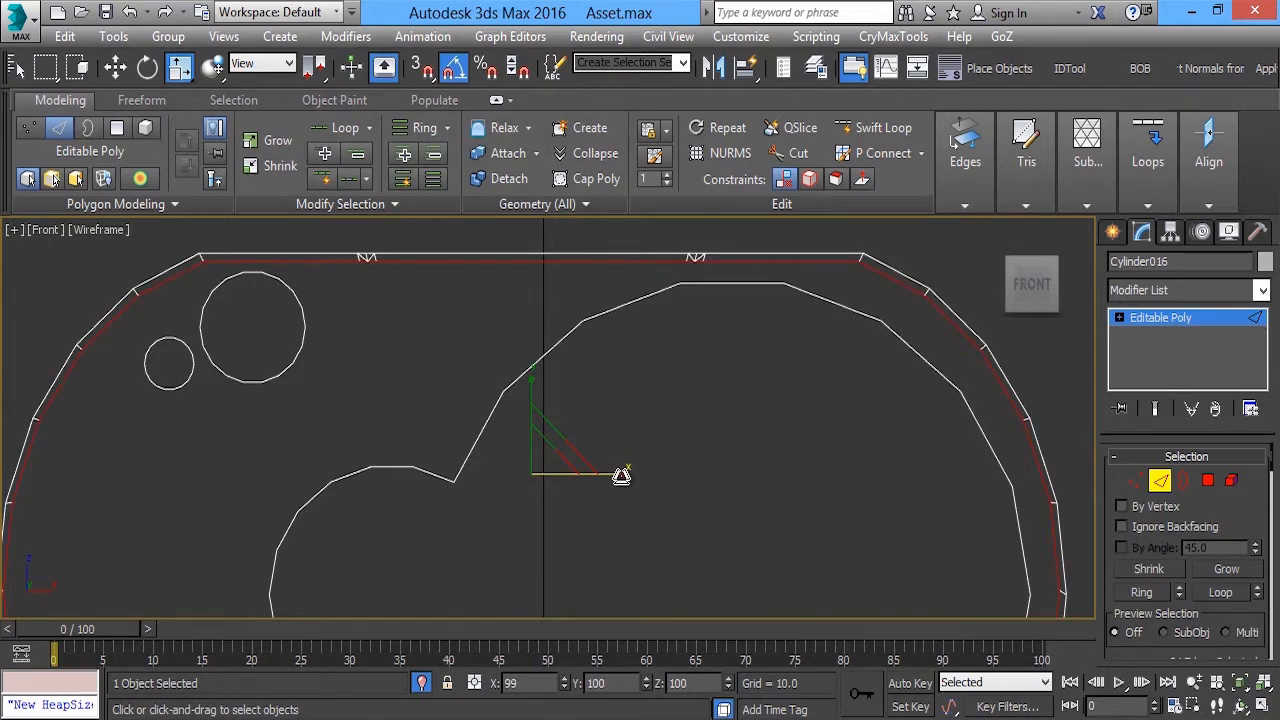
{"action": "key", "text": "w"}
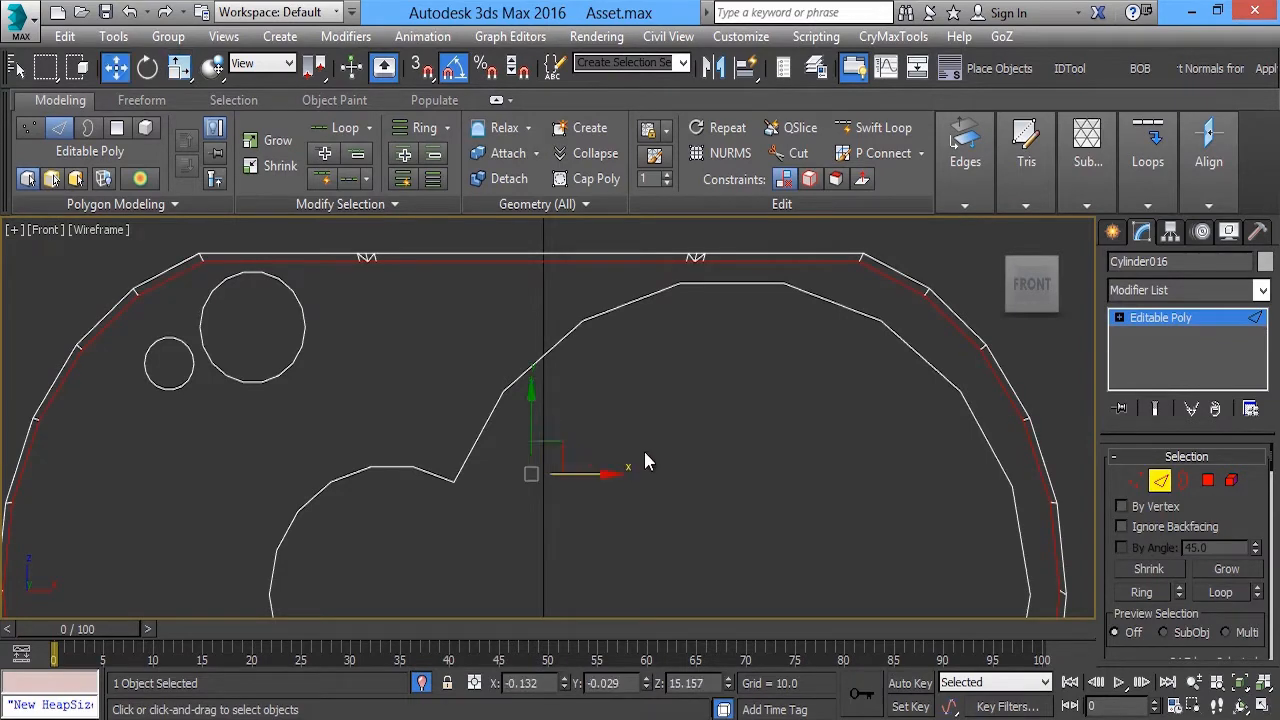
Return to the Perspective view and select the housing's front and rear end polygons
{"action": "key", "text": "alt+w"}
{"action": "key", "text": "alt+w"}
{"action": "middle_click_drag", "start_coordinate": [540, 457], "coordinate": [531, 351], "text": "alt"}
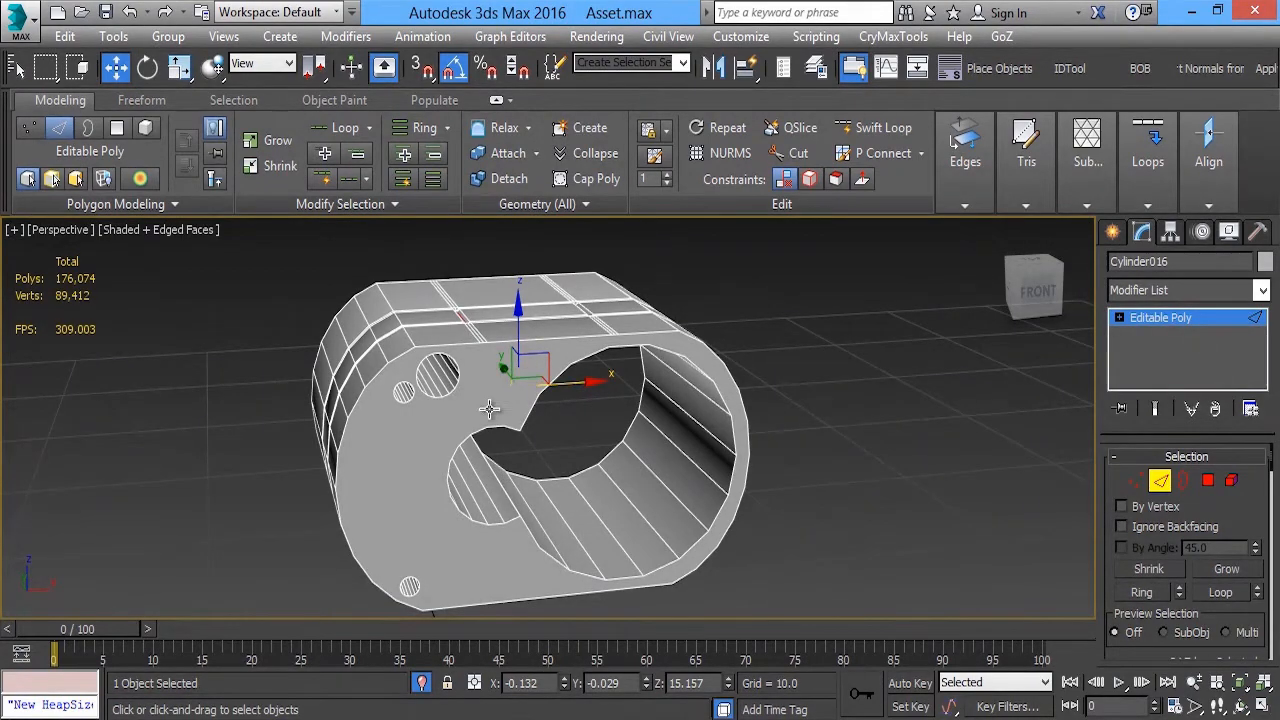
{"action": "middle_click_drag", "start_coordinate": [488, 407], "coordinate": [486, 380], "text": "alt"}
{"action": "key", "text": "4"}
{"action": "left_click", "coordinate": [486, 358]}
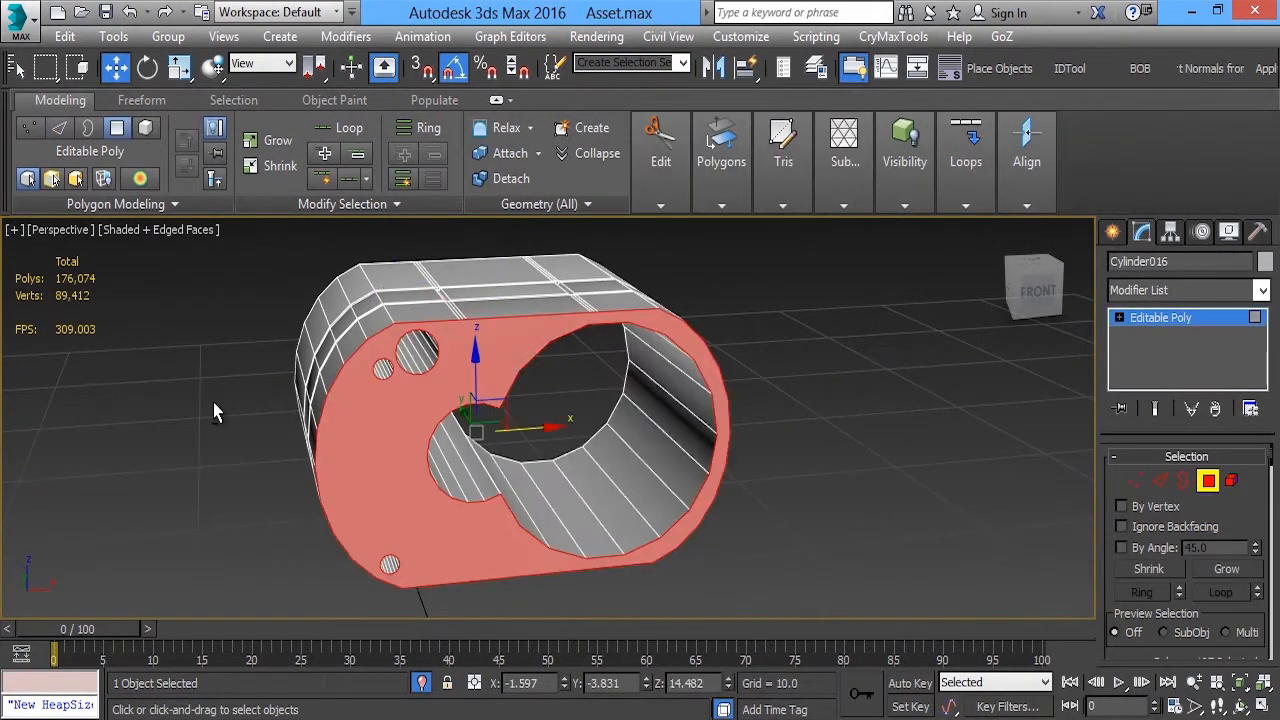
{"action": "middle_click_drag", "start_coordinate": [213, 402], "coordinate": [477, 406], "text": "alt"}
{"action": "left_click", "coordinate": [250, 395], "text": "ctrl"}
{"action": "middle_click_drag", "start_coordinate": [447, 356], "coordinate": [292, 347], "text": "alt"}
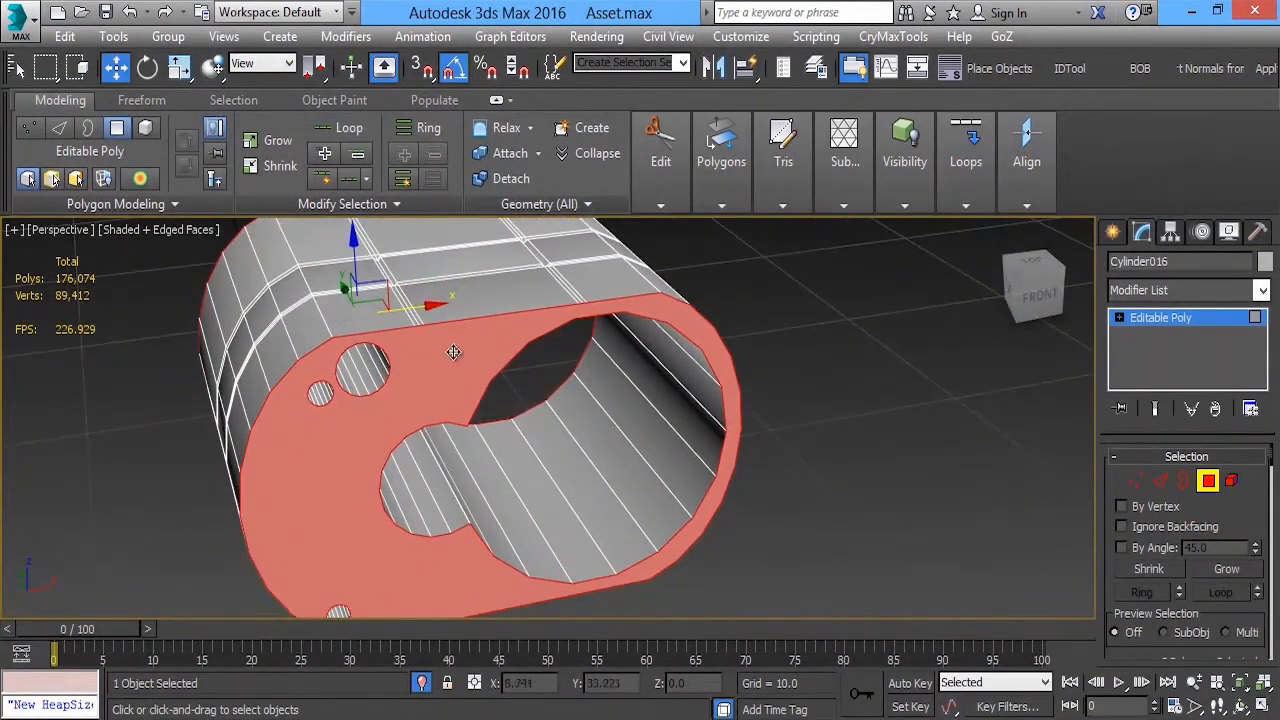
Convert the end-face polygon selection to its vertices
{"action": "left_click", "coordinate": [1134, 484], "text": "ctrl"}
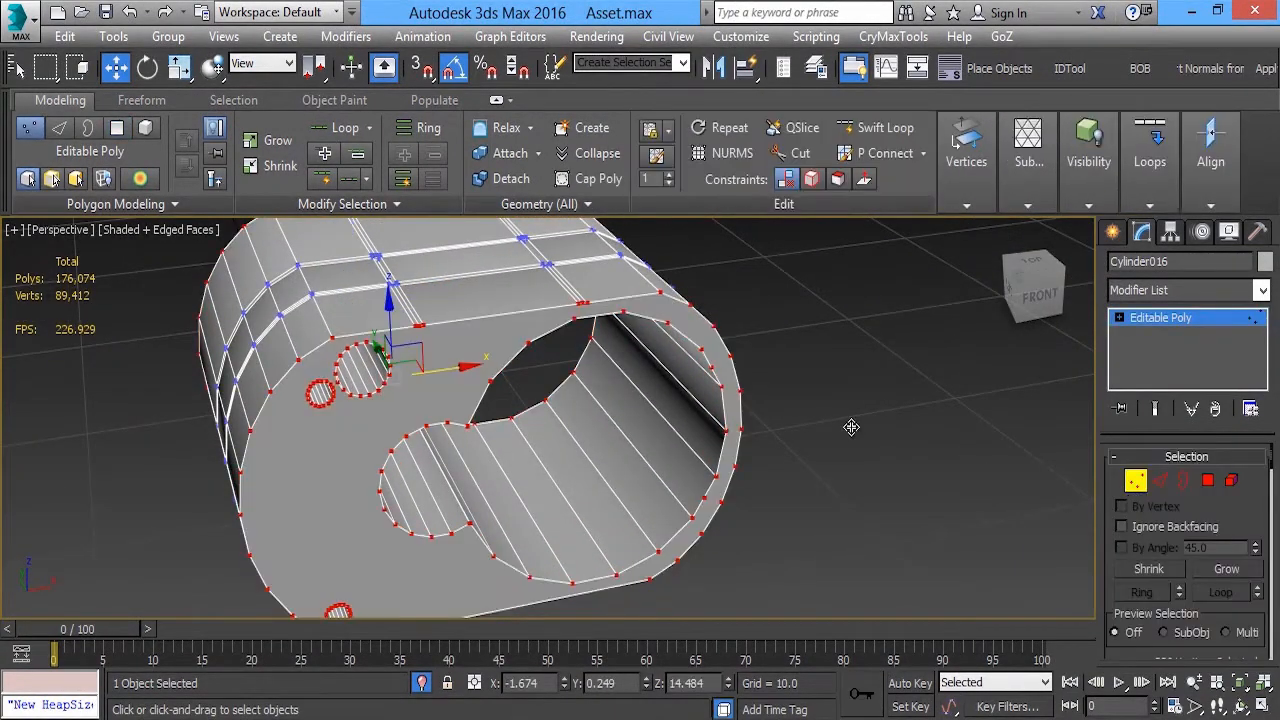
{"action": "middle_click_drag", "start_coordinate": [541, 332], "coordinate": [502, 337], "text": "alt"}
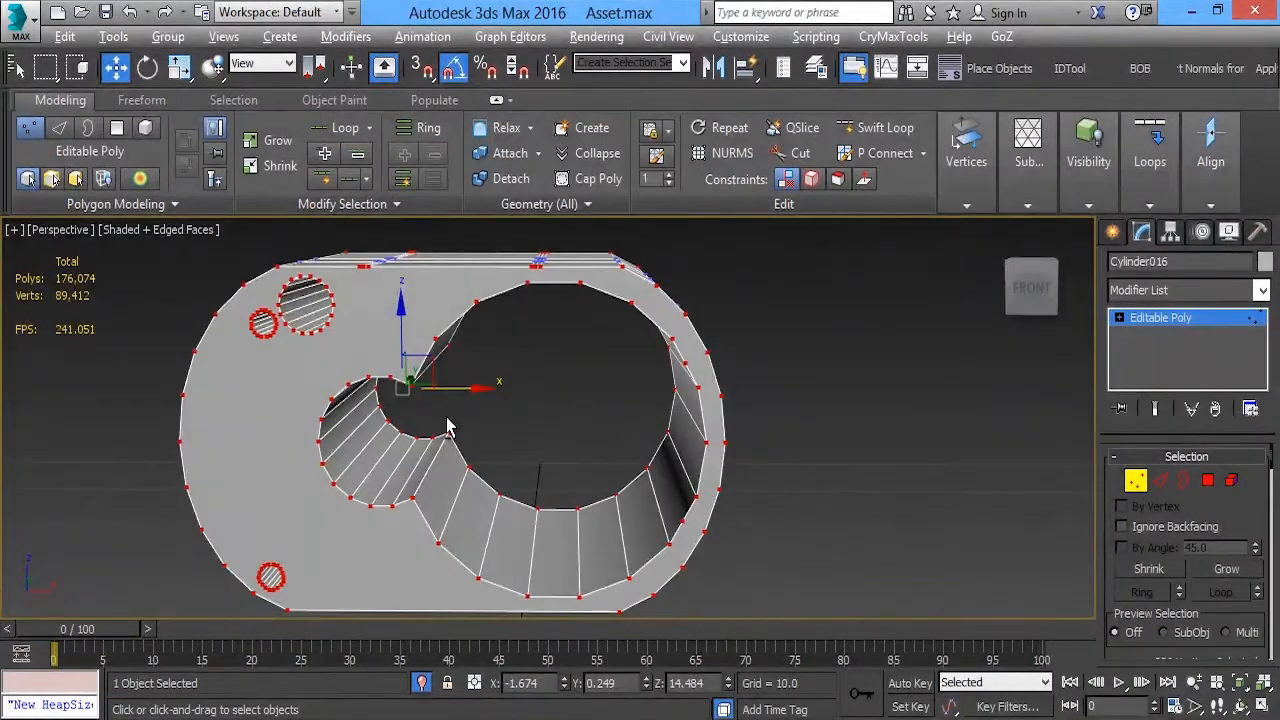
{"action": "middle_click_drag", "start_coordinate": [447, 427], "coordinate": [466, 351], "text": "alt"}
{"action": "scroll", "coordinate": [466, 351], "scroll_direction": "up", "scroll_amount": 5}
{"action": "scroll", "coordinate": [545, 332], "scroll_direction": "down", "scroll_amount": 5}
{"action": "middle_click_drag", "start_coordinate": [560, 337], "coordinate": [470, 366], "text": "alt"}
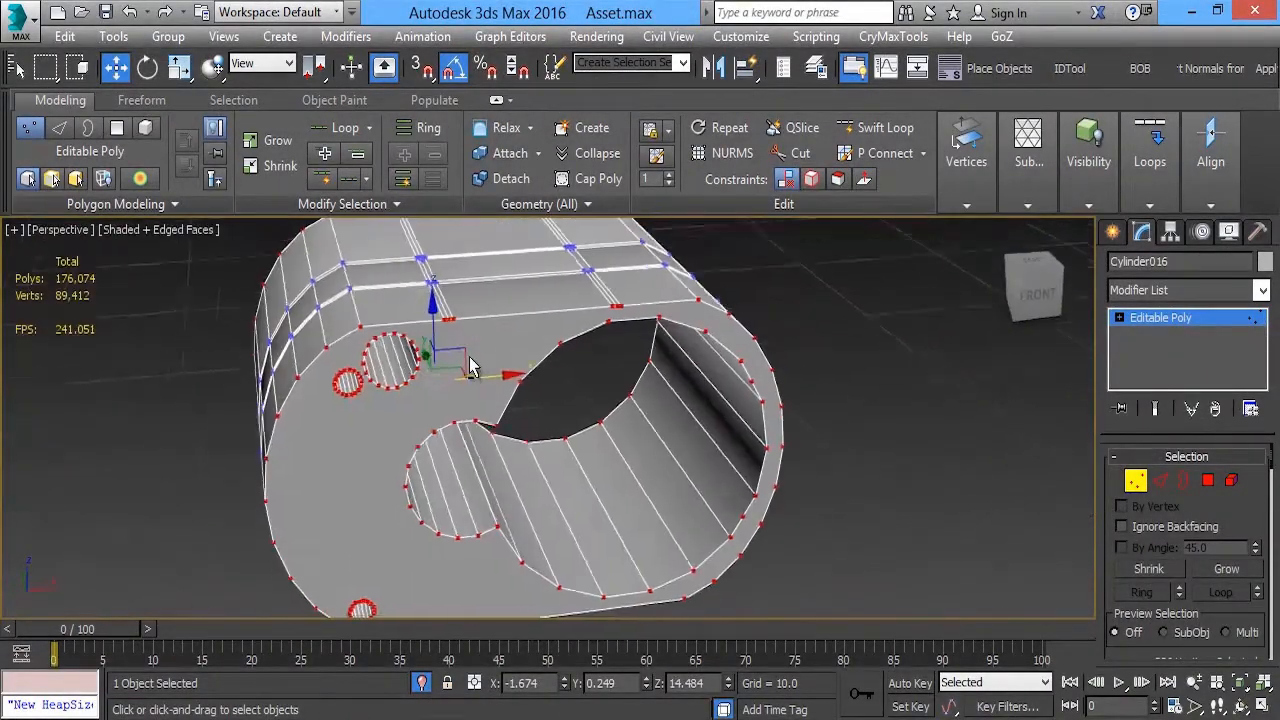
{"action": "scroll", "coordinate": [388, 310], "scroll_direction": "up", "scroll_amount": 3}
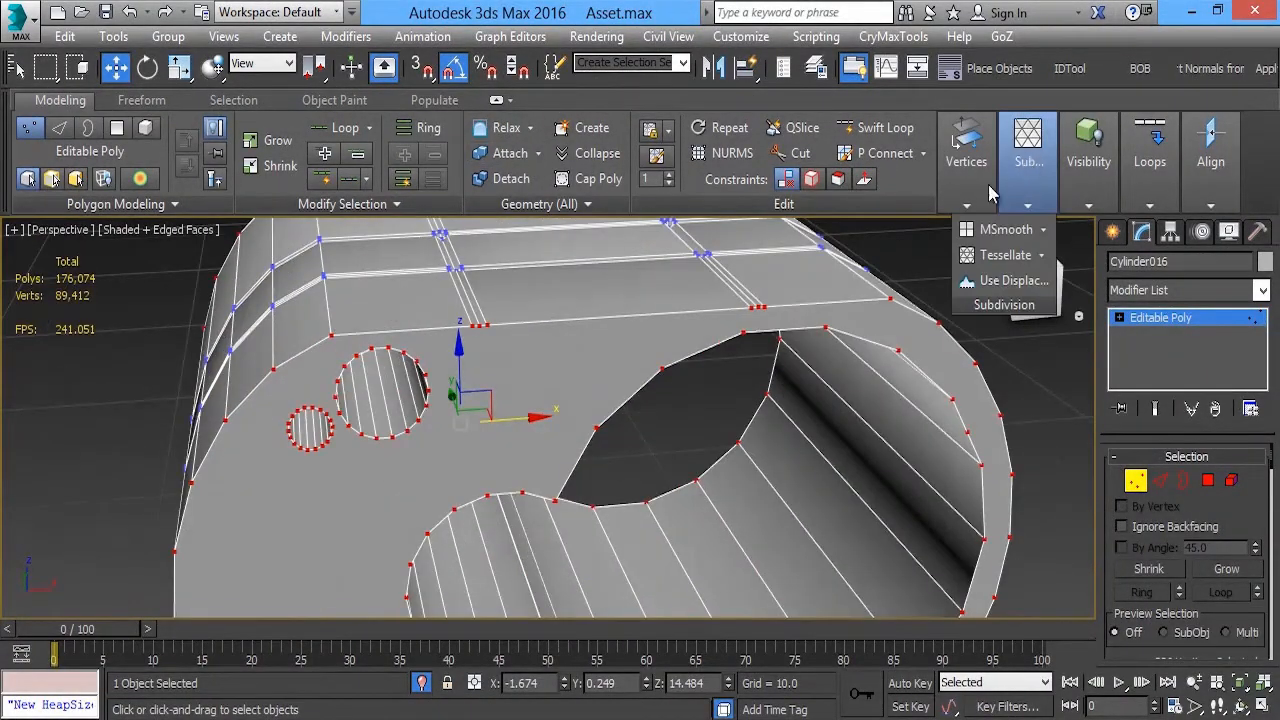
Try to connect the selected vertices across both of the housing's end faces at once, and undo the connection
{"action": "mouse_move", "coordinate": [1118, 198]}
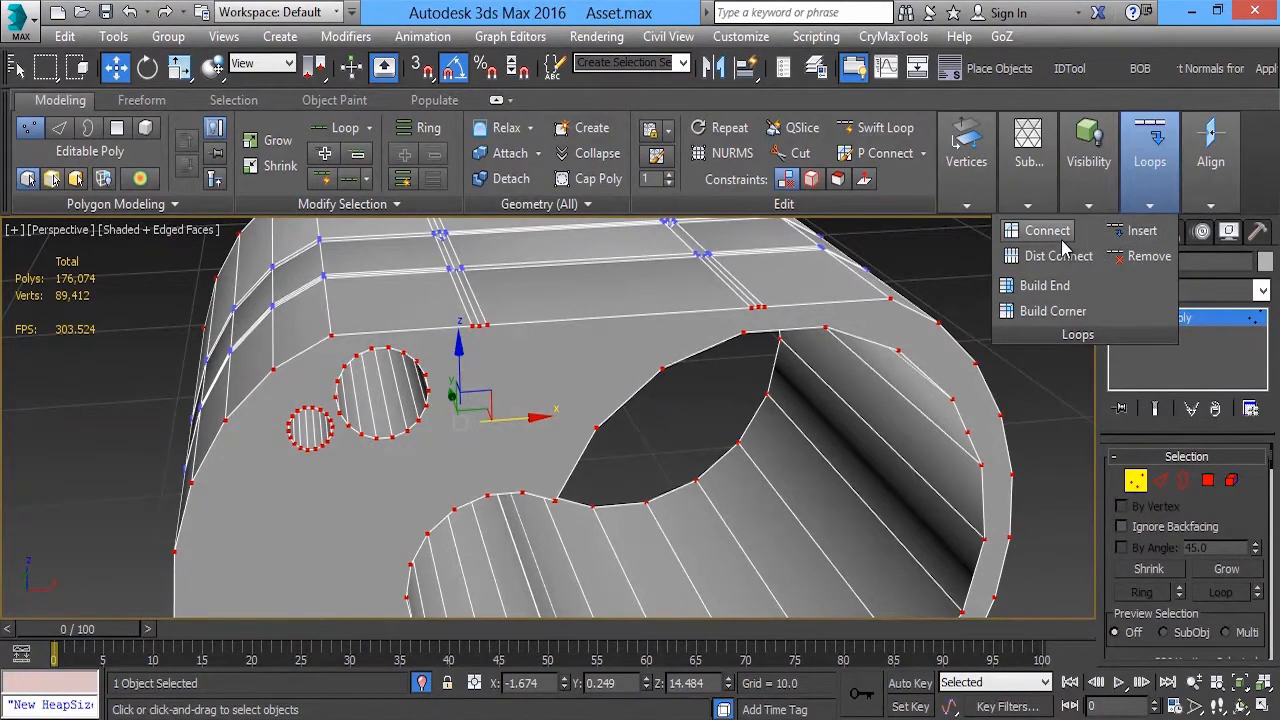
{"action": "left_click", "coordinate": [1046, 231]}
{"action": "middle_click_drag", "start_coordinate": [717, 457], "coordinate": [606, 450], "text": "alt"}
{"action": "middle_click_drag", "start_coordinate": [757, 343], "coordinate": [708, 372]}
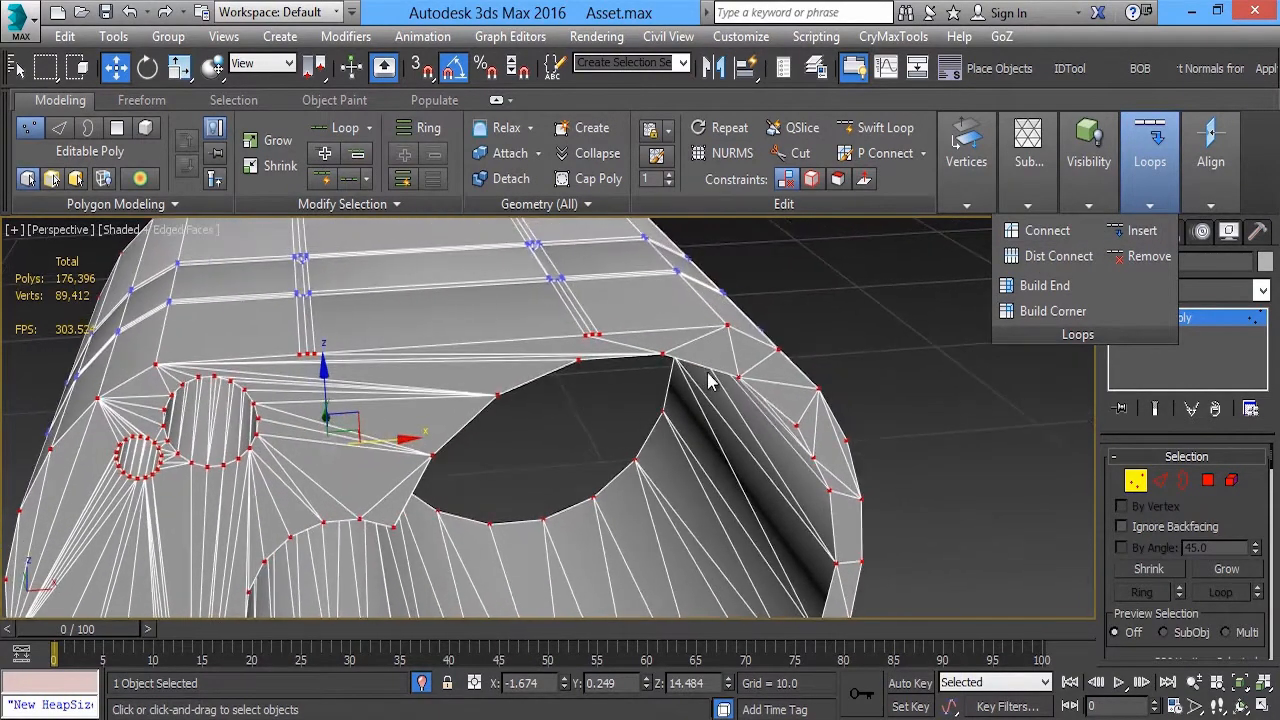
{"action": "key", "text": "4"}
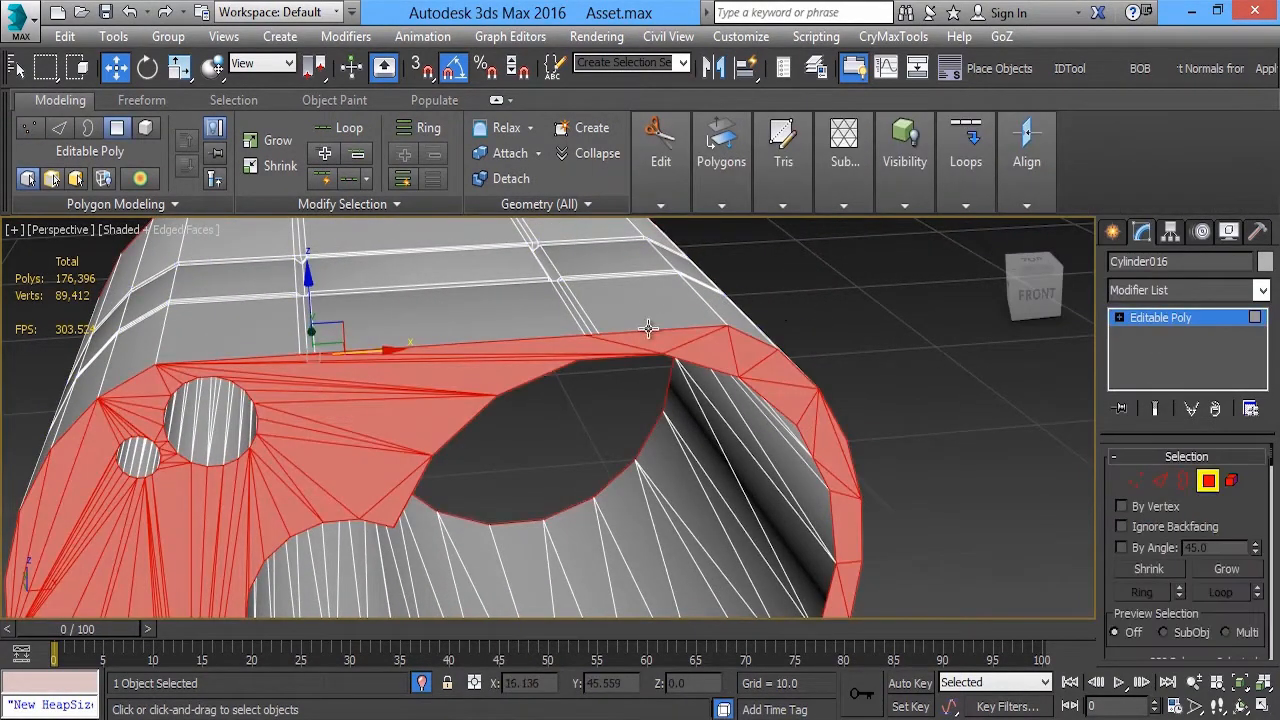
{"action": "middle_click_drag", "start_coordinate": [547, 338], "coordinate": [597, 344]}
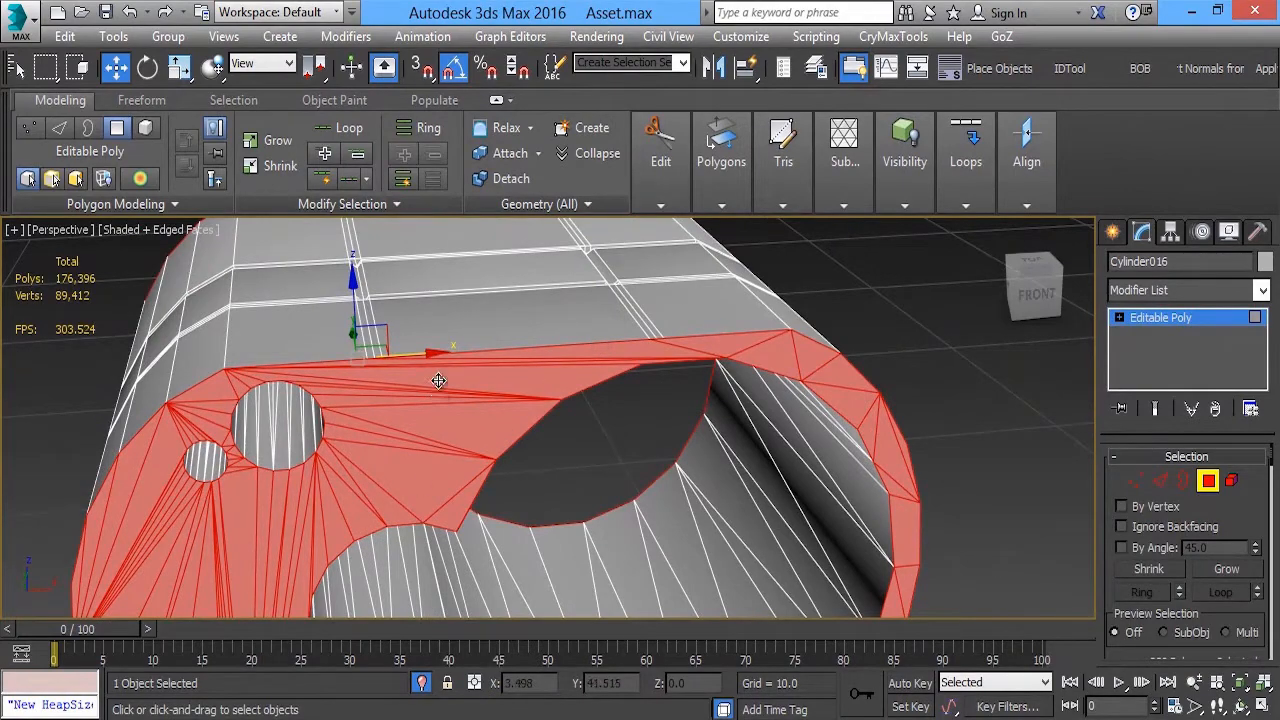
{"action": "middle_click_drag", "start_coordinate": [438, 380], "coordinate": [697, 421], "text": "alt"}
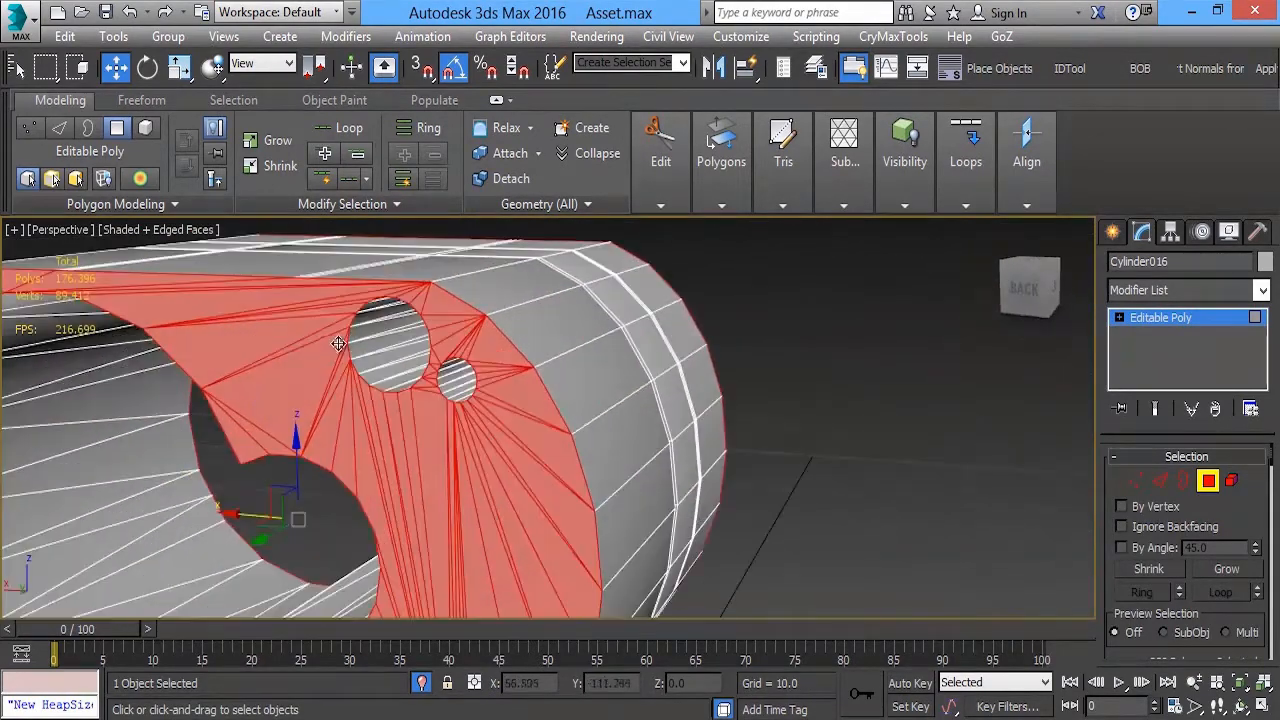
{"action": "scroll", "coordinate": [339, 343], "scroll_direction": "up", "scroll_amount": 2}
{"action": "scroll", "coordinate": [420, 333], "scroll_direction": "down", "scroll_amount": 2}
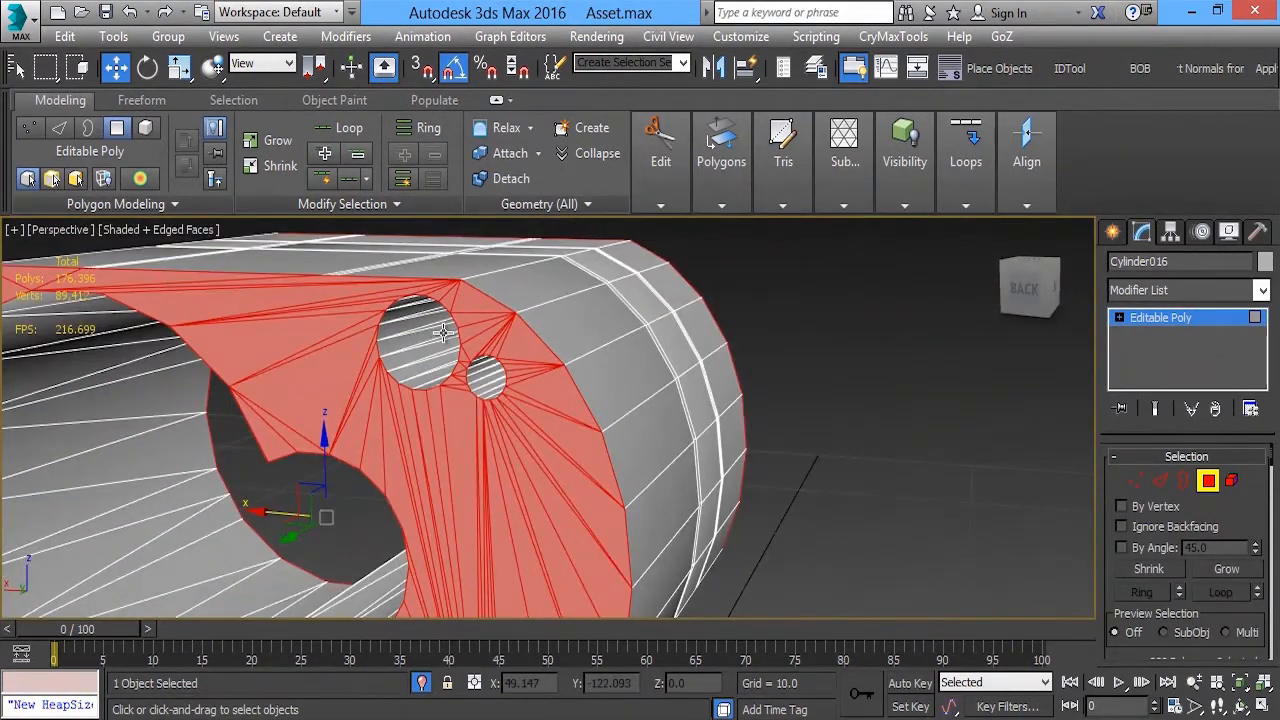
{"action": "middle_click_drag", "start_coordinate": [463, 397], "coordinate": [555, 380], "text": "alt"}
{"action": "scroll", "coordinate": [555, 380], "scroll_direction": "up", "scroll_amount": 3}
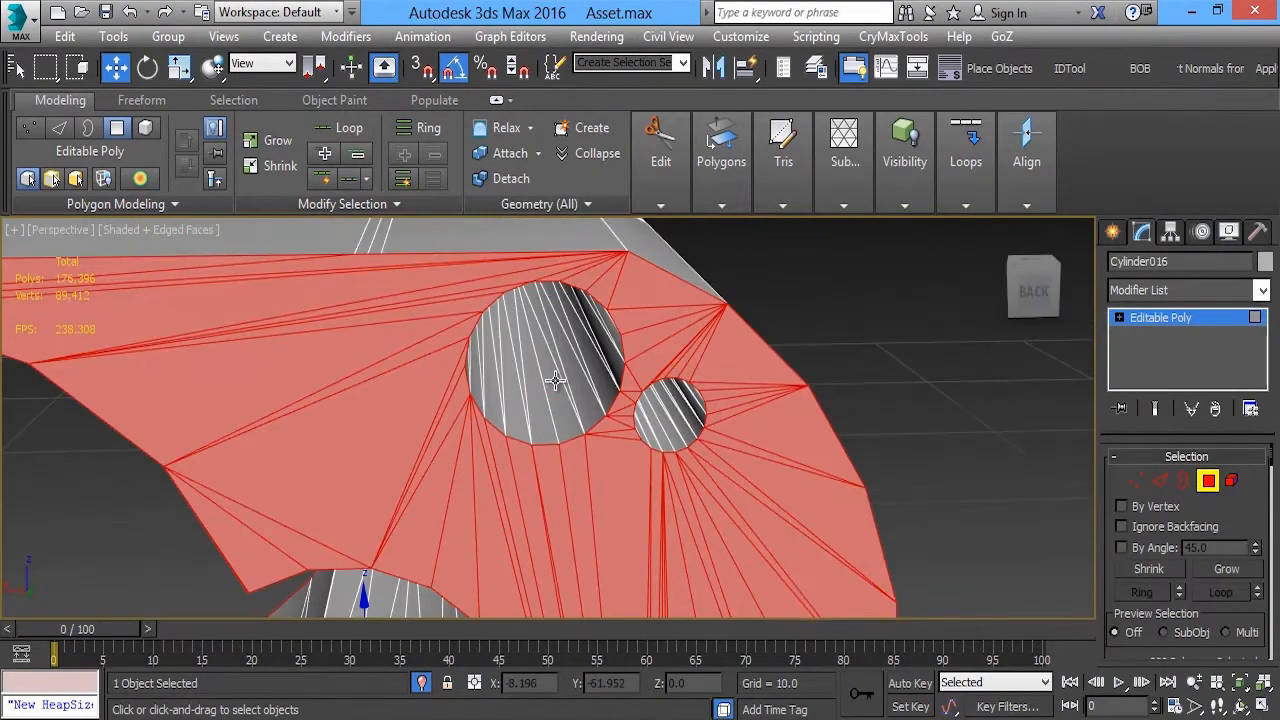
{"action": "key", "text": "ctrl+z"}
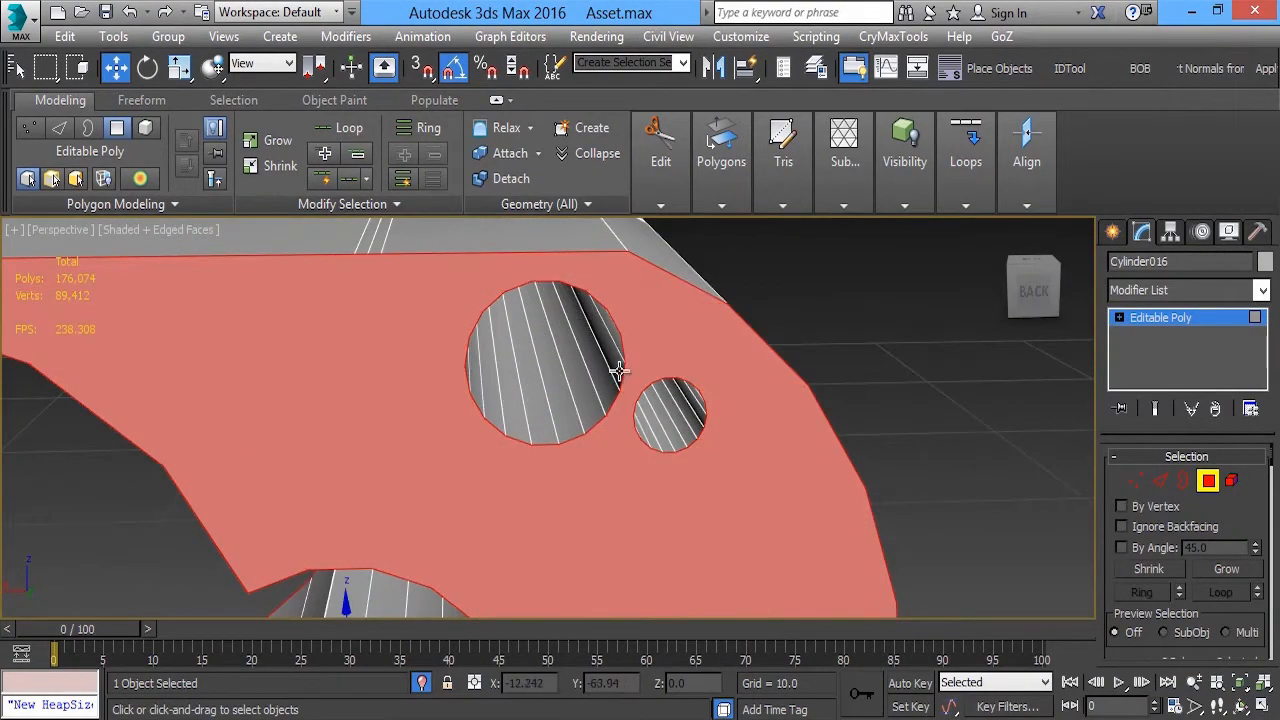
Select only the housing's front end polygon, convert the selection to its vertices and connect them across the face
{"action": "scroll", "coordinate": [619, 370], "scroll_direction": "down", "scroll_amount": 6}
{"action": "middle_click_drag", "start_coordinate": [703, 334], "coordinate": [757, 515], "text": "alt"}
{"action": "middle_click_drag", "start_coordinate": [801, 448], "coordinate": [683, 446], "text": "alt"}
{"action": "scroll", "coordinate": [683, 446], "scroll_direction": "down", "scroll_amount": 3}
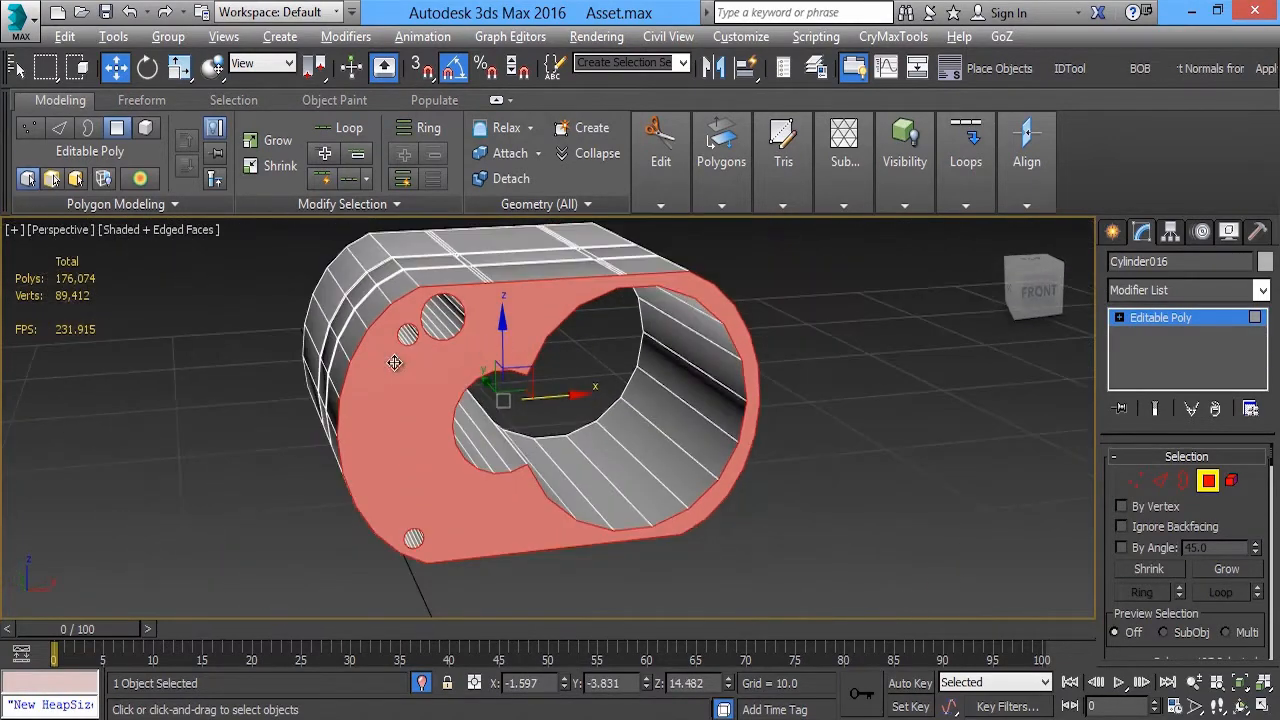
{"action": "middle_click_drag", "start_coordinate": [394, 363], "coordinate": [662, 363], "text": "alt"}
{"action": "scroll", "coordinate": [480, 356], "scroll_direction": "up", "scroll_amount": 3}
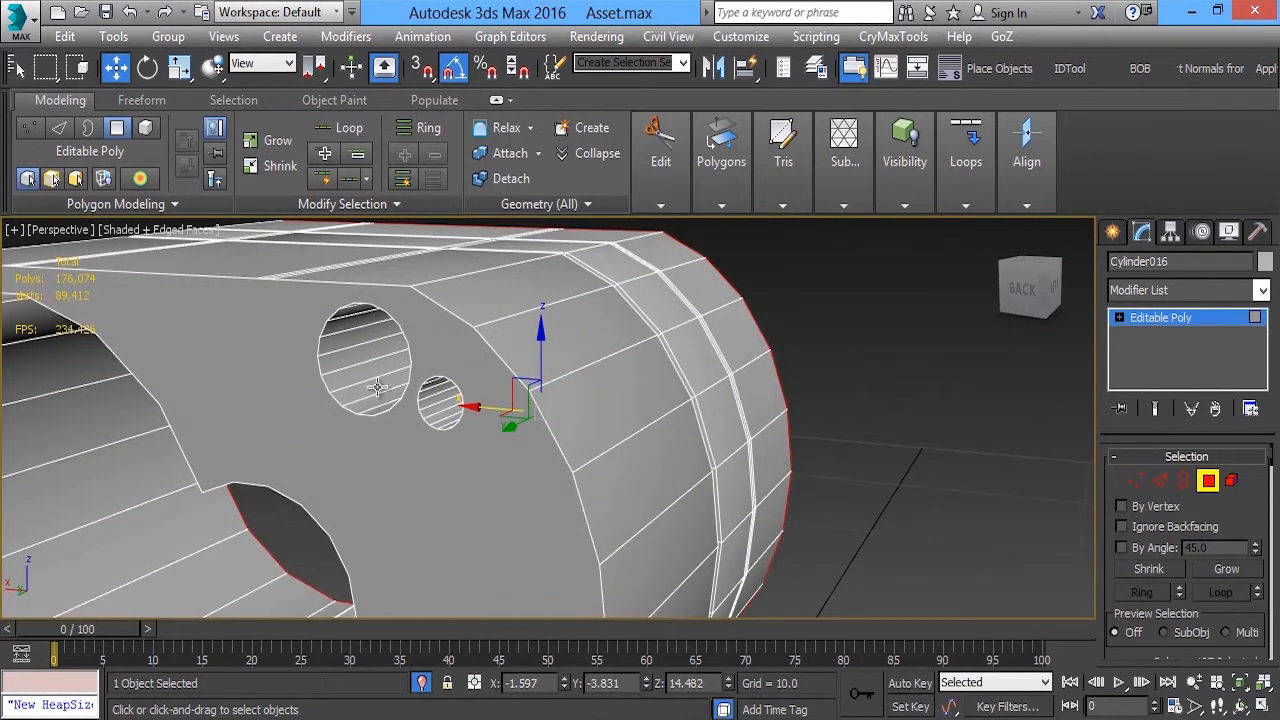
{"action": "middle_click_drag", "start_coordinate": [385, 389], "coordinate": [545, 343], "text": "alt"}
{"action": "middle_click_drag", "start_coordinate": [643, 335], "coordinate": [603, 395]}
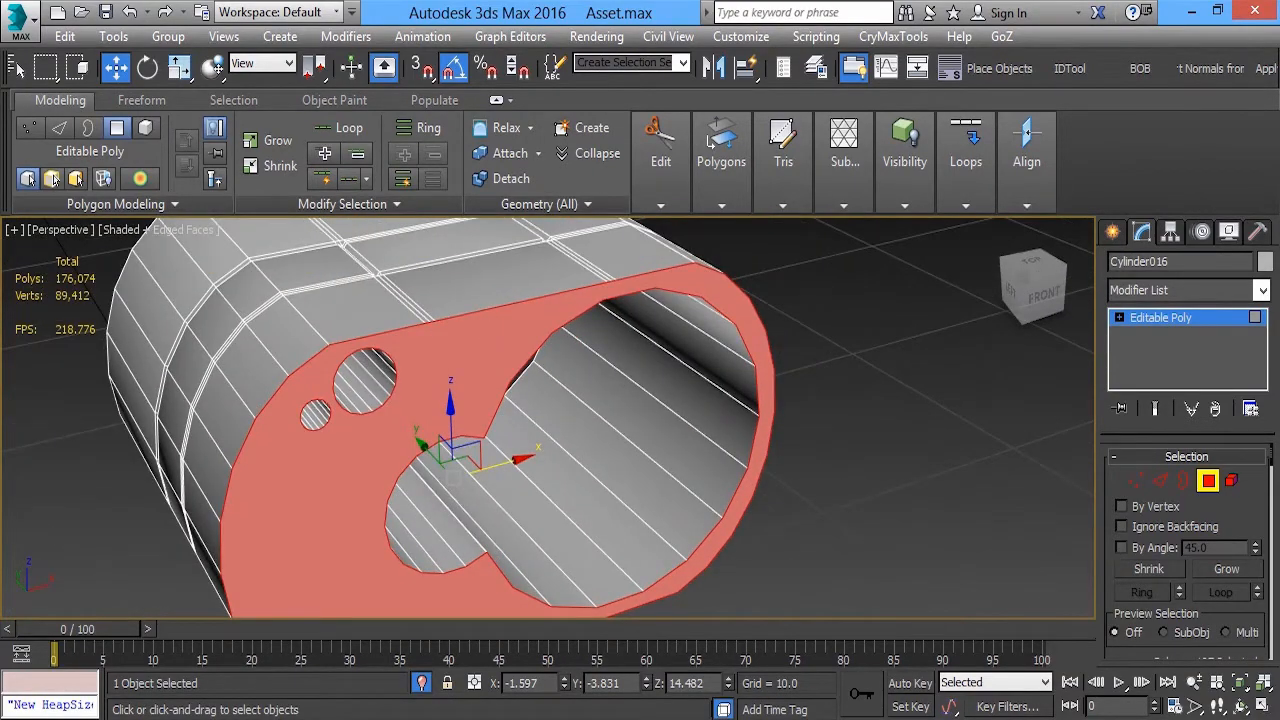
{"action": "left_click", "coordinate": [1136, 481]}
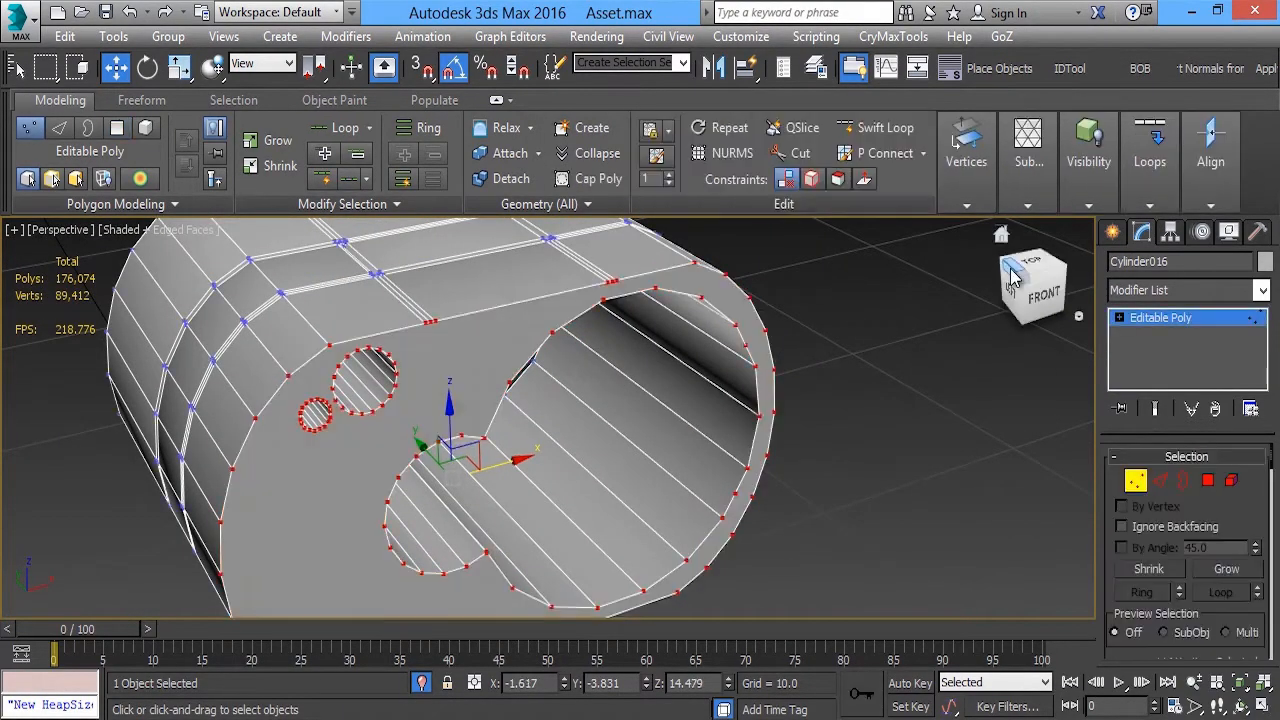
{"action": "left_click", "coordinate": [1158, 205]}
{"action": "left_click", "coordinate": [1047, 232]}
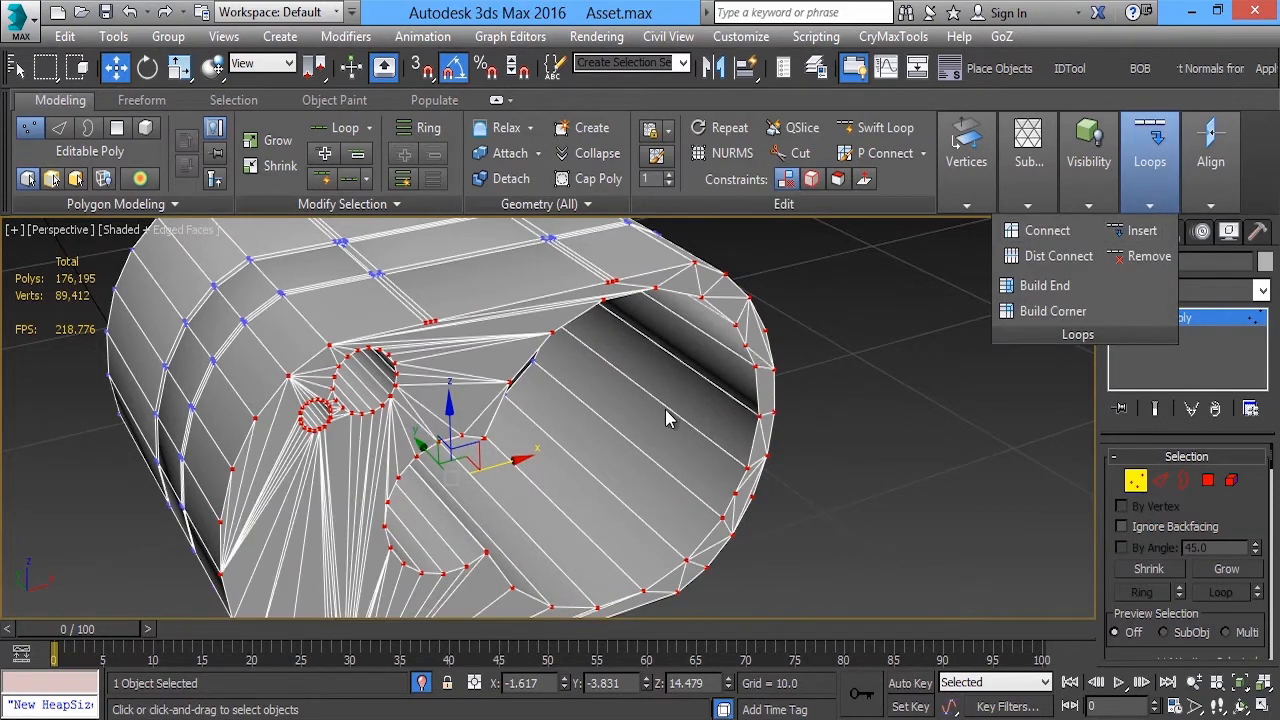
Quadrify the selected front end-face polygons with Quadrify Selection
{"action": "key", "text": "4"}
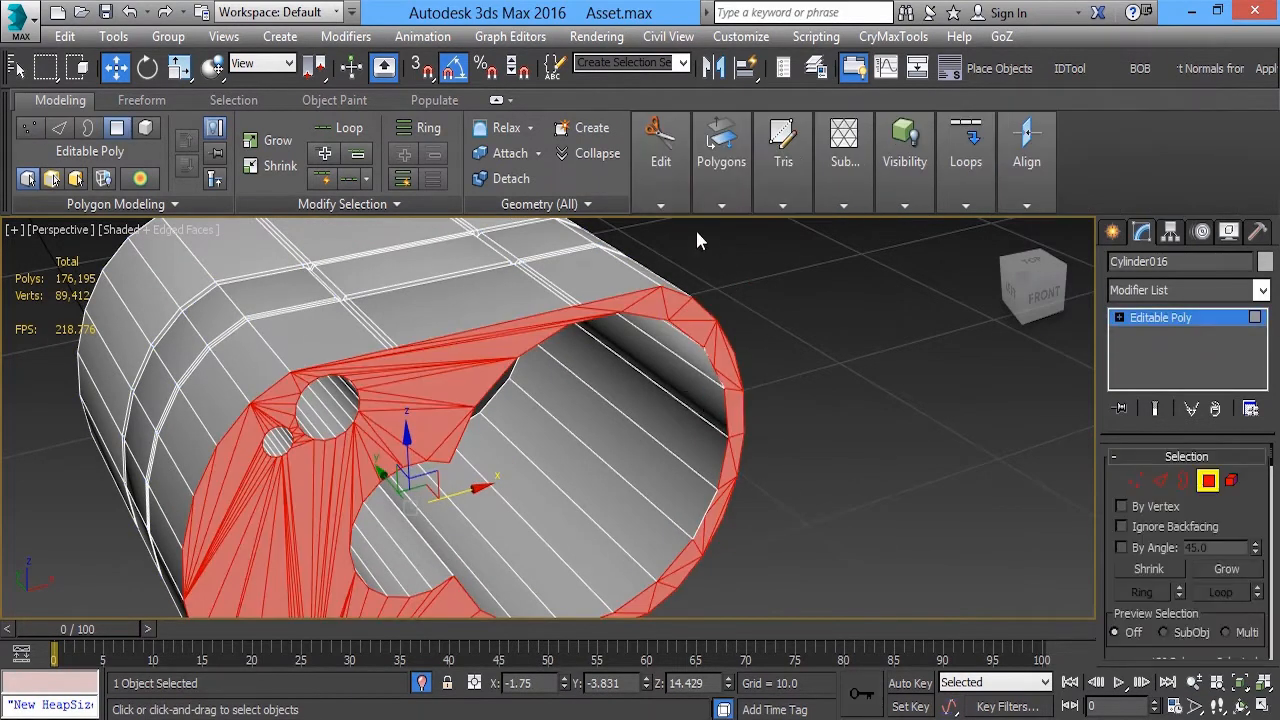
{"action": "mouse_move", "coordinate": [661, 180]}
{"action": "left_click", "coordinate": [565, 204]}
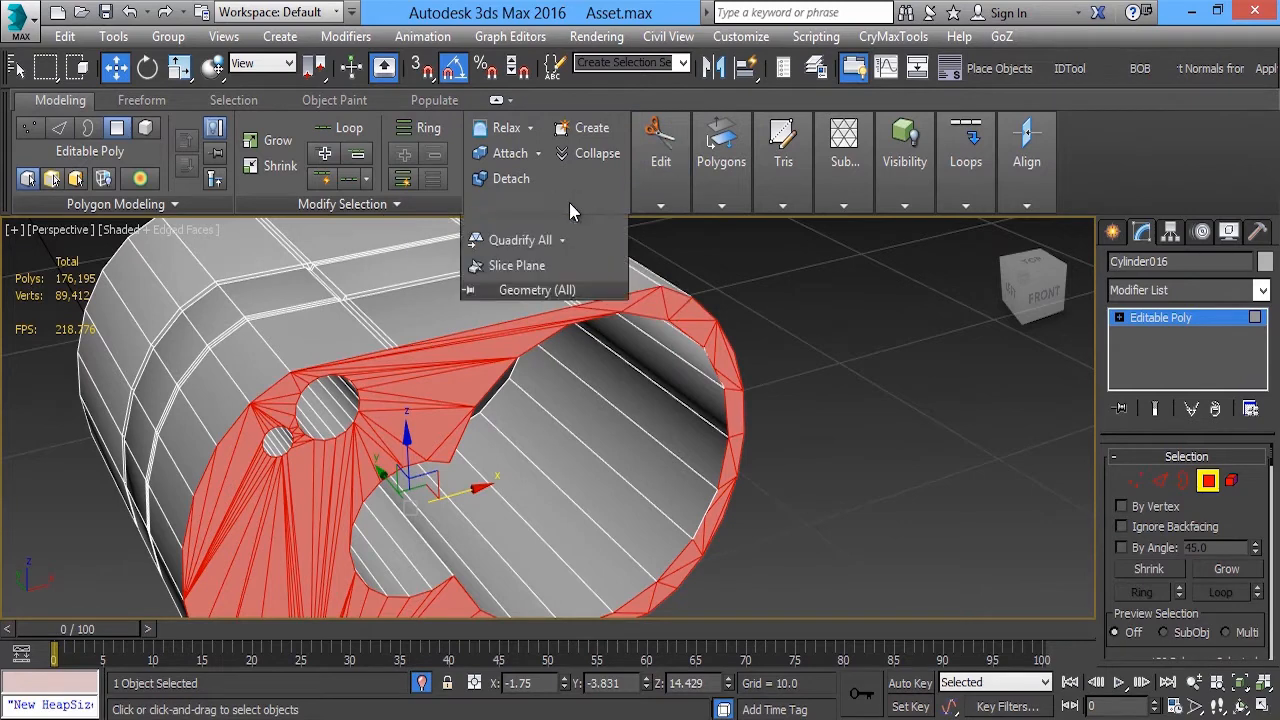
{"action": "left_click", "coordinate": [563, 241]}
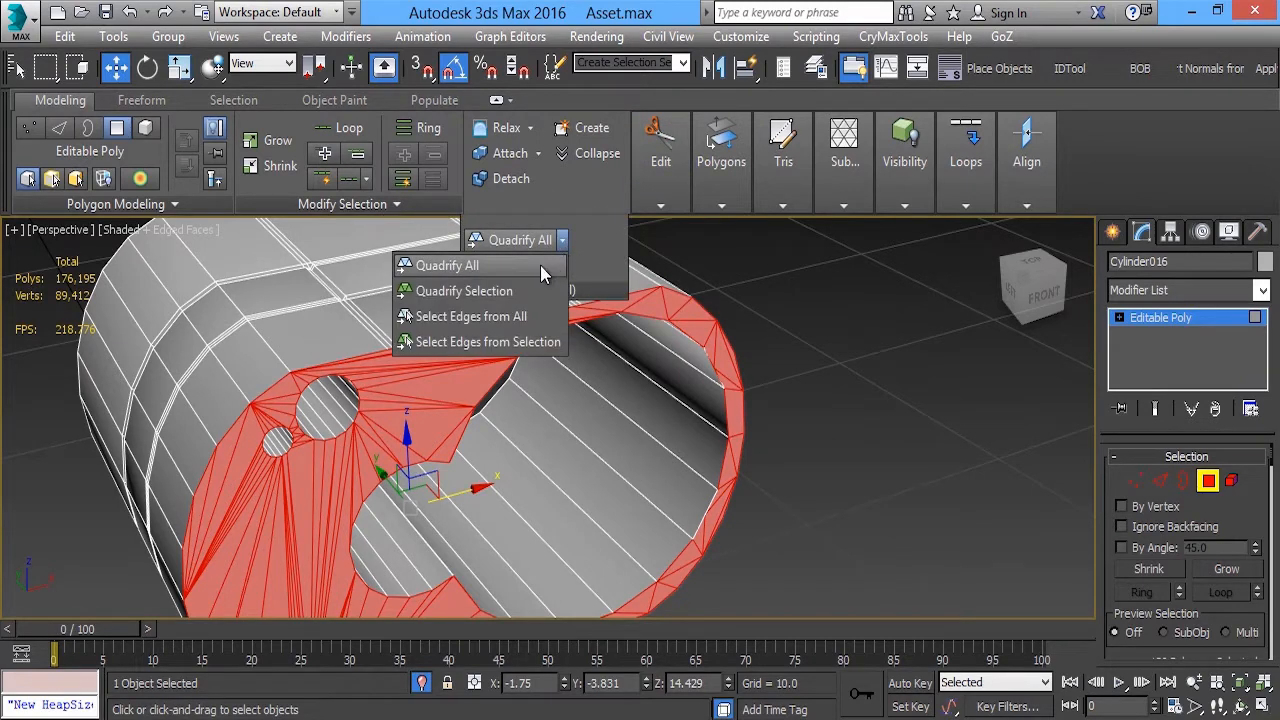
{"action": "left_click", "coordinate": [498, 296]}
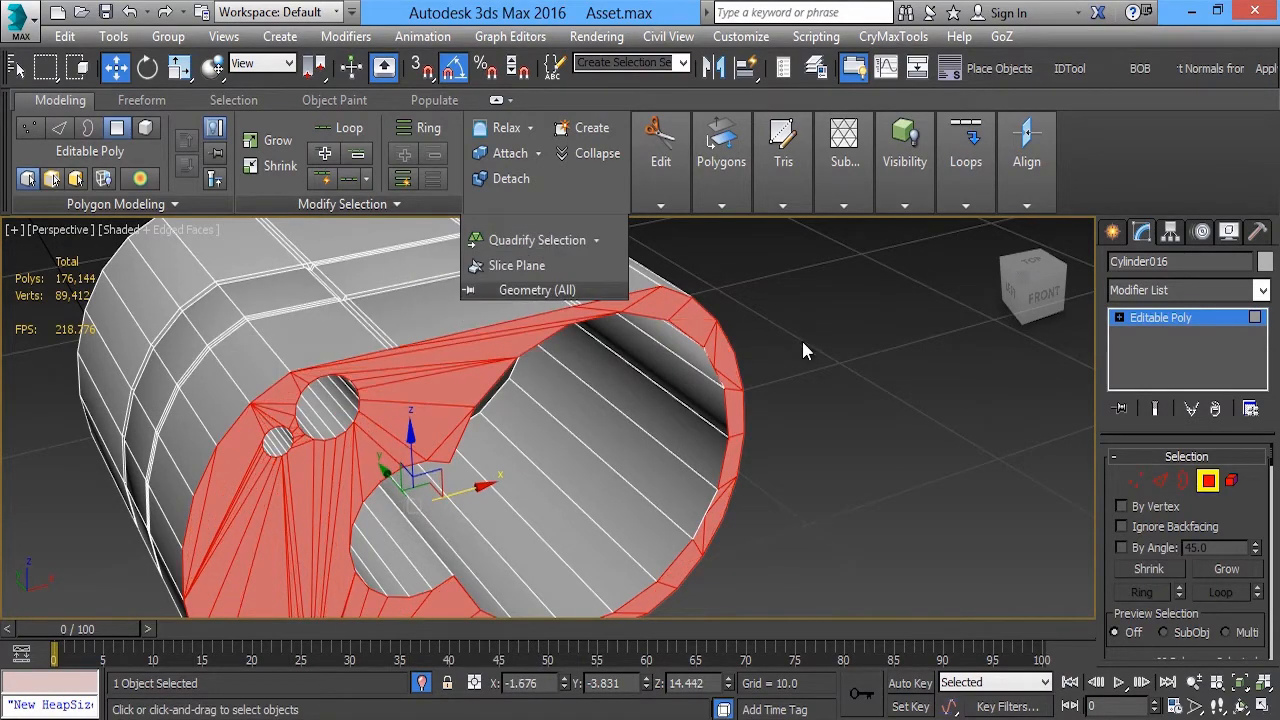
{"action": "left_click", "coordinate": [803, 343]}
Select the housing's rear end polygon, convert the selection to its vertices and connect them across the face
{"action": "scroll", "coordinate": [515, 383], "scroll_direction": "down", "scroll_amount": 4}
{"action": "middle_click_drag", "start_coordinate": [515, 383], "coordinate": [637, 410], "text": "alt"}
{"action": "left_click", "coordinate": [640, 414]}
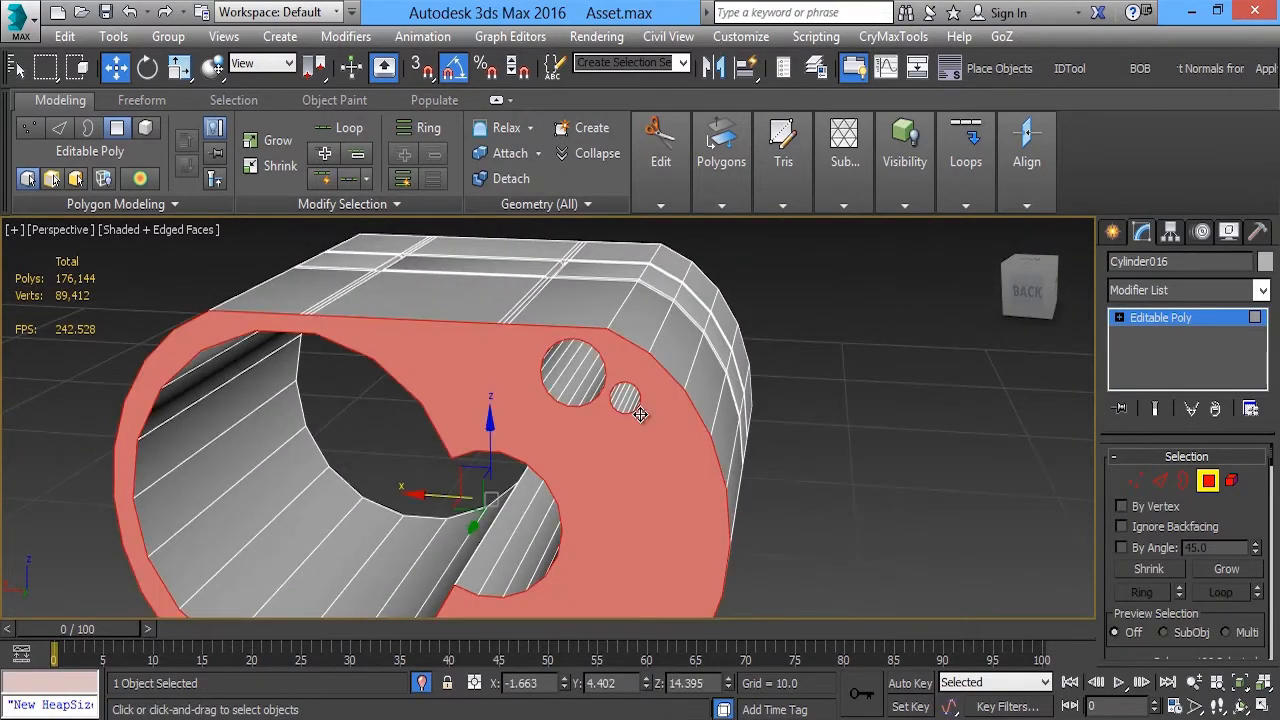
{"action": "left_click", "coordinate": [1140, 478]}
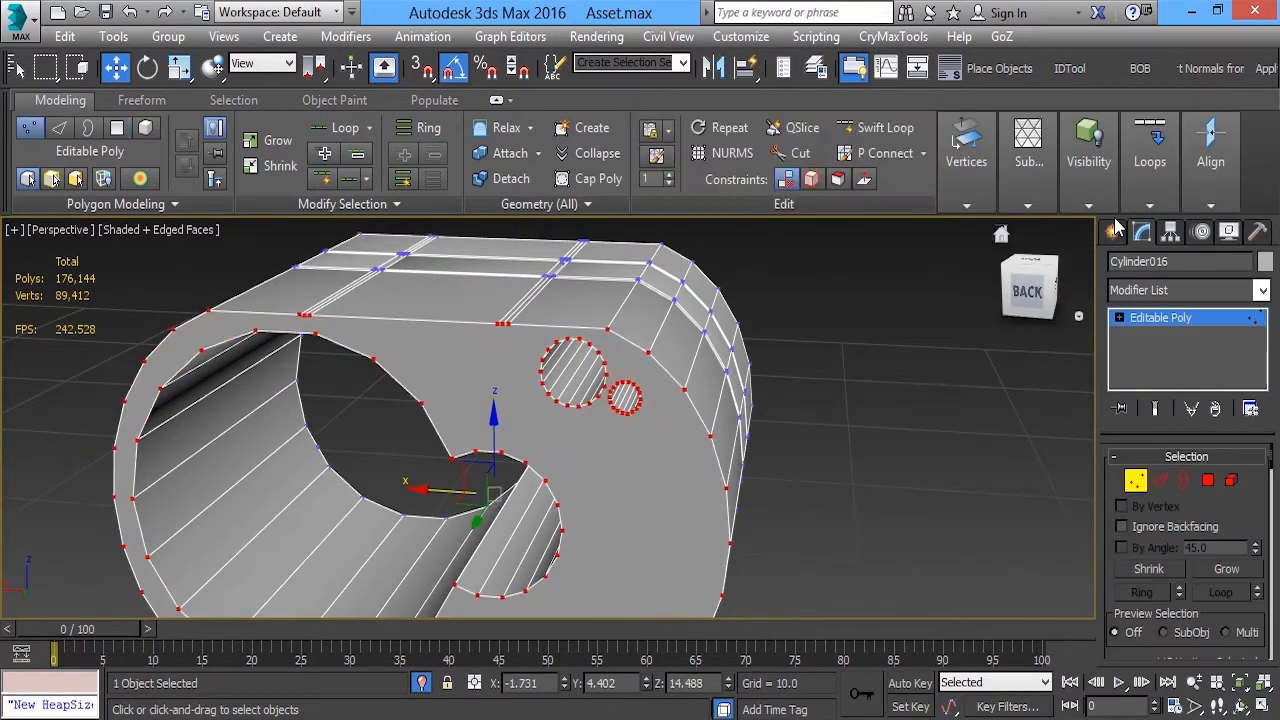
{"action": "mouse_move", "coordinate": [1130, 185]}
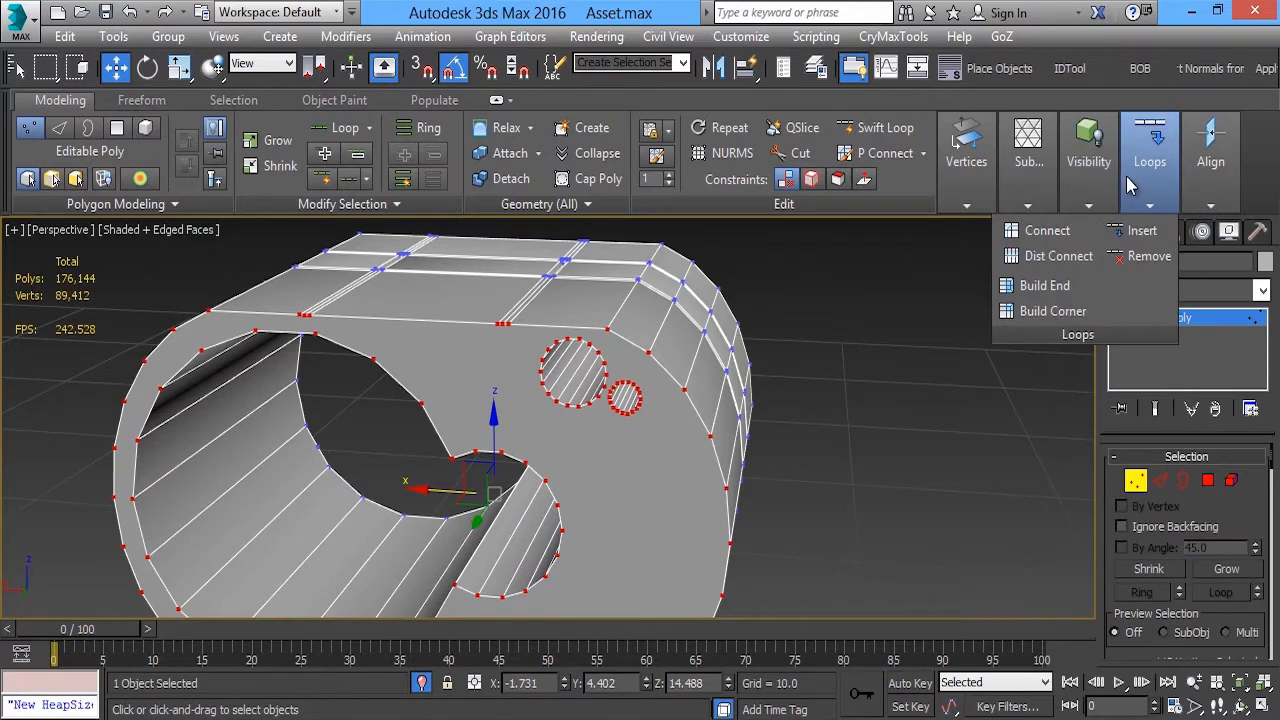
{"action": "left_click", "coordinate": [1040, 231]}
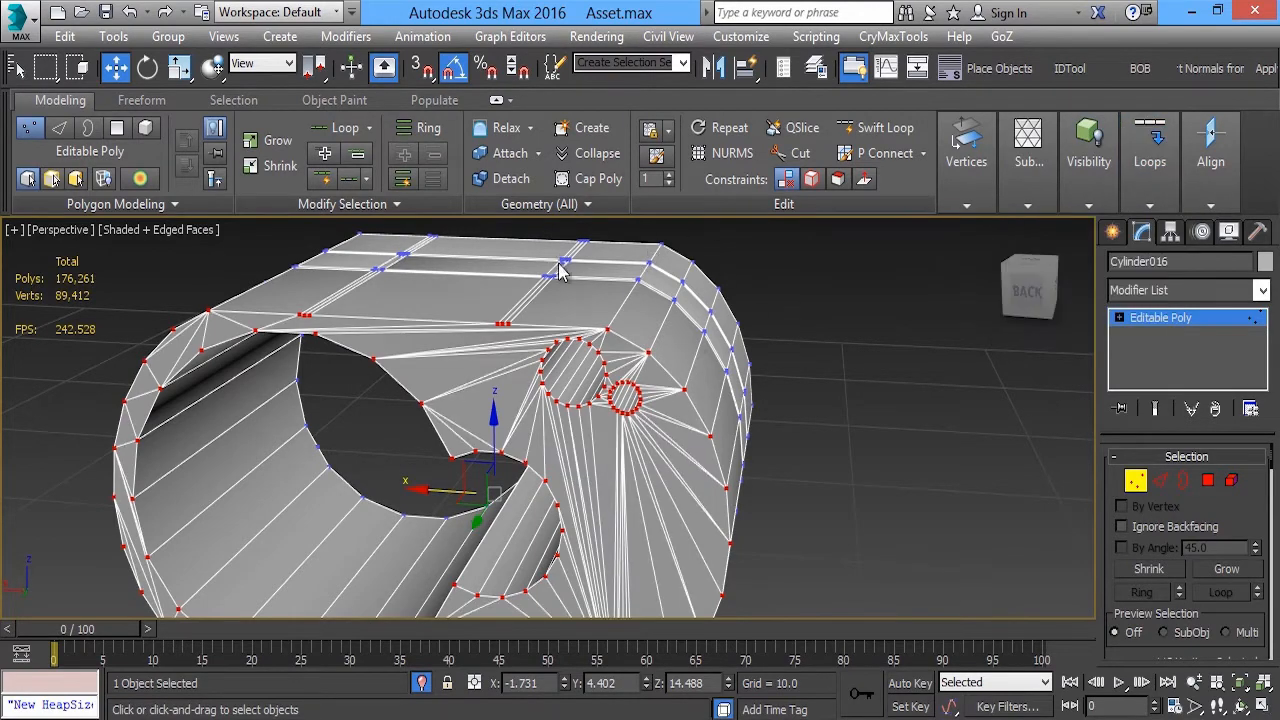
Quadrify the newly connected polygons of the rear end face
{"action": "key", "text": "4"}
{"action": "left_click", "coordinate": [572, 205]}
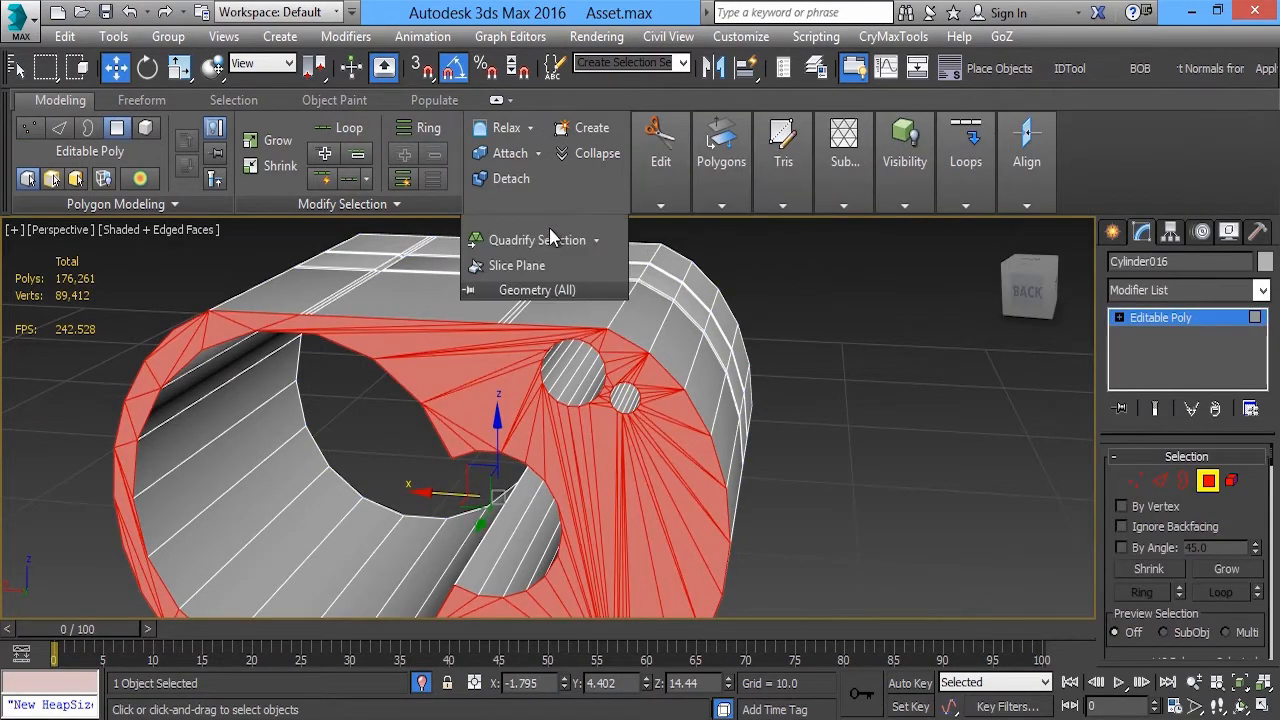
{"action": "left_click", "coordinate": [544, 238]}
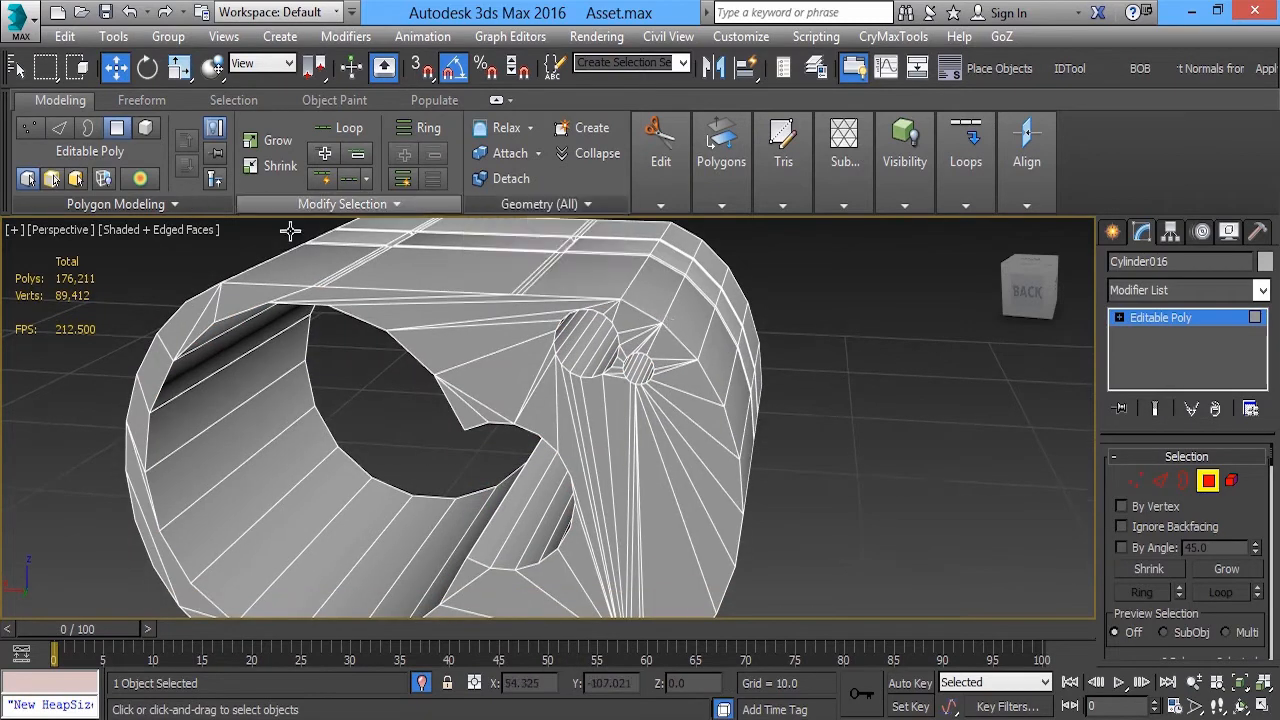
Target weld the two groups of three closely spaced vertices on the rear face's upper edge into single vertices
{"action": "key", "text": "1"}
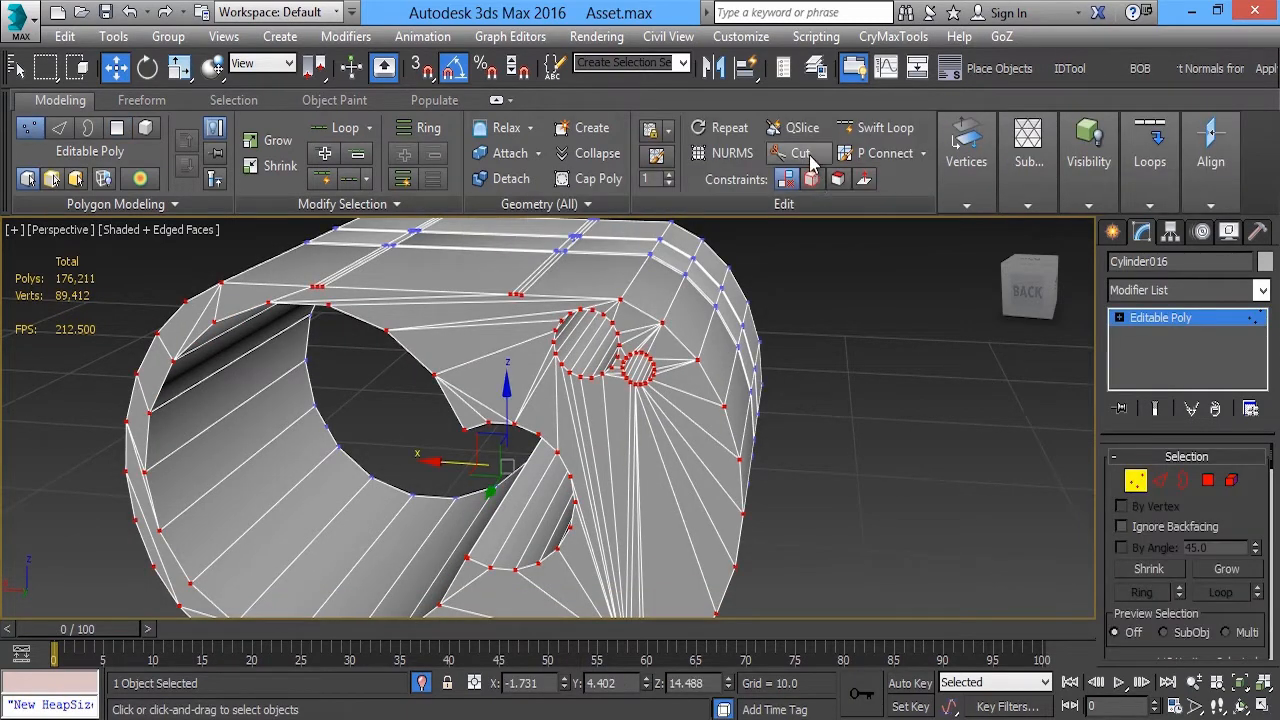
{"action": "left_click", "coordinate": [981, 205]}
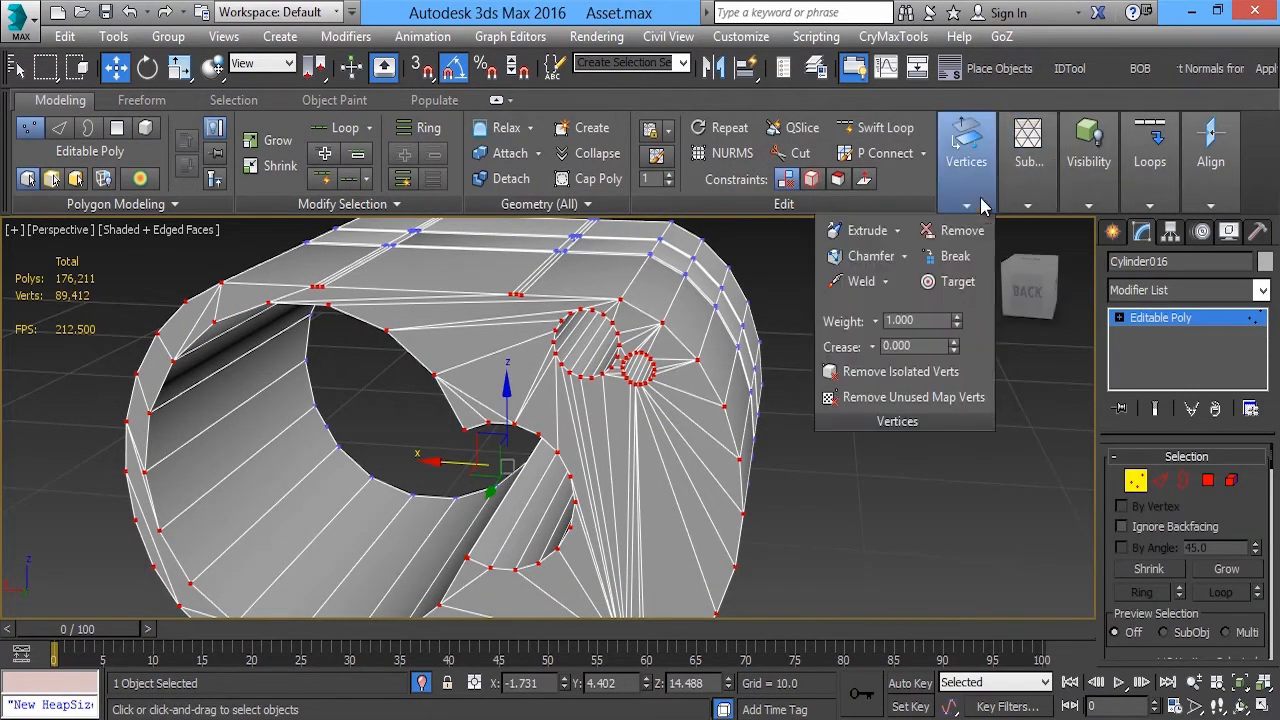
{"action": "left_click", "coordinate": [931, 288]}
{"action": "middle_click_drag", "start_coordinate": [680, 440], "coordinate": [492, 255], "text": "alt"}
{"action": "scroll", "coordinate": [471, 440], "scroll_direction": "up", "scroll_amount": 3}
{"action": "scroll", "coordinate": [492, 257], "scroll_direction": "up", "scroll_amount": 3}
{"action": "left_click_drag", "start_coordinate": [504, 343], "coordinate": [484, 343]}
{"action": "middle_click_drag", "start_coordinate": [484, 343], "coordinate": [746, 320], "text": "alt"}
{"action": "scroll", "coordinate": [790, 315], "scroll_direction": "up", "scroll_amount": 3}
{"action": "left_click_drag", "start_coordinate": [702, 341], "coordinate": [686, 340]}
{"action": "middle_click_drag", "start_coordinate": [686, 340], "coordinate": [532, 400], "text": "alt"}
{"action": "key", "text": "w"}
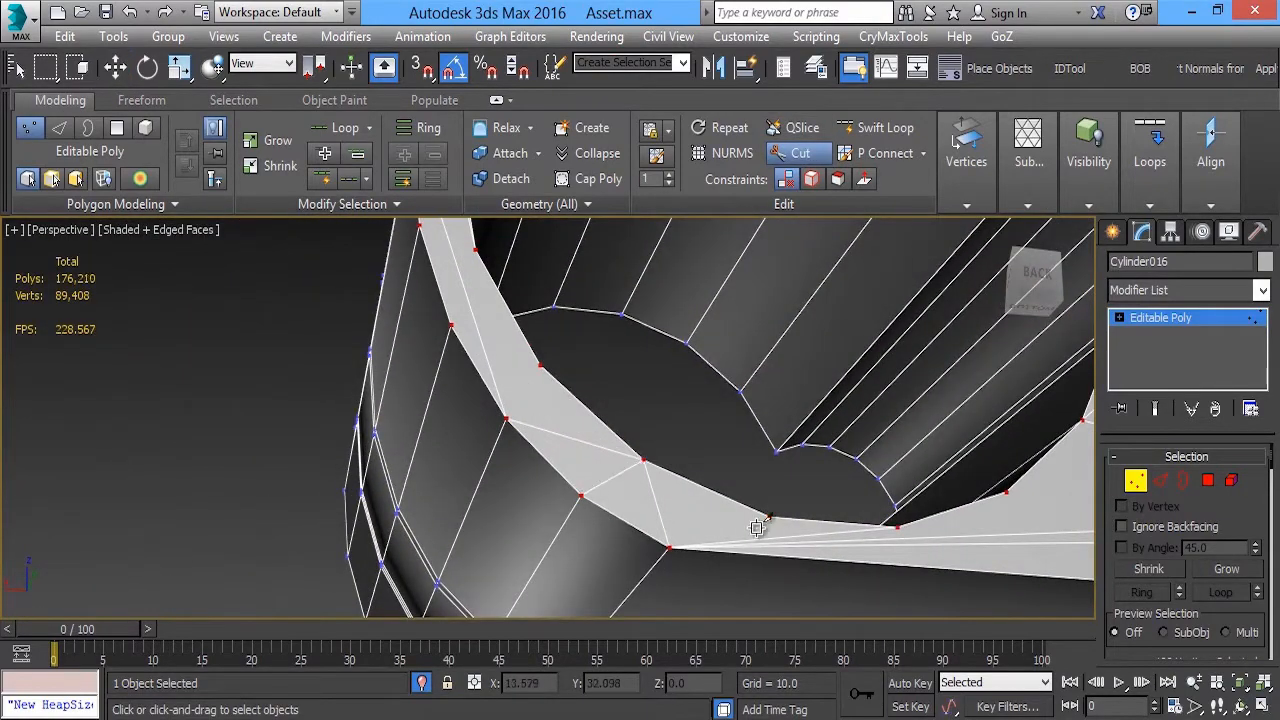
Cut cross edges through the rear face's narrow rim between the outer outline and the large opening
{"action": "left_click", "coordinate": [670, 548]}
{"action": "middle_click_drag", "start_coordinate": [670, 548], "coordinate": [344, 501], "text": "alt"}
{"action": "left_click", "coordinate": [803, 535]}
{"action": "mouse_move", "coordinate": [803, 535]}
{"action": "middle_mouse_down", "text": "alt"}
{"action": "mouse_move", "coordinate": [700, 457]}
{"action": "mouse_move", "coordinate": [449, 451]}
{"action": "mouse_move", "coordinate": [460, 481]}
{"action": "mouse_move", "coordinate": [427, 385]}
{"action": "middle_mouse_up", "text": "alt"}
{"action": "left_click", "coordinate": [411, 475]}
{"action": "key", "text": "w"}
Remove the surplus diagonal edges from the rear face's narrow rim together with their leftover vertices
{"action": "key", "text": "2"}
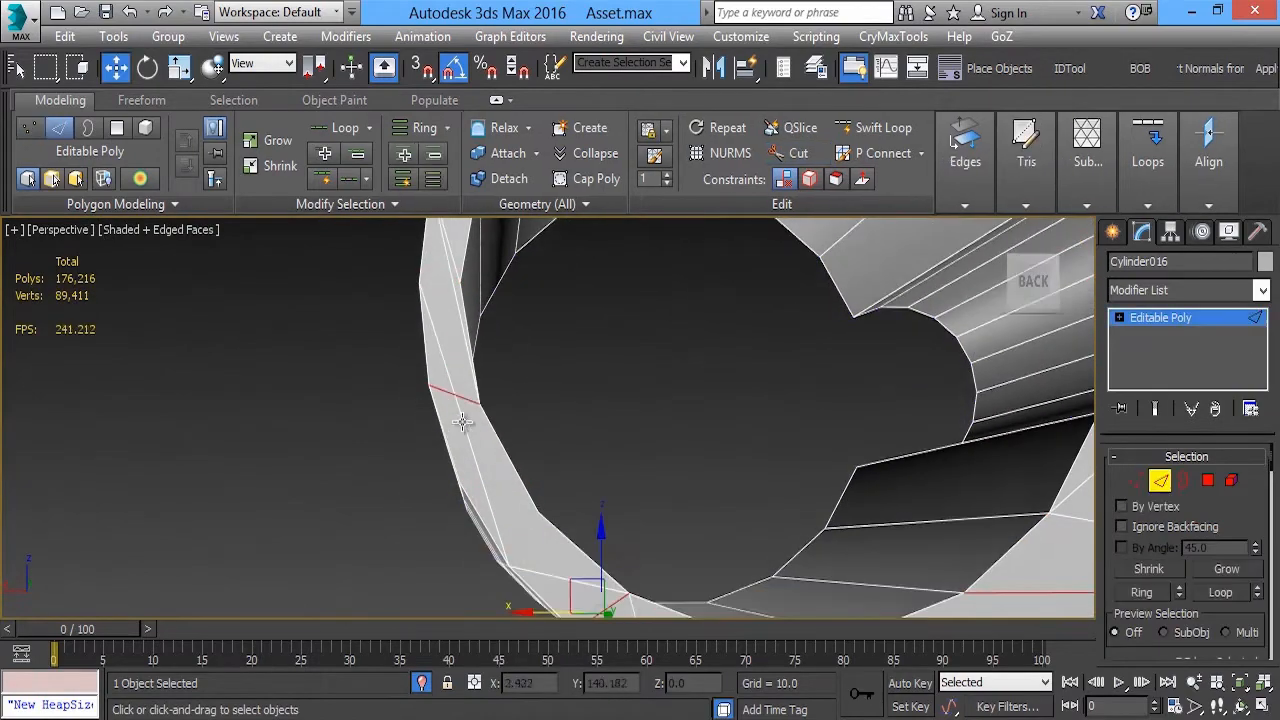
{"action": "left_click", "coordinate": [453, 281], "text": "ctrl"}
{"action": "key", "text": "ctrl+BackSpace"}
{"action": "middle_click_drag", "start_coordinate": [620, 355], "coordinate": [498, 595]}
{"action": "left_click", "coordinate": [426, 369]}
{"action": "key", "text": "ctrl+BackSpace"}
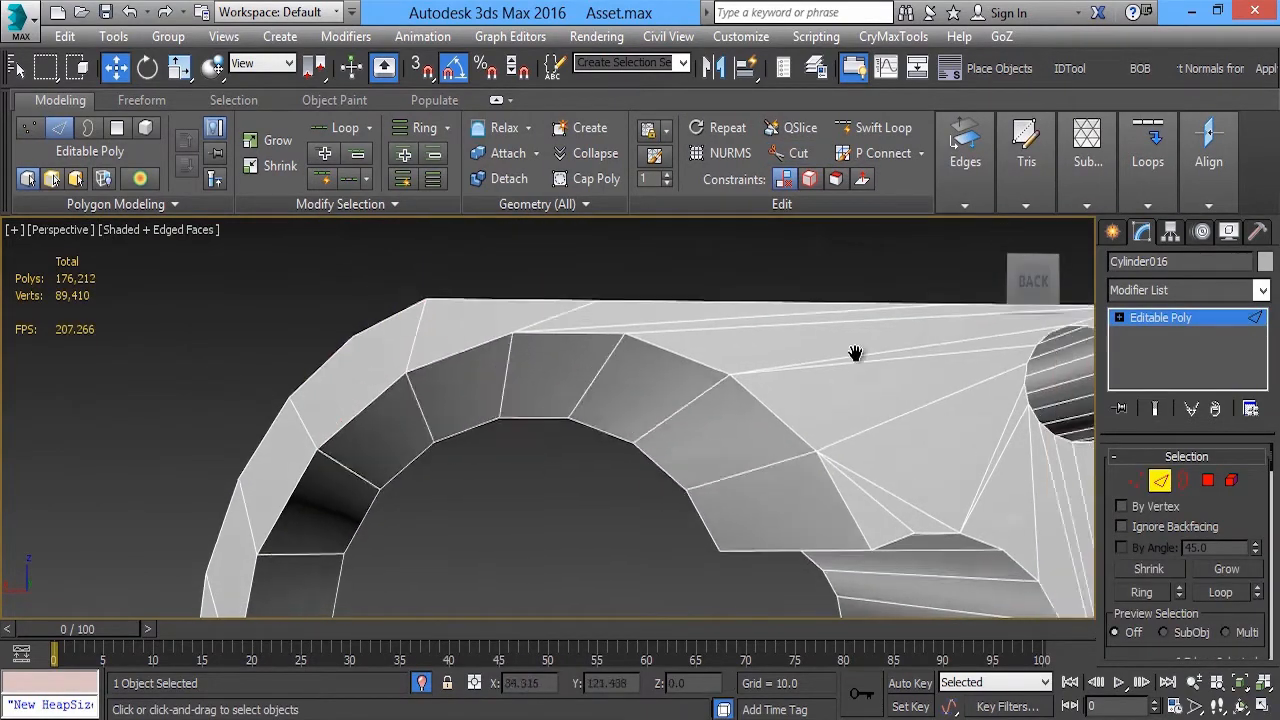
Remove the remaining surplus edges beside the large opening, along with their leftover vertices
{"action": "middle_click_drag", "start_coordinate": [895, 360], "coordinate": [612, 350]}
{"action": "left_click", "coordinate": [611, 305]}
{"action": "middle_click_drag", "start_coordinate": [611, 305], "coordinate": [752, 290], "text": "alt"}
{"action": "left_click", "coordinate": [742, 424]}
{"action": "left_click", "coordinate": [726, 360], "text": "ctrl"}
{"action": "key", "text": "ctrl+BackSpace"}
{"action": "left_click", "coordinate": [756, 320]}
{"action": "left_click", "coordinate": [754, 336], "text": "ctrl"}
{"action": "key", "text": "ctrl+BackSpace"}
Remove the surplus diagonal edge on the front face beside the corner where the small recess meets the large opening
{"action": "scroll", "coordinate": [720, 366], "scroll_direction": "down", "scroll_amount": 4}
{"action": "middle_click_drag", "start_coordinate": [720, 366], "coordinate": [660, 340], "text": "alt"}
{"action": "scroll", "coordinate": [620, 325], "scroll_direction": "up", "scroll_amount": 4}
{"action": "left_click", "coordinate": [579, 338]}
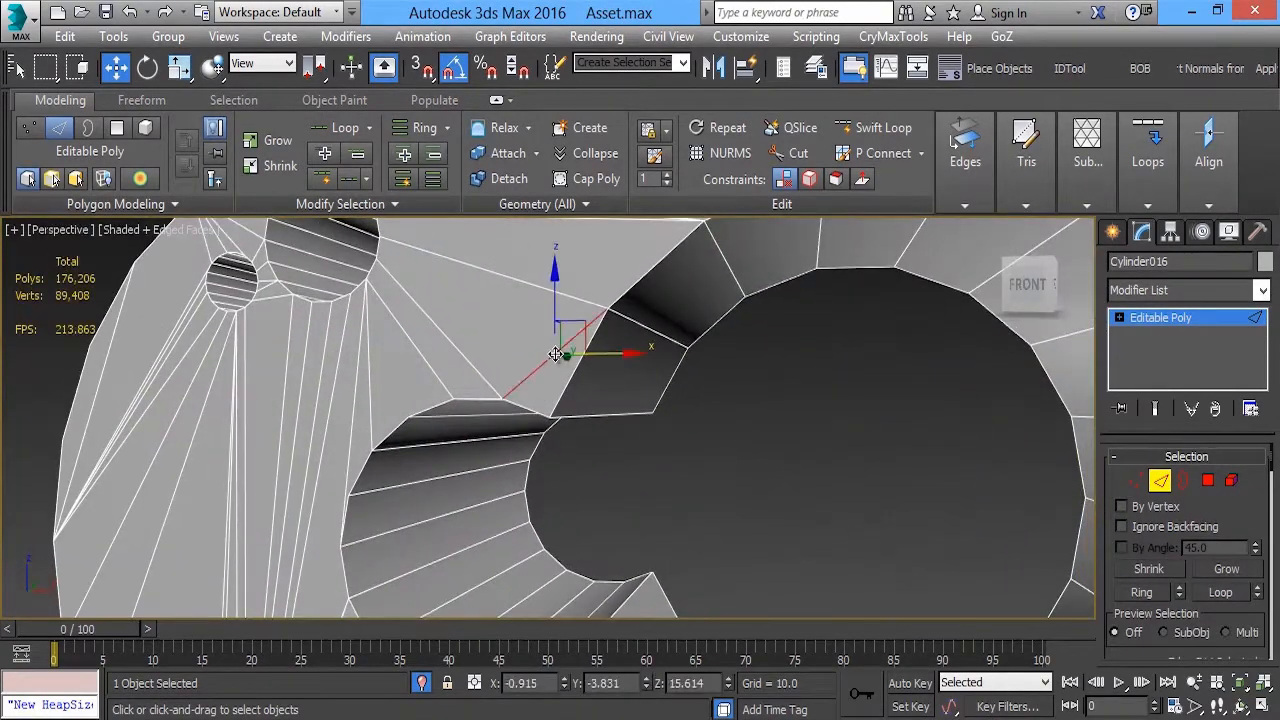
{"action": "key", "text": "ctrl+BackSpace"}
Target weld both groups of three closely spaced vertices on the front face's upper edge into single vertices
{"action": "middle_click_drag", "start_coordinate": [581, 342], "coordinate": [529, 465]}
{"action": "middle_click_drag", "start_coordinate": [806, 276], "coordinate": [815, 303], "text": "alt"}
{"action": "key", "text": "1"}
{"action": "mouse_move", "coordinate": [964, 170]}
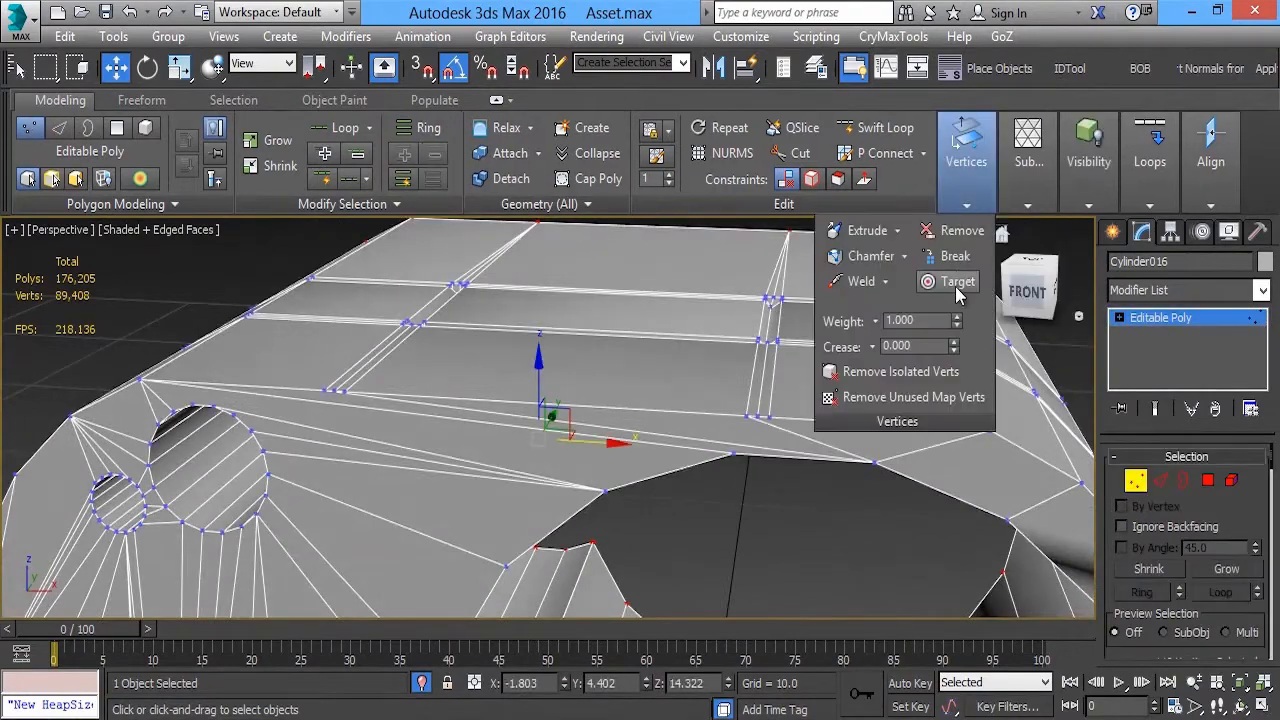
{"action": "left_click", "coordinate": [957, 288]}
{"action": "left_click", "coordinate": [769, 417]}
{"action": "left_click", "coordinate": [757, 416]}
{"action": "left_click", "coordinate": [746, 416]}
{"action": "left_click", "coordinate": [757, 416]}
{"action": "scroll", "coordinate": [345, 400], "scroll_direction": "up", "scroll_amount": 4}
{"action": "middle_click_drag", "start_coordinate": [345, 405], "coordinate": [373, 434], "text": "alt"}
{"action": "left_click", "coordinate": [477, 434]}
{"action": "left_click", "coordinate": [498, 435]}
{"action": "scroll", "coordinate": [498, 440], "scroll_direction": "down", "scroll_amount": 5}
{"action": "middle_click_drag", "start_coordinate": [498, 440], "coordinate": [451, 392], "text": "alt"}
Select all of the housing's vertices and weld the coincident ones
{"action": "key", "text": "1"}
Apply a Smooth modifier to the housing and collapse it into the editable poly
{"action": "key", "text": "1"}
{"action": "key", "text": "ctrl+a"}
{"action": "mouse_move", "coordinate": [964, 168]}
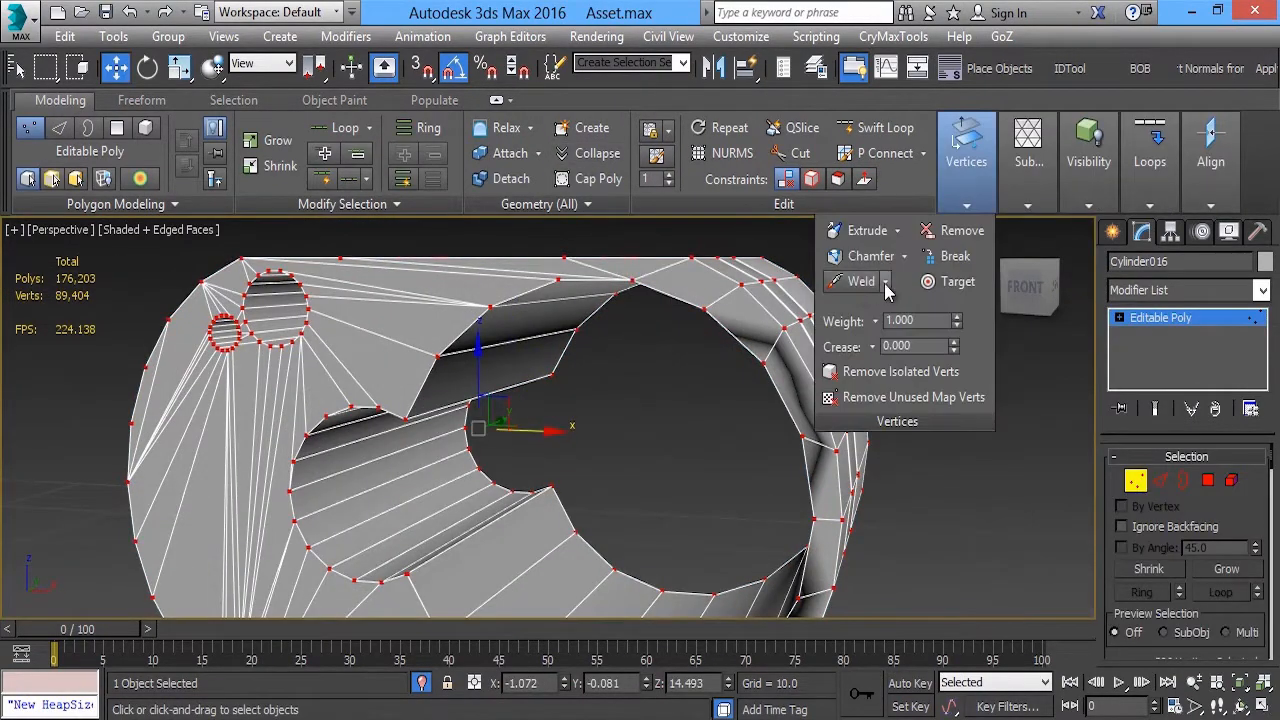
{"action": "left_click", "coordinate": [886, 284]}
{"action": "left_click", "coordinate": [560, 503]}
{"action": "scroll", "coordinate": [562, 490], "scroll_direction": "down", "scroll_amount": 3}
{"action": "middle_click_drag", "start_coordinate": [740, 420], "coordinate": [646, 367], "text": "alt"}
{"action": "scroll", "coordinate": [640, 384], "scroll_direction": "down", "scroll_amount": 4}
{"action": "key", "text": "1"}
{"action": "scroll", "coordinate": [646, 367], "scroll_direction": "up", "scroll_amount": 4}
{"action": "left_click", "coordinate": [1261, 289]}
{"action": "left_click", "coordinate": [1144, 181]}
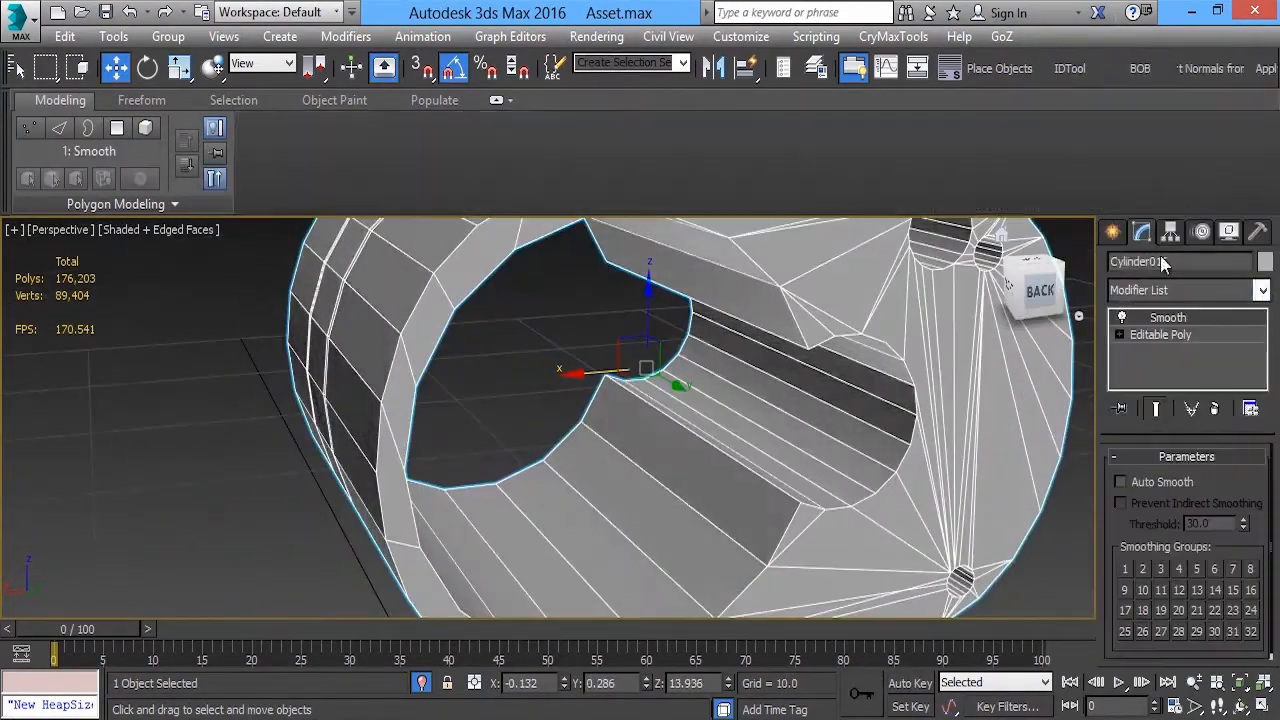
{"action": "right_click", "coordinate": [1160, 318]}
{"action": "left_click", "coordinate": [1078, 475]}
{"action": "left_click", "coordinate": [530, 370]}
{"action": "scroll", "coordinate": [530, 370], "scroll_direction": "down", "scroll_amount": 4}
{"action": "middle_click_drag", "start_coordinate": [560, 374], "coordinate": [606, 369], "text": "alt"}
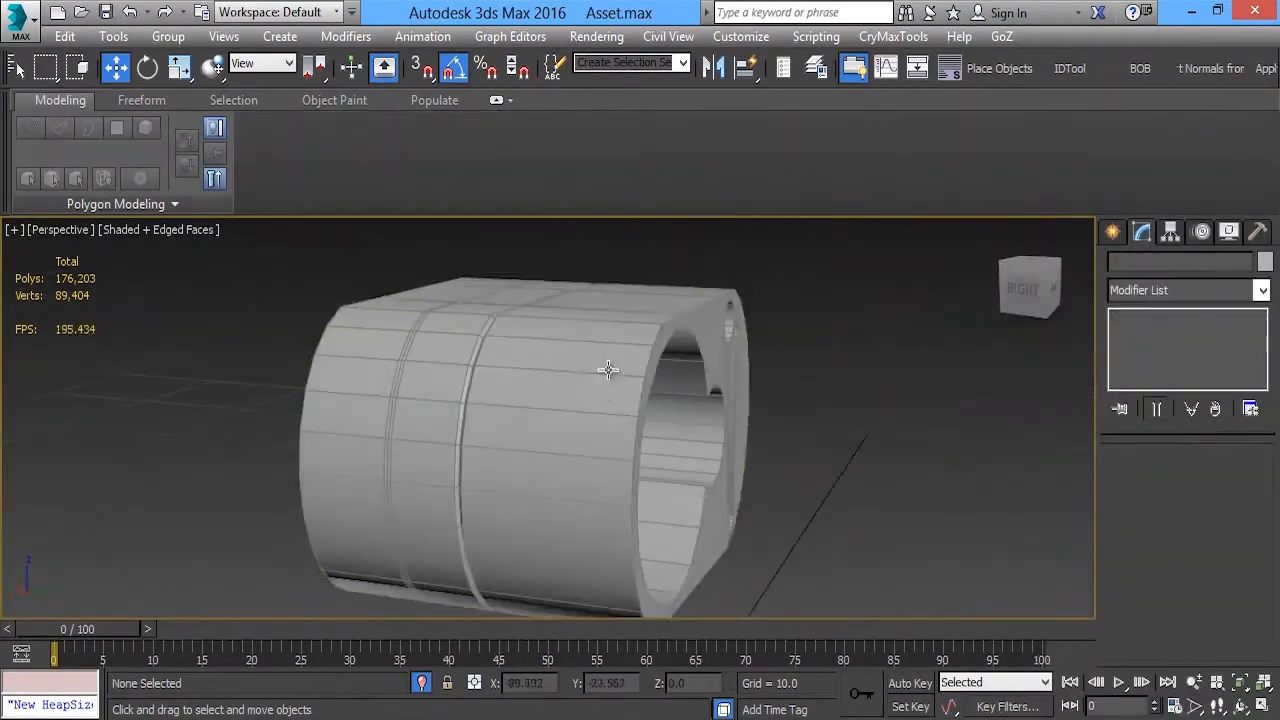
Reselect the housing and merge the stray vertices at the corners where the small recess meets the large opening
{"action": "left_click", "coordinate": [606, 369]}
{"action": "scroll", "coordinate": [606, 369], "scroll_direction": "up", "scroll_amount": 4}
{"action": "middle_click_drag", "start_coordinate": [566, 327], "coordinate": [600, 345], "text": "alt"}
{"action": "scroll", "coordinate": [563, 400], "scroll_direction": "up", "scroll_amount": 4}
{"action": "key", "text": "1"}
{"action": "left_click", "coordinate": [547, 413]}
{"action": "scroll", "coordinate": [553, 408], "scroll_direction": "down", "scroll_amount": 4}
{"action": "mouse_move", "coordinate": [556, 405]}
{"action": "middle_mouse_down", "text": "alt"}
{"action": "mouse_move", "coordinate": [485, 388]}
{"action": "mouse_move", "coordinate": [648, 383]}
{"action": "mouse_move", "coordinate": [540, 468]}
{"action": "middle_mouse_up", "text": "alt"}
{"action": "scroll", "coordinate": [690, 300], "scroll_direction": "up", "scroll_amount": 2}
{"action": "left_click", "coordinate": [708, 287]}
{"action": "middle_click_drag", "start_coordinate": [92, 339], "coordinate": [161, 290]}
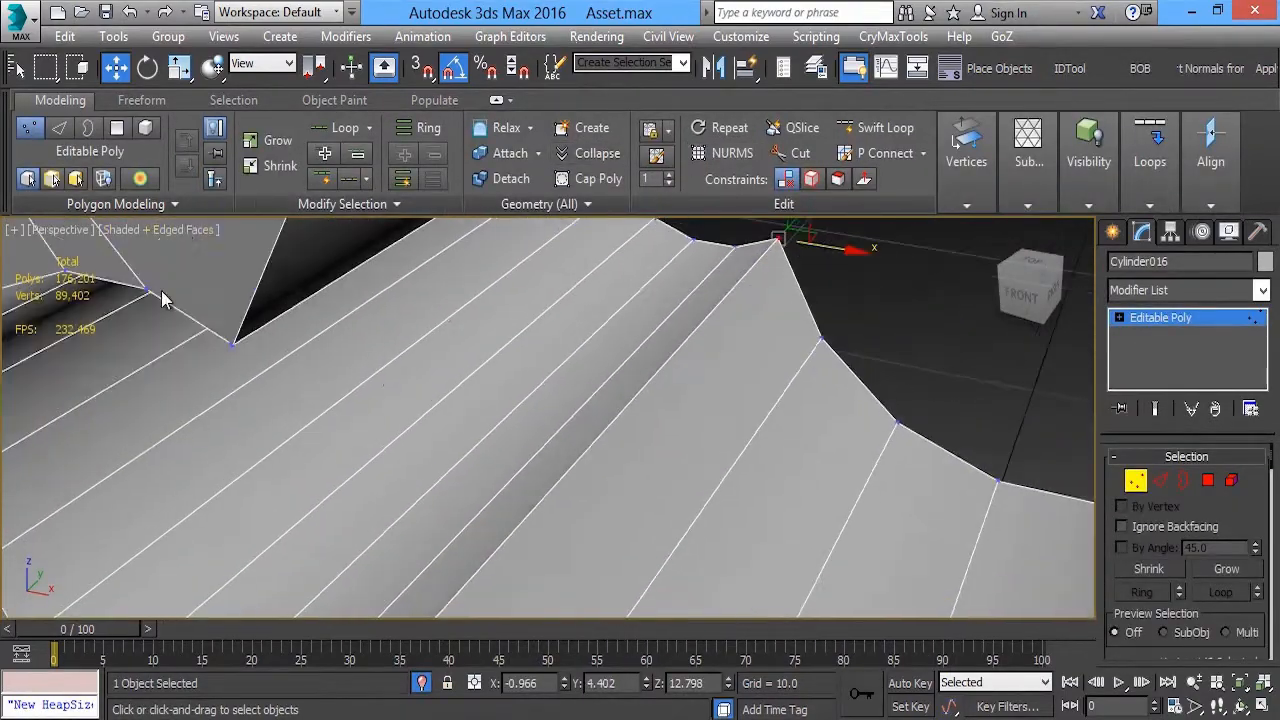
Set the viewport statistics to show Total + Selection counts
{"action": "left_click", "coordinate": [180, 231]}
{"action": "left_click", "coordinate": [244, 625]}
{"action": "left_click", "coordinate": [742, 283]}
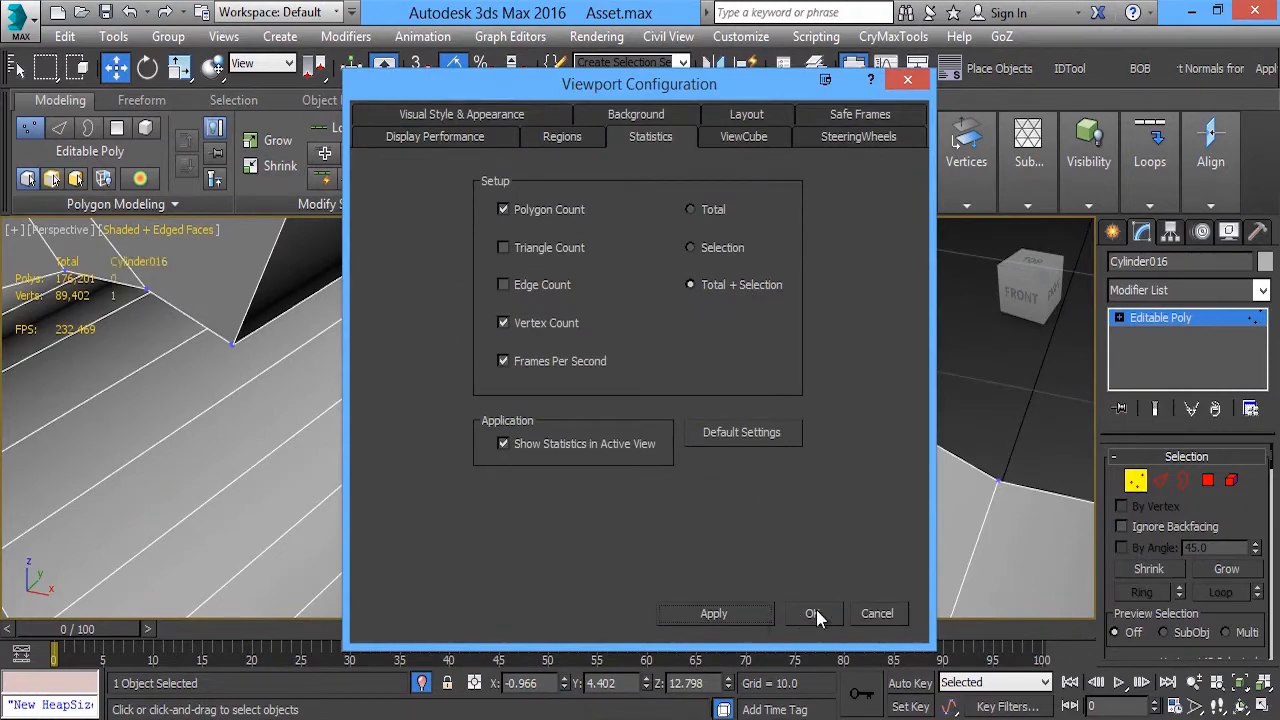
{"action": "left_click", "coordinate": [814, 533]}
Collapse the remaining stray vertices at the large opening's edge into a single vertex
{"action": "scroll", "coordinate": [344, 397], "scroll_direction": "down", "scroll_amount": 3}
{"action": "scroll", "coordinate": [344, 397], "scroll_direction": "up", "scroll_amount": 2}
{"action": "middle_click_drag", "start_coordinate": [722, 337], "coordinate": [480, 377], "text": "alt"}
{"action": "left_click", "coordinate": [597, 153]}
Ring-select the edges along the opening's inner wall and connect them with 2 segments, spreading the new loops with Pinch
{"action": "key", "text": "2"}
{"action": "key", "text": "alt+r"}
{"action": "mouse_move", "coordinate": [640, 392]}
{"action": "middle_mouse_down", "text": "alt"}
{"action": "mouse_move", "coordinate": [677, 411]}
{"action": "mouse_move", "coordinate": [650, 402]}
{"action": "middle_mouse_up", "text": "alt"}
{"action": "mouse_move", "coordinate": [1156, 203]}
{"action": "left_click", "coordinate": [975, 232], "text": "shift"}
{"action": "left_click", "coordinate": [563, 425]}
{"action": "middle_click_drag", "start_coordinate": [535, 441], "coordinate": [568, 459], "text": "alt"}
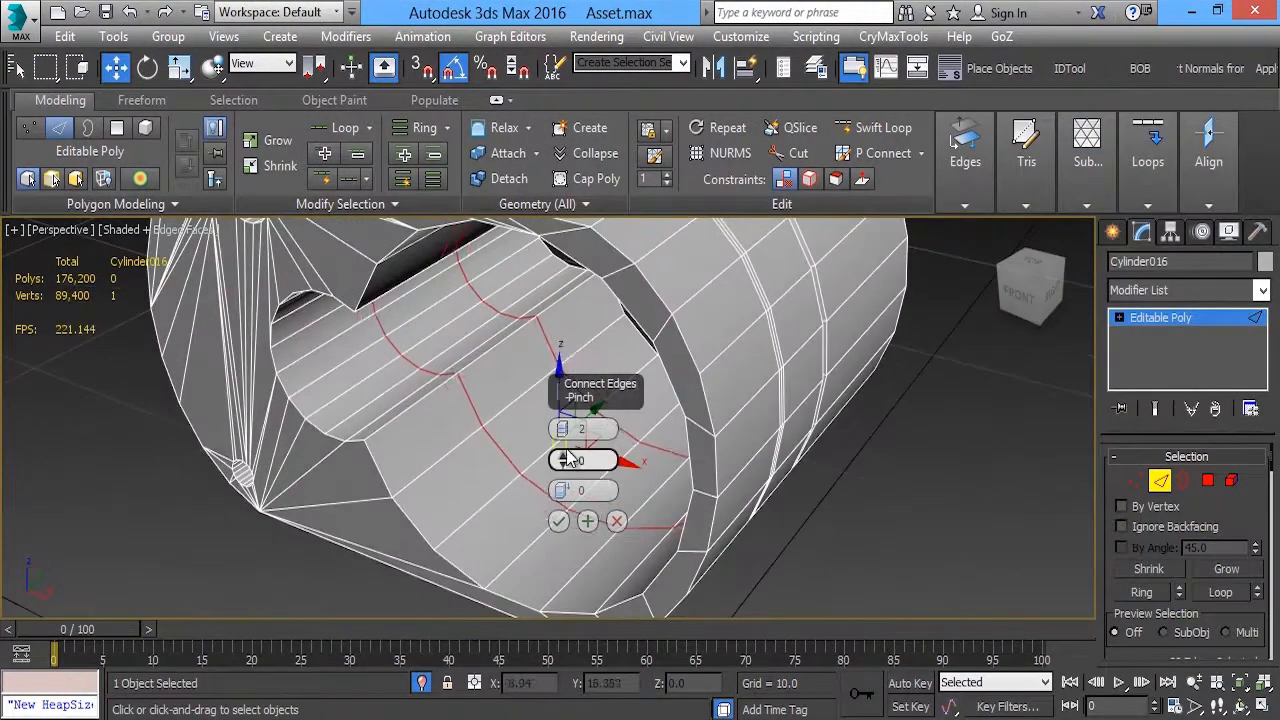
Delete the band of polygons between the two new loops on the opening's inner wall
{"action": "key", "text": "4"}
{"action": "left_click", "coordinate": [527, 380]}
{"action": "middle_click_drag", "start_coordinate": [559, 510], "coordinate": [509, 400], "text": "alt"}
{"action": "left_click", "coordinate": [543, 417], "text": "shift"}
{"action": "middle_click_drag", "start_coordinate": [617, 414], "coordinate": [610, 441]}
{"action": "key", "text": "Delete"}
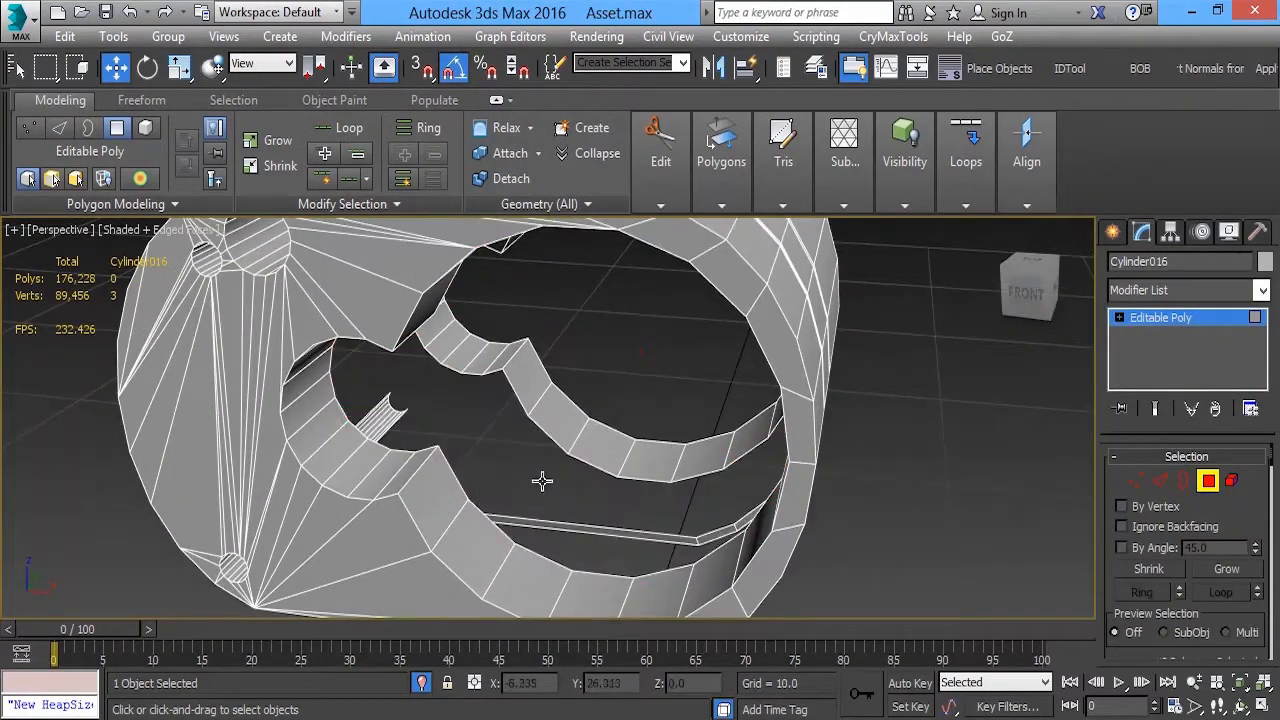
Select the two open borders left inside the opening and cap them
{"action": "key", "text": "3"}
{"action": "middle_click_drag", "start_coordinate": [541, 505], "coordinate": [797, 497], "text": "alt"}
{"action": "left_click", "coordinate": [520, 537]}
{"action": "left_click", "coordinate": [600, 174]}
Convert the back-side cap polygon's selection to its vertices and connect them across the cap
{"action": "key", "text": "4"}
{"action": "left_click", "coordinate": [686, 417]}
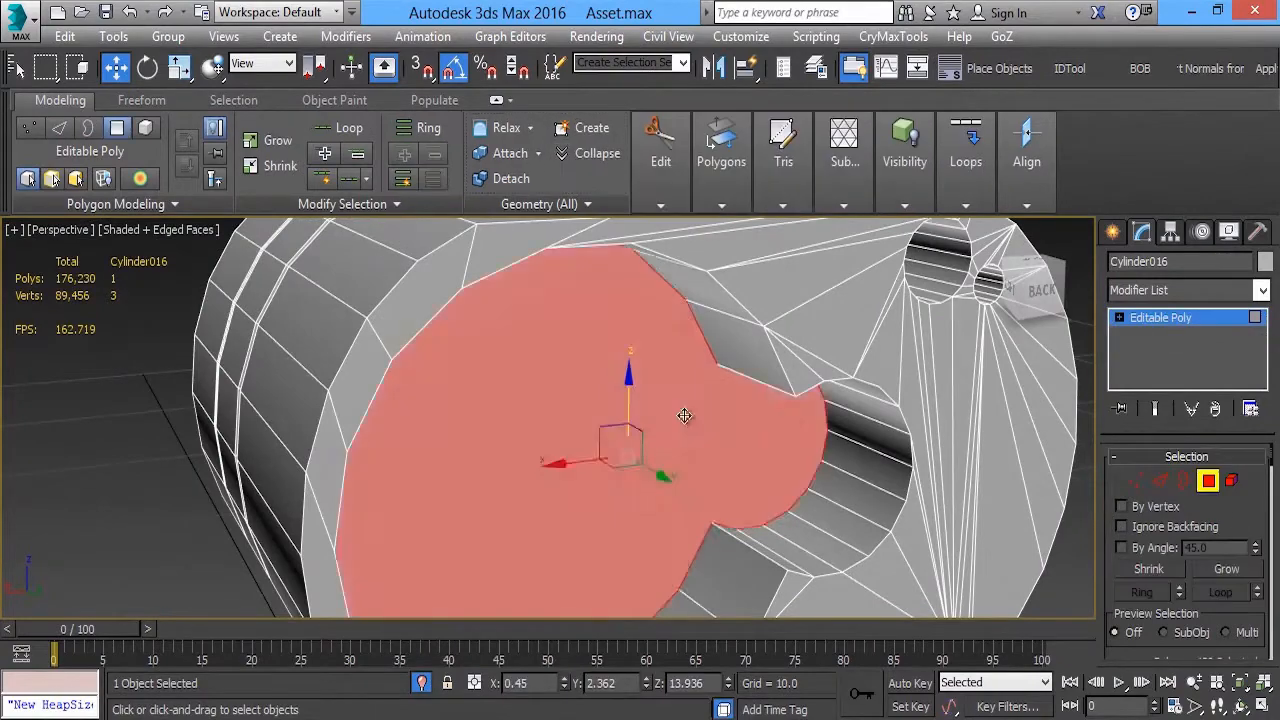
{"action": "middle_click_drag", "start_coordinate": [686, 417], "coordinate": [731, 427], "text": "alt"}
{"action": "left_click", "coordinate": [1138, 477], "text": "ctrl"}
{"action": "mouse_move", "coordinate": [964, 160]}
{"action": "mouse_move", "coordinate": [1150, 180]}
{"action": "left_click", "coordinate": [1045, 230]}
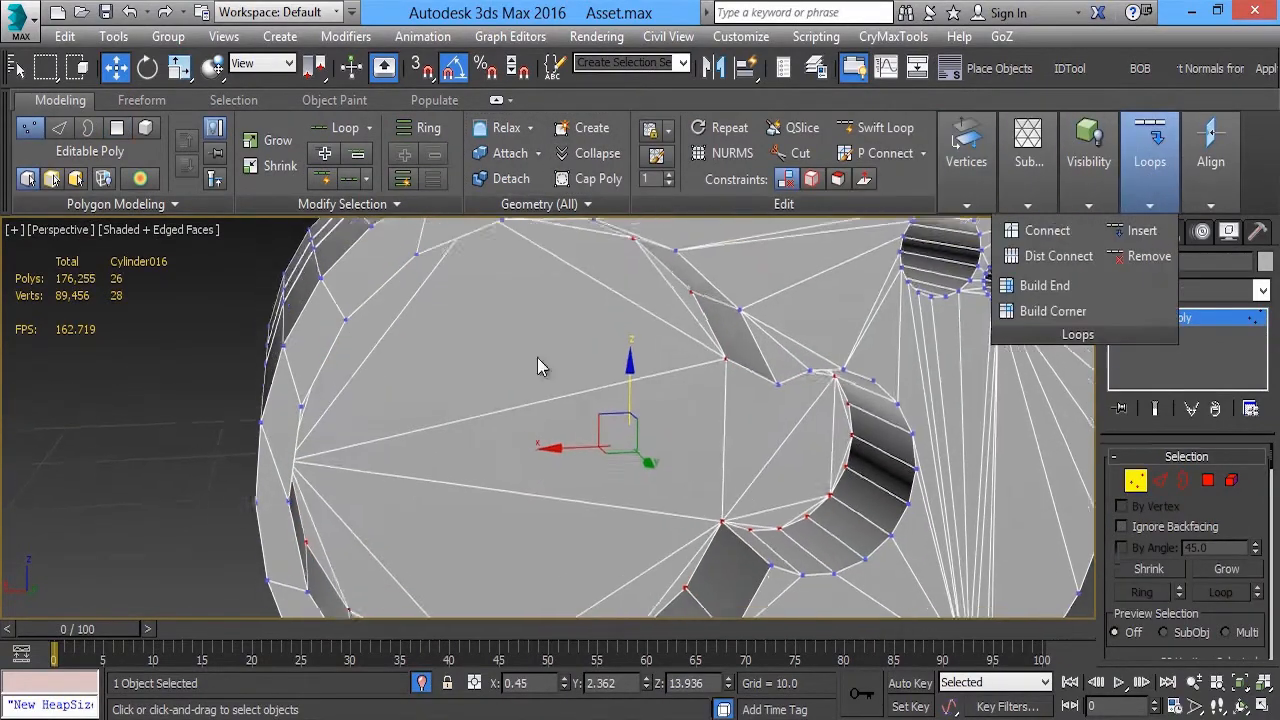
Connect the vertices of the front-side cap polygon in the same way and leave sub-object editing
{"action": "middle_click_drag", "start_coordinate": [537, 357], "coordinate": [823, 297], "text": "alt"}
{"action": "key", "text": "4"}
{"action": "left_click", "coordinate": [823, 297]}
{"action": "mouse_move", "coordinate": [984, 192]}
{"action": "left_click", "coordinate": [1138, 480], "text": "ctrl"}
{"action": "mouse_move", "coordinate": [1148, 180]}
{"action": "left_click", "coordinate": [1051, 232]}
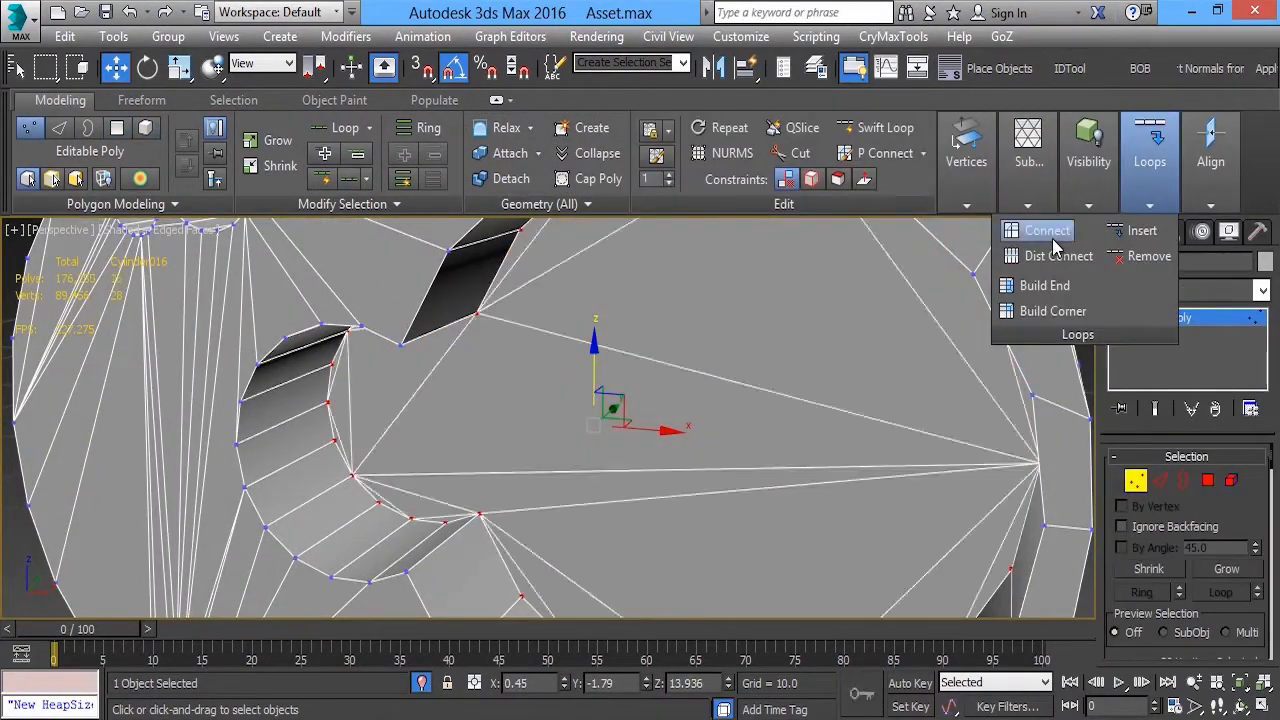
{"action": "scroll", "coordinate": [548, 400], "scroll_direction": "down", "scroll_amount": 5}
{"action": "key", "text": "1"}
Add an Edit Poly modifier on top of the housing's Editable Poly
{"action": "middle_click_drag", "start_coordinate": [330, 360], "coordinate": [640, 400], "text": "alt"}
{"action": "scroll", "coordinate": [406, 387], "scroll_direction": "up", "scroll_amount": 3}
{"action": "scroll", "coordinate": [680, 423], "scroll_direction": "down", "scroll_amount": 3}
{"action": "scroll", "coordinate": [449, 386], "scroll_direction": "up", "scroll_amount": 3}
{"action": "left_click", "coordinate": [1240, 290]}
{"action": "left_click", "coordinate": [1166, 113]}
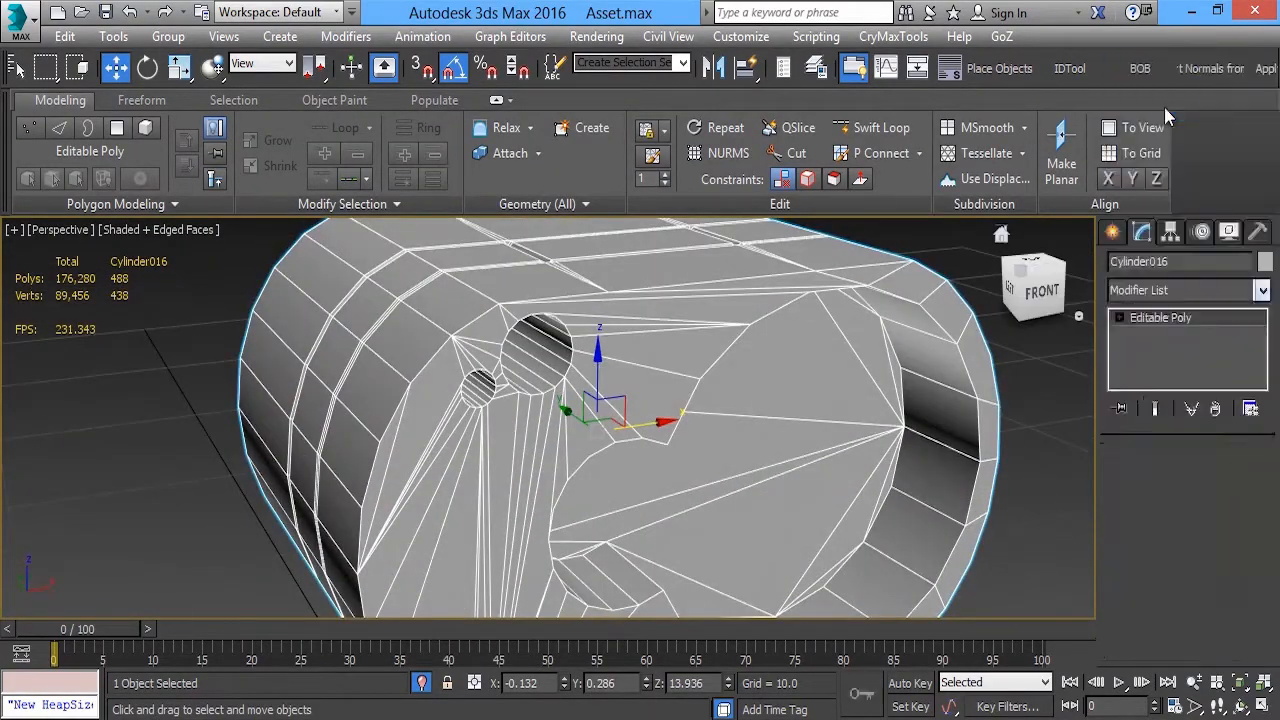
Insert Swift Loop support edges along the large opening's inner wall, close to its rim and inner cap
{"action": "middle_click_drag", "start_coordinate": [430, 320], "coordinate": [582, 350], "text": "alt"}
{"action": "left_click", "coordinate": [872, 128]}
{"action": "scroll", "coordinate": [566, 355], "scroll_direction": "up", "scroll_amount": 3}
{"action": "scroll", "coordinate": [520, 525], "scroll_direction": "down", "scroll_amount": 5}
{"action": "middle_click_drag", "start_coordinate": [520, 525], "coordinate": [735, 405], "text": "alt"}
{"action": "scroll", "coordinate": [280, 432], "scroll_direction": "up", "scroll_amount": 5}
{"action": "left_click", "coordinate": [269, 443]}
{"action": "left_click", "coordinate": [414, 394]}
{"action": "scroll", "coordinate": [414, 394], "scroll_direction": "down", "scroll_amount": 5}
{"action": "middle_click_drag", "start_coordinate": [414, 394], "coordinate": [215, 395], "text": "alt"}
{"action": "scroll", "coordinate": [880, 400], "scroll_direction": "up", "scroll_amount": 5}
{"action": "left_click", "coordinate": [818, 335]}
{"action": "left_click", "coordinate": [942, 358]}
{"action": "middle_click_drag", "start_coordinate": [225, 310], "coordinate": [500, 400]}
{"action": "scroll", "coordinate": [516, 411], "scroll_direction": "down", "scroll_amount": 4}
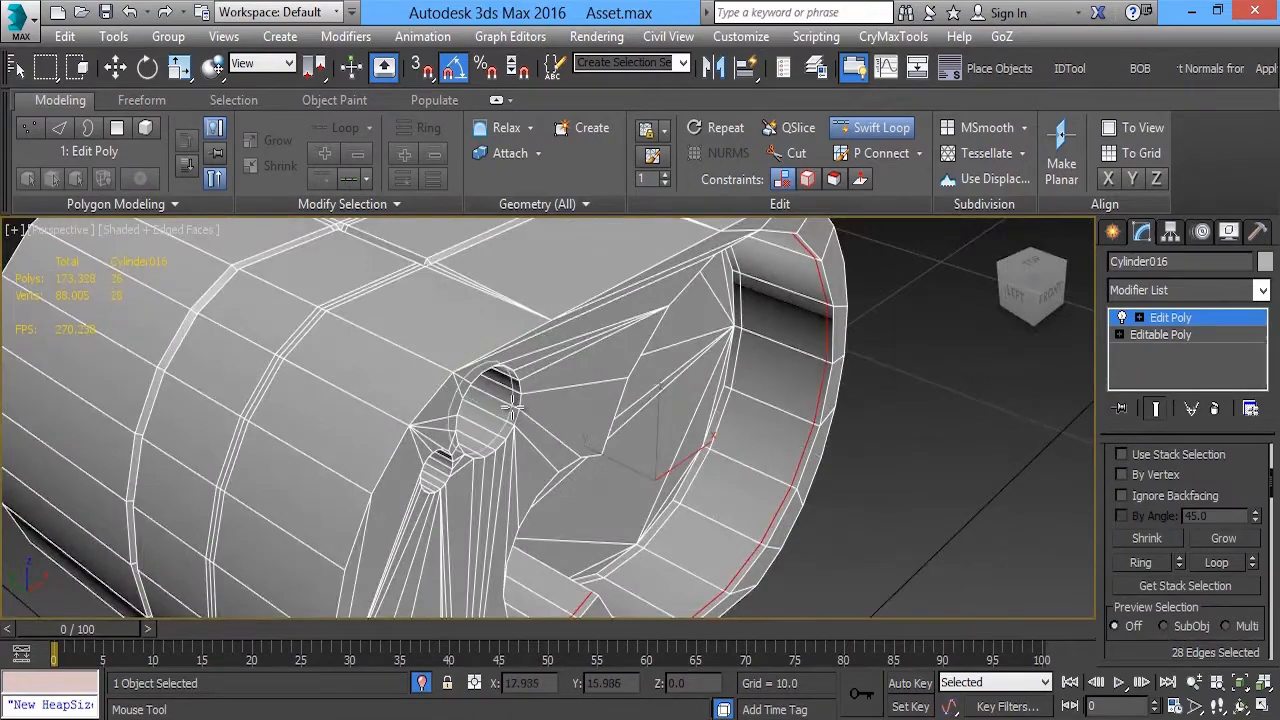
Insert Swift Loop support edges inside the two round holes in the upper corner of the front face
{"action": "scroll", "coordinate": [443, 477], "scroll_direction": "up", "scroll_amount": 4}
{"action": "middle_click_drag", "start_coordinate": [443, 477], "coordinate": [512, 384]}
{"action": "left_click", "coordinate": [511, 370]}
{"action": "scroll", "coordinate": [511, 370], "scroll_direction": "down", "scroll_amount": 4}
{"action": "left_click", "coordinate": [517, 512]}
{"action": "scroll", "coordinate": [517, 512], "scroll_direction": "down", "scroll_amount": 4}
{"action": "middle_click_drag", "start_coordinate": [700, 485], "coordinate": [551, 471], "text": "alt"}
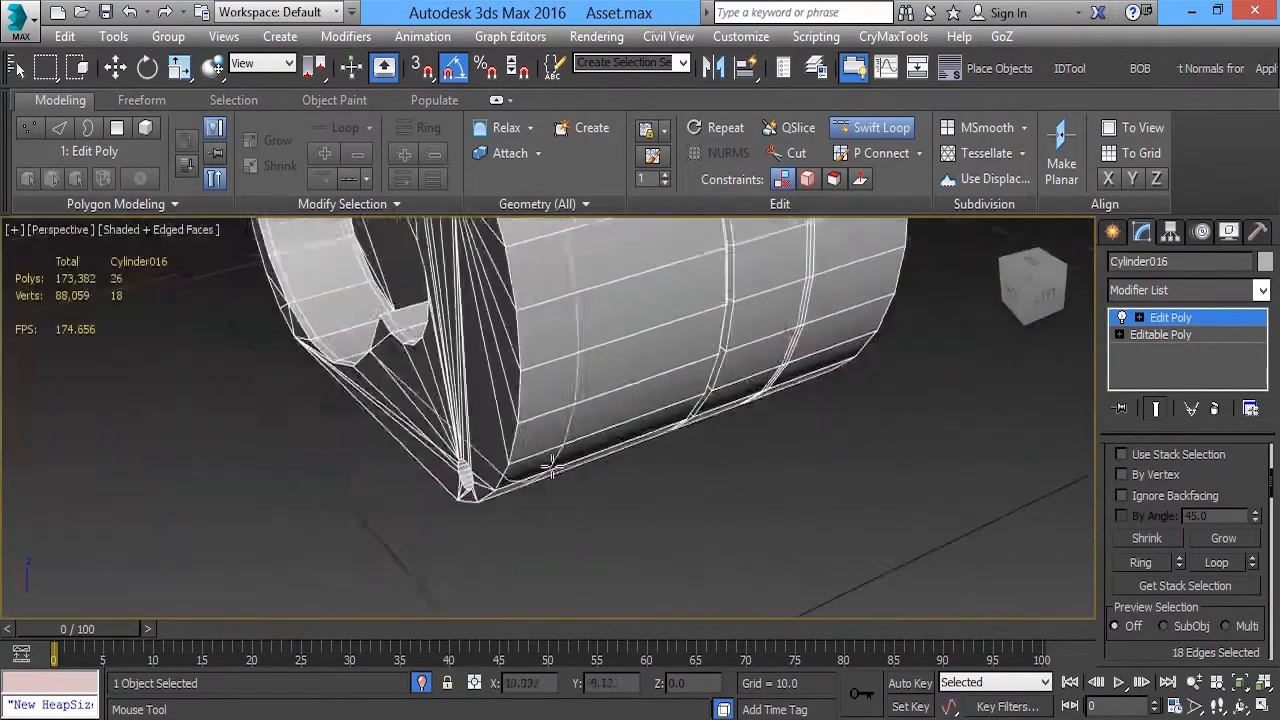
Insert Swift Loop support edges inside the small round hole in the lower corner
{"action": "scroll", "coordinate": [500, 493], "scroll_direction": "up", "scroll_amount": 5}
{"action": "left_click", "coordinate": [346, 480]}
{"action": "scroll", "coordinate": [346, 480], "scroll_direction": "down", "scroll_amount": 5}
{"action": "scroll", "coordinate": [390, 407], "scroll_direction": "up", "scroll_amount": 3}
{"action": "left_click", "coordinate": [327, 325]}
{"action": "scroll", "coordinate": [327, 325], "scroll_direction": "down", "scroll_amount": 3}
Insert support loops around the housing's outer shell close to its back and front ends
{"action": "middle_click_drag", "start_coordinate": [330, 328], "coordinate": [394, 396], "text": "alt"}
{"action": "left_click", "coordinate": [412, 404]}
{"action": "middle_click_drag", "start_coordinate": [590, 400], "coordinate": [508, 408], "text": "alt"}
{"action": "middle_click_drag", "start_coordinate": [755, 390], "coordinate": [684, 375], "text": "alt"}
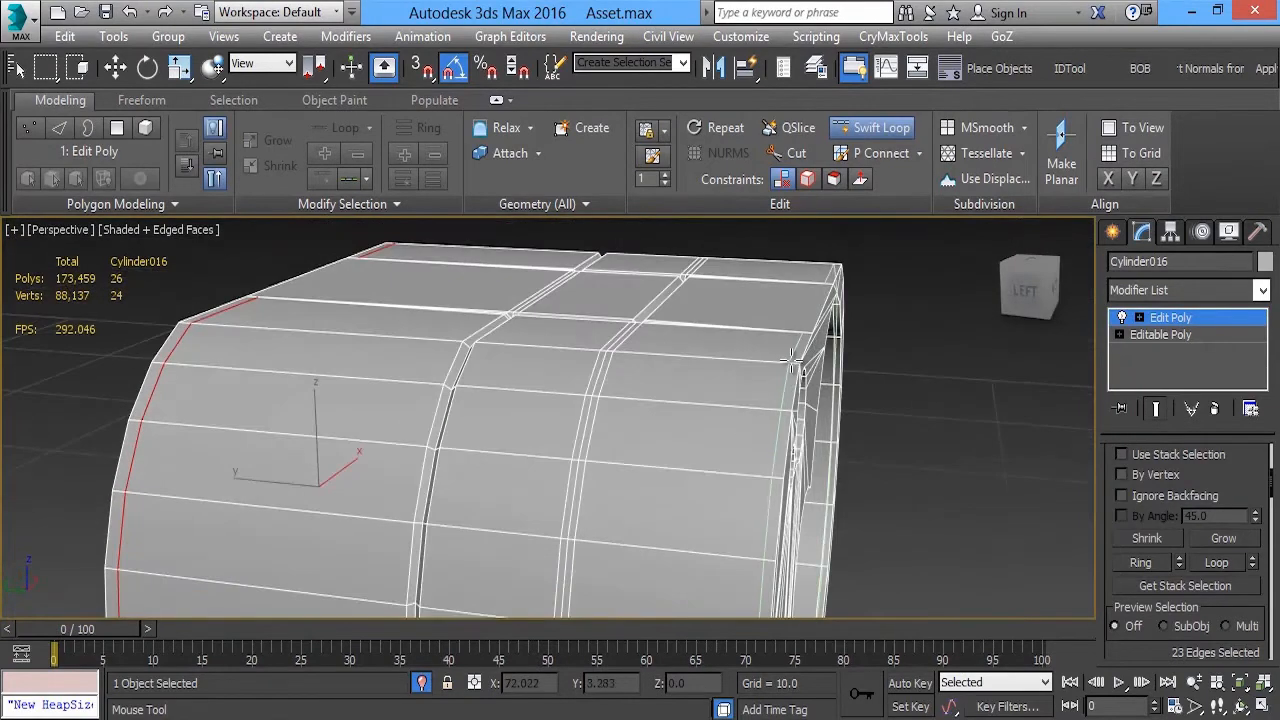
{"action": "middle_click_drag", "start_coordinate": [593, 354], "coordinate": [785, 465], "text": "alt"}
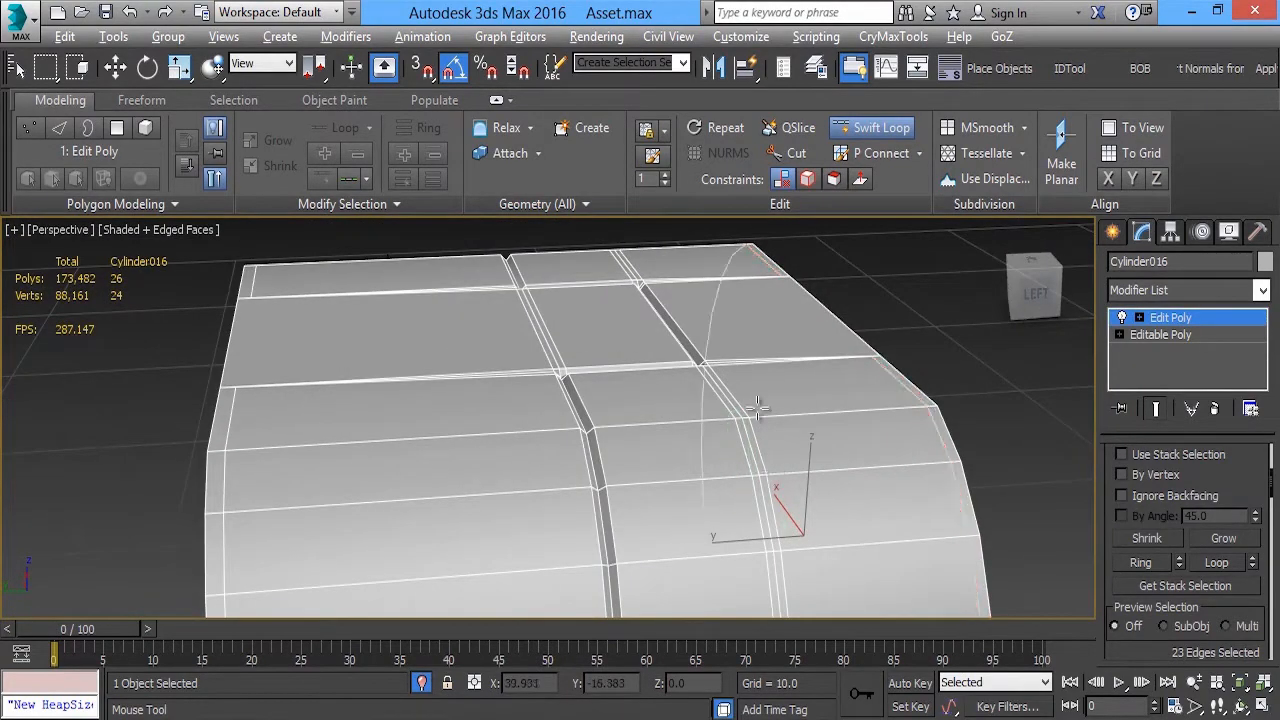
In the Top view, insert support loops along both sides of the rectangular panel grooves and end Swift Loop
{"action": "key", "text": "t"}
{"action": "scroll", "coordinate": [589, 434], "scroll_direction": "up", "scroll_amount": 4}
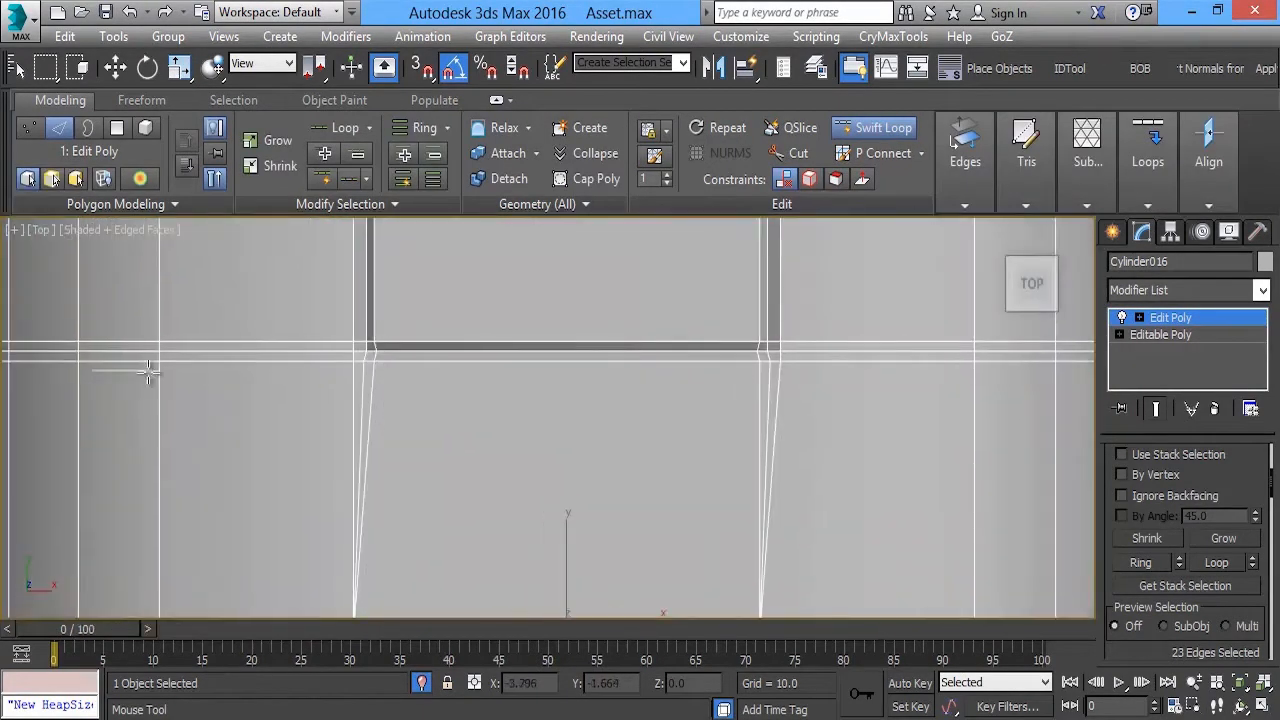
{"action": "left_click", "coordinate": [78, 372]}
{"action": "middle_click_drag", "start_coordinate": [78, 372], "coordinate": [158, 563]}
{"action": "left_click", "coordinate": [96, 369]}
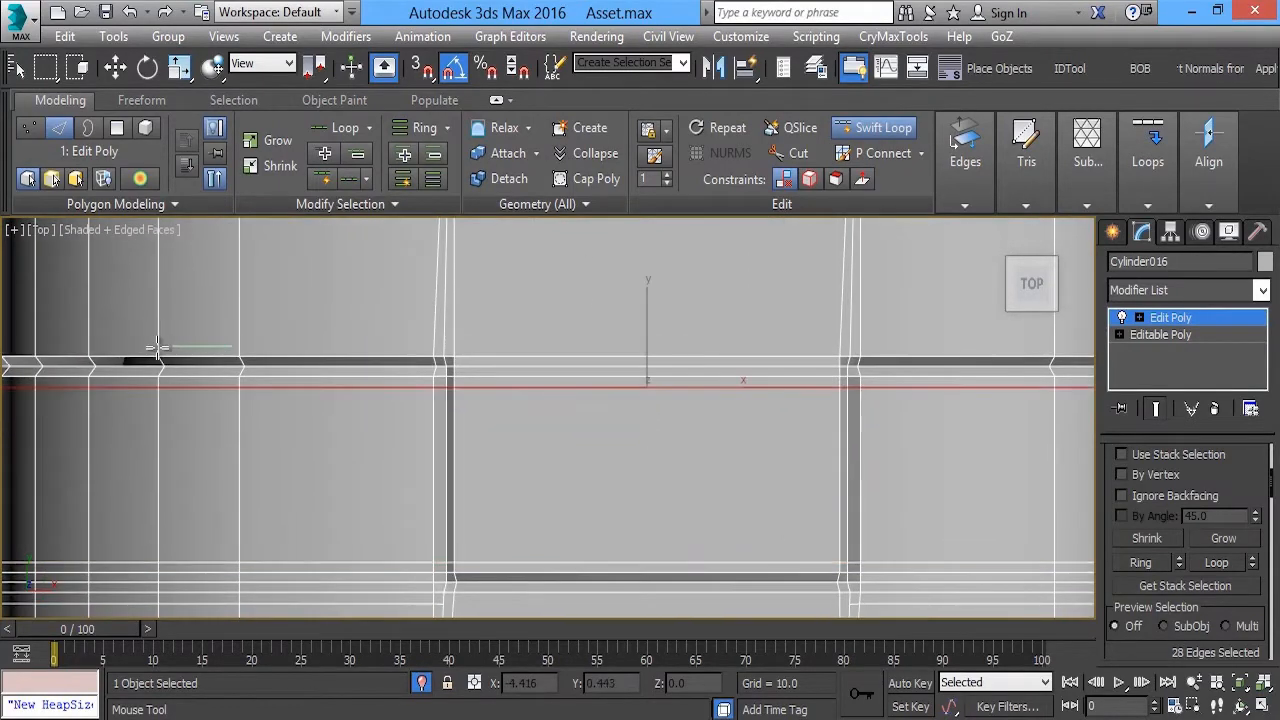
{"action": "left_click", "coordinate": [425, 388]}
{"action": "scroll", "coordinate": [500, 410], "scroll_direction": "down", "scroll_amount": 5}
{"action": "right_click", "coordinate": [620, 363]}
In the Perspective view, cut two edges across the flat top, one at the front end and one beside the front cross groove
{"action": "key", "text": "p"}
{"action": "left_click", "coordinate": [797, 154]}
{"action": "scroll", "coordinate": [682, 461], "scroll_direction": "up", "scroll_amount": 3}
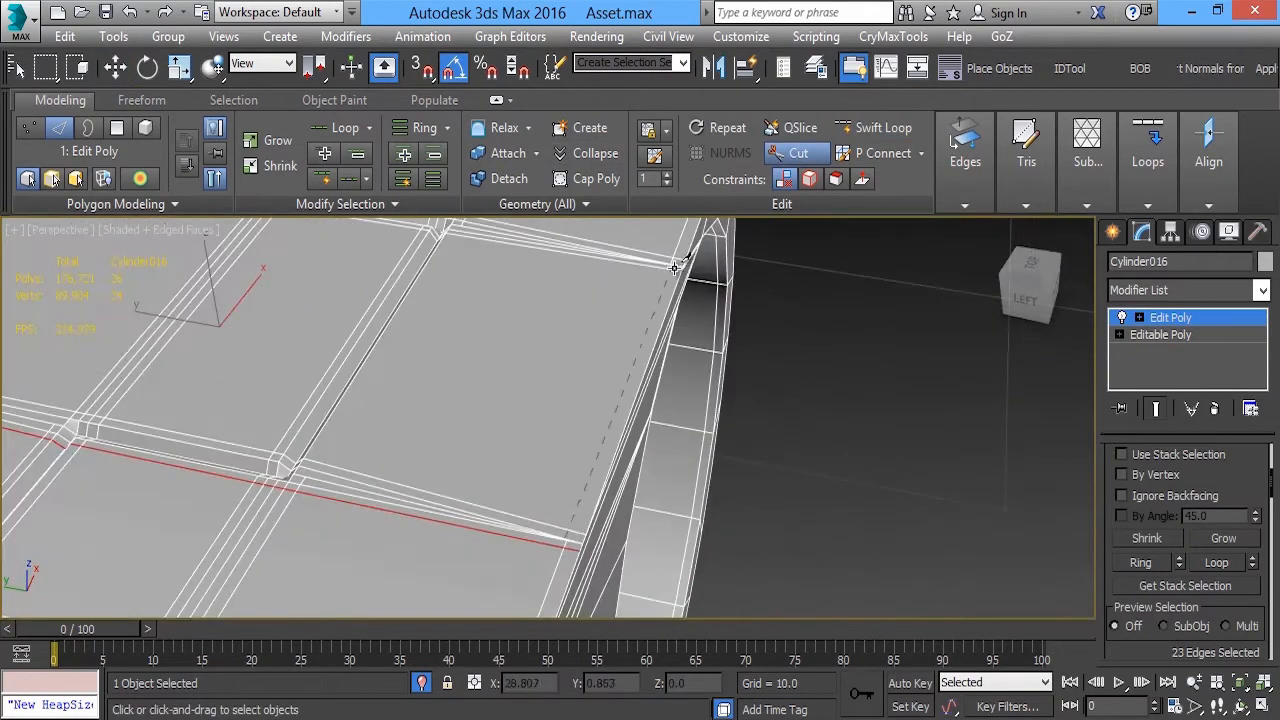
{"action": "left_click", "coordinate": [674, 267]}
{"action": "right_click", "coordinate": [674, 267]}
{"action": "middle_click_drag", "start_coordinate": [395, 372], "coordinate": [543, 386], "text": "alt"}
{"action": "left_click", "coordinate": [619, 411]}
{"action": "left_click", "coordinate": [490, 231]}
{"action": "right_click", "coordinate": [490, 231]}
Cut two more edges across the flat top, one beside the rear cross groove and one near the back end
{"action": "middle_click_drag", "start_coordinate": [197, 371], "coordinate": [255, 366]}
{"action": "left_click", "coordinate": [334, 268]}
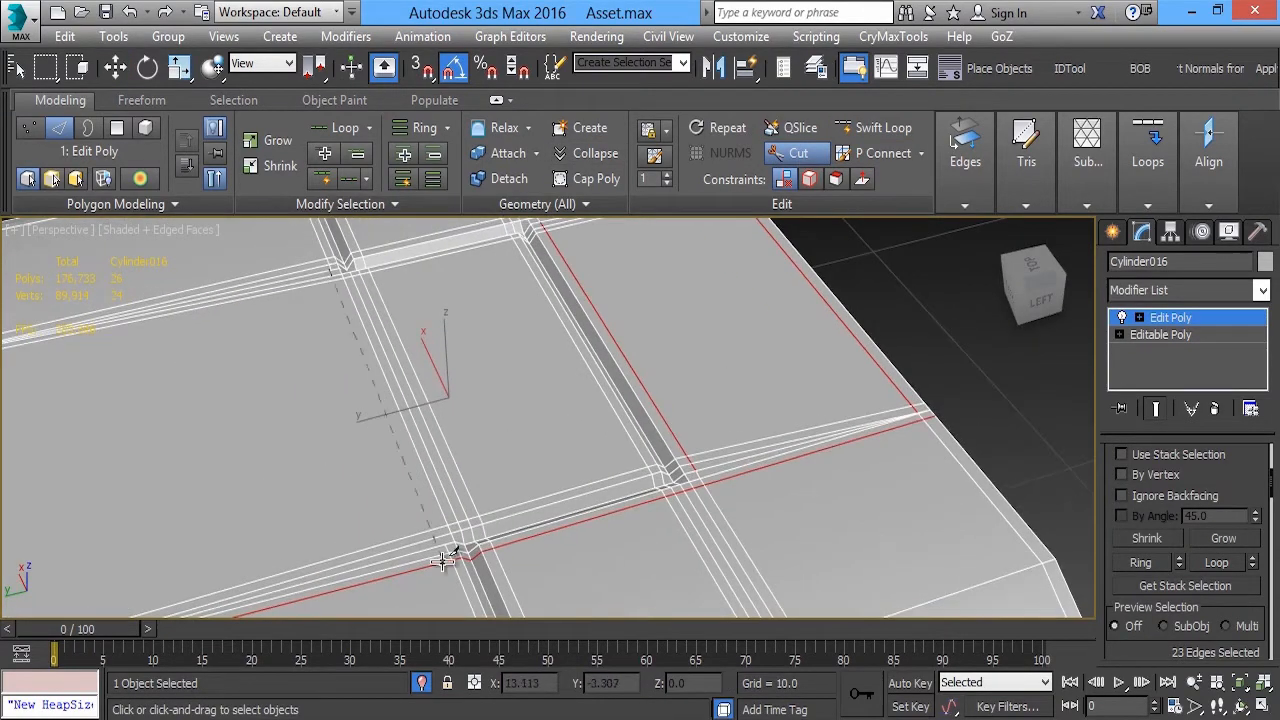
{"action": "left_click", "coordinate": [442, 561]}
{"action": "right_click", "coordinate": [442, 561]}
{"action": "middle_click_drag", "start_coordinate": [300, 551], "coordinate": [517, 488]}
{"action": "left_click", "coordinate": [263, 264]}
{"action": "right_click", "coordinate": [263, 264]}
Insert Swift Loop support edges along the panel groove from its corner on the flat top
{"action": "middle_click_drag", "start_coordinate": [988, 385], "coordinate": [520, 329]}
{"action": "scroll", "coordinate": [520, 329], "scroll_direction": "up", "scroll_amount": 4}
{"action": "right_click", "coordinate": [540, 331]}
{"action": "left_click", "coordinate": [606, 332]}
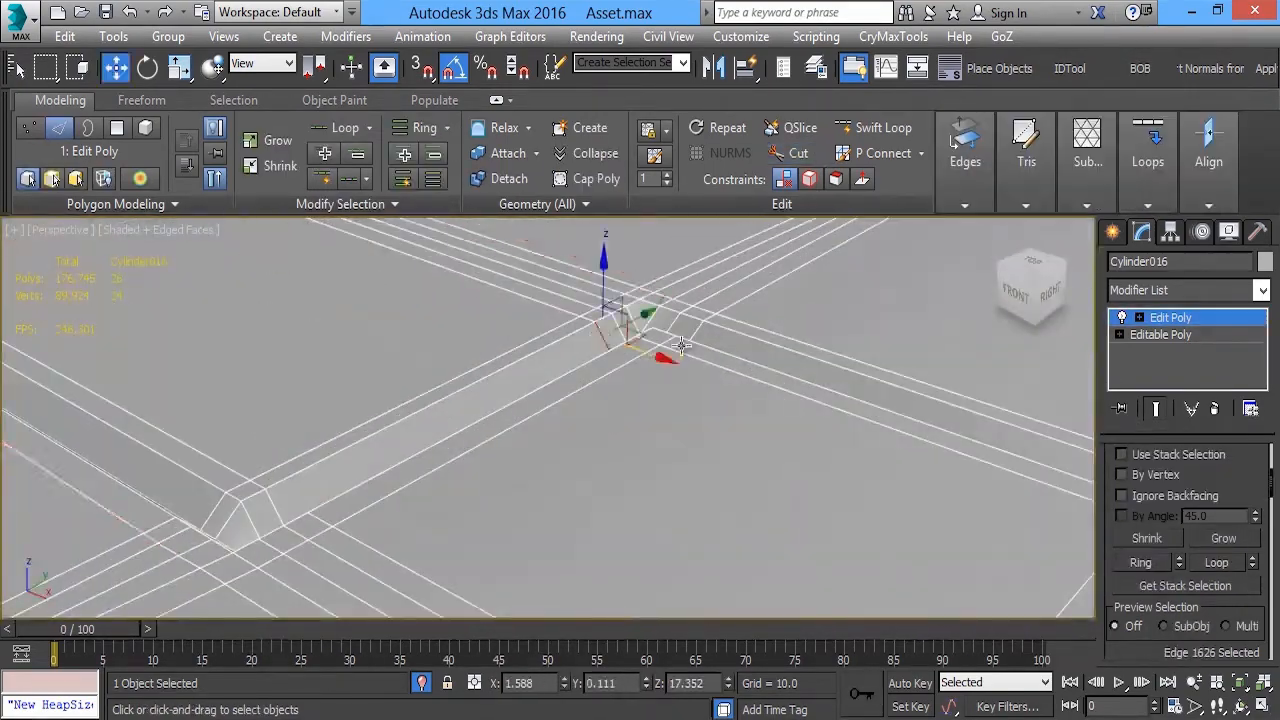
{"action": "middle_click_drag", "start_coordinate": [617, 337], "coordinate": [547, 375], "text": "alt"}
{"action": "scroll", "coordinate": [650, 540], "scroll_direction": "down", "scroll_amount": 5}
{"action": "scroll", "coordinate": [629, 451], "scroll_direction": "up", "scroll_amount": 3}
{"action": "key", "text": "alt+1"}
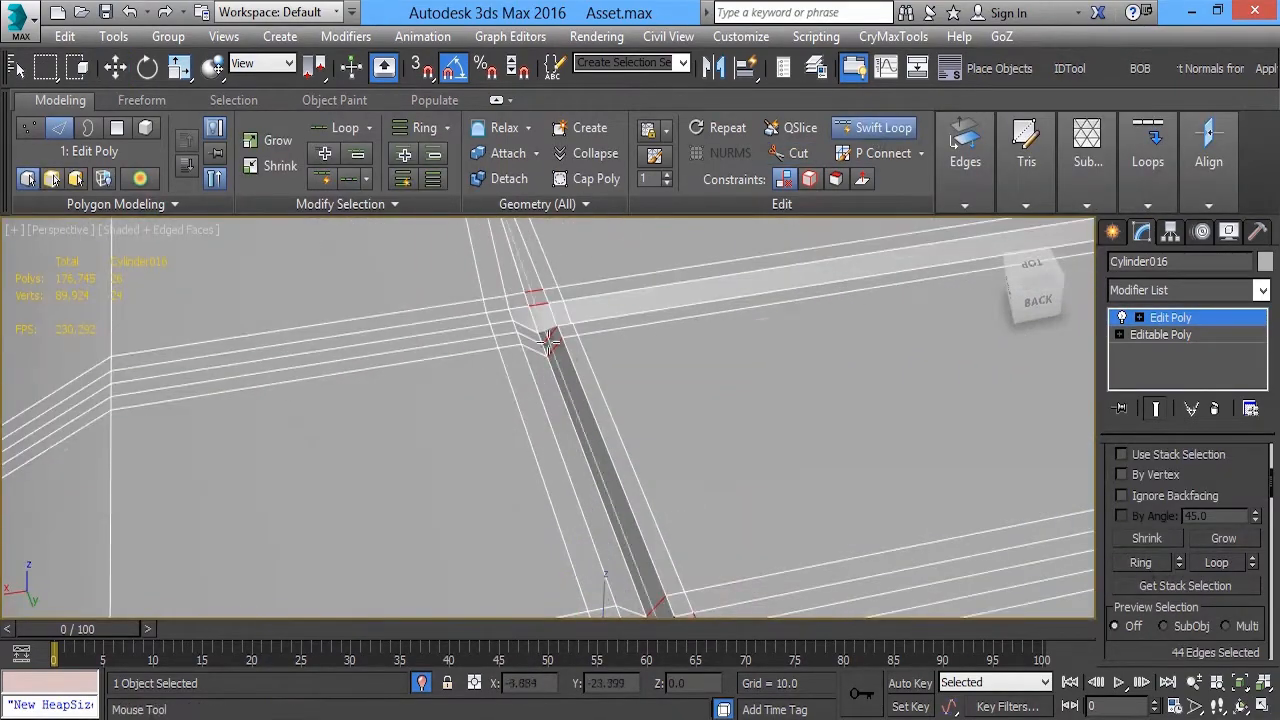
{"action": "left_click", "coordinate": [560, 322]}
{"action": "middle_click_drag", "start_coordinate": [560, 322], "coordinate": [405, 345], "text": "alt"}
{"action": "left_click", "coordinate": [531, 275]}
{"action": "middle_click_drag", "start_coordinate": [531, 275], "coordinate": [606, 429], "text": "alt"}
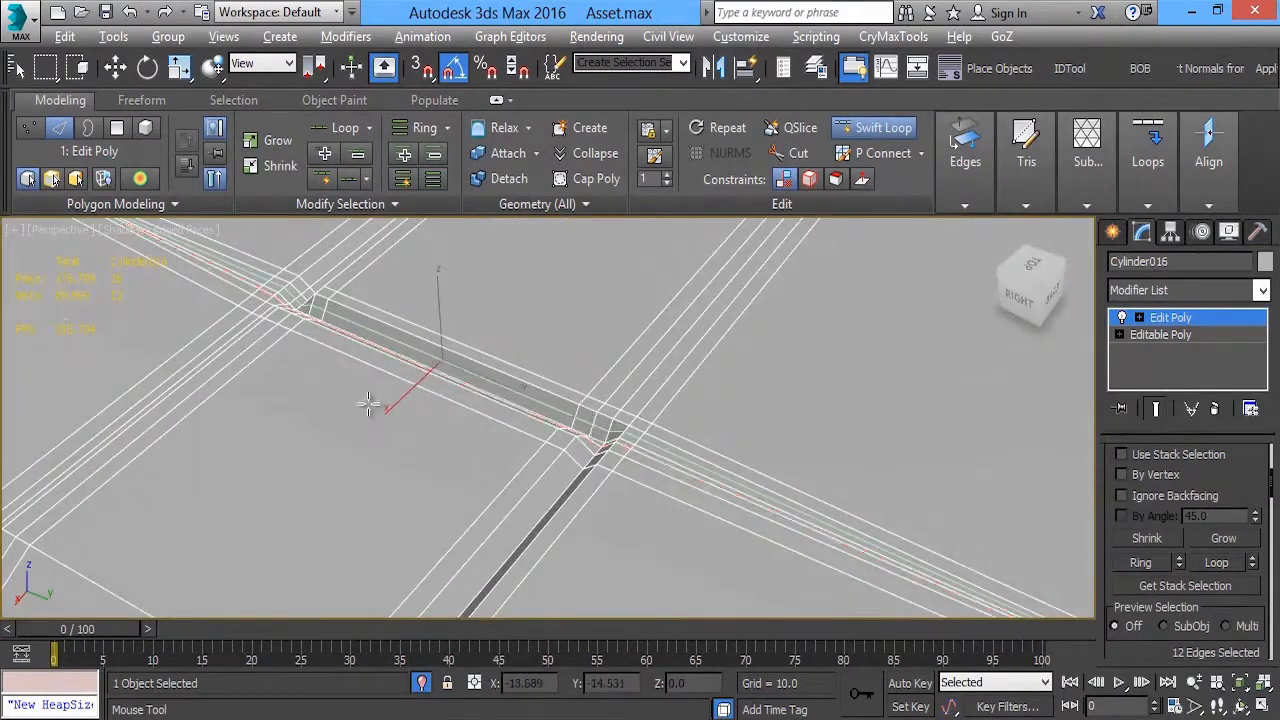
Insert further Swift Loops alongside the intersecting panel grooves to support their walls and corners
{"action": "left_click", "coordinate": [329, 436]}
{"action": "middle_click_drag", "start_coordinate": [329, 436], "coordinate": [572, 410], "text": "alt"}
{"action": "left_click", "coordinate": [230, 568]}
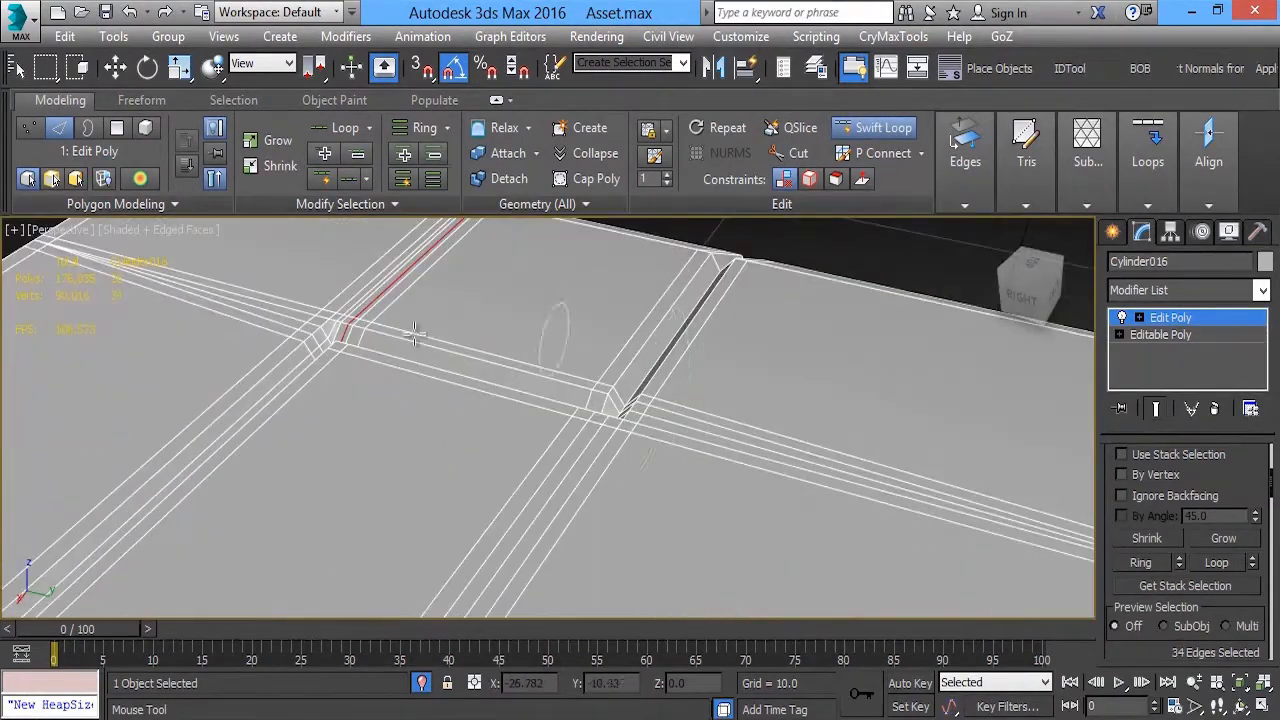
{"action": "middle_click_drag", "start_coordinate": [414, 333], "coordinate": [350, 345], "text": "alt"}
{"action": "left_click", "coordinate": [514, 452]}
{"action": "mouse_move", "coordinate": [514, 452]}
{"action": "middle_mouse_down", "text": "alt"}
{"action": "mouse_move", "coordinate": [338, 492]}
{"action": "mouse_move", "coordinate": [625, 485]}
{"action": "mouse_move", "coordinate": [728, 402]}
{"action": "mouse_move", "coordinate": [888, 472]}
{"action": "mouse_move", "coordinate": [510, 440]}
{"action": "middle_mouse_up", "text": "alt"}
{"action": "left_click", "coordinate": [628, 485]}
Add the last Swift Loops along the remaining panel groove edges and around the shell
{"action": "scroll", "coordinate": [724, 410], "scroll_direction": "down", "scroll_amount": 5}
{"action": "scroll", "coordinate": [888, 472], "scroll_direction": "up", "scroll_amount": 4}
{"action": "middle_click_drag", "start_coordinate": [510, 440], "coordinate": [818, 352], "text": "alt"}
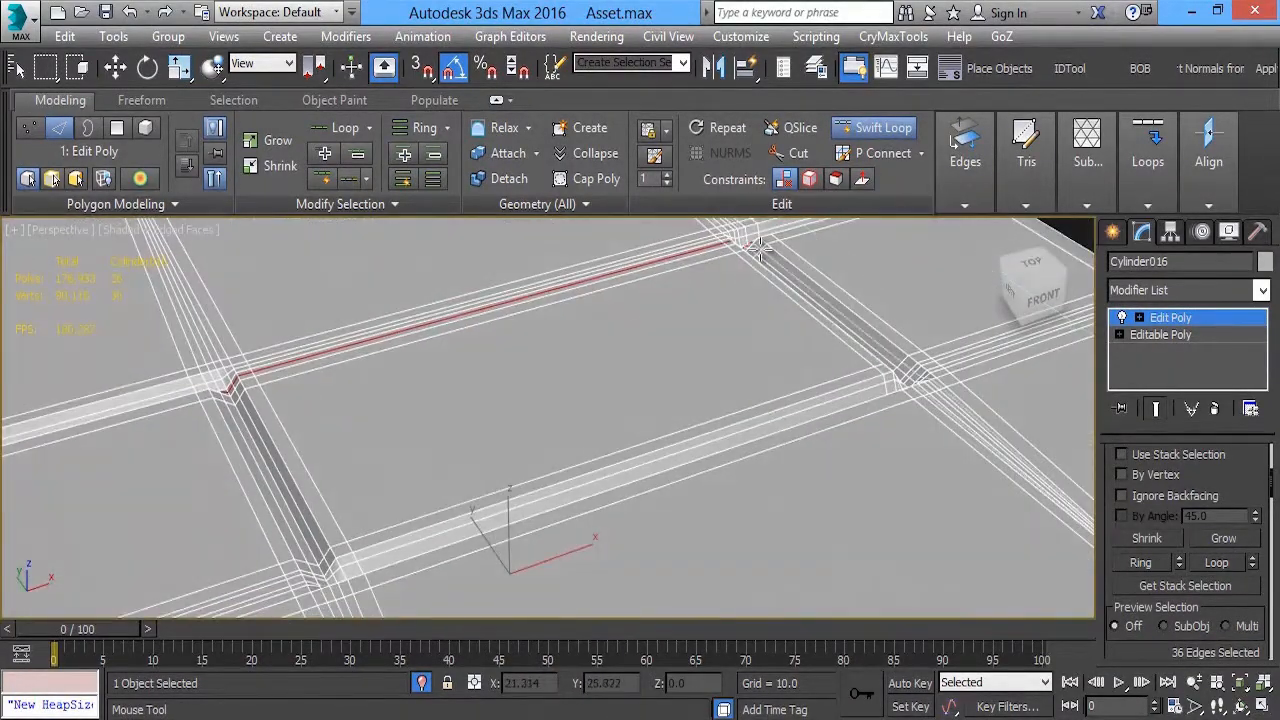
{"action": "left_click", "coordinate": [760, 249]}
{"action": "middle_click_drag", "start_coordinate": [760, 249], "coordinate": [791, 394], "text": "alt"}
{"action": "scroll", "coordinate": [989, 460], "scroll_direction": "down", "scroll_amount": 4}
{"action": "scroll", "coordinate": [745, 378], "scroll_direction": "up", "scroll_amount": 4}
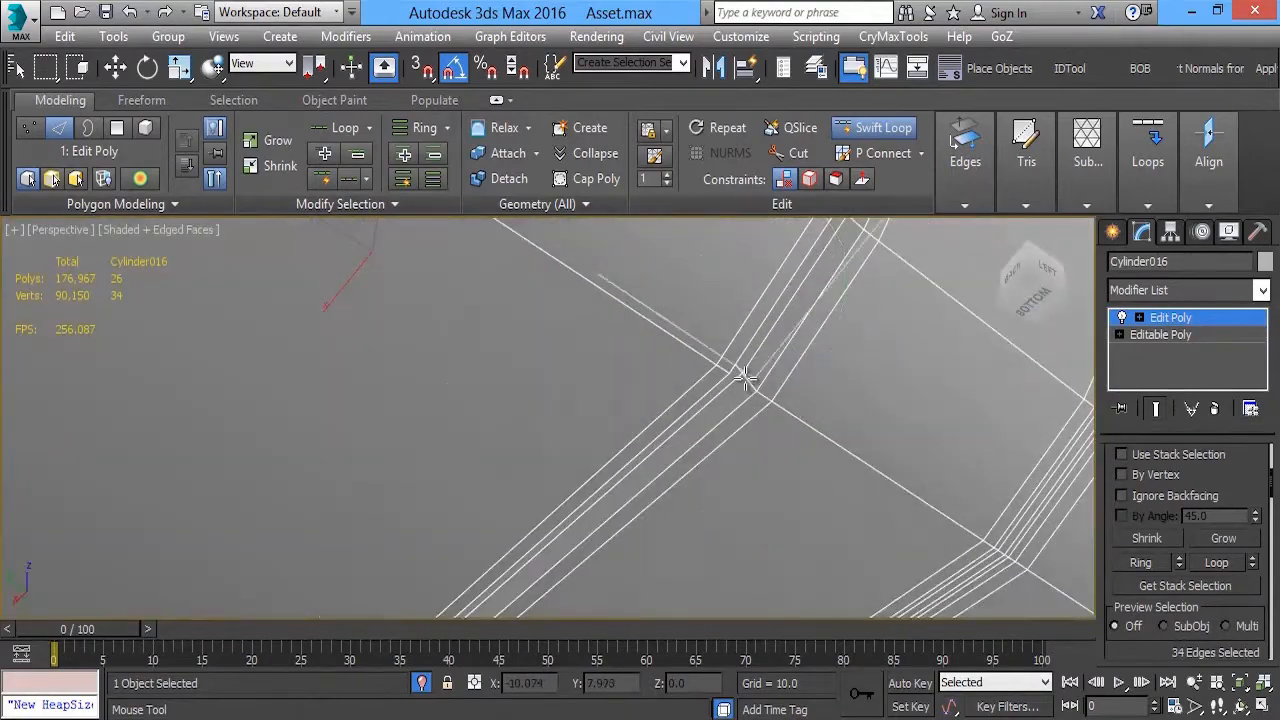
{"action": "middle_click_drag", "start_coordinate": [830, 348], "coordinate": [597, 401], "text": "alt"}
{"action": "middle_click_drag", "start_coordinate": [730, 388], "coordinate": [760, 312], "text": "alt"}
Cut an edge from the larger round hole's upper rim to the nearby top corner of the front face
{"action": "left_click", "coordinate": [797, 154]}
{"action": "middle_click_drag", "start_coordinate": [645, 285], "coordinate": [631, 272], "text": "alt"}
{"action": "scroll", "coordinate": [612, 335], "scroll_direction": "up", "scroll_amount": 5}
{"action": "scroll", "coordinate": [612, 335], "scroll_direction": "up", "scroll_amount": 3}
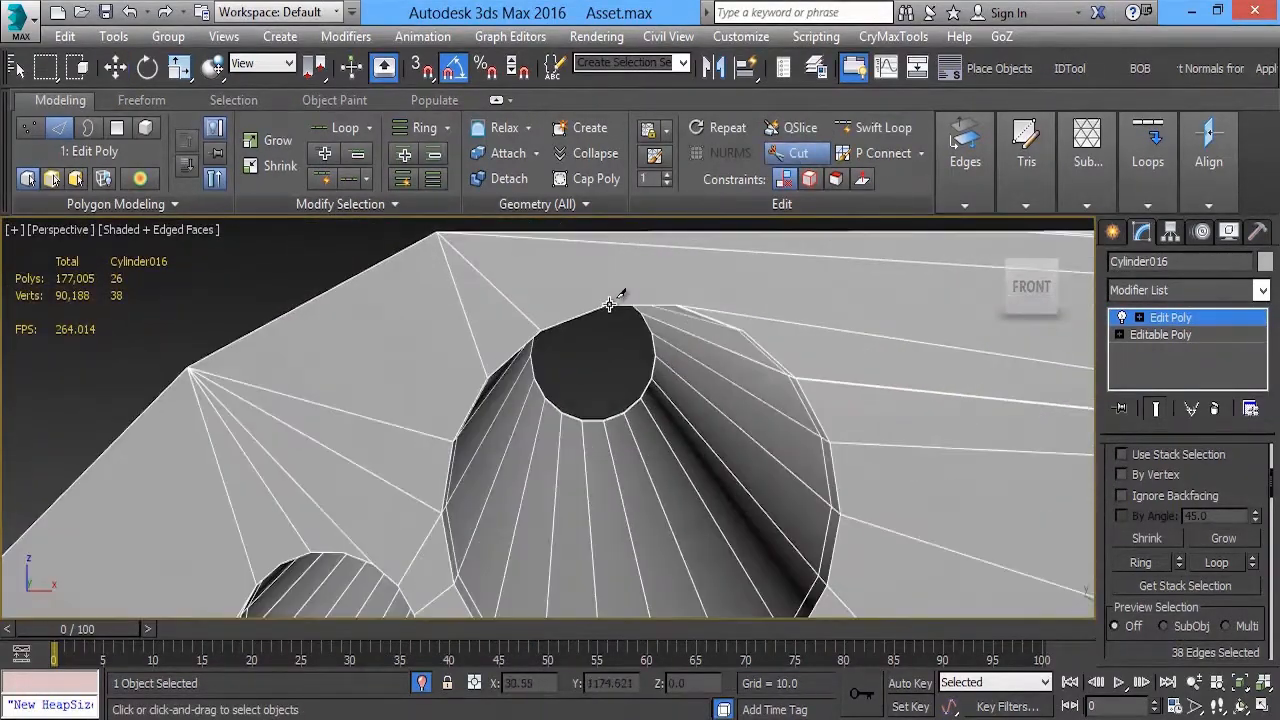
{"action": "left_click", "coordinate": [609, 304]}
{"action": "left_click", "coordinate": [441, 236]}
{"action": "right_click", "coordinate": [441, 236]}
Cut another edge from the larger round hole's upper rim to the front face's top edge
{"action": "middle_click_drag", "start_coordinate": [684, 450], "coordinate": [715, 412], "text": "alt"}
{"action": "middle_click_drag", "start_coordinate": [720, 540], "coordinate": [815, 430], "text": "alt"}
{"action": "left_click", "coordinate": [653, 379]}
{"action": "left_click", "coordinate": [660, 457]}
{"action": "middle_click_drag", "start_coordinate": [743, 346], "coordinate": [714, 270], "text": "alt"}
{"action": "left_click", "coordinate": [846, 343]}
{"action": "scroll", "coordinate": [830, 345], "scroll_direction": "down", "scroll_amount": 4}
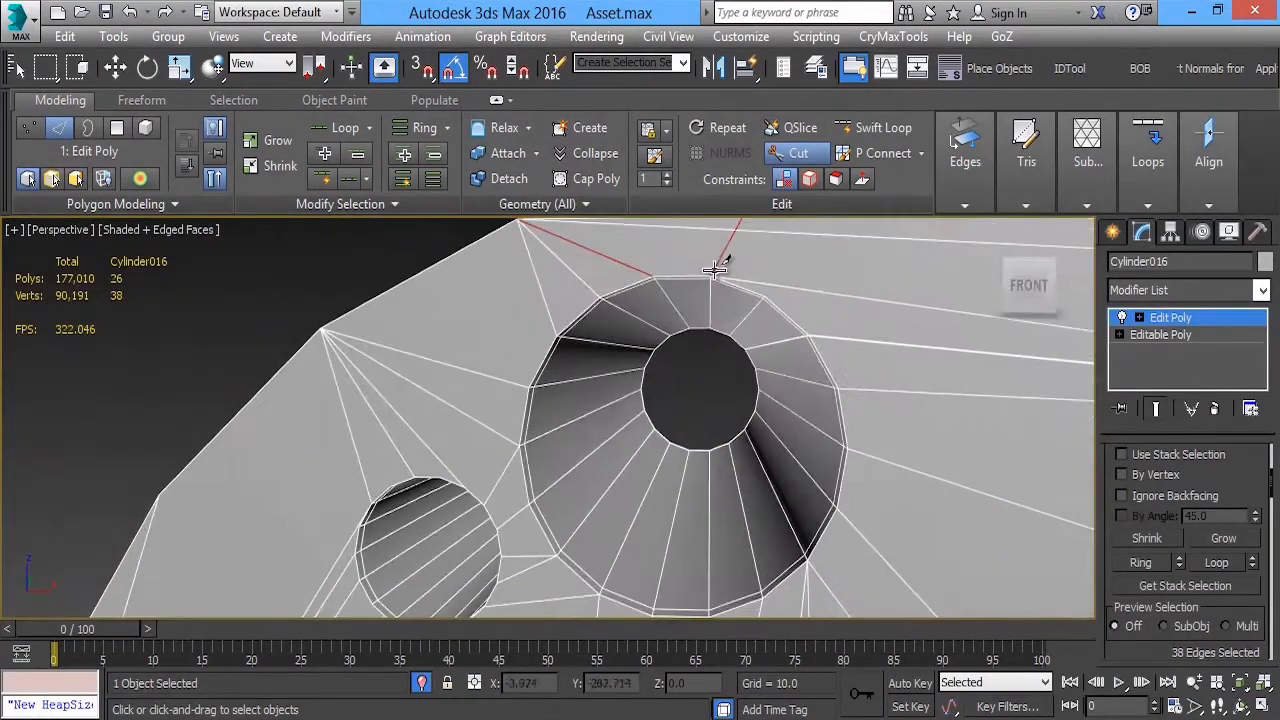
Cut a ring of support edges around the larger round hole, slightly outside its rim on the front face
{"action": "left_click", "coordinate": [519, 514]}
{"action": "left_click", "coordinate": [545, 556]}
{"action": "middle_click_drag", "start_coordinate": [611, 592], "coordinate": [581, 509]}
{"action": "left_click", "coordinate": [563, 532]}
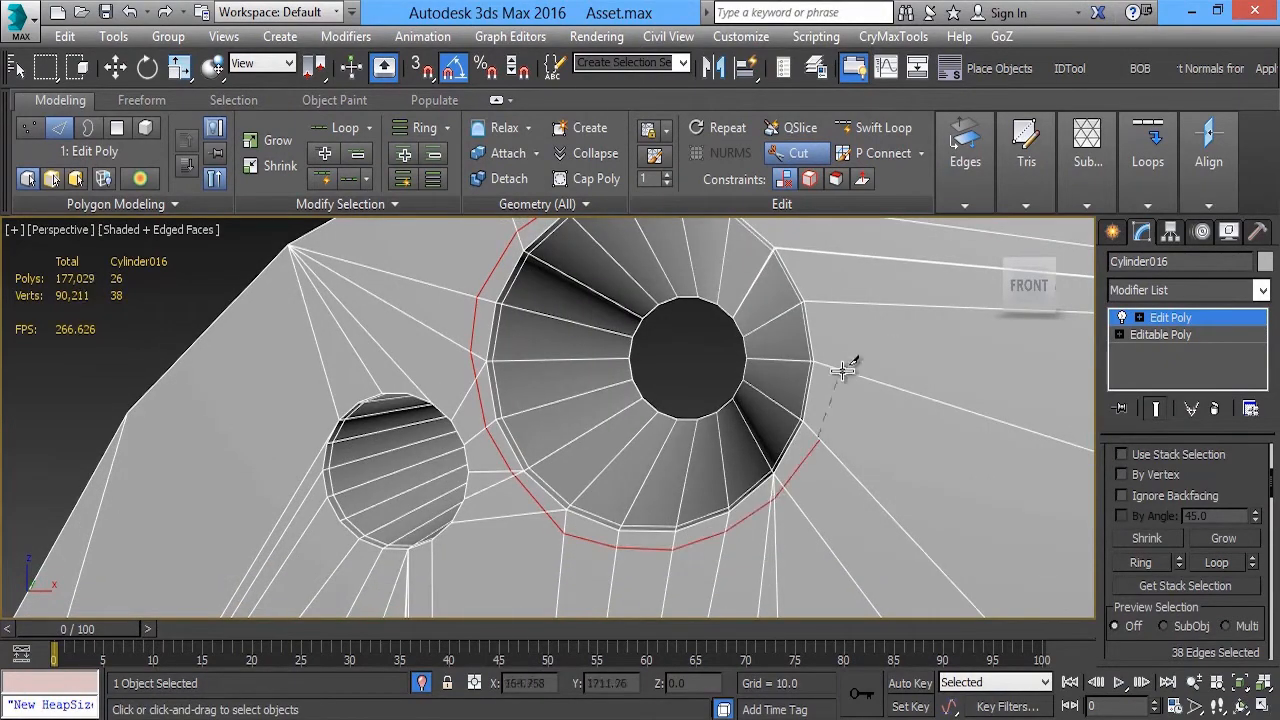
{"action": "left_click", "coordinate": [842, 371]}
{"action": "left_click", "coordinate": [834, 304]}
{"action": "middle_click_drag", "start_coordinate": [826, 273], "coordinate": [839, 336]}
{"action": "left_click", "coordinate": [818, 316]}
{"action": "left_click", "coordinate": [757, 267]}
{"action": "left_click", "coordinate": [698, 239]}
Cut a ring of support edges around the smaller hole beside the larger round hole on the front face
{"action": "middle_click_drag", "start_coordinate": [320, 550], "coordinate": [629, 397]}
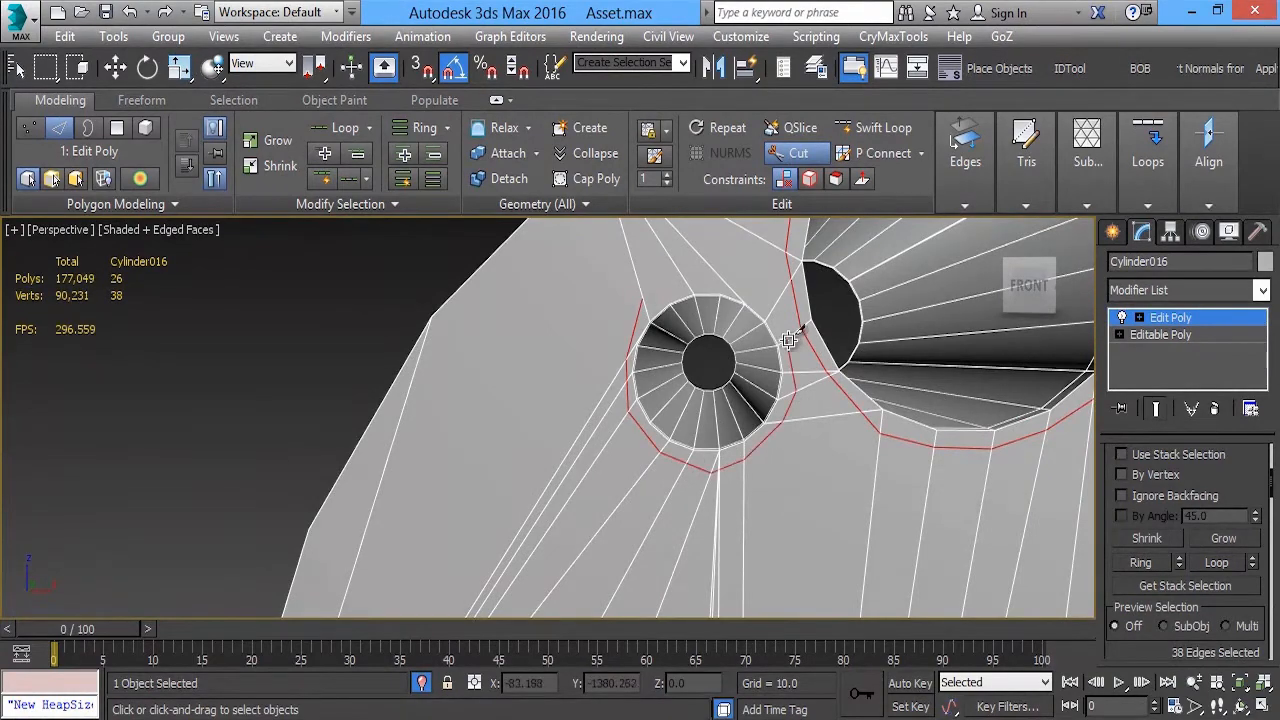
{"action": "left_click", "coordinate": [641, 299]}
{"action": "right_click", "coordinate": [641, 299]}
{"action": "scroll", "coordinate": [641, 310], "scroll_direction": "down", "scroll_amount": 3}
Cut a ring of support edges around the small hole near the front face's bottom corner
{"action": "middle_click_drag", "start_coordinate": [612, 540], "coordinate": [631, 367]}
{"action": "scroll", "coordinate": [640, 350], "scroll_direction": "up", "scroll_amount": 3}
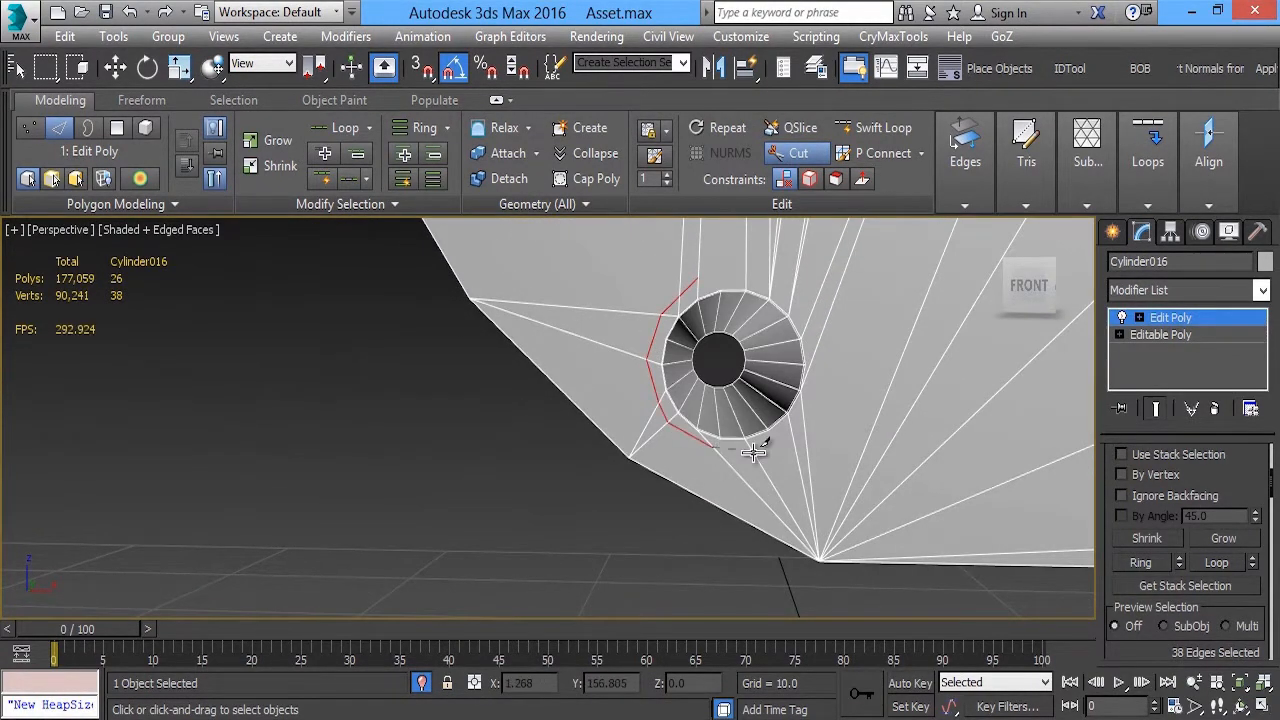
{"action": "left_click", "coordinate": [697, 278]}
{"action": "right_click", "coordinate": [697, 278]}
{"action": "scroll", "coordinate": [708, 308], "scroll_direction": "down", "scroll_amount": 5}
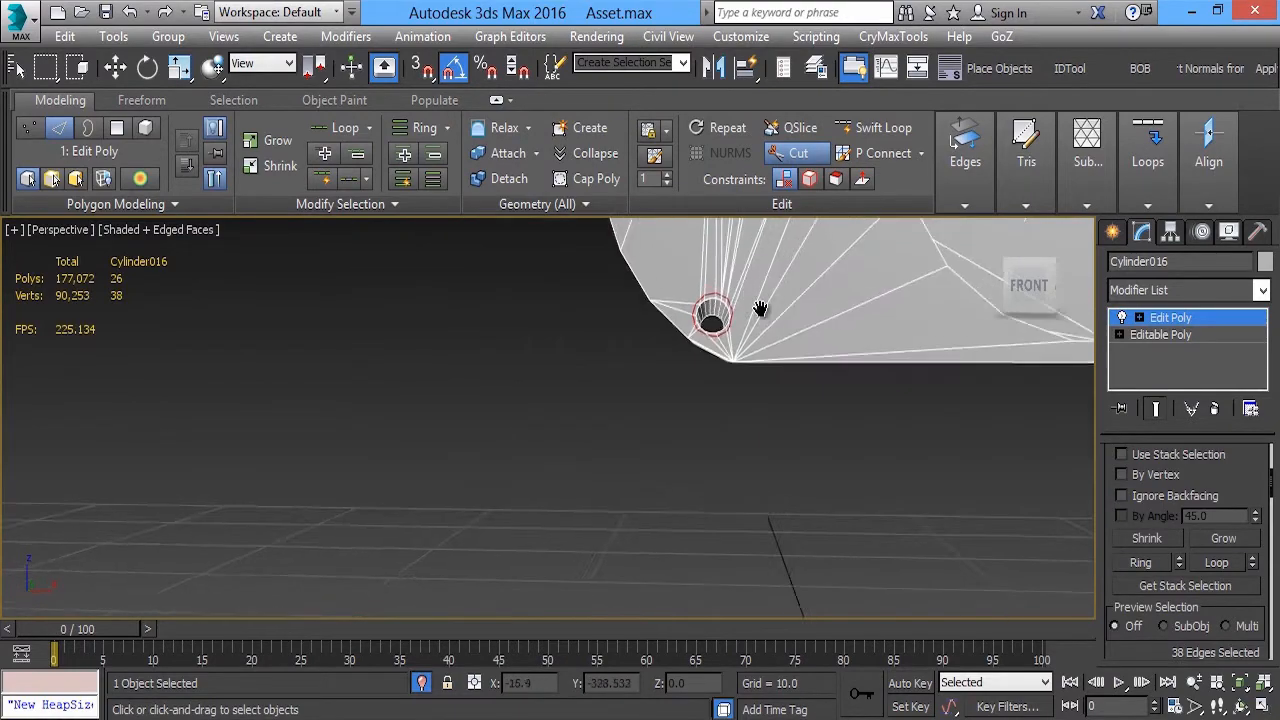
Cut an edge from the larger hole's ring to the front recess's upper inner corner, and support edges around the recess's small curve
{"action": "middle_click_drag", "start_coordinate": [760, 309], "coordinate": [680, 480]}
{"action": "scroll", "coordinate": [630, 340], "scroll_direction": "up", "scroll_amount": 3}
{"action": "middle_click_drag", "start_coordinate": [623, 346], "coordinate": [570, 470]}
{"action": "middle_click_drag", "start_coordinate": [570, 470], "coordinate": [620, 406], "text": "alt"}
{"action": "left_click", "coordinate": [430, 256]}
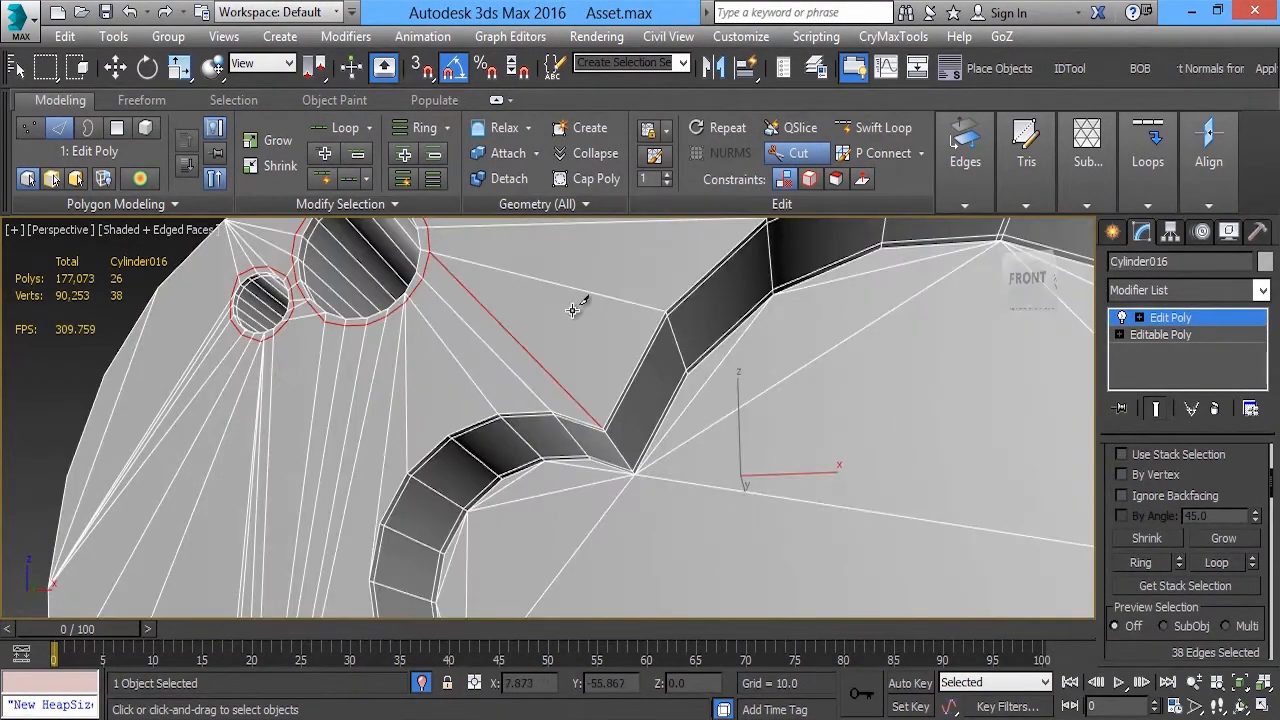
{"action": "middle_click_drag", "start_coordinate": [571, 306], "coordinate": [690, 380], "text": "alt"}
{"action": "left_click", "coordinate": [509, 421]}
{"action": "left_click", "coordinate": [480, 482]}
{"action": "middle_click_drag", "start_coordinate": [480, 485], "coordinate": [442, 401]}
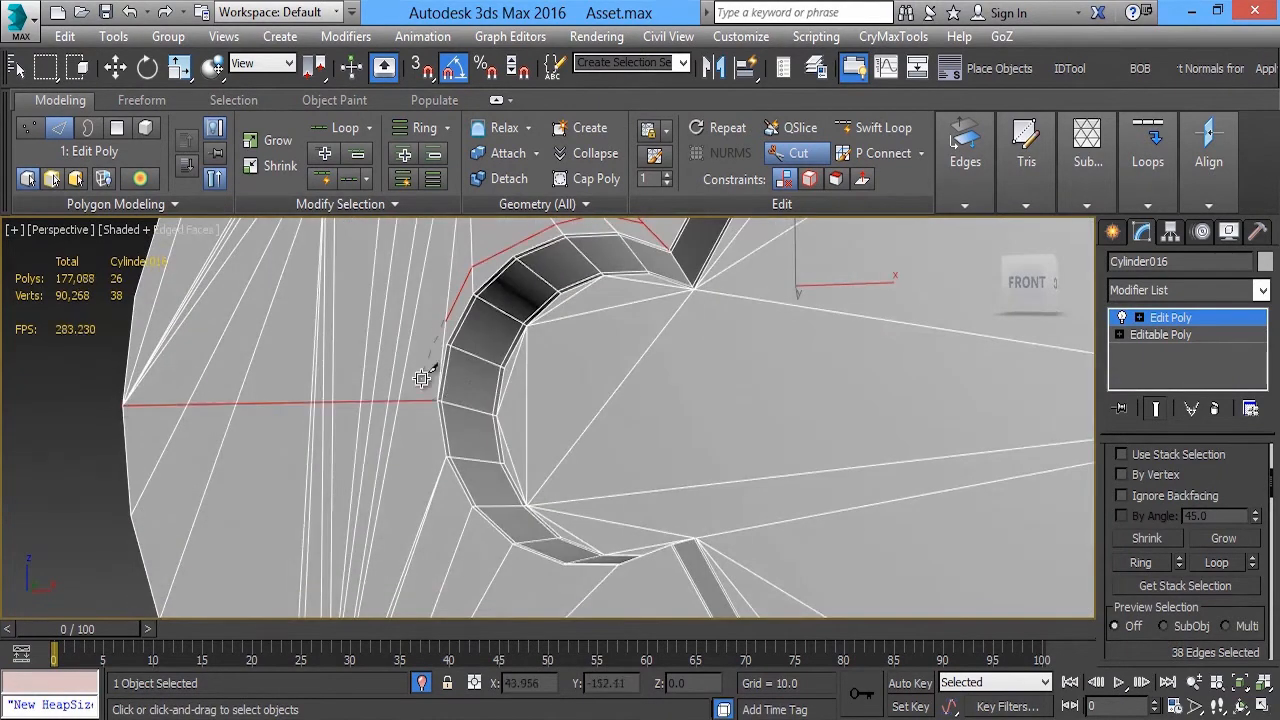
{"action": "left_click", "coordinate": [588, 592]}
{"action": "right_click", "coordinate": [590, 594]}
Cut an edge from the front recess's lower inner corner to the front face's bottom corner
{"action": "middle_click_drag", "start_coordinate": [612, 604], "coordinate": [668, 409]}
{"action": "left_click", "coordinate": [650, 424]}
{"action": "left_click", "coordinate": [399, 600]}
{"action": "middle_click_drag", "start_coordinate": [762, 370], "coordinate": [660, 373]}
Cut support edges just outside the lower half of the front recess's large curve
{"action": "left_click", "coordinate": [556, 351]}
{"action": "left_click", "coordinate": [623, 453]}
{"action": "right_click", "coordinate": [630, 456]}
{"action": "middle_click_drag", "start_coordinate": [660, 468], "coordinate": [570, 388]}
{"action": "left_click", "coordinate": [657, 452]}
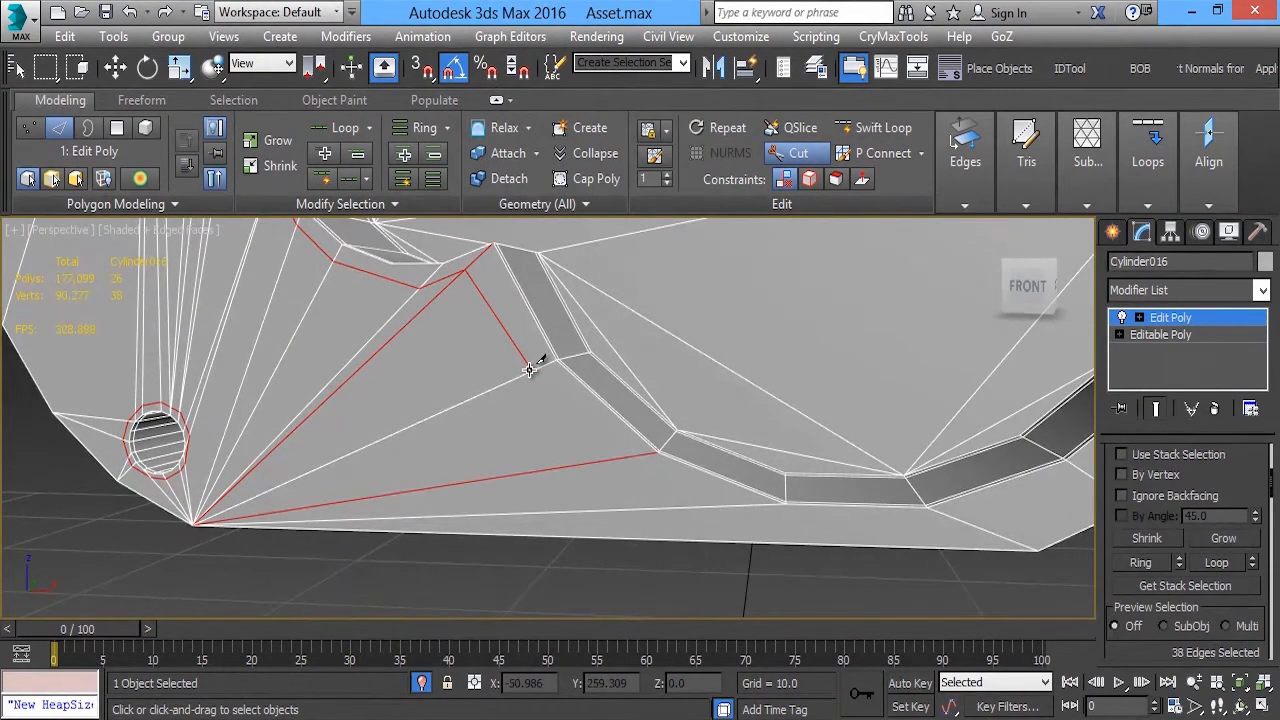
{"action": "left_click", "coordinate": [735, 506]}
{"action": "middle_click_drag", "start_coordinate": [769, 474], "coordinate": [648, 445]}
{"action": "left_click", "coordinate": [904, 424]}
{"action": "middle_click_drag", "start_coordinate": [904, 424], "coordinate": [770, 478]}
{"action": "left_click", "coordinate": [883, 387]}
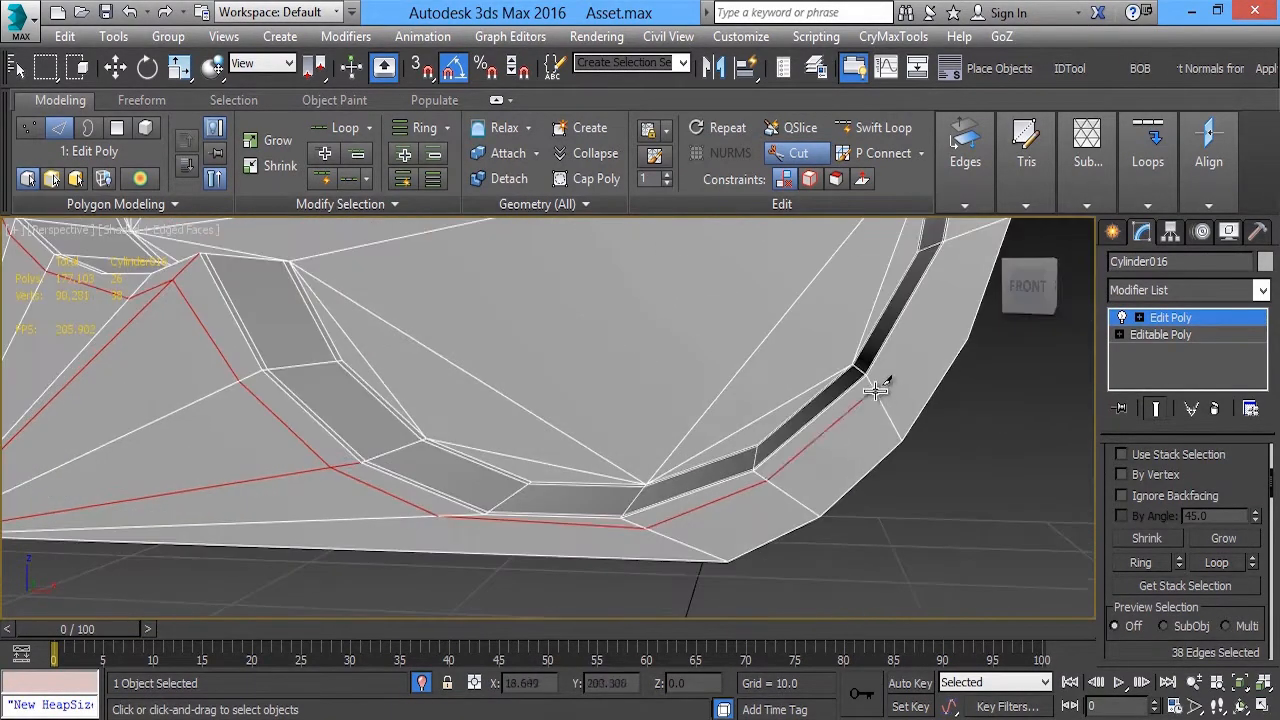
Continue the support edges up and over the front recess's large curve to its upper inner corner
{"action": "middle_click_drag", "start_coordinate": [883, 387], "coordinate": [846, 489]}
{"action": "left_click", "coordinate": [923, 362]}
{"action": "middle_click_drag", "start_coordinate": [923, 362], "coordinate": [886, 520]}
{"action": "left_click", "coordinate": [916, 377]}
{"action": "left_click", "coordinate": [898, 238]}
{"action": "left_click", "coordinate": [874, 346]}
{"action": "left_click", "coordinate": [767, 247]}
{"action": "middle_click_drag", "start_coordinate": [767, 247], "coordinate": [920, 290]}
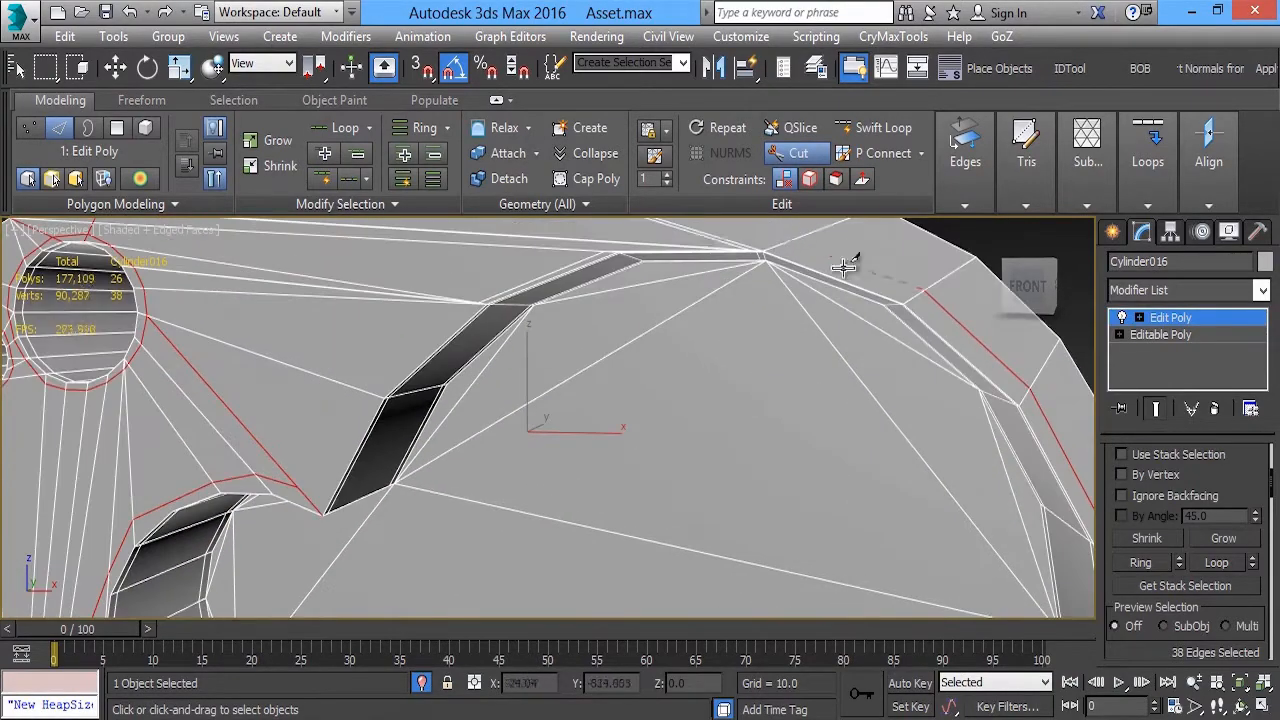
{"action": "left_click", "coordinate": [295, 484]}
Cut small support loops around the front recess's inner corners where the large and small curves meet
{"action": "middle_click_drag", "start_coordinate": [295, 484], "coordinate": [383, 366], "text": "alt"}
{"action": "middle_click_drag", "start_coordinate": [383, 366], "coordinate": [400, 408]}
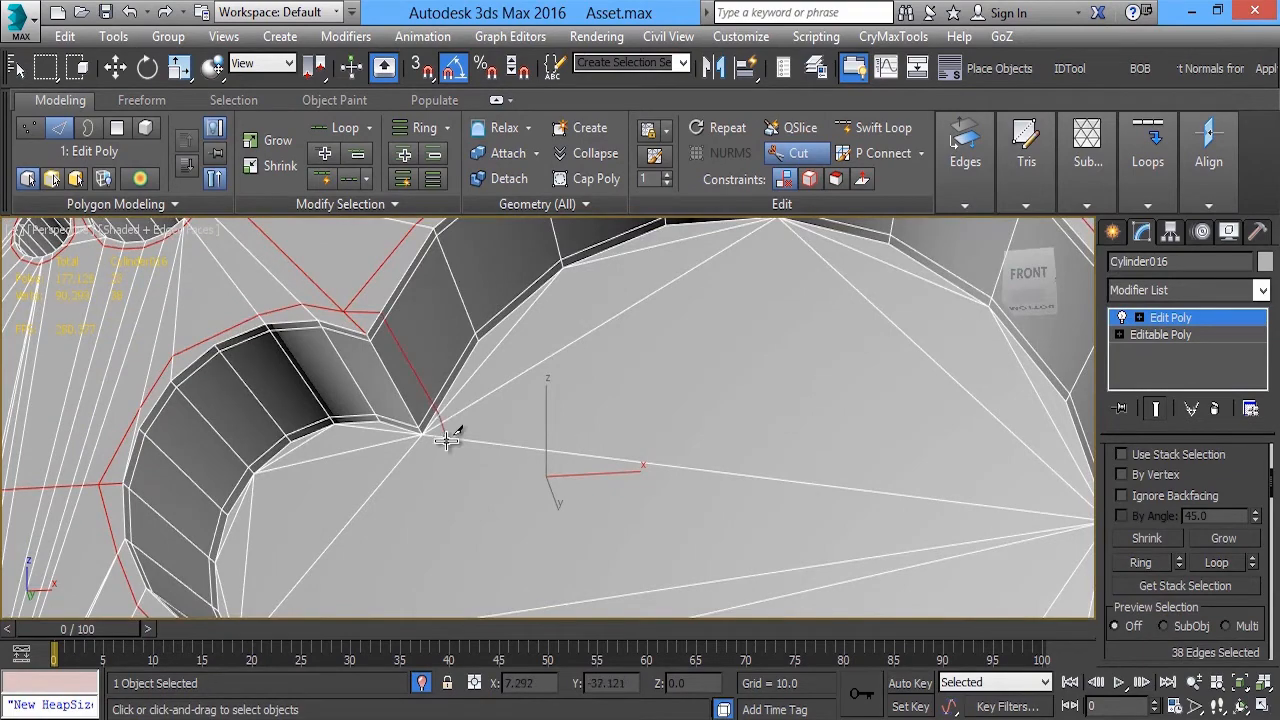
{"action": "left_click", "coordinate": [346, 311]}
{"action": "right_click", "coordinate": [346, 311]}
{"action": "scroll", "coordinate": [346, 311], "scroll_direction": "down", "scroll_amount": 4}
{"action": "middle_click_drag", "start_coordinate": [350, 311], "coordinate": [674, 310], "text": "alt"}
{"action": "scroll", "coordinate": [463, 477], "scroll_direction": "up", "scroll_amount": 5}
{"action": "left_click", "coordinate": [508, 484]}
{"action": "left_click", "coordinate": [442, 495]}
{"action": "right_click", "coordinate": [444, 494]}
Cut rings of support edges around the larger round hole and the smaller hole beside it on the back face
{"action": "scroll", "coordinate": [462, 474], "scroll_direction": "down", "scroll_amount": 5}
{"action": "scroll", "coordinate": [709, 297], "scroll_direction": "up", "scroll_amount": 6}
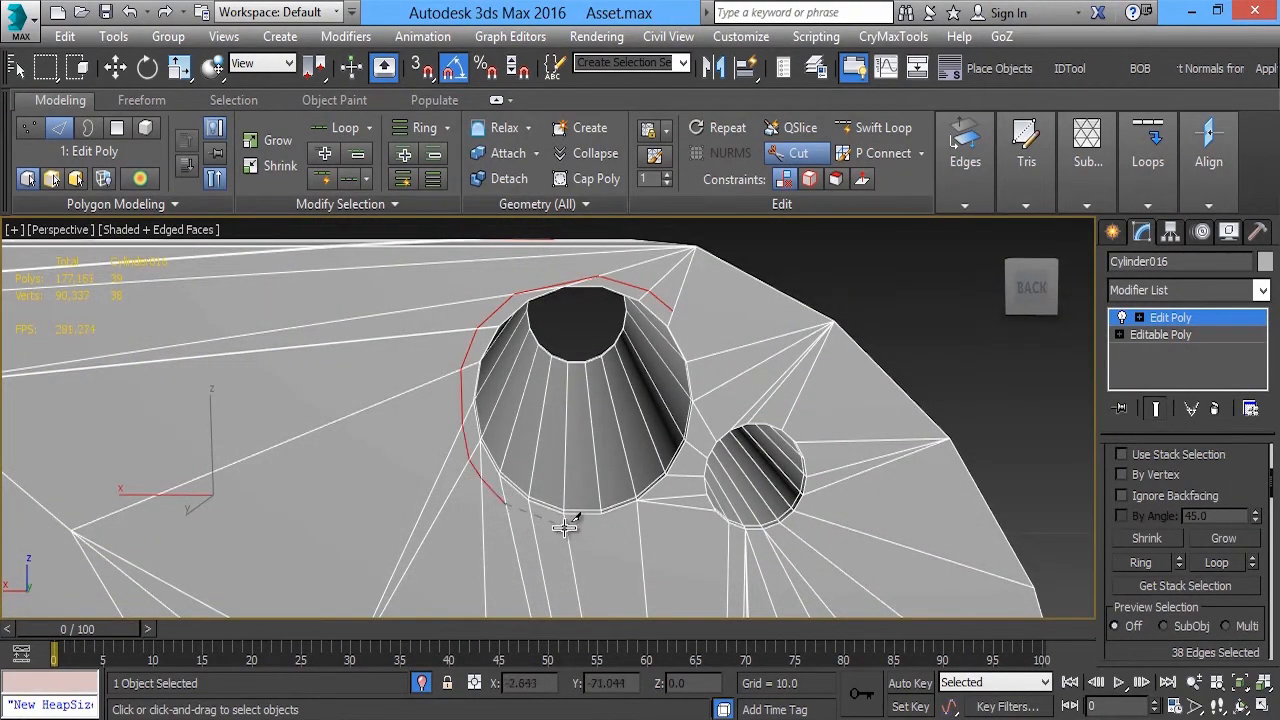
{"action": "middle_click_drag", "start_coordinate": [673, 309], "coordinate": [595, 289], "text": "alt"}
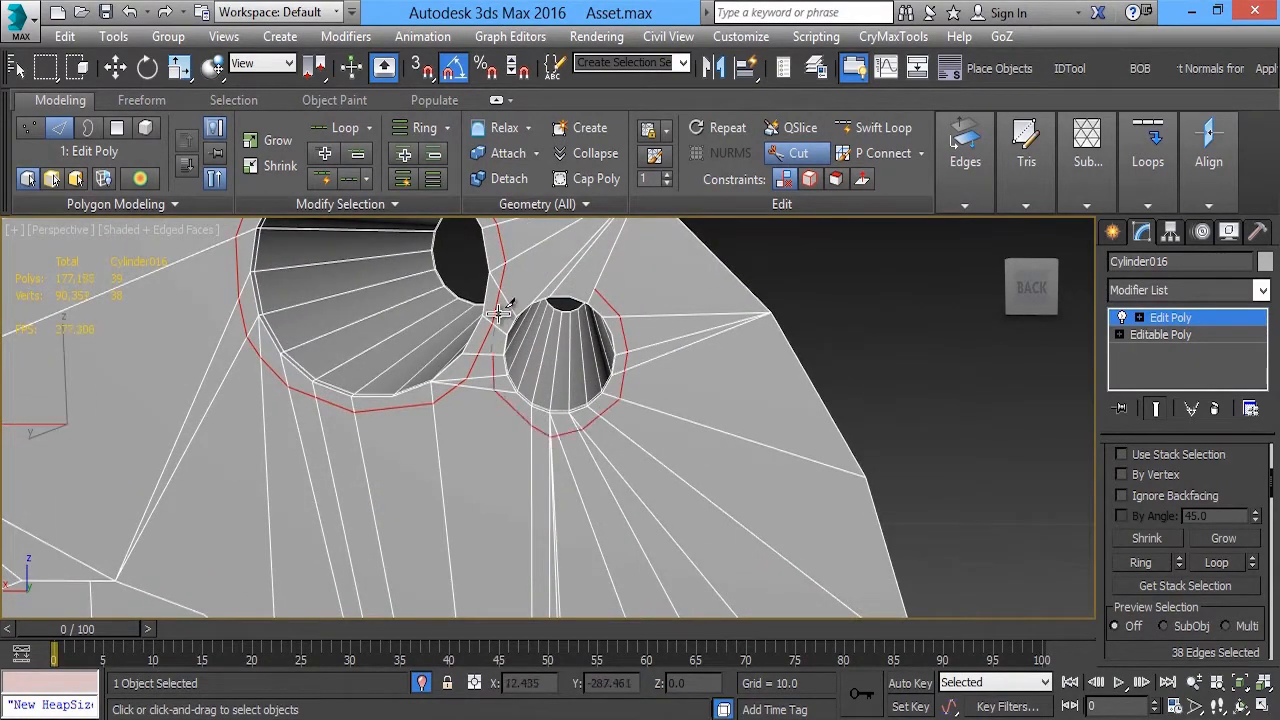
{"action": "middle_click_drag", "start_coordinate": [593, 288], "coordinate": [557, 413], "text": "alt"}
{"action": "scroll", "coordinate": [656, 380], "scroll_direction": "down", "scroll_amount": 5}
{"action": "scroll", "coordinate": [629, 358], "scroll_direction": "up", "scroll_amount": 3}
Cut edges from the back recess's inner corners to the larger hole's ring and to the back face's bottom corner
{"action": "left_click", "coordinate": [627, 359]}
{"action": "left_click", "coordinate": [740, 283]}
{"action": "scroll", "coordinate": [738, 300], "scroll_direction": "down", "scroll_amount": 5}
{"action": "middle_click_drag", "start_coordinate": [738, 300], "coordinate": [716, 380], "text": "alt"}
{"action": "scroll", "coordinate": [690, 410], "scroll_direction": "up", "scroll_amount": 3}
{"action": "left_click", "coordinate": [673, 421]}
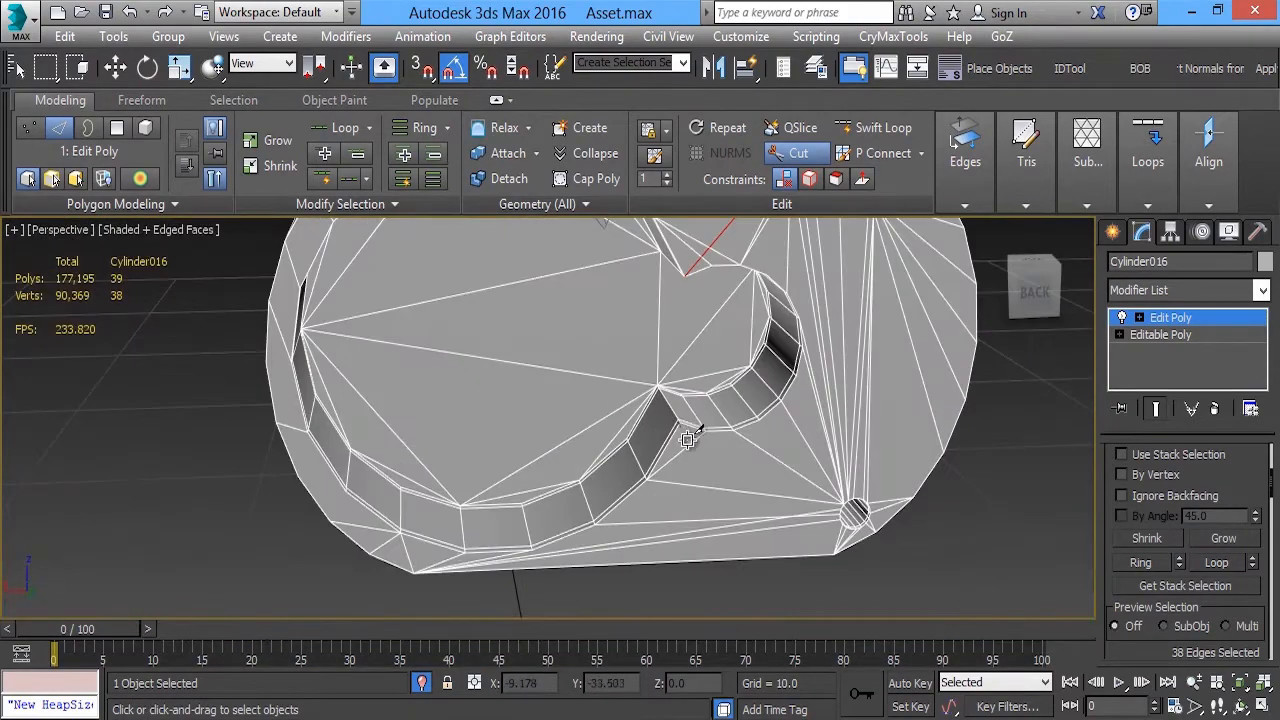
{"action": "left_click", "coordinate": [837, 554]}
Cut a small support loop around the back recess's upper inner corner
{"action": "middle_click_drag", "start_coordinate": [837, 554], "coordinate": [758, 426], "text": "alt"}
{"action": "scroll", "coordinate": [745, 397], "scroll_direction": "up", "scroll_amount": 4}
{"action": "scroll", "coordinate": [745, 397], "scroll_direction": "up", "scroll_amount": 3}
{"action": "left_click", "coordinate": [752, 285]}
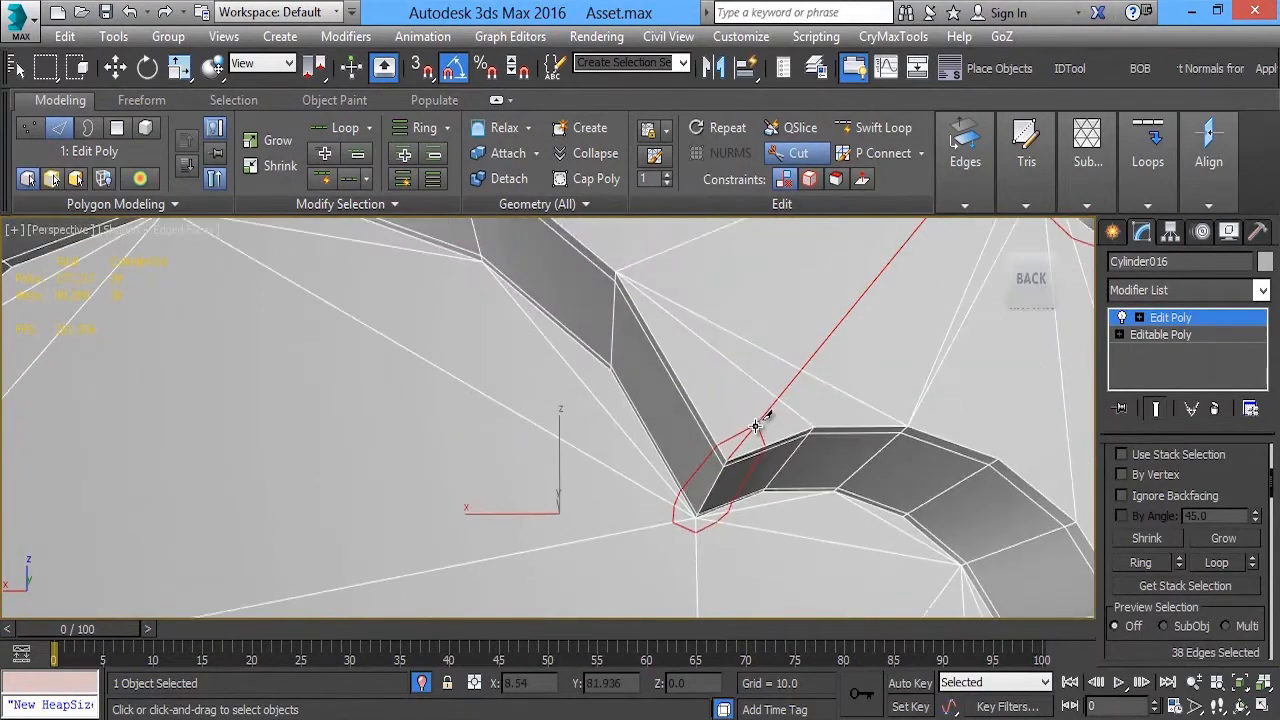
Cut support edges just outside the upper half of the back recess's large curve
{"action": "left_click", "coordinate": [646, 264]}
{"action": "middle_click_drag", "start_coordinate": [610, 230], "coordinate": [703, 357]}
{"action": "scroll", "coordinate": [703, 357], "scroll_direction": "down", "scroll_amount": 3}
{"action": "left_click", "coordinate": [640, 297]}
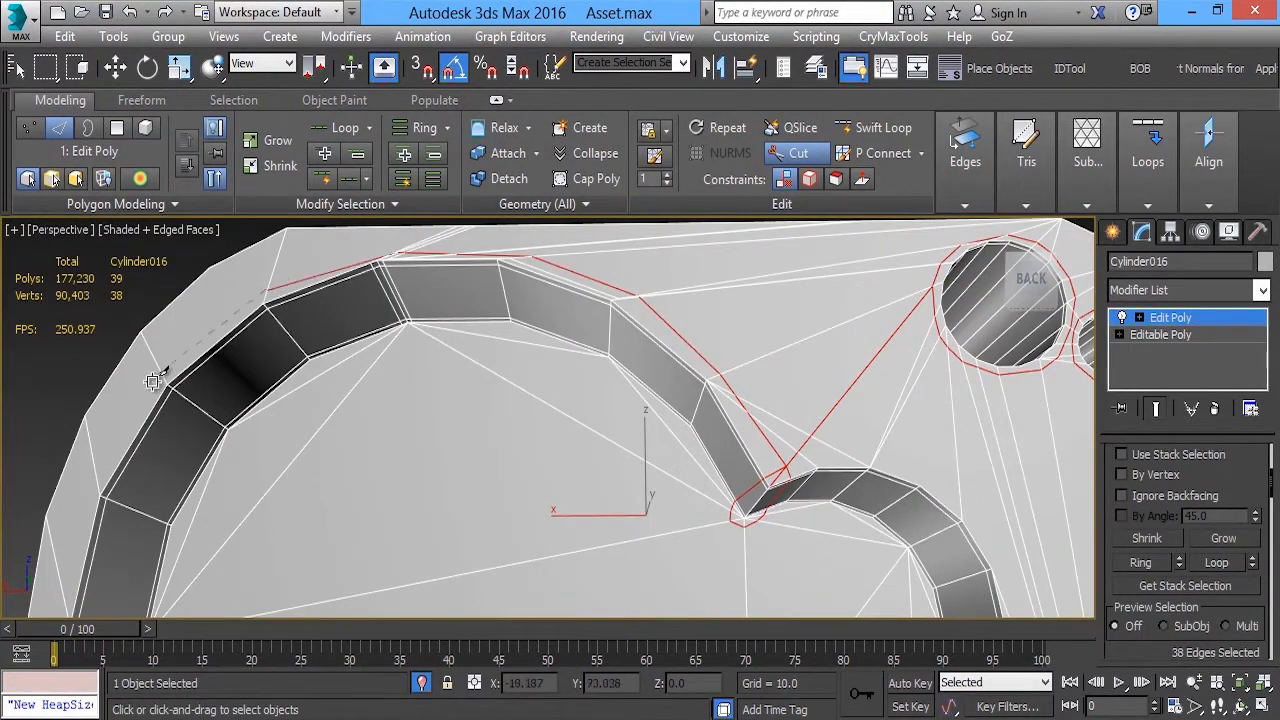
{"action": "left_click", "coordinate": [96, 479]}
{"action": "middle_click_drag", "start_coordinate": [96, 479], "coordinate": [364, 322]}
{"action": "left_click", "coordinate": [386, 427]}
Continue the support edges around the lower half of the back recess's large curve to its lower inner corner
{"action": "middle_click_drag", "start_coordinate": [393, 562], "coordinate": [438, 462]}
{"action": "left_click", "coordinate": [430, 467]}
{"action": "left_click", "coordinate": [510, 560]}
{"action": "left_click", "coordinate": [619, 607]}
{"action": "middle_click_drag", "start_coordinate": [664, 612], "coordinate": [483, 521]}
{"action": "left_click", "coordinate": [560, 511]}
{"action": "left_click", "coordinate": [866, 274]}
{"action": "middle_click_drag", "start_coordinate": [943, 270], "coordinate": [550, 358]}
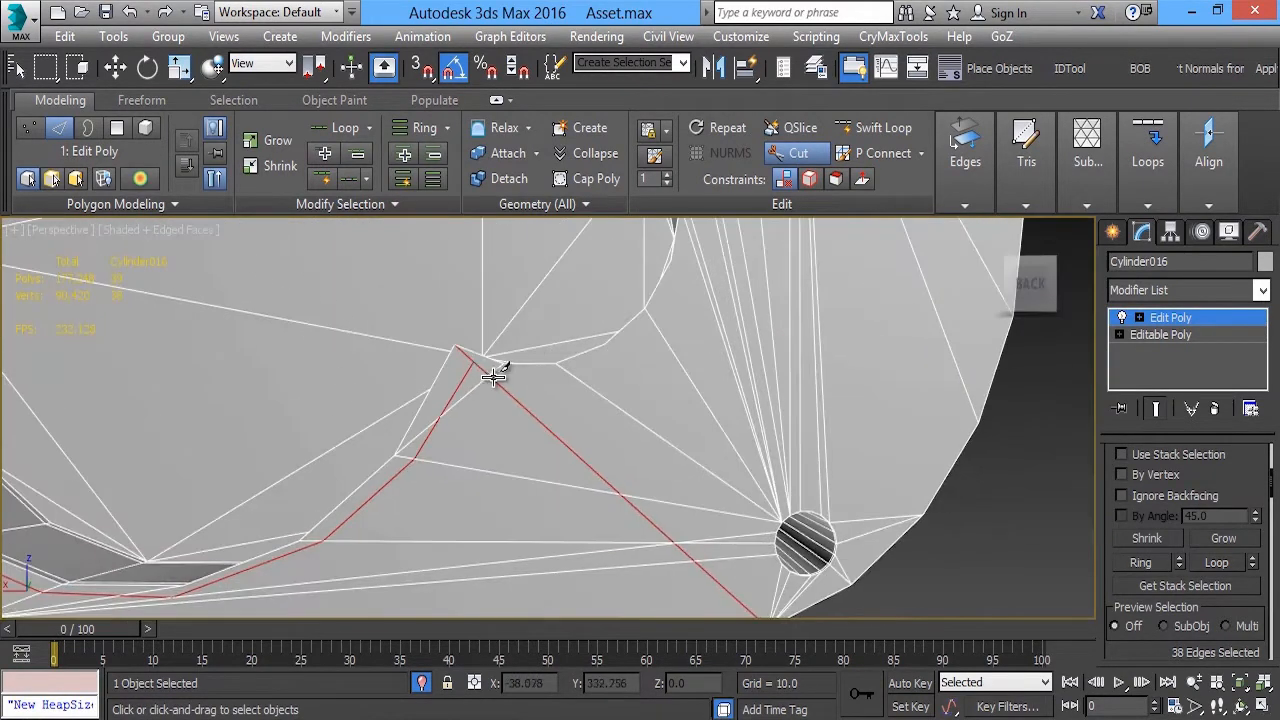
Cut support edges around the outside of the back recess's small curve, joining both inner corners
{"action": "left_click", "coordinate": [654, 326]}
{"action": "middle_click_drag", "start_coordinate": [654, 326], "coordinate": [611, 448]}
{"action": "left_click", "coordinate": [648, 368]}
{"action": "middle_click_drag", "start_coordinate": [668, 290], "coordinate": [753, 340], "text": "alt"}
{"action": "left_click", "coordinate": [743, 293]}
{"action": "left_click", "coordinate": [759, 298]}
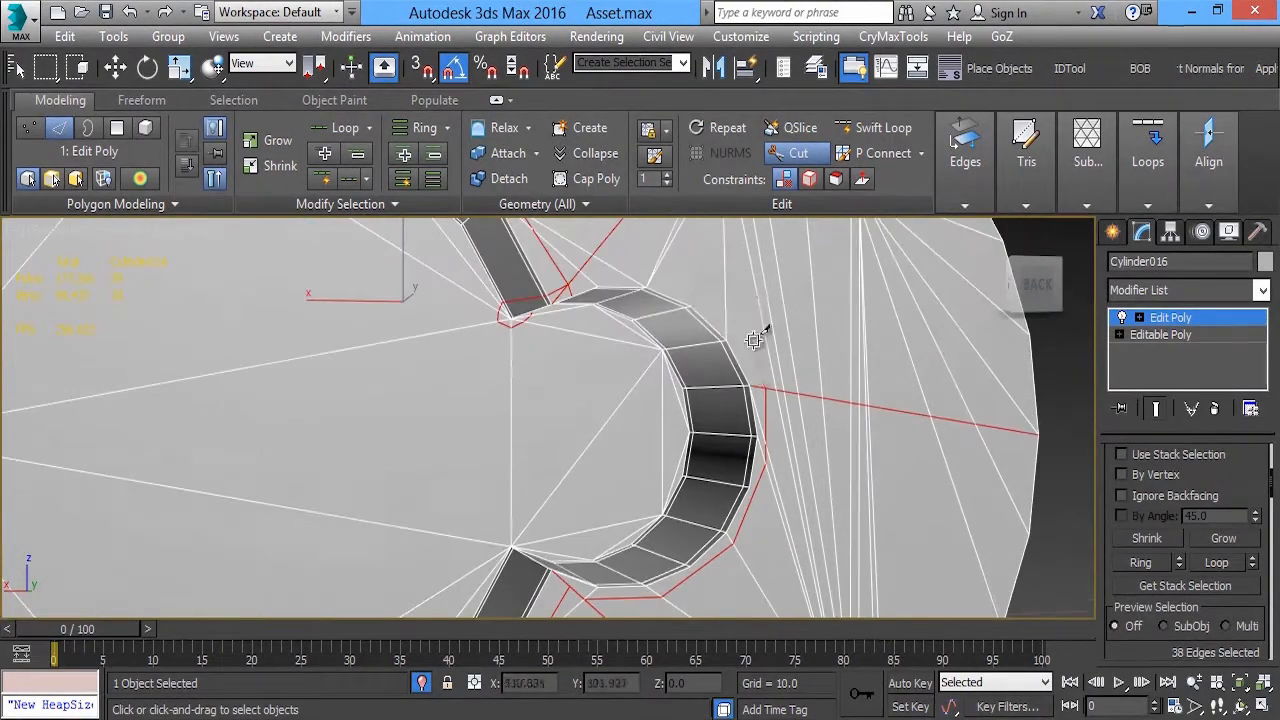
{"action": "left_click", "coordinate": [573, 286]}
{"action": "right_click", "coordinate": [573, 286]}
Cut a small support loop around the back recess's lower inner corner
{"action": "middle_click_drag", "start_coordinate": [556, 590], "coordinate": [516, 440]}
{"action": "scroll", "coordinate": [514, 517], "scroll_direction": "up", "scroll_amount": 3}
{"action": "middle_click_drag", "start_coordinate": [514, 517], "coordinate": [519, 463], "text": "alt"}
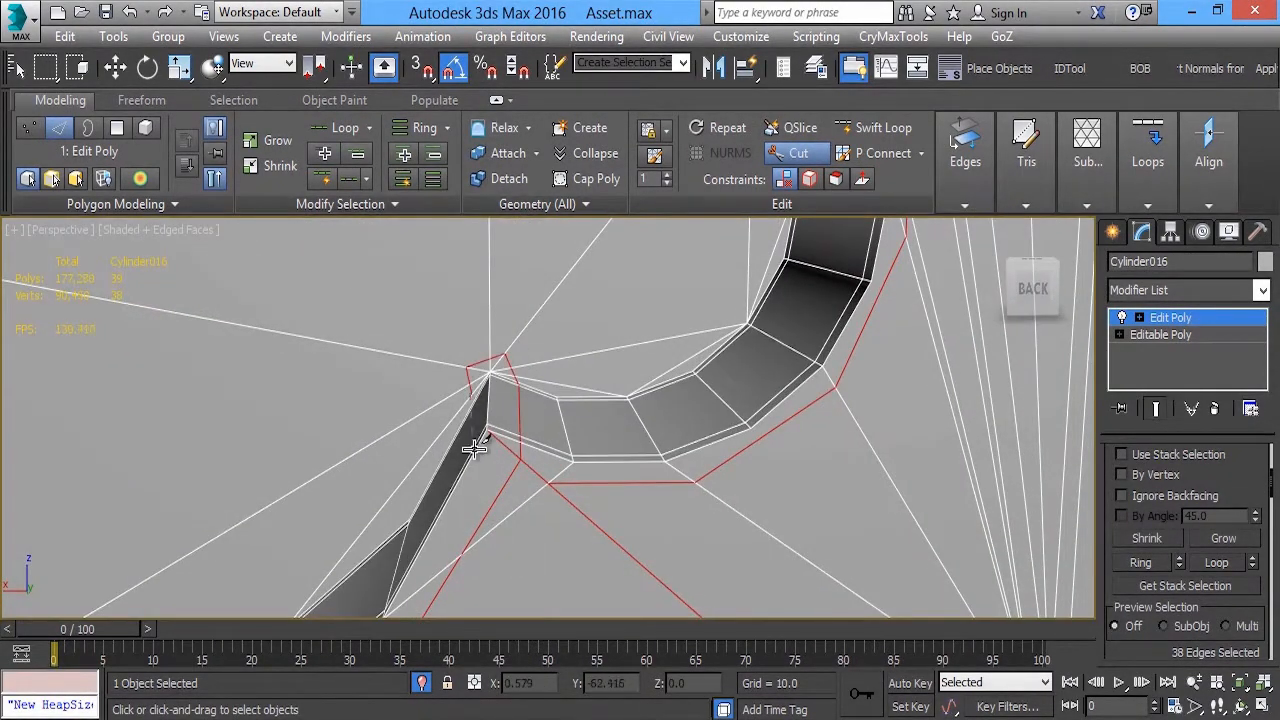
{"action": "scroll", "coordinate": [474, 449], "scroll_direction": "down", "scroll_amount": 5}
Select the recess floor polygons on both sides of the housing, using By Angle selection set to 5
{"action": "key", "text": "4"}
{"action": "key", "text": "w"}
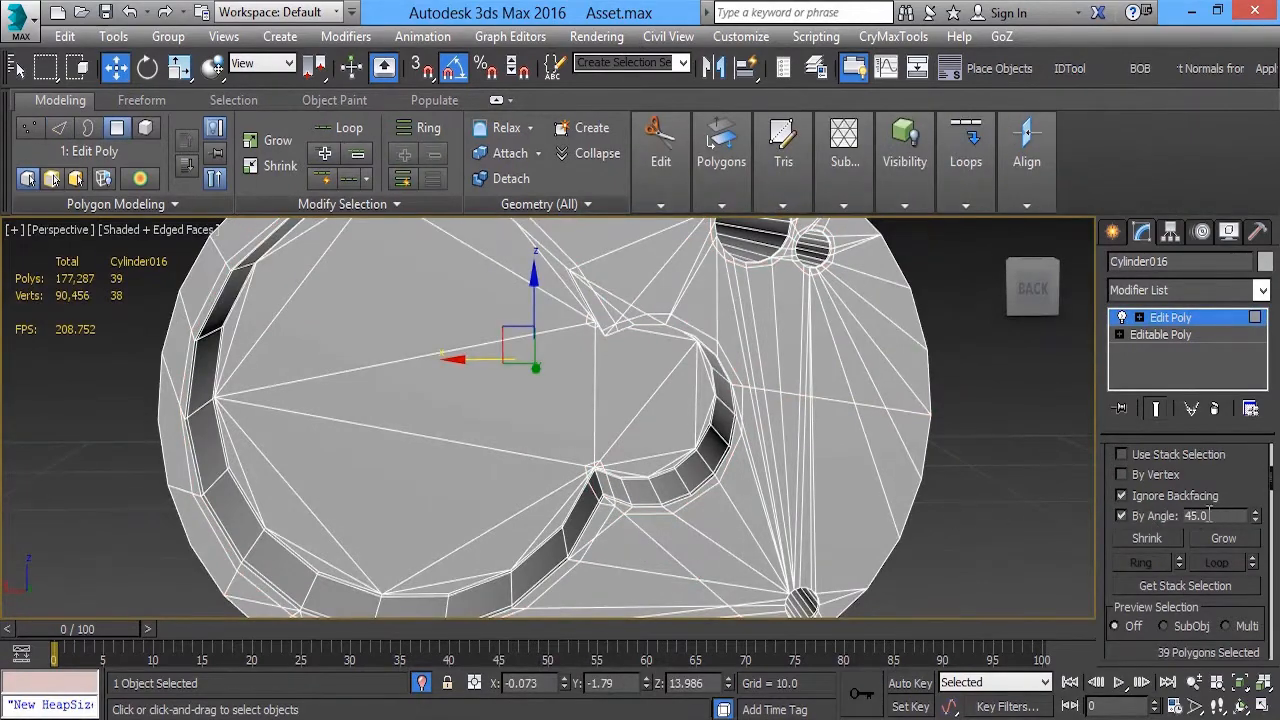
{"action": "left_click_drag", "start_coordinate": [1209, 514], "coordinate": [924, 509]}
{"action": "type", "text": "5"}
{"action": "left_click", "coordinate": [389, 323]}
{"action": "middle_click_drag", "start_coordinate": [389, 323], "coordinate": [740, 386], "text": "alt"}
{"action": "left_click", "coordinate": [740, 386], "text": "ctrl"}
Inset the selected recess floor polygons by 0.06
{"action": "mouse_move", "coordinate": [721, 165]}
{"action": "left_click", "coordinate": [643, 284], "text": "shift"}
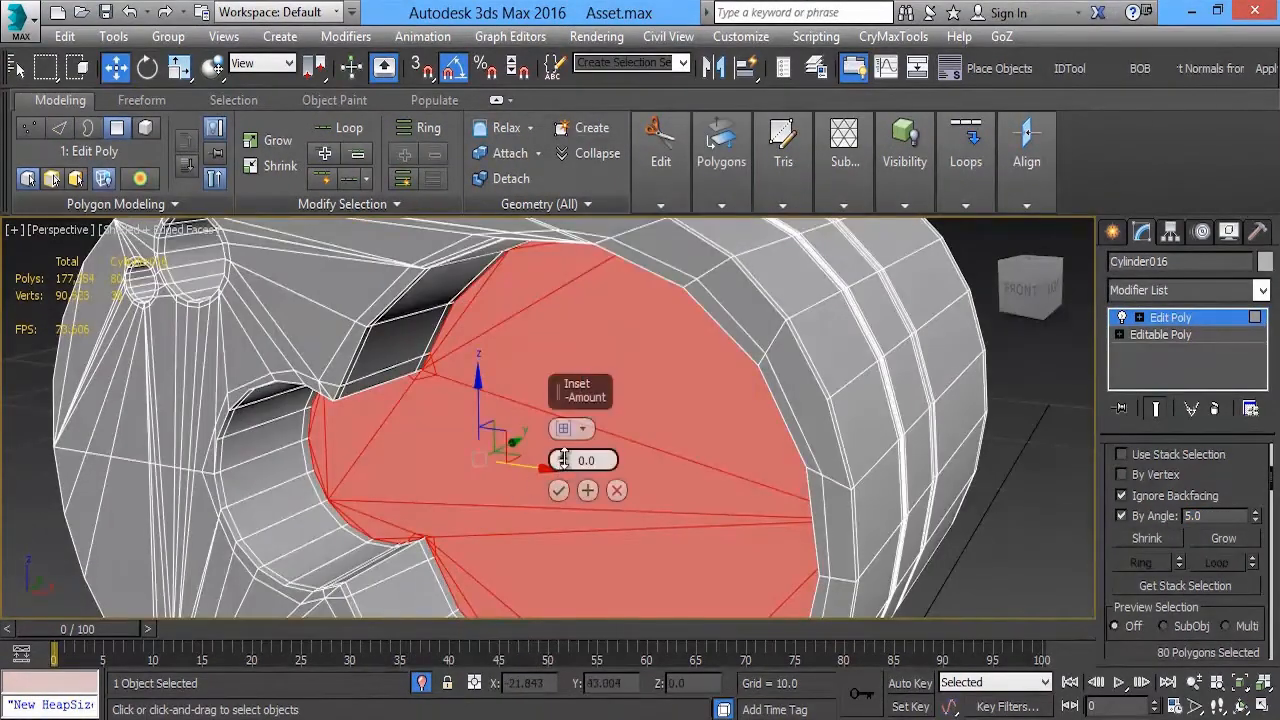
{"action": "left_click_drag", "start_coordinate": [564, 459], "coordinate": [564, 463]}
{"action": "middle_click_drag", "start_coordinate": [564, 463], "coordinate": [640, 440], "text": "alt"}
{"action": "left_click_drag", "start_coordinate": [564, 453], "coordinate": [563, 454]}
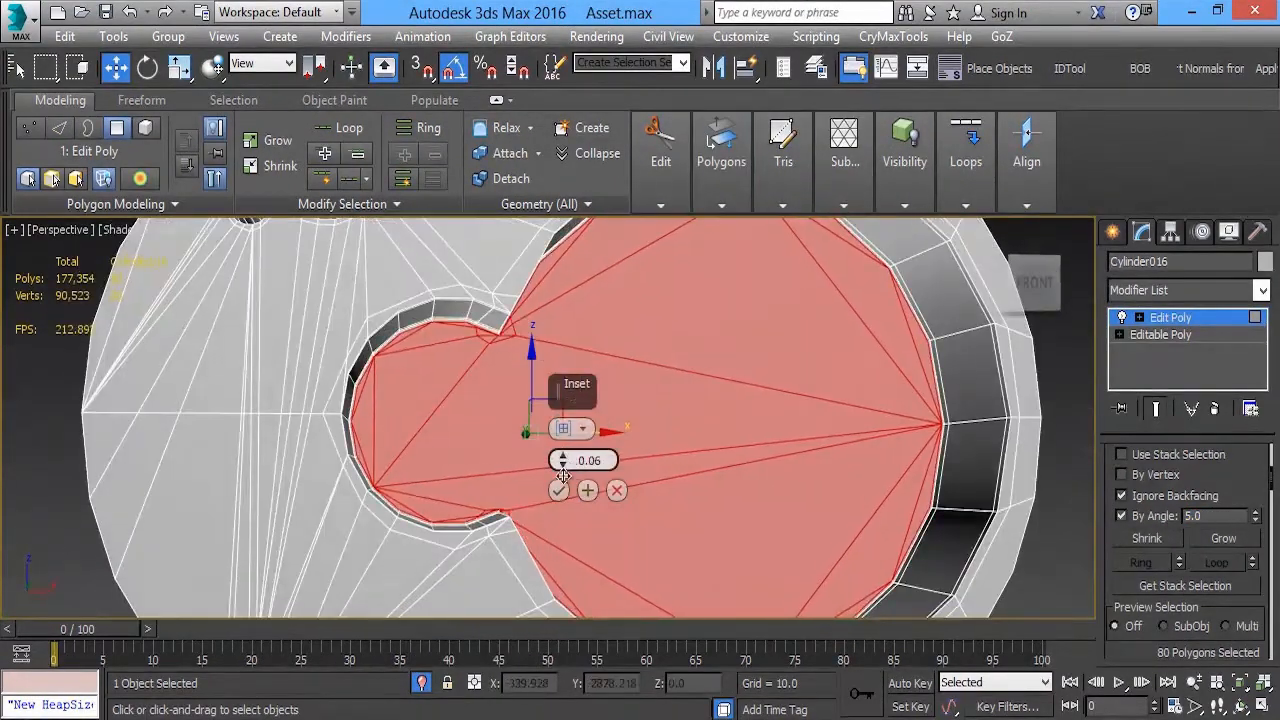
{"action": "left_click", "coordinate": [559, 490]}
Add a TurboSmooth modifier to the housing, adjust its settings and deselect the object
{"action": "left_click", "coordinate": [1170, 317]}
{"action": "left_click", "coordinate": [1264, 291]}
{"action": "left_click", "coordinate": [1135, 429]}
{"action": "left_click", "coordinate": [1166, 543]}
{"action": "left_click", "coordinate": [1236, 486]}
{"action": "scroll", "coordinate": [640, 400], "scroll_direction": "down", "scroll_amount": 5}
{"action": "left_click", "coordinate": [300, 330]}
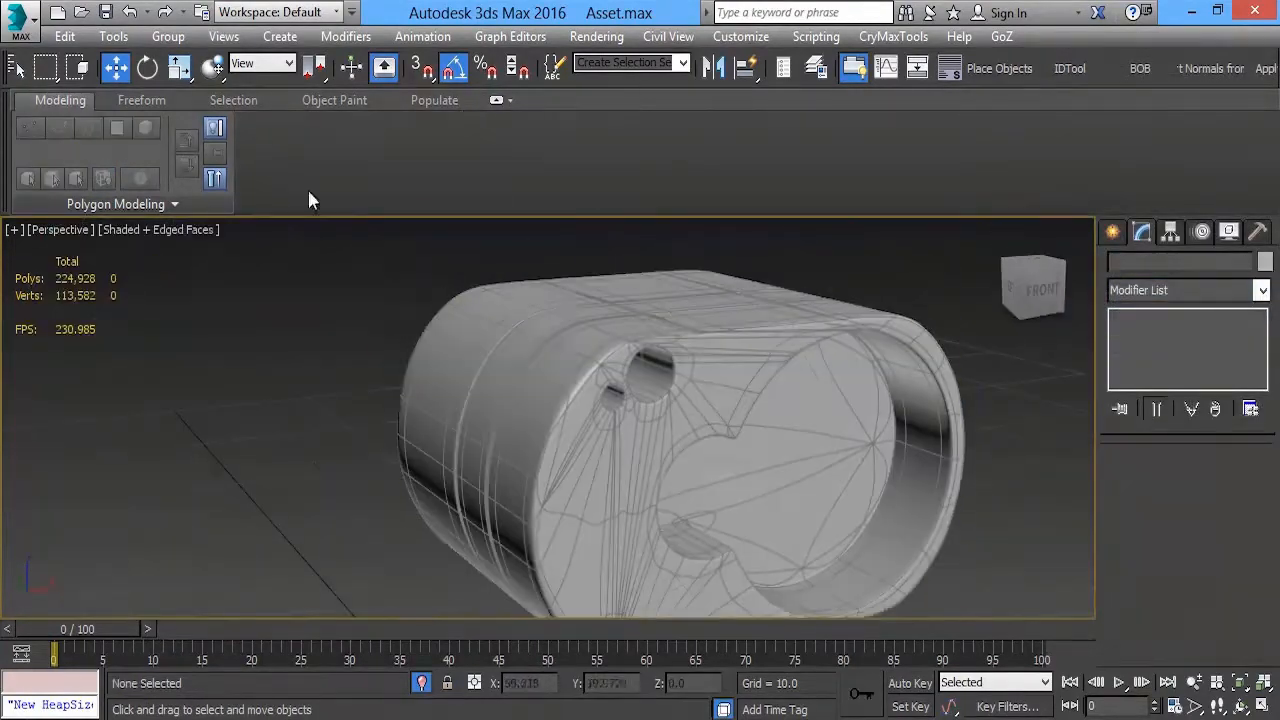
Hide the edged faces and inspect the smoothed housing for shading problems
{"action": "left_click", "coordinate": [157, 231]}
{"action": "left_click", "coordinate": [240, 324]}
{"action": "mouse_move", "coordinate": [504, 332]}
{"action": "middle_mouse_down", "text": "alt"}
{"action": "mouse_move", "coordinate": [626, 380]}
{"action": "mouse_move", "coordinate": [437, 360]}
{"action": "mouse_move", "coordinate": [691, 400]}
{"action": "mouse_move", "coordinate": [703, 331]}
{"action": "middle_mouse_up", "text": "alt"}
{"action": "scroll", "coordinate": [715, 440], "scroll_direction": "up", "scroll_amount": 5}
Disable the housing's TurboSmooth modifier and return to its Edit Poly level with edged faces shown
{"action": "left_click", "coordinate": [721, 445]}
{"action": "left_click", "coordinate": [1122, 317]}
{"action": "left_click", "coordinate": [117, 233]}
{"action": "left_click", "coordinate": [200, 324]}
{"action": "scroll", "coordinate": [703, 331], "scroll_direction": "up", "scroll_amount": 1}
{"action": "left_click", "coordinate": [1170, 335]}
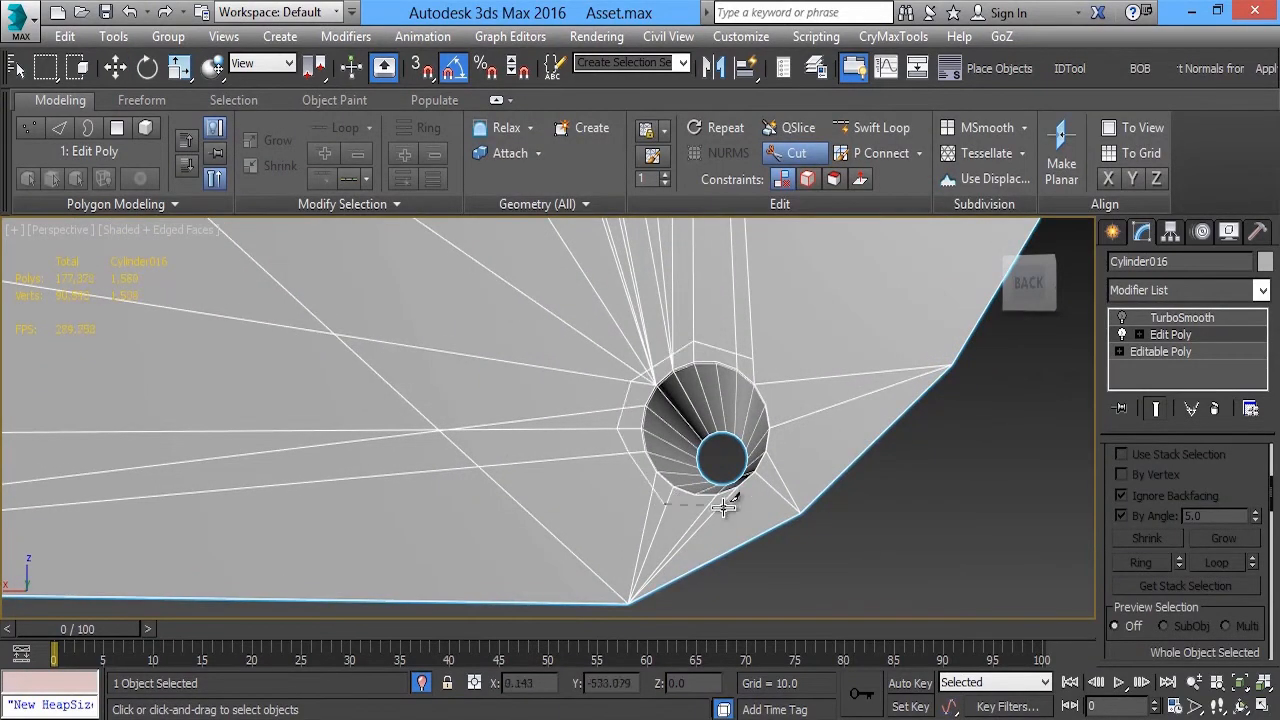
Cut a ring of support edges around the small hole near the back face's bottom corner
{"action": "scroll", "coordinate": [677, 514], "scroll_direction": "up", "scroll_amount": 3}
{"action": "middle_click_drag", "start_coordinate": [829, 405], "coordinate": [848, 290], "text": "alt"}
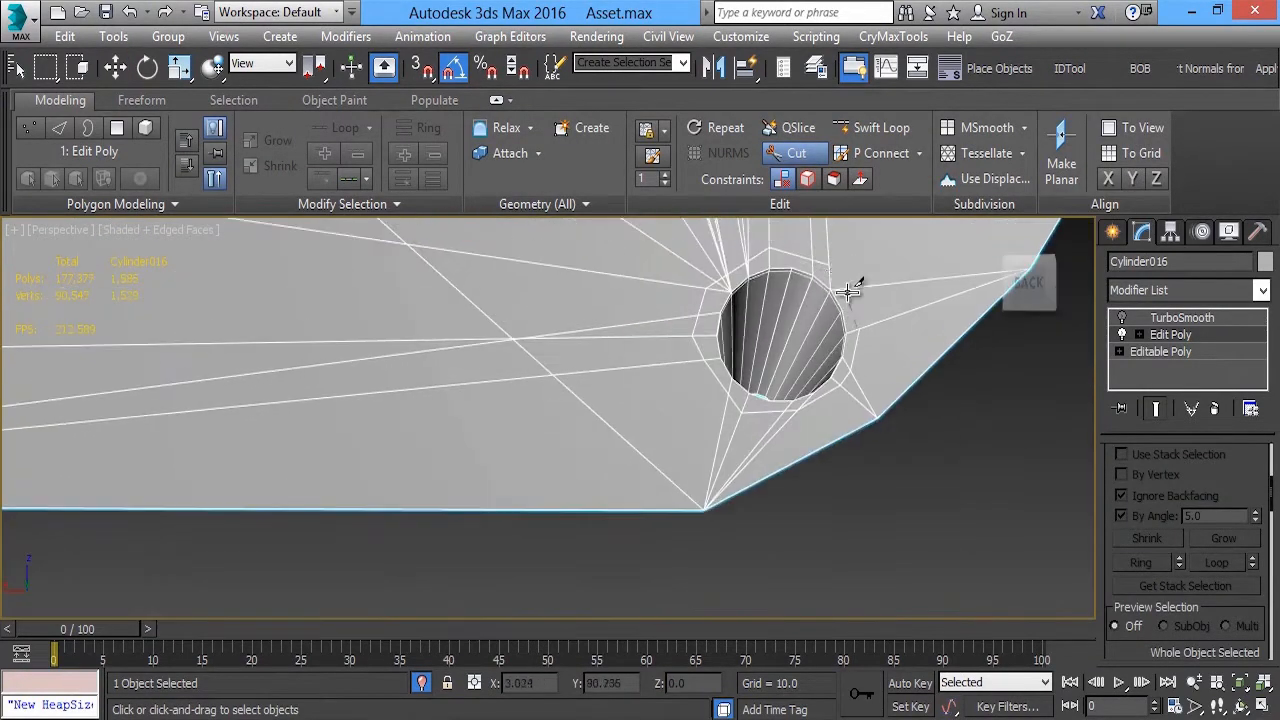
{"action": "left_click", "coordinate": [722, 486]}
{"action": "scroll", "coordinate": [722, 486], "scroll_direction": "down", "scroll_amount": 4}
Cut support edges just inside the back face's outer rim around the end enclosing the large curve
{"action": "middle_click_drag", "start_coordinate": [308, 430], "coordinate": [700, 438]}
{"action": "left_click", "coordinate": [519, 462]}
{"action": "left_click", "coordinate": [443, 424]}
{"action": "middle_click_drag", "start_coordinate": [365, 350], "coordinate": [459, 470]}
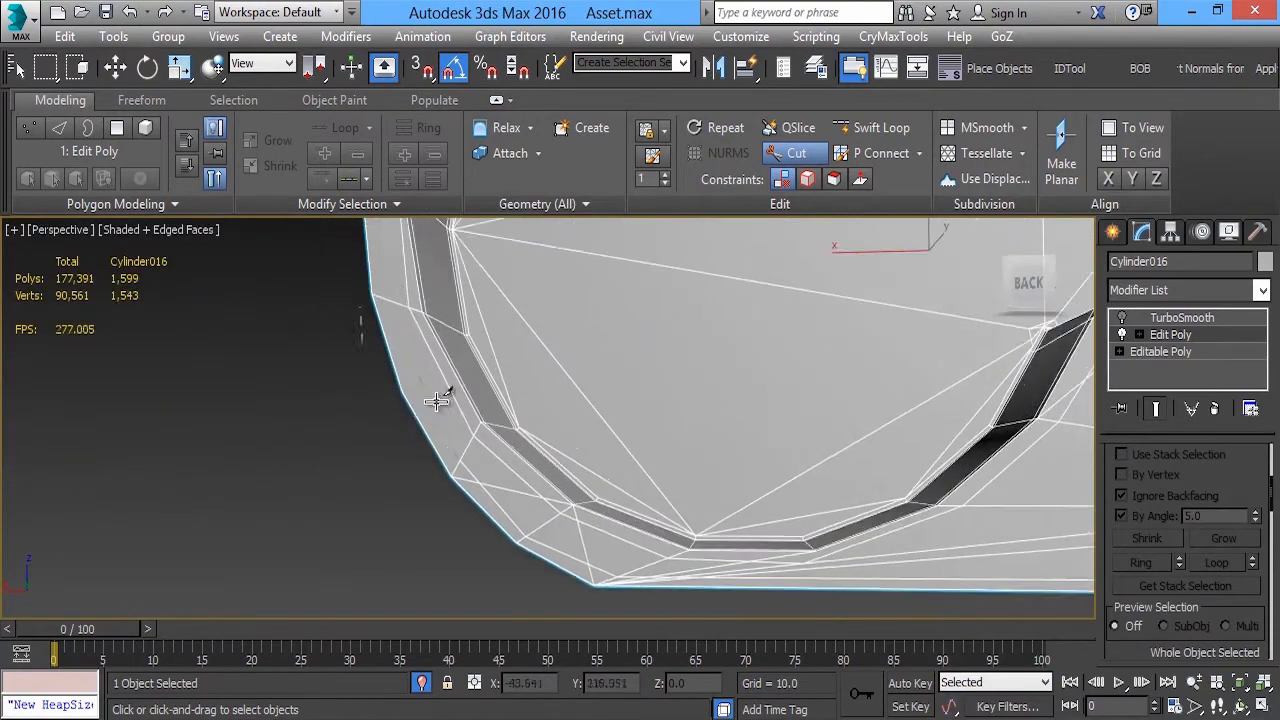
{"action": "left_click", "coordinate": [380, 305]}
{"action": "middle_click_drag", "start_coordinate": [380, 305], "coordinate": [372, 429]}
{"action": "left_click", "coordinate": [404, 312]}
{"action": "left_click", "coordinate": [441, 296]}
{"action": "middle_click_drag", "start_coordinate": [441, 296], "coordinate": [324, 416]}
{"action": "left_click", "coordinate": [431, 328]}
Continue the rim support edges along the back face's top edge and around the end with the holes
{"action": "middle_click_drag", "start_coordinate": [798, 331], "coordinate": [262, 339]}
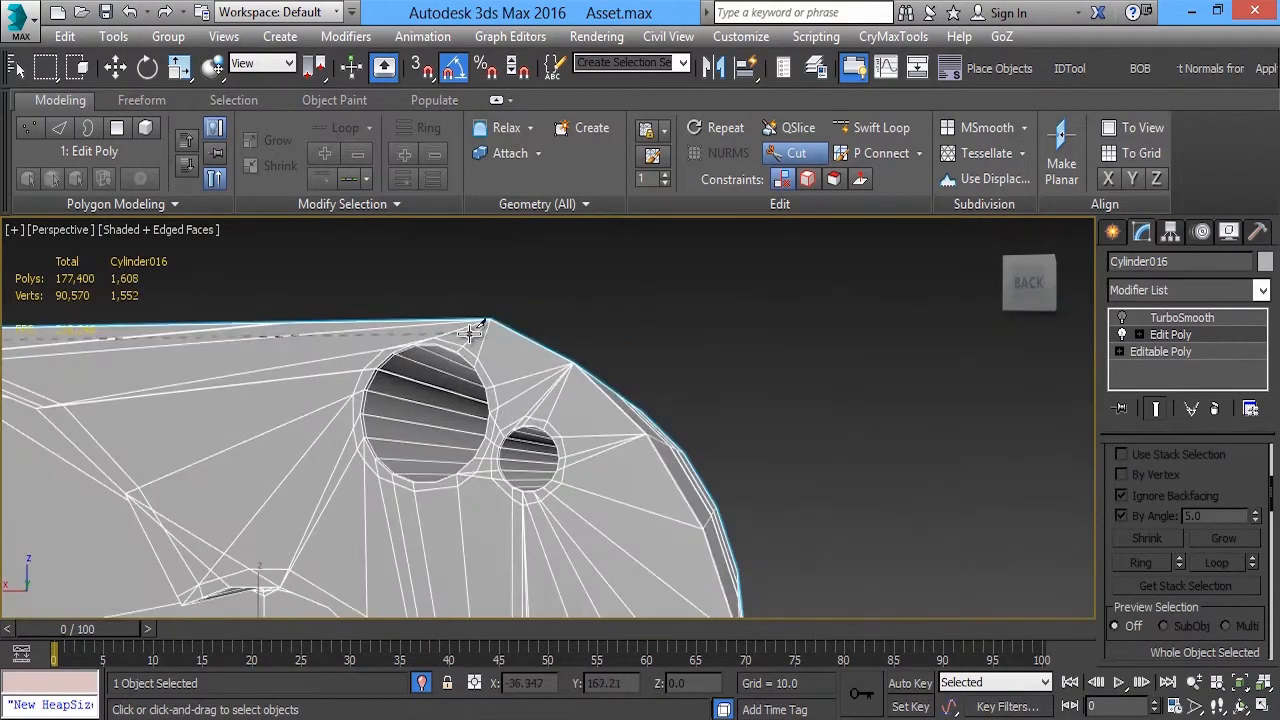
{"action": "left_click", "coordinate": [673, 517]}
{"action": "middle_click_drag", "start_coordinate": [673, 517], "coordinate": [626, 382]}
{"action": "left_click", "coordinate": [668, 478]}
{"action": "middle_click_drag", "start_coordinate": [668, 478], "coordinate": [644, 328]}
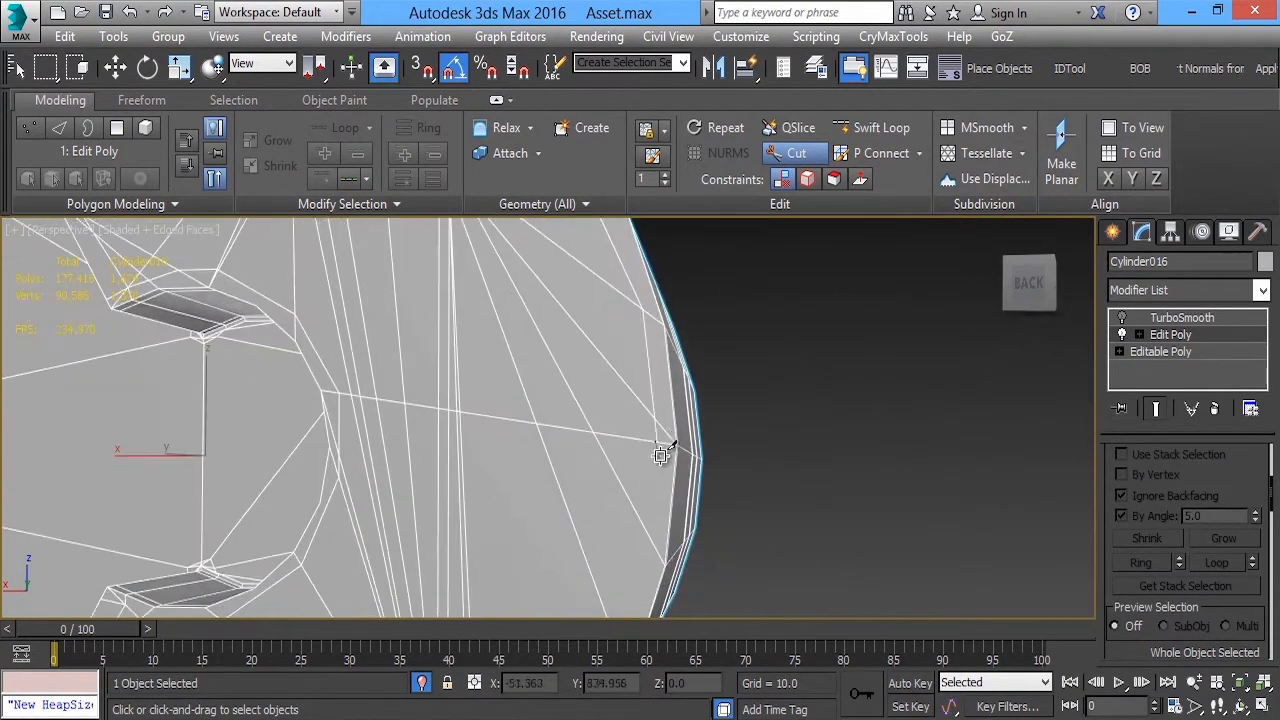
{"action": "left_click", "coordinate": [667, 447]}
{"action": "middle_click_drag", "start_coordinate": [667, 447], "coordinate": [740, 312]}
{"action": "left_click", "coordinate": [655, 453]}
{"action": "left_click", "coordinate": [540, 552]}
{"action": "scroll", "coordinate": [540, 548], "scroll_direction": "down", "scroll_amount": 5}
{"action": "middle_click_drag", "start_coordinate": [546, 540], "coordinate": [386, 320], "text": "alt"}
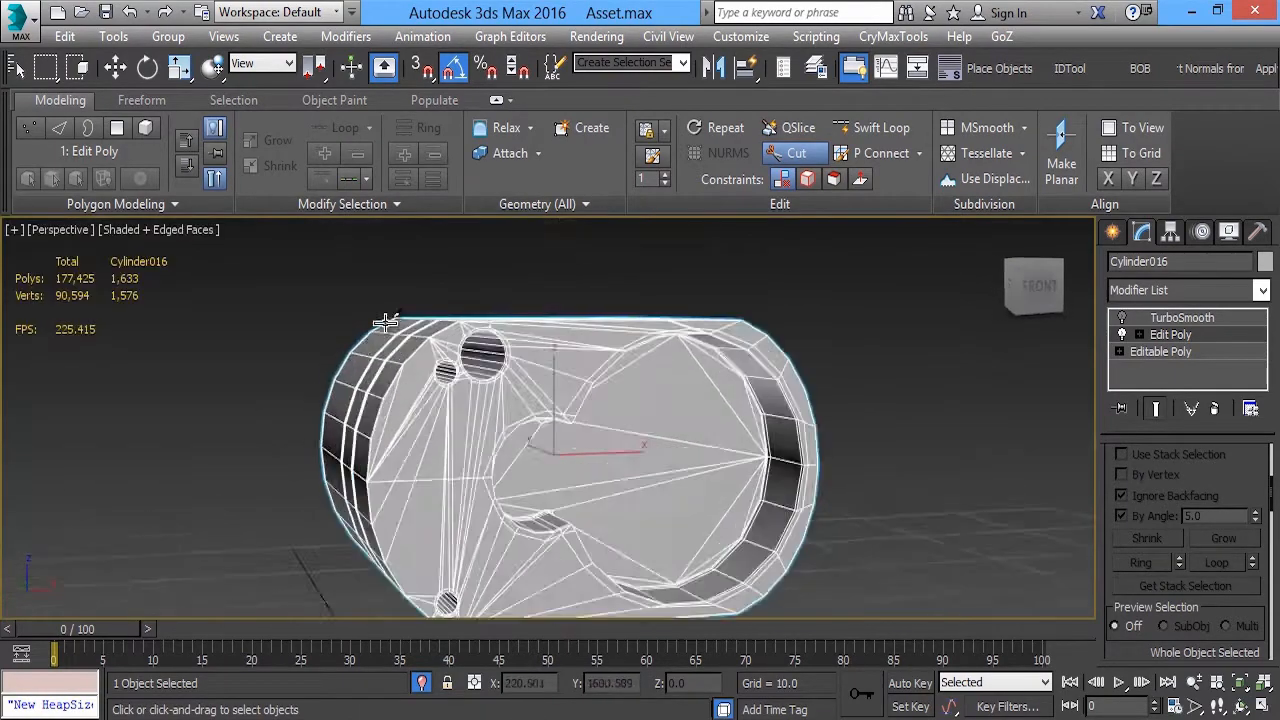
Cut support edges just inside the front face's outer rim around the end with the holes, down to the bottom corner
{"action": "scroll", "coordinate": [452, 335], "scroll_direction": "up", "scroll_amount": 5}
{"action": "left_click", "coordinate": [478, 322]}
{"action": "left_click", "coordinate": [369, 366]}
{"action": "middle_click_drag", "start_coordinate": [369, 366], "coordinate": [401, 291]}
{"action": "mouse_move", "coordinate": [341, 433]}
{"action": "middle_mouse_down", "text": "alt"}
{"action": "mouse_move", "coordinate": [434, 357]}
{"action": "mouse_move", "coordinate": [471, 423]}
{"action": "middle_mouse_up", "text": "alt"}
{"action": "left_click", "coordinate": [656, 240]}
{"action": "middle_click_drag", "start_coordinate": [656, 240], "coordinate": [410, 360], "text": "alt"}
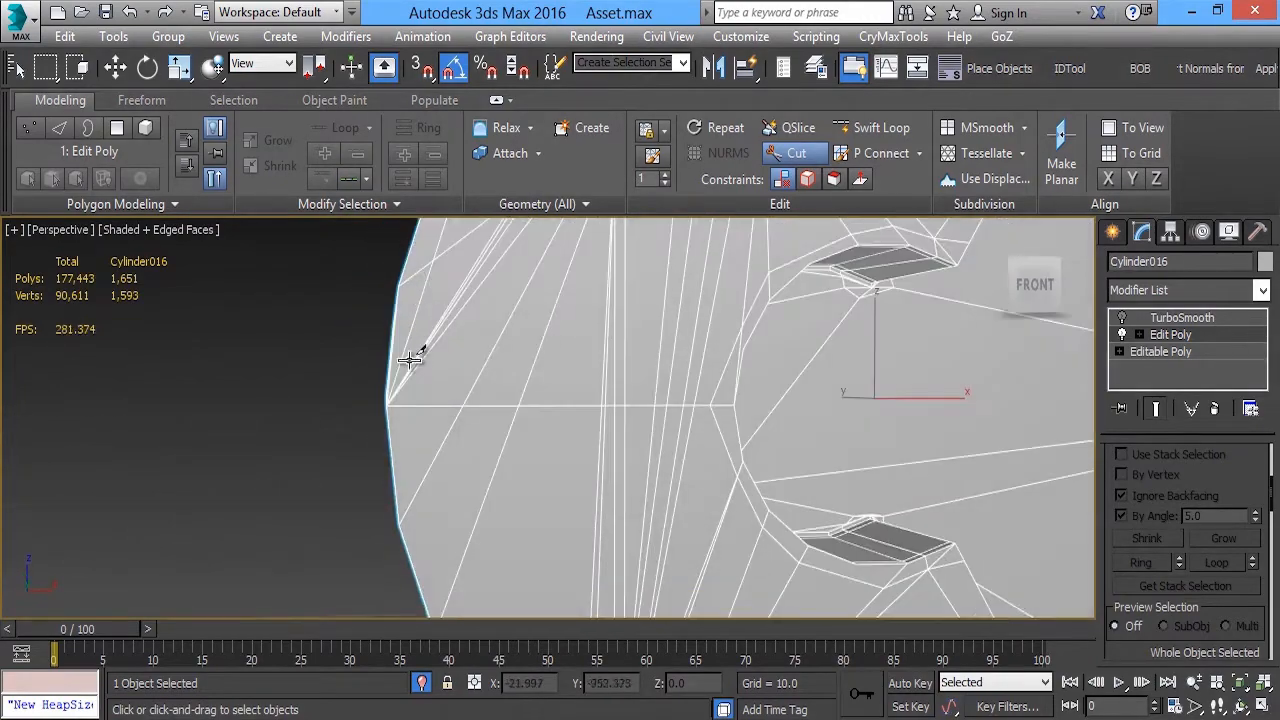
{"action": "left_click", "coordinate": [410, 405]}
{"action": "middle_click_drag", "start_coordinate": [410, 405], "coordinate": [396, 262]}
{"action": "left_click", "coordinate": [409, 342]}
{"action": "left_click", "coordinate": [437, 470]}
{"action": "middle_click_drag", "start_coordinate": [437, 470], "coordinate": [300, 226]}
{"action": "left_click", "coordinate": [425, 404]}
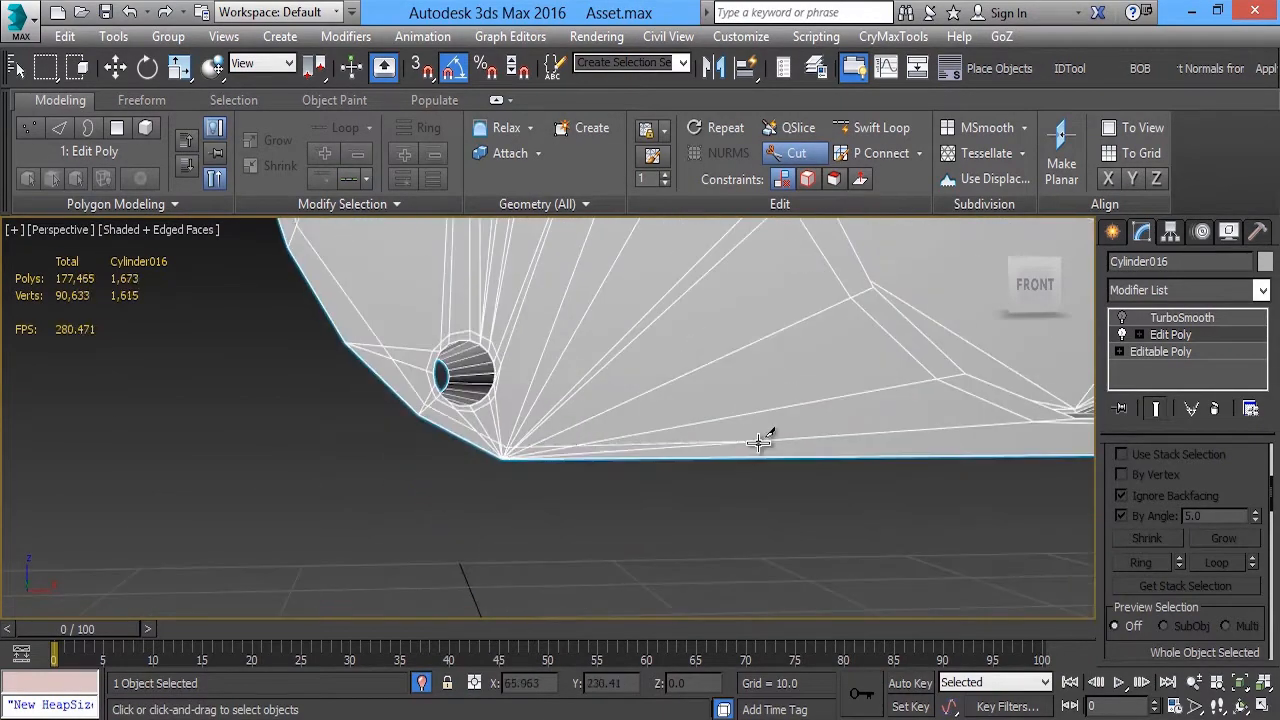
Continue the front face's rim support edges along the bottom, around the large recess end and back along the top edge
{"action": "middle_click_drag", "start_coordinate": [758, 441], "coordinate": [539, 393]}
{"action": "left_click", "coordinate": [692, 282]}
{"action": "middle_click_drag", "start_coordinate": [692, 282], "coordinate": [574, 502]}
{"action": "left_click", "coordinate": [649, 349]}
{"action": "middle_click_drag", "start_coordinate": [653, 241], "coordinate": [667, 404]}
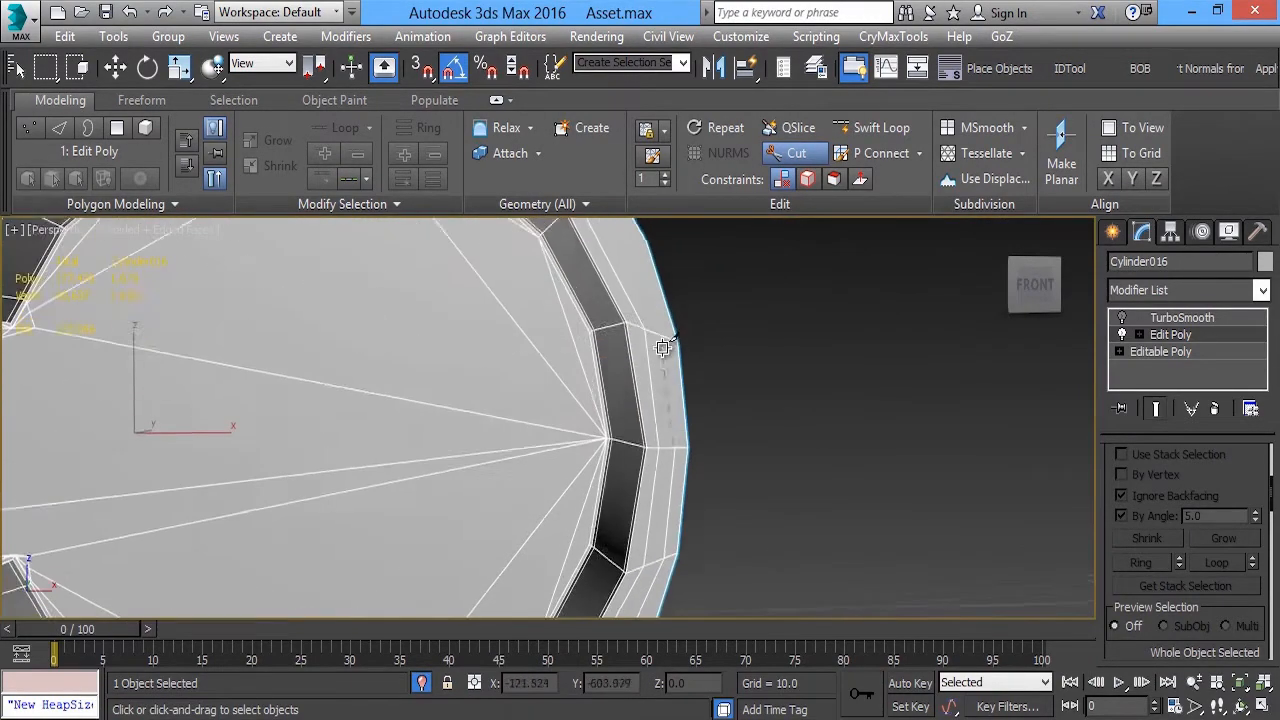
{"action": "left_click", "coordinate": [666, 348]}
{"action": "middle_click_drag", "start_coordinate": [652, 326], "coordinate": [663, 406]}
{"action": "middle_click_drag", "start_coordinate": [604, 278], "coordinate": [699, 415]}
{"action": "left_click", "coordinate": [571, 327]}
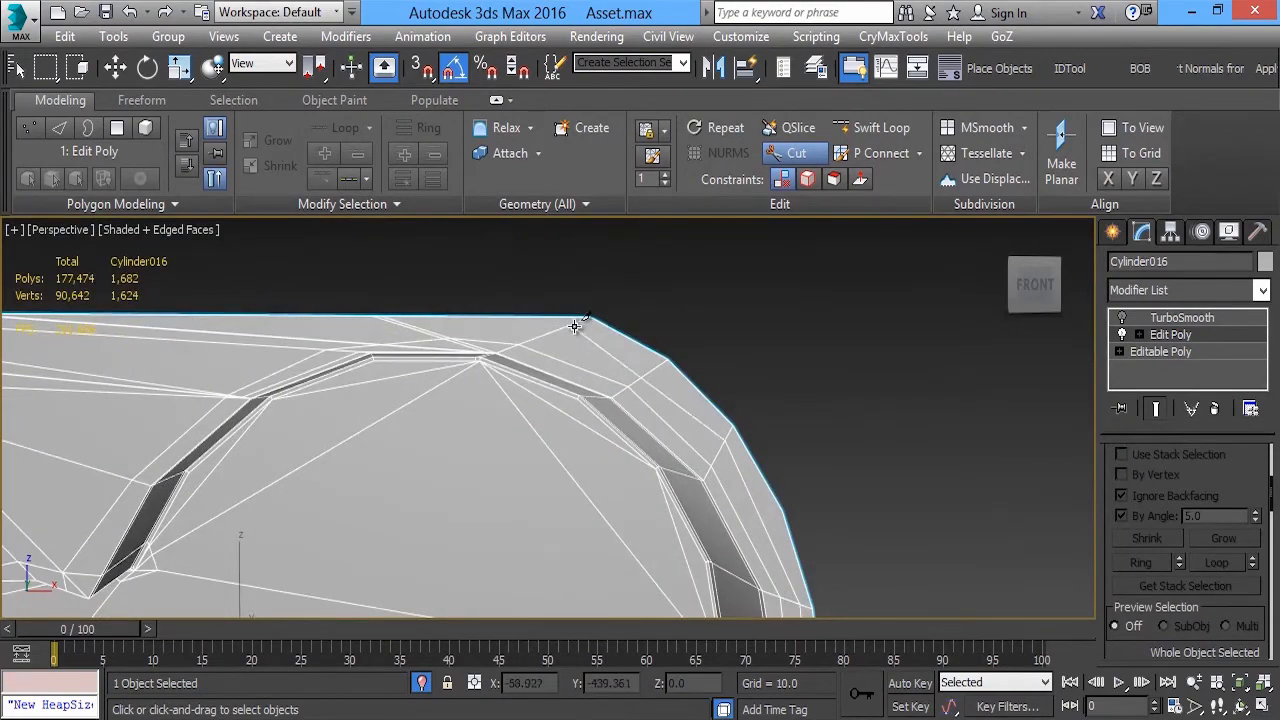
{"action": "left_click", "coordinate": [400, 323]}
{"action": "middle_click_drag", "start_coordinate": [400, 323], "coordinate": [1158, 326]}
{"action": "left_click", "coordinate": [565, 328]}
{"action": "right_click", "coordinate": [565, 328]}
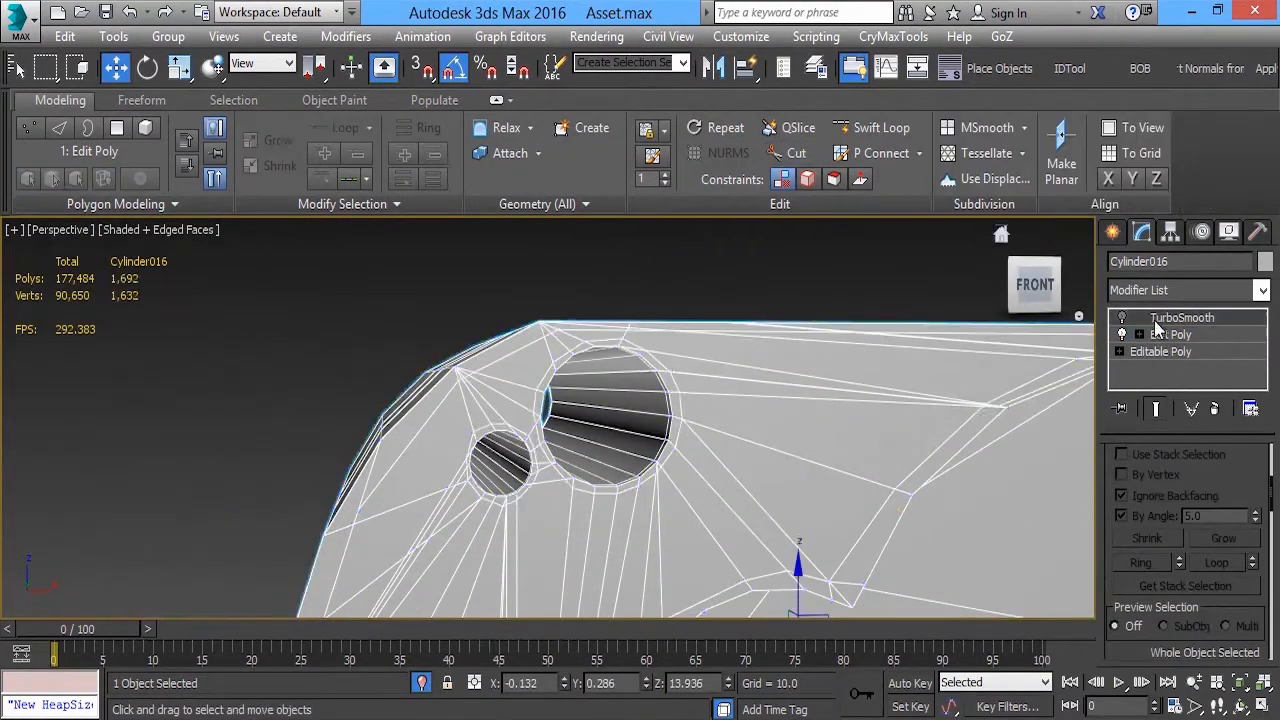
Enable the housing's TurboSmooth modifier and show it shaded without edges, together with the rest of the model
{"action": "left_click", "coordinate": [1122, 318]}
{"action": "left_click", "coordinate": [165, 235]}
{"action": "left_click", "coordinate": [224, 330]}
{"action": "key", "text": "z"}
{"action": "middle_click_drag", "start_coordinate": [534, 391], "coordinate": [560, 340], "text": "alt"}
{"action": "key", "text": "alt+q"}
{"action": "scroll", "coordinate": [762, 480], "scroll_direction": "down", "scroll_amount": 5}
{"action": "scroll", "coordinate": [652, 392], "scroll_direction": "up", "scroll_amount": 5}
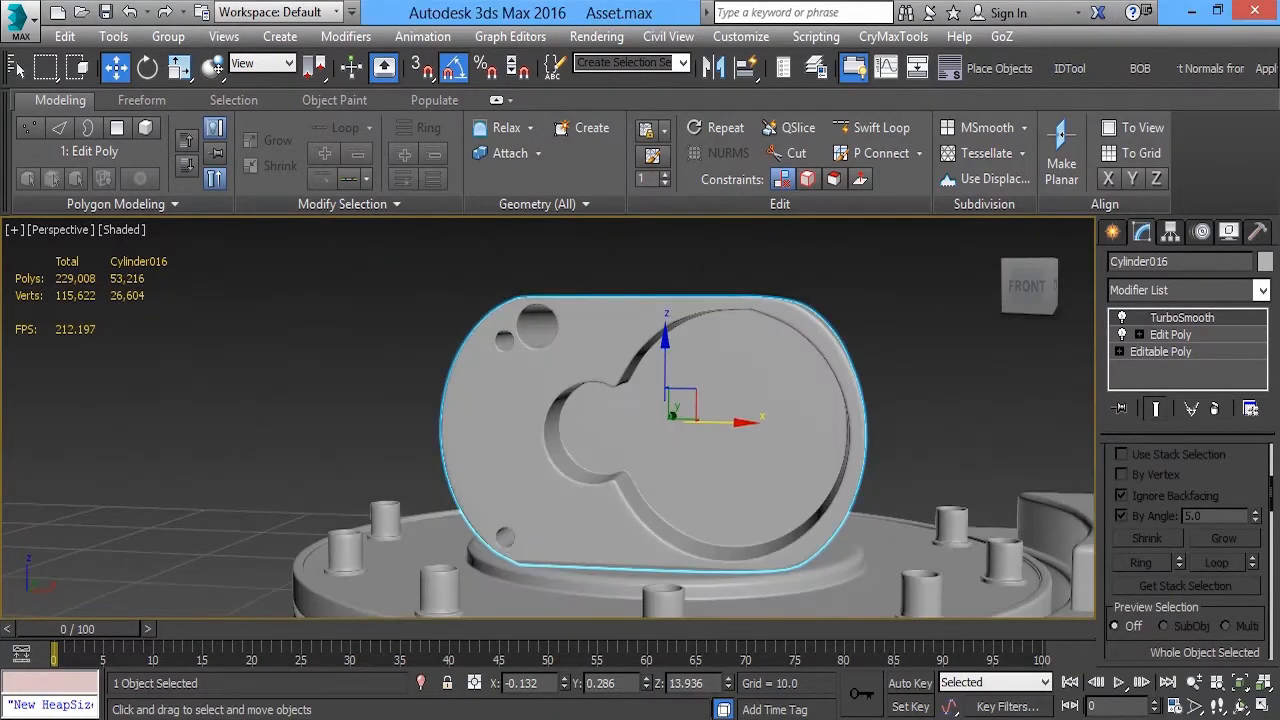
Create a standard cylinder in the Front view, centred on the small rounded end of the housing's recess
{"action": "key", "text": "alt+w"}
{"action": "right_click", "coordinate": [934, 329]}
{"action": "key", "text": "alt+w"}
{"action": "scroll", "coordinate": [900, 335], "scroll_direction": "down", "scroll_amount": 2}
{"action": "scroll", "coordinate": [584, 352], "scroll_direction": "up", "scroll_amount": 2}
{"action": "left_click", "coordinate": [1113, 232]}
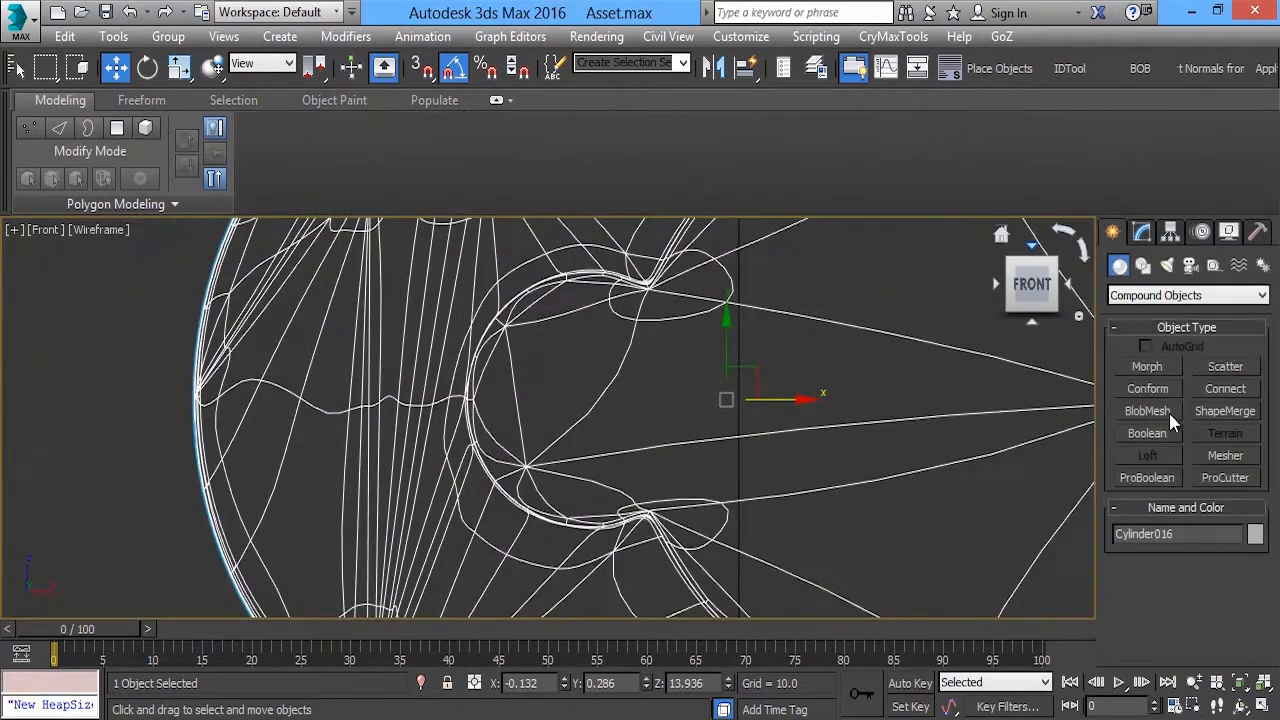
{"action": "left_click", "coordinate": [1160, 296]}
{"action": "left_click", "coordinate": [1143, 311]}
{"action": "left_click", "coordinate": [1148, 411]}
{"action": "scroll", "coordinate": [548, 391], "scroll_direction": "up", "scroll_amount": 2}
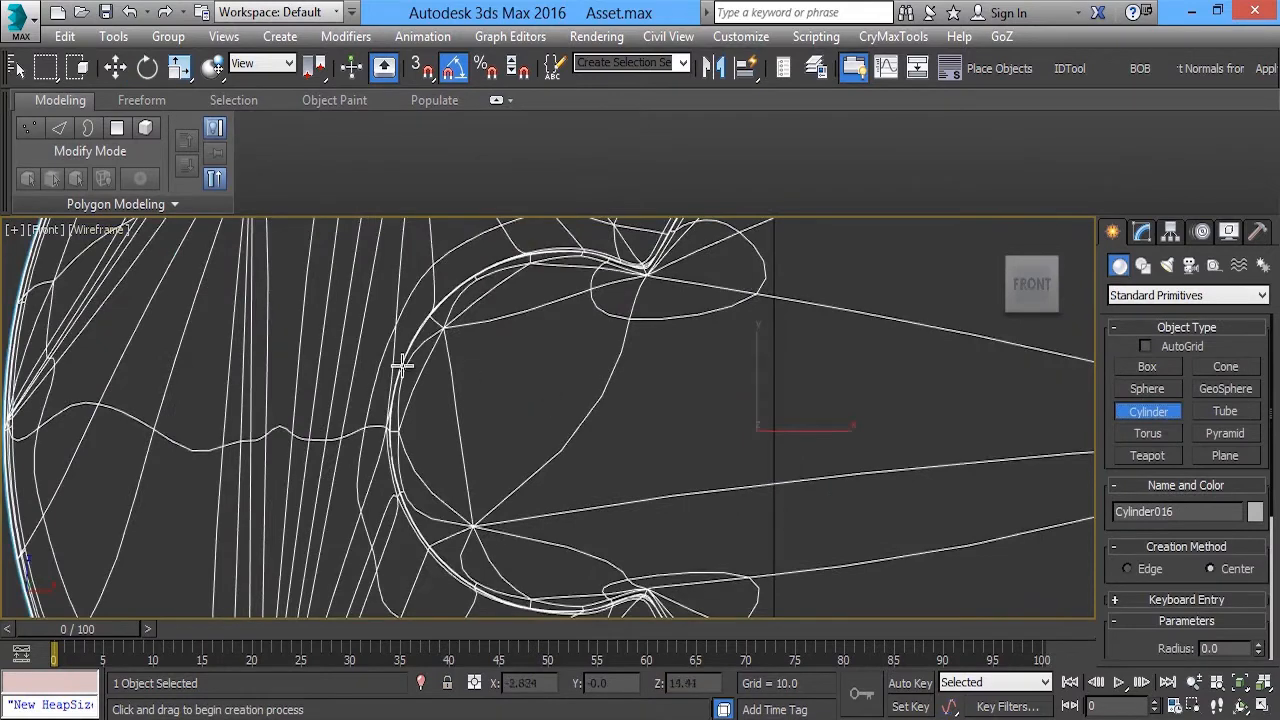
{"action": "mouse_move", "coordinate": [545, 430]}
{"action": "left_mouse_down"}
{"action": "mouse_move", "coordinate": [554, 469]}
{"action": "mouse_move", "coordinate": [703, 435]}
{"action": "left_mouse_up"}
{"action": "left_click", "coordinate": [880, 406]}
Move the new cylinder into position at the small rounded end of the recess
{"action": "key", "text": "r"}
{"action": "key", "text": "w"}
{"action": "left_click_drag", "start_coordinate": [557, 420], "coordinate": [582, 412]}
{"action": "key", "text": "alt+w"}
{"action": "right_click", "coordinate": [851, 507]}
{"action": "key", "text": "alt+w"}
{"action": "middle_click_drag", "start_coordinate": [851, 507], "coordinate": [620, 378], "text": "alt"}
{"action": "scroll", "coordinate": [620, 378], "scroll_direction": "up", "scroll_amount": 3}
{"action": "left_click", "coordinate": [669, 368]}
{"action": "left_click_drag", "start_coordinate": [676, 368], "coordinate": [610, 391]}
Scale the cylinder to suit the small rounded end of the recess
{"action": "key", "text": "z"}
{"action": "scroll", "coordinate": [600, 420], "scroll_direction": "down", "scroll_amount": 3}
{"action": "middle_click_drag", "start_coordinate": [600, 420], "coordinate": [543, 417], "text": "alt"}
{"action": "key", "text": "r"}
{"action": "left_click_drag", "start_coordinate": [543, 416], "coordinate": [514, 415]}
{"action": "middle_click_drag", "start_coordinate": [514, 415], "coordinate": [500, 442], "text": "alt"}
Isolate the cylinder with edged faces shown and convert it to an Editable Poly
{"action": "key", "text": "alt+q"}
{"action": "left_click", "coordinate": [125, 230]}
{"action": "left_click", "coordinate": [293, 318]}
{"action": "right_click", "coordinate": [480, 306]}
{"action": "left_click", "coordinate": [714, 531]}
Delete the cylinder's back cap polygon
{"action": "key", "text": "4"}
{"action": "left_click", "coordinate": [572, 332]}
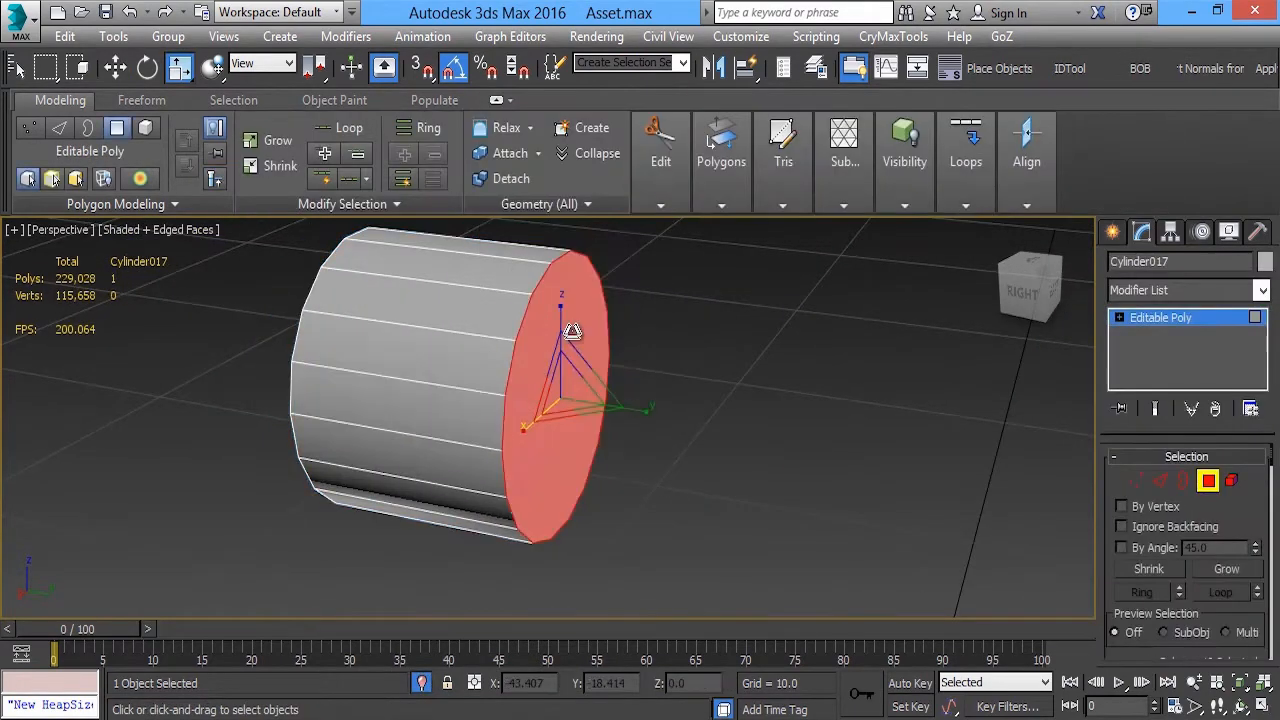
{"action": "key", "text": "Delete"}
{"action": "middle_click_drag", "start_coordinate": [572, 332], "coordinate": [541, 330], "text": "alt"}
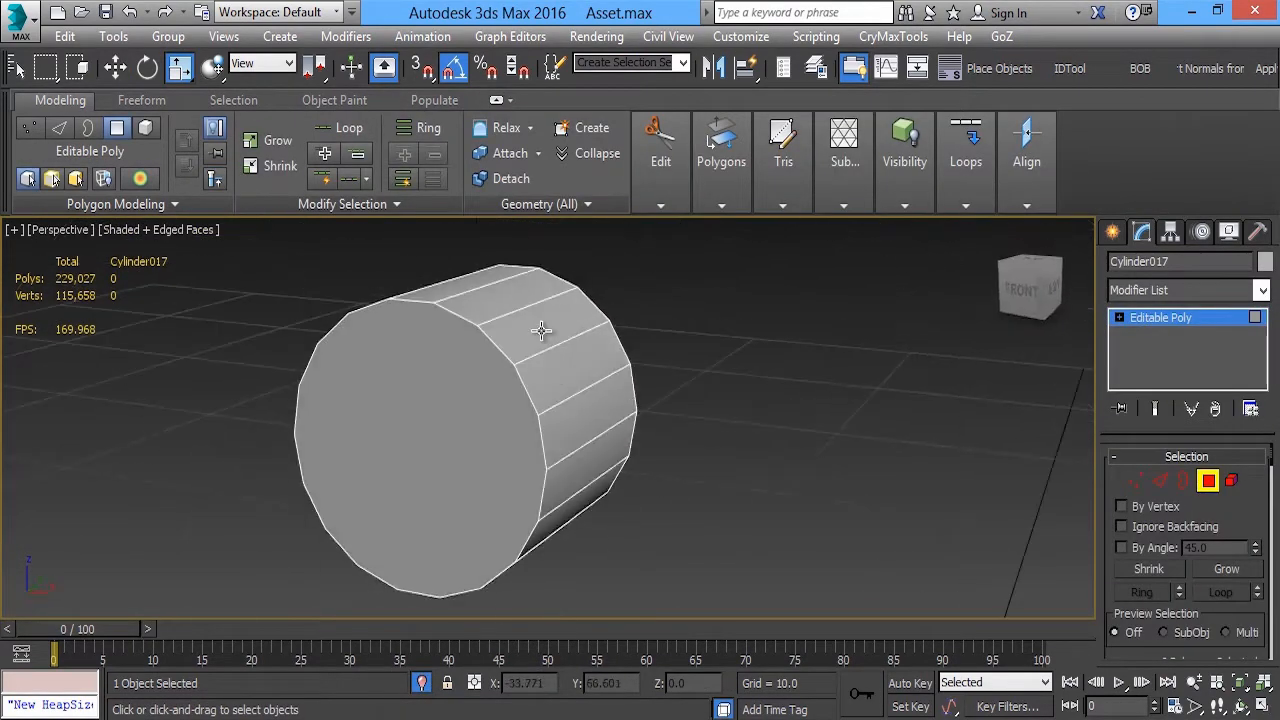
Select all the cylinder's side polygons and extrude them outward By Polygon to form separate gear teeth
{"action": "left_click", "coordinate": [540, 330]}
{"action": "left_click", "coordinate": [560, 374], "text": "shift"}
{"action": "middle_click_drag", "start_coordinate": [560, 374], "coordinate": [534, 370], "text": "alt"}
{"action": "mouse_move", "coordinate": [718, 190]}
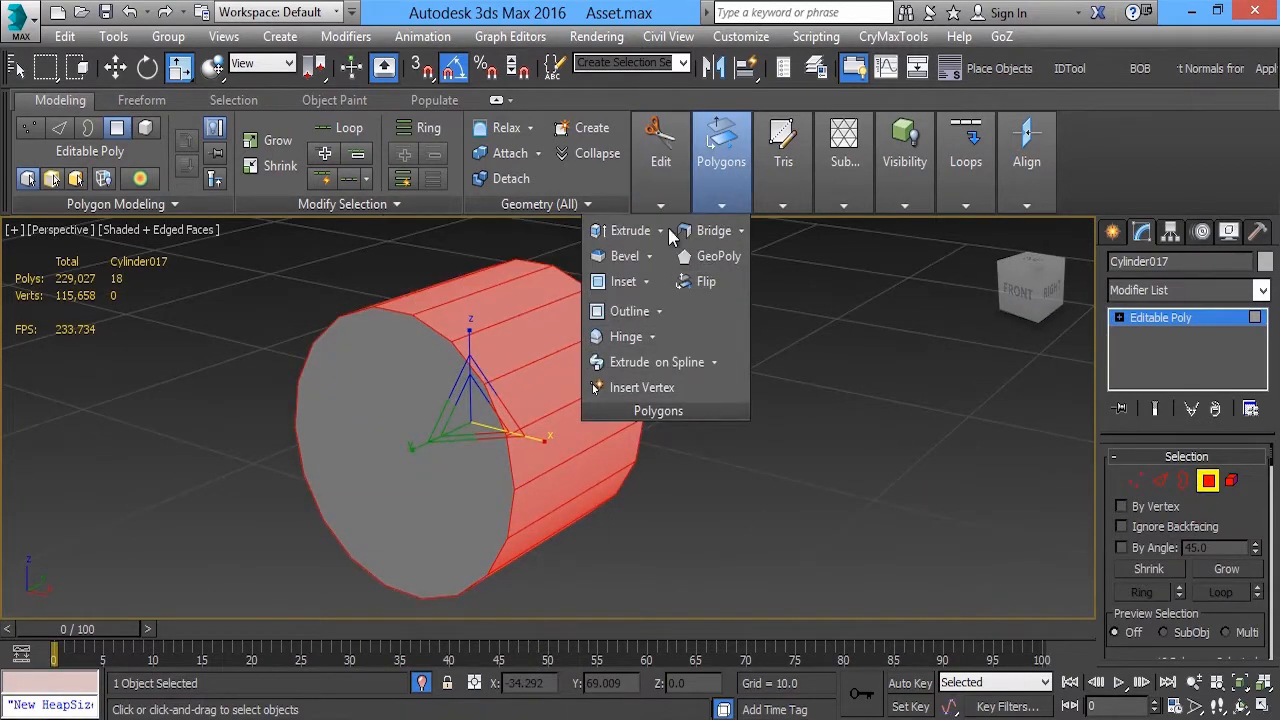
{"action": "left_click", "coordinate": [662, 230]}
{"action": "left_click", "coordinate": [612, 257]}
{"action": "left_click", "coordinate": [583, 428]}
{"action": "left_click", "coordinate": [622, 486]}
{"action": "left_click_drag", "start_coordinate": [563, 459], "coordinate": [559, 455]}
{"action": "left_click", "coordinate": [558, 490]}
Convert the tooth faces' selection to edges and deselect the end edges, keeping only the outer lengthwise tooth edges selected
{"action": "left_click", "coordinate": [1160, 481]}
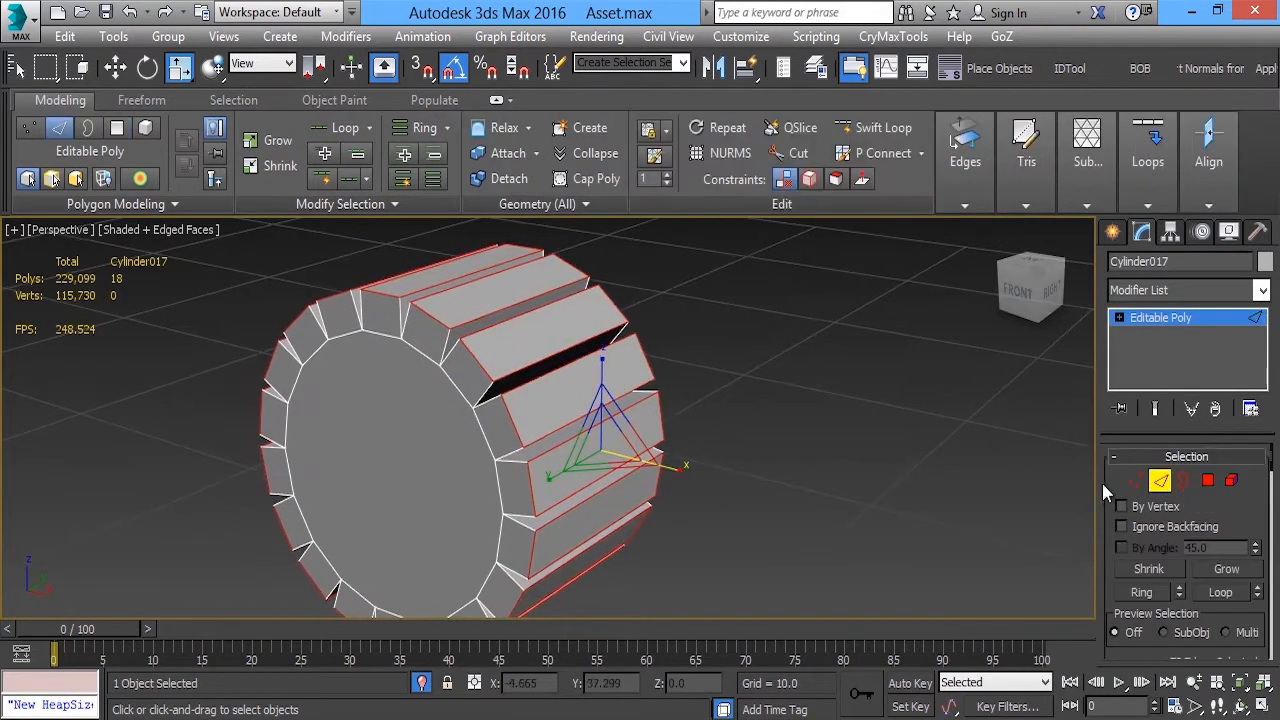
{"action": "key", "text": "f"}
{"action": "left_click", "coordinate": [718, 408], "text": "alt"}
{"action": "left_click", "coordinate": [750, 512], "text": "alt"}
{"action": "middle_click_drag", "start_coordinate": [755, 530], "coordinate": [861, 267]}
{"action": "left_click", "coordinate": [768, 456], "text": "alt"}
{"action": "left_click", "coordinate": [822, 316], "text": "alt"}
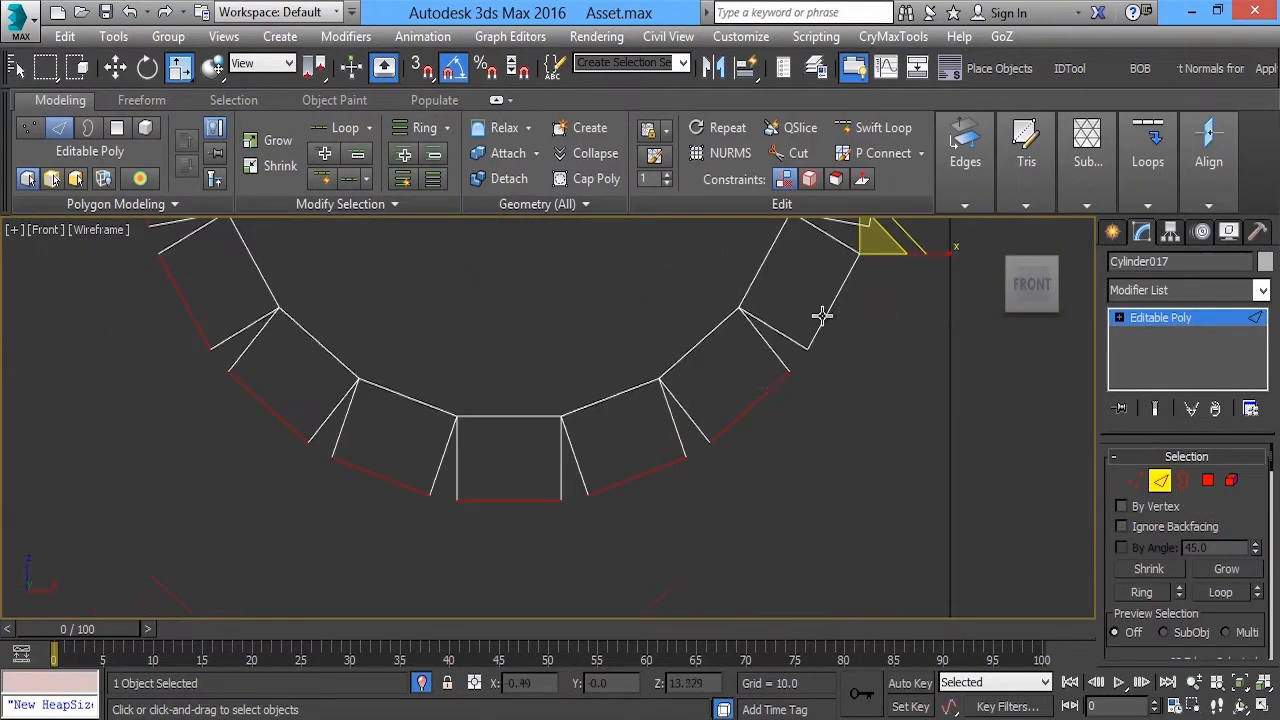
{"action": "left_click_drag", "start_coordinate": [387, 435], "coordinate": [388, 433], "text": "alt"}
{"action": "middle_click_drag", "start_coordinate": [144, 311], "coordinate": [221, 387]}
{"action": "left_click_drag", "start_coordinate": [221, 387], "coordinate": [276, 372], "text": "alt"}
{"action": "middle_click_drag", "start_coordinate": [205, 235], "coordinate": [279, 440]}
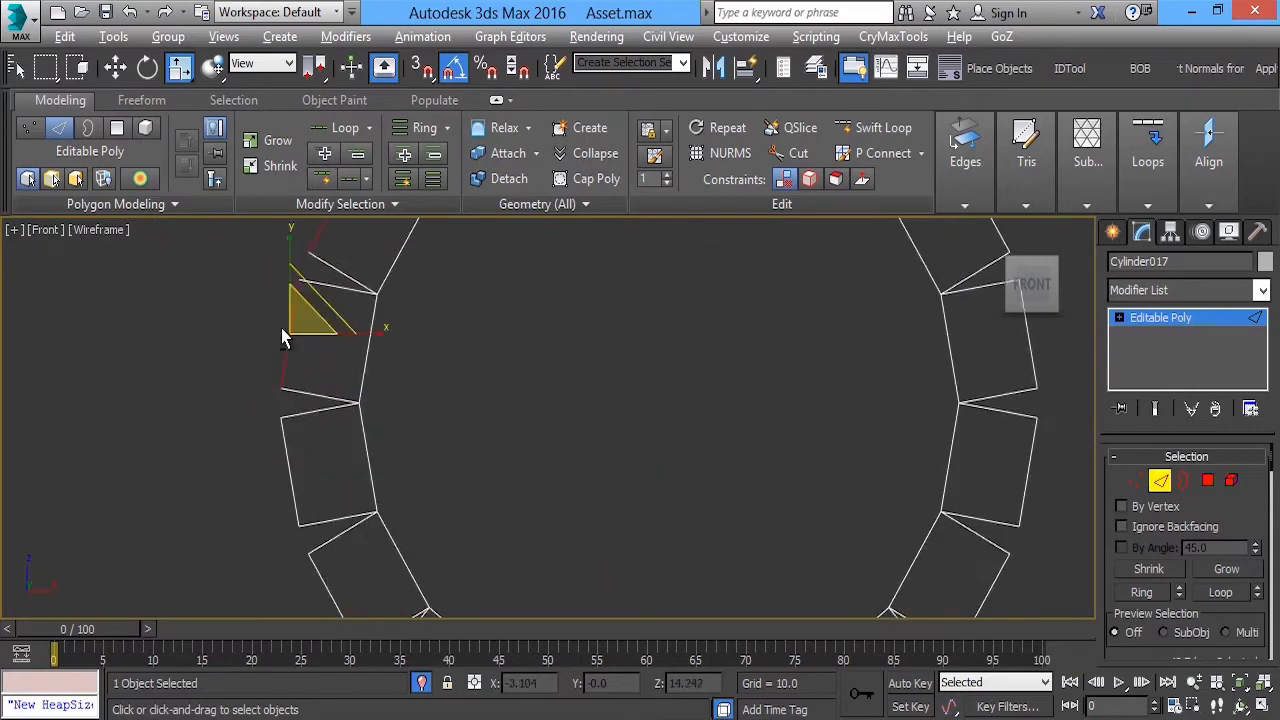
{"action": "left_click_drag", "start_coordinate": [270, 330], "coordinate": [310, 345], "text": "alt"}
{"action": "middle_click_drag", "start_coordinate": [310, 240], "coordinate": [341, 446]}
{"action": "left_click_drag", "start_coordinate": [380, 325], "coordinate": [420, 362], "text": "alt"}
{"action": "left_click_drag", "start_coordinate": [760, 293], "coordinate": [757, 297], "text": "alt"}
{"action": "key", "text": "p"}
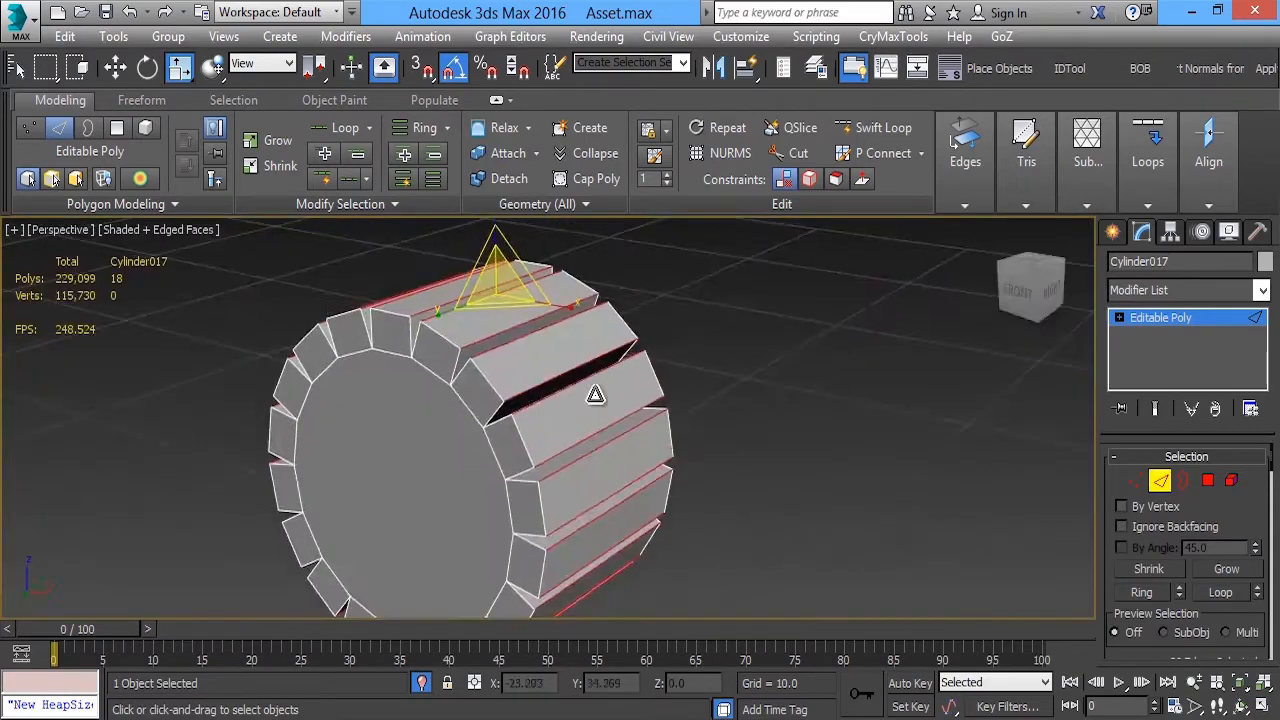
Chamfer the selected lengthwise tooth edges with 1 segment to taper the teeth, and leave edge editing
{"action": "mouse_move", "coordinate": [594, 394]}
{"action": "middle_mouse_down", "text": "alt"}
{"action": "mouse_move", "coordinate": [654, 334]}
{"action": "mouse_move", "coordinate": [471, 311]}
{"action": "middle_mouse_up", "text": "alt"}
{"action": "scroll", "coordinate": [640, 330], "scroll_direction": "up", "scroll_amount": 3}
{"action": "mouse_move", "coordinate": [962, 180]}
{"action": "left_click", "coordinate": [821, 258]}
{"action": "left_click", "coordinate": [775, 284]}
{"action": "middle_click_drag", "start_coordinate": [530, 430], "coordinate": [428, 463], "text": "alt"}
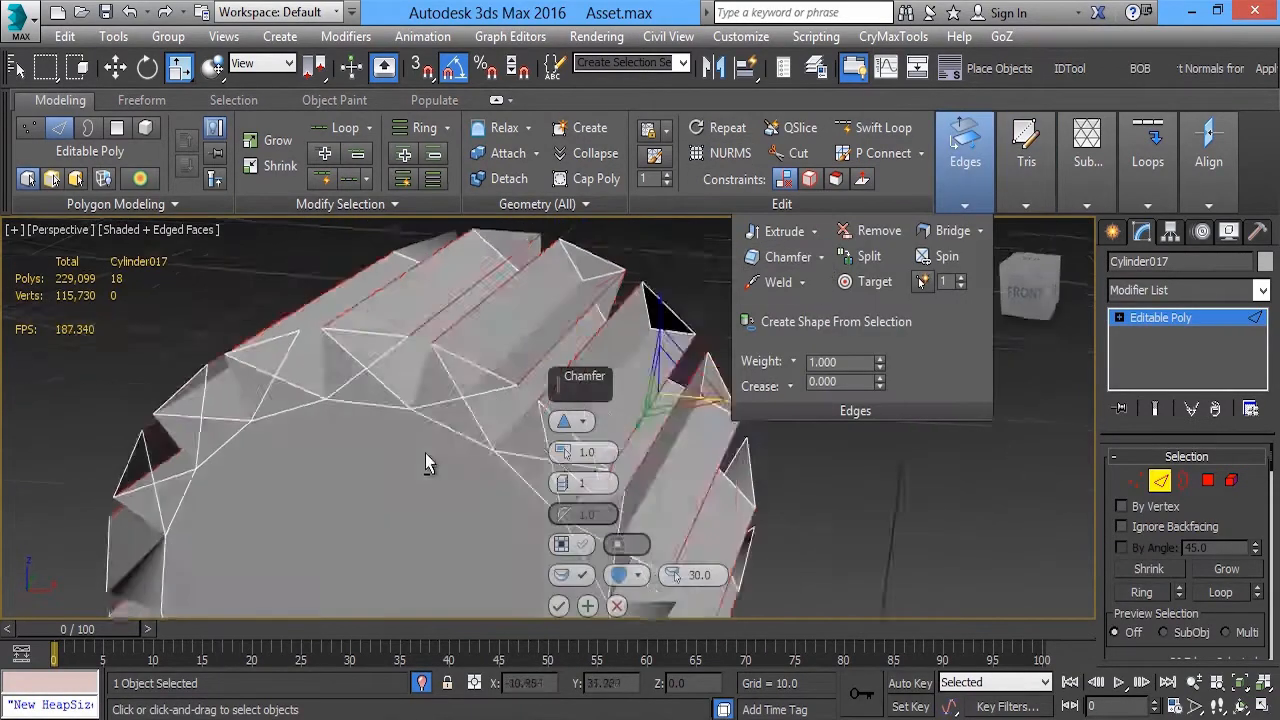
{"action": "left_click_drag", "start_coordinate": [562, 455], "coordinate": [551, 481]}
{"action": "left_click", "coordinate": [559, 606]}
{"action": "scroll", "coordinate": [600, 430], "scroll_direction": "down", "scroll_amount": 3}
{"action": "middle_click_drag", "start_coordinate": [590, 360], "coordinate": [415, 312], "text": "alt"}
{"action": "left_click", "coordinate": [1187, 322]}
{"action": "left_click", "coordinate": [1262, 290]}
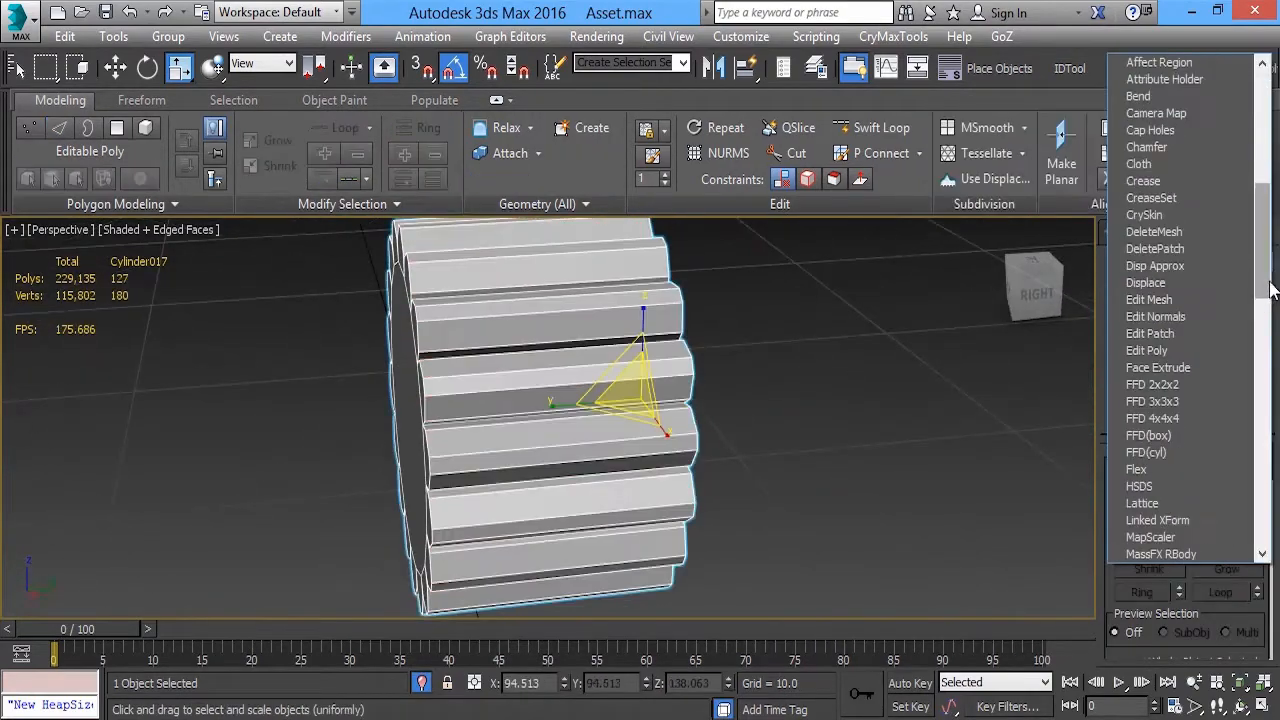
Exit isolation, then move and scale the gear to suit the housing's recess
{"action": "key", "text": "alt+q"}
{"action": "key", "text": "w"}
{"action": "middle_click_drag", "start_coordinate": [560, 350], "coordinate": [745, 340], "text": "alt"}
{"action": "key", "text": "r"}
{"action": "left_click_drag", "start_coordinate": [568, 430], "coordinate": [566, 468]}
{"action": "middle_click_drag", "start_coordinate": [566, 468], "coordinate": [500, 490], "text": "alt"}
{"action": "left_click_drag", "start_coordinate": [540, 410], "coordinate": [500, 416]}
{"action": "middle_click_drag", "start_coordinate": [500, 416], "coordinate": [660, 380], "text": "alt"}
Centre the gear within the small rounded end of the recess, aligning it in the Front view
{"action": "key", "text": "alt+w"}
{"action": "key", "text": "alt+w"}
{"action": "key", "text": "w"}
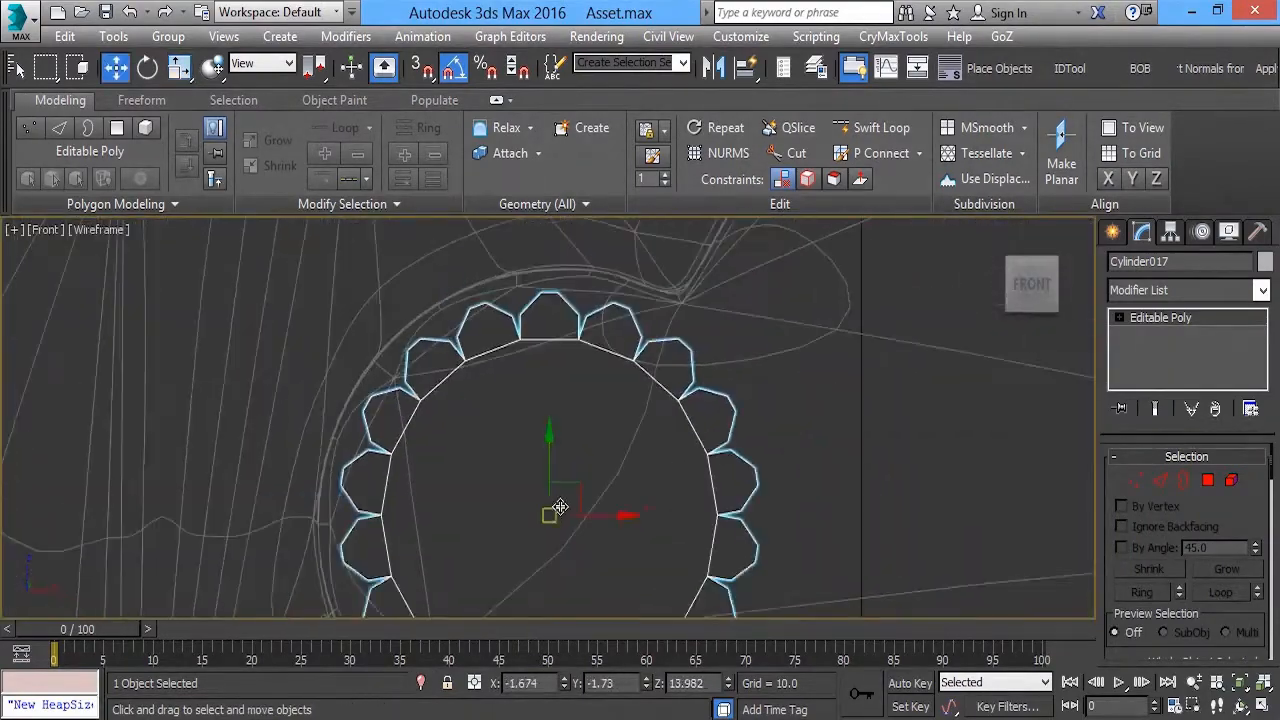
{"action": "middle_click_drag", "start_coordinate": [557, 508], "coordinate": [586, 430]}
{"action": "scroll", "coordinate": [594, 425], "scroll_direction": "down", "scroll_amount": 2}
{"action": "left_click_drag", "start_coordinate": [598, 420], "coordinate": [600, 422]}
{"action": "key", "text": "alt+w"}
{"action": "right_click", "coordinate": [760, 500]}
{"action": "key", "text": "alt+w"}
{"action": "middle_click_drag", "start_coordinate": [768, 500], "coordinate": [548, 390], "text": "alt"}
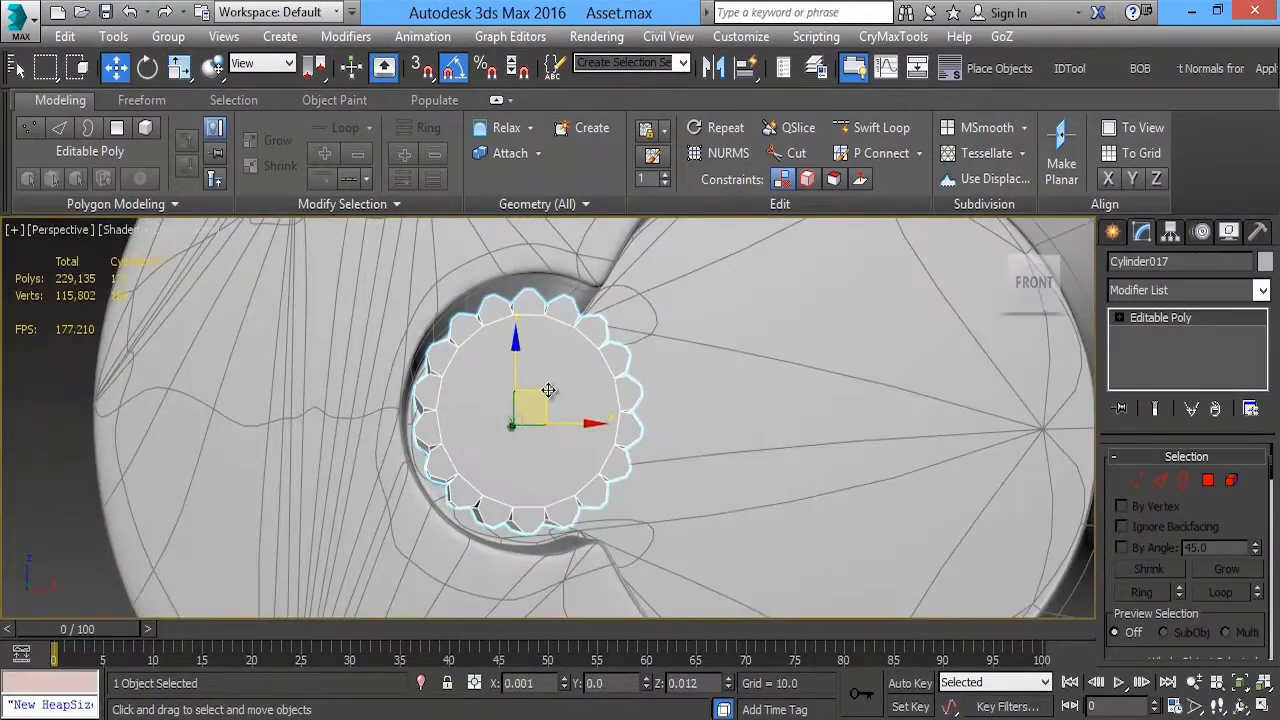
Isolate the gear and add an Edit Poly modifier to it
{"action": "left_click", "coordinate": [422, 684]}
{"action": "middle_click_drag", "start_coordinate": [650, 420], "coordinate": [560, 445], "text": "alt"}
{"action": "left_click", "coordinate": [1182, 290]}
{"action": "left_click", "coordinate": [1163, 117]}
{"action": "scroll", "coordinate": [640, 410], "scroll_direction": "up", "scroll_amount": 2}
{"action": "middle_click_drag", "start_coordinate": [680, 410], "coordinate": [560, 405], "text": "alt"}
Add two support edge loops around the gear with Swift Loop, one near each end of the teeth
{"action": "left_click", "coordinate": [894, 130]}
{"action": "left_click", "coordinate": [476, 447]}
{"action": "middle_click_drag", "start_coordinate": [476, 447], "coordinate": [350, 440], "text": "alt"}
{"action": "middle_click_drag", "start_coordinate": [650, 400], "coordinate": [585, 405], "text": "alt"}
{"action": "left_click", "coordinate": [585, 400]}
{"action": "right_click", "coordinate": [590, 400]}
Select the teeth's back end faces using Ignore Backfacing and By Angle 5.0, and delete them
{"action": "key", "text": "4"}
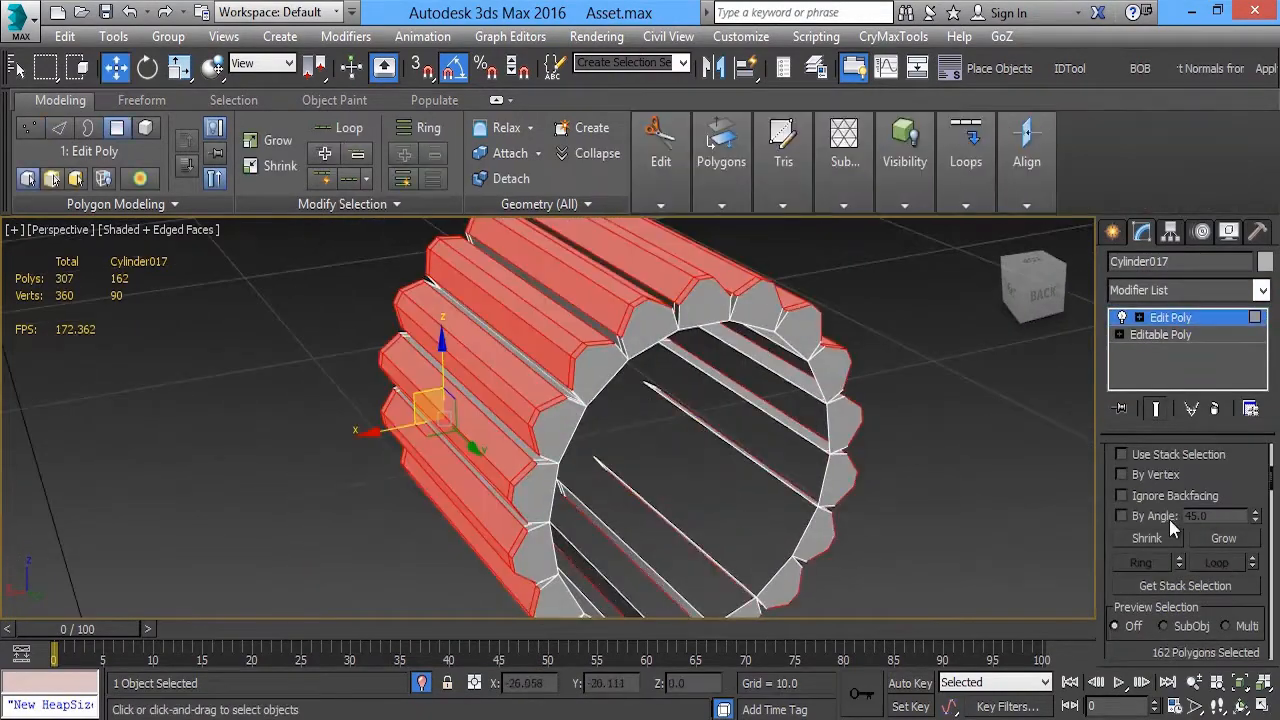
{"action": "left_click", "coordinate": [658, 322]}
{"action": "left_click", "coordinate": [535, 551], "text": "ctrl"}
{"action": "middle_click_drag", "start_coordinate": [536, 552], "coordinate": [459, 432]}
{"action": "left_click", "coordinate": [472, 477], "text": "ctrl"}
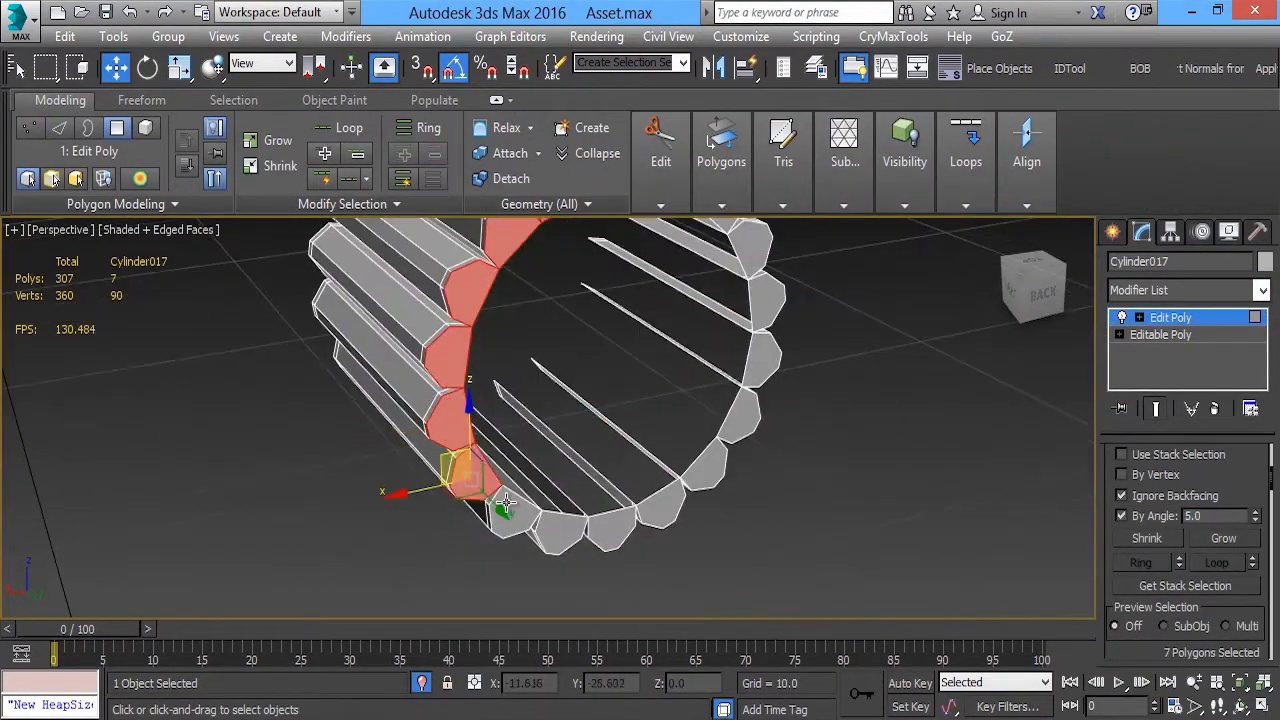
{"action": "left_click", "coordinate": [767, 302], "text": "ctrl"}
{"action": "left_click", "coordinate": [736, 314], "text": "ctrl"}
{"action": "left_click", "coordinate": [702, 296], "text": "ctrl"}
{"action": "left_click", "coordinate": [658, 278], "text": "ctrl"}
{"action": "key", "text": "Delete"}
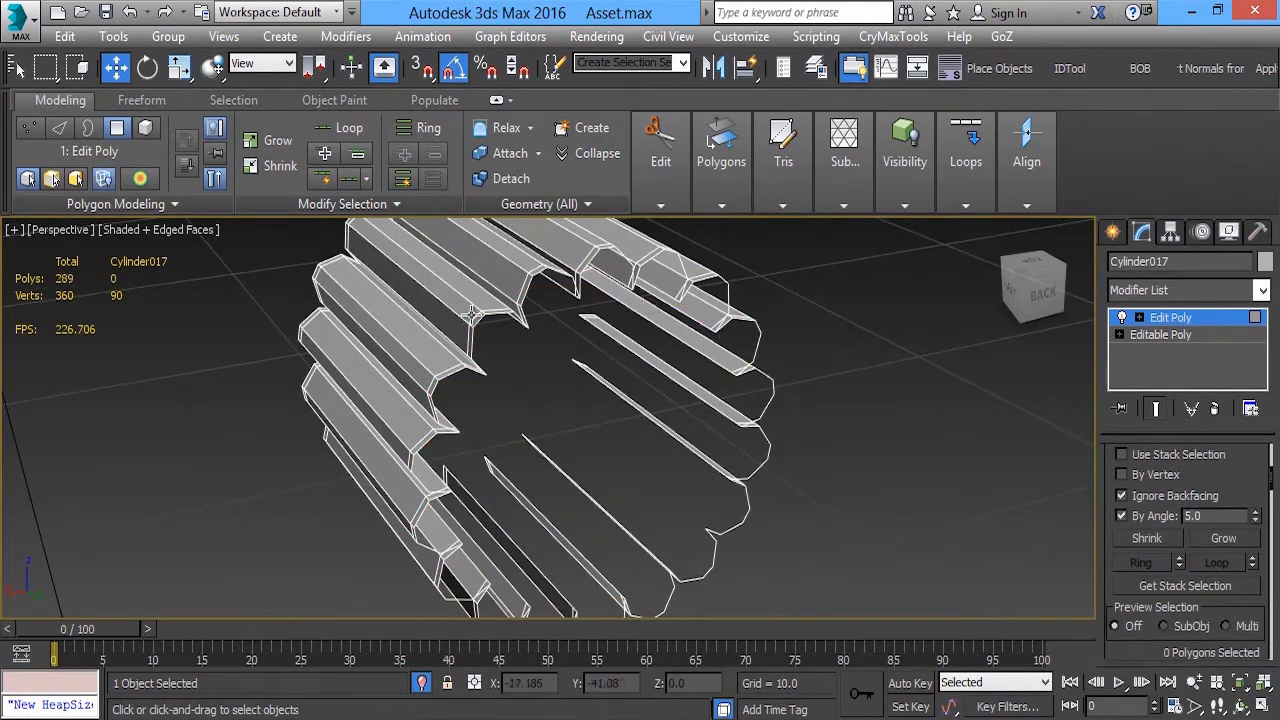
Select the gear's whole front face, including the tooth ends, and inset it slightly as a group
{"action": "middle_click_drag", "start_coordinate": [620, 330], "coordinate": [880, 340], "text": "alt"}
{"action": "left_click", "coordinate": [560, 420]}
{"action": "mouse_move", "coordinate": [665, 192]}
{"action": "mouse_move", "coordinate": [720, 170]}
{"action": "left_click", "coordinate": [620, 283]}
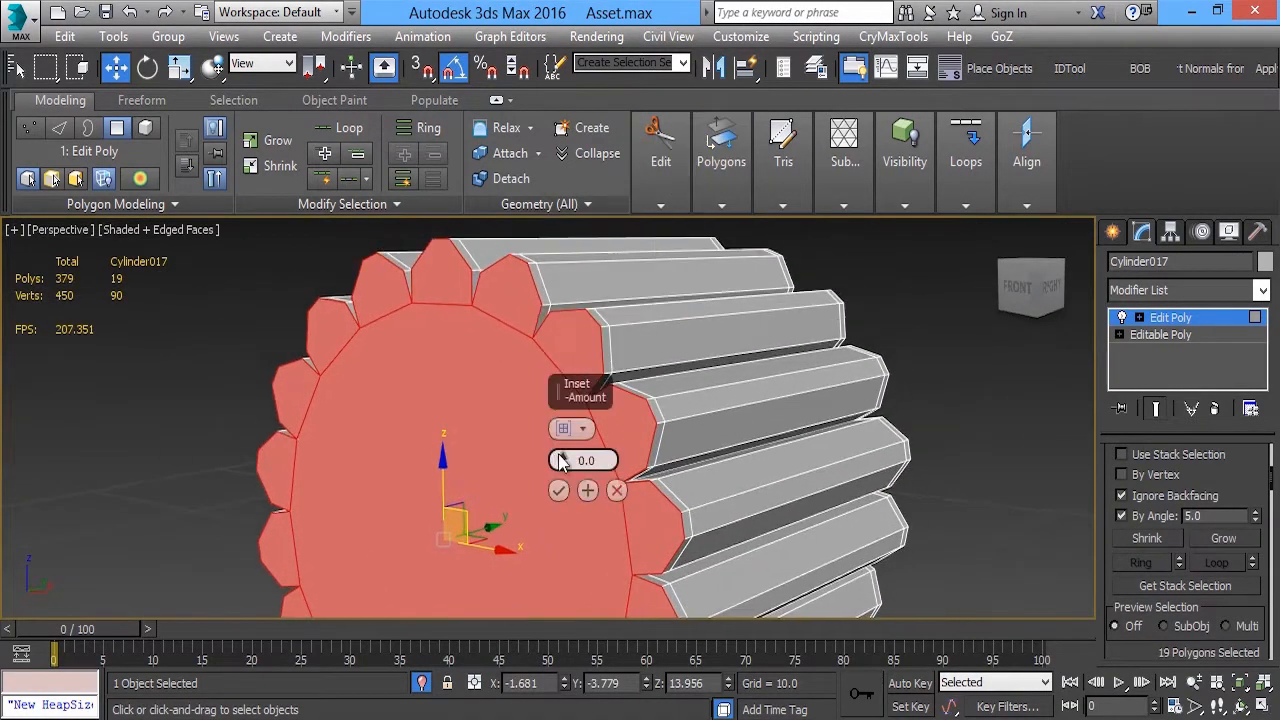
{"action": "left_click_drag", "start_coordinate": [561, 455], "coordinate": [561, 446]}
{"action": "middle_click_drag", "start_coordinate": [490, 345], "coordinate": [558, 371], "text": "alt"}
Add a TurboSmooth modifier with 2 iterations to the gear
{"action": "left_click", "coordinate": [1160, 317]}
{"action": "mouse_move", "coordinate": [700, 355]}
{"action": "middle_mouse_down", "text": "alt"}
{"action": "mouse_move", "coordinate": [614, 363]}
{"action": "mouse_move", "coordinate": [690, 378]}
{"action": "middle_mouse_up", "text": "alt"}
{"action": "left_click", "coordinate": [1170, 290]}
{"action": "left_click", "coordinate": [1169, 166]}
{"action": "left_click", "coordinate": [1251, 487]}
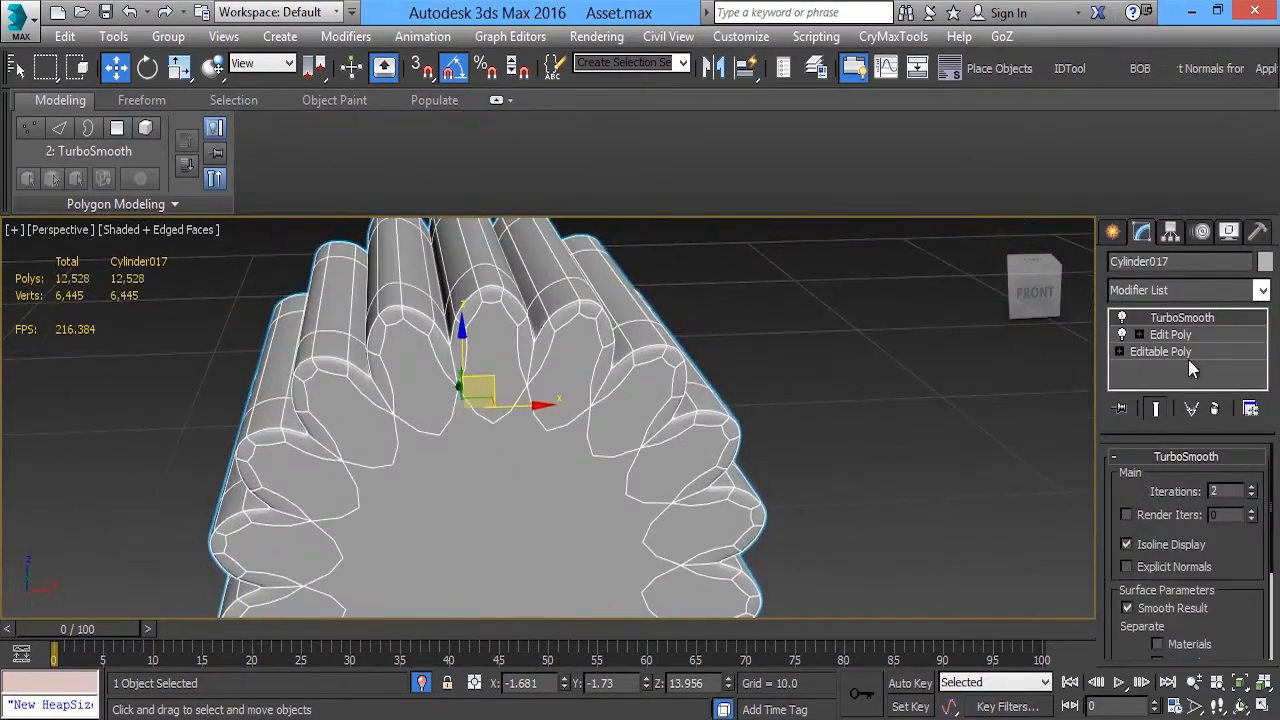
Compare the gear with TurboSmooth off and on, then exit isolation mode and deselect everything
{"action": "left_click", "coordinate": [1122, 318]}
{"action": "left_click", "coordinate": [1122, 318]}
{"action": "middle_click_drag", "start_coordinate": [374, 466], "coordinate": [451, 314], "text": "alt"}
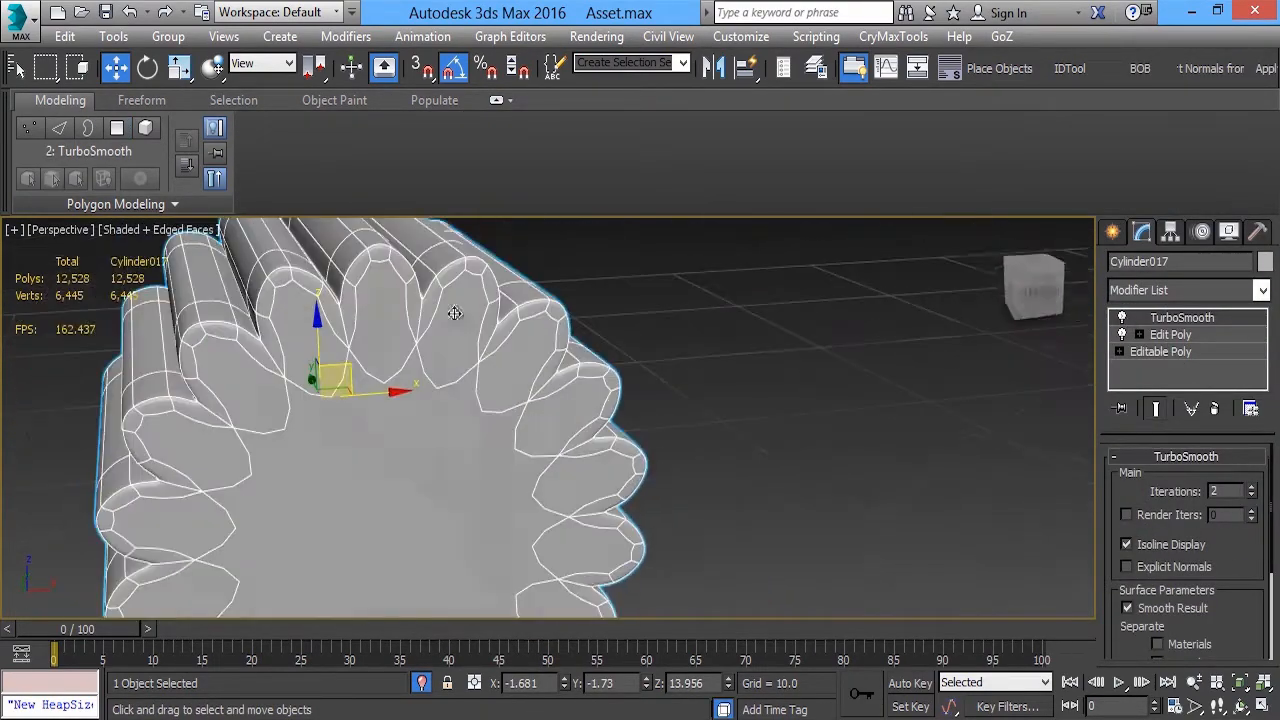
{"action": "key", "text": "alt+q"}
{"action": "scroll", "coordinate": [591, 463], "scroll_direction": "down", "scroll_amount": 4}
{"action": "left_click", "coordinate": [860, 290]}
Select the rounded housing together with its gear and copy both upward in the Front view
{"action": "middle_click_drag", "start_coordinate": [640, 440], "coordinate": [504, 437], "text": "alt"}
{"action": "left_click", "coordinate": [586, 406]}
{"action": "left_click", "coordinate": [534, 329], "text": "ctrl"}
{"action": "key", "text": "f"}
{"action": "scroll", "coordinate": [560, 430], "scroll_direction": "down", "scroll_amount": 4}
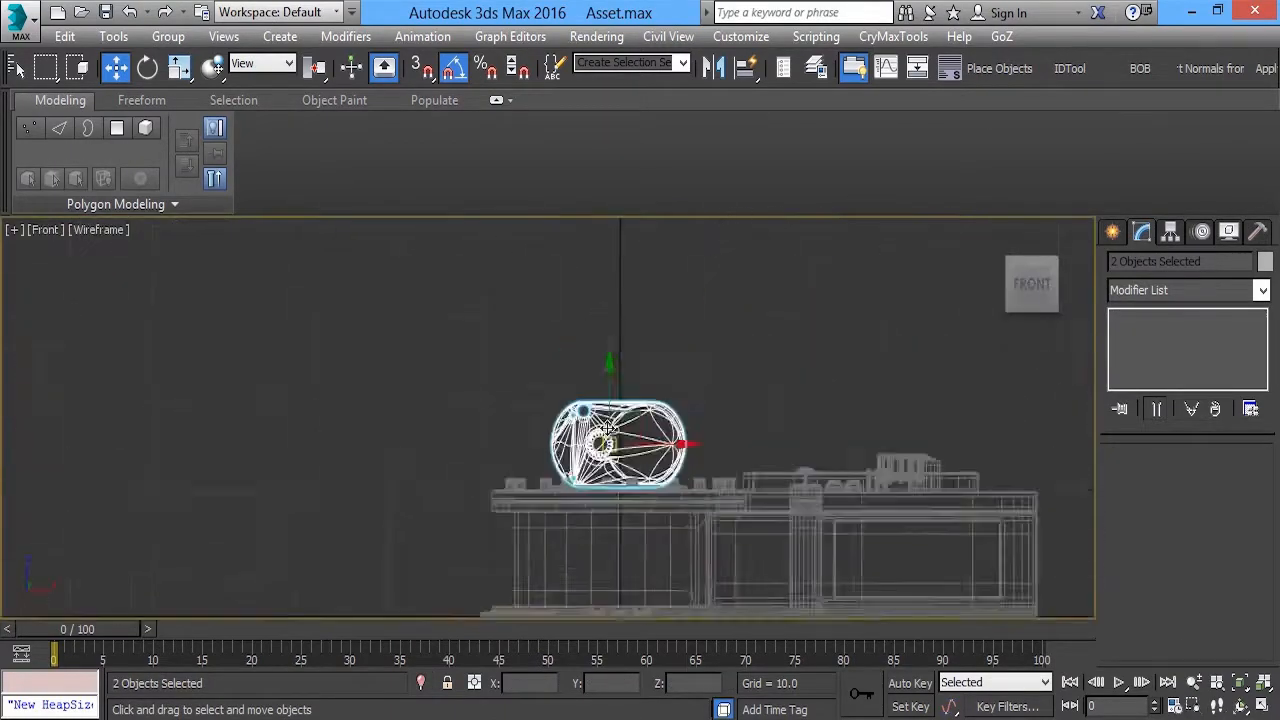
{"action": "scroll", "coordinate": [609, 420], "scroll_direction": "up", "scroll_amount": 2}
{"action": "left_click_drag", "start_coordinate": [609, 402], "coordinate": [608, 291], "text": "shift"}
{"action": "left_click", "coordinate": [664, 460]}
Rotate the copied housing and gear half a turn in the Front view so the gear faces the opposite end
{"action": "scroll", "coordinate": [664, 400], "scroll_direction": "up", "scroll_amount": 2}
{"action": "middle_click_drag", "start_coordinate": [690, 325], "coordinate": [617, 362]}
{"action": "middle_click_drag", "start_coordinate": [641, 293], "coordinate": [646, 251]}
{"action": "key", "text": "e"}
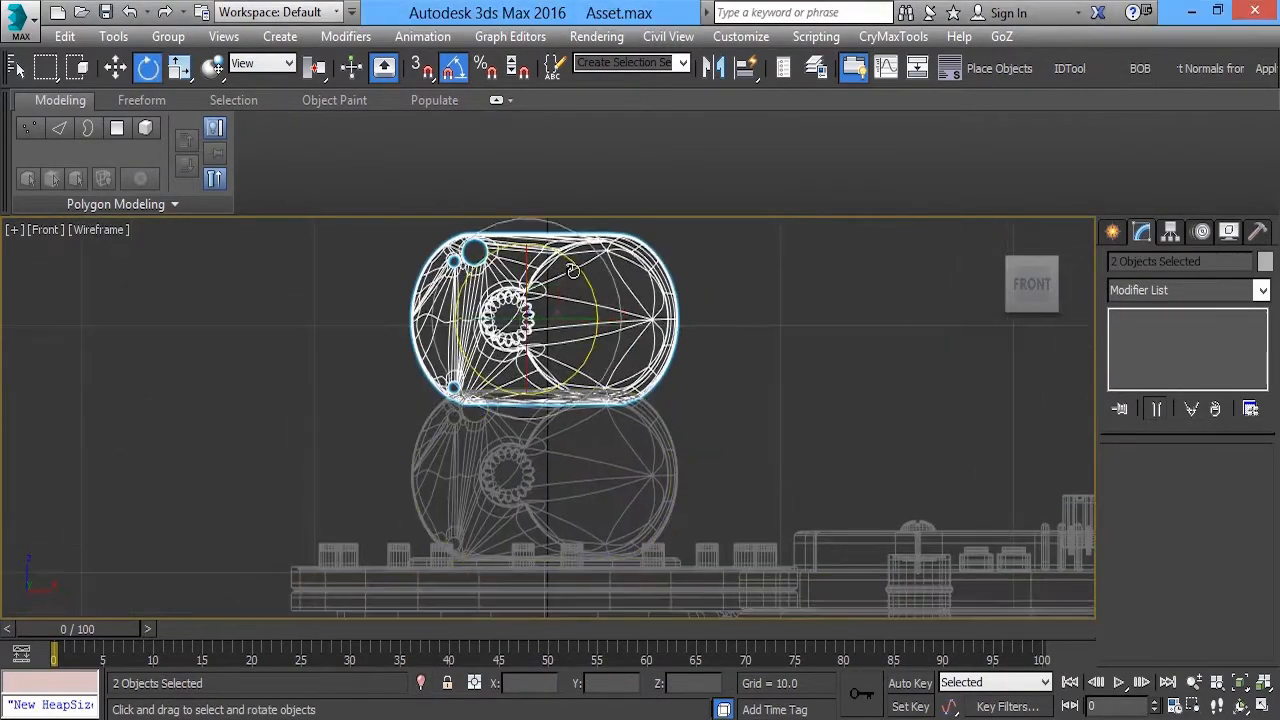
{"action": "left_click_drag", "start_coordinate": [580, 268], "coordinate": [422, 172]}
Move the rotated copy over the original housing, offset toward the original's gearless end, and fine-tune its position along X
{"action": "key", "text": "w"}
{"action": "left_click_drag", "start_coordinate": [547, 294], "coordinate": [687, 450]}
{"action": "scroll", "coordinate": [683, 455], "scroll_direction": "up", "scroll_amount": 3}
{"action": "middle_click_drag", "start_coordinate": [682, 456], "coordinate": [627, 422]}
{"action": "left_click_drag", "start_coordinate": [627, 422], "coordinate": [621, 428]}
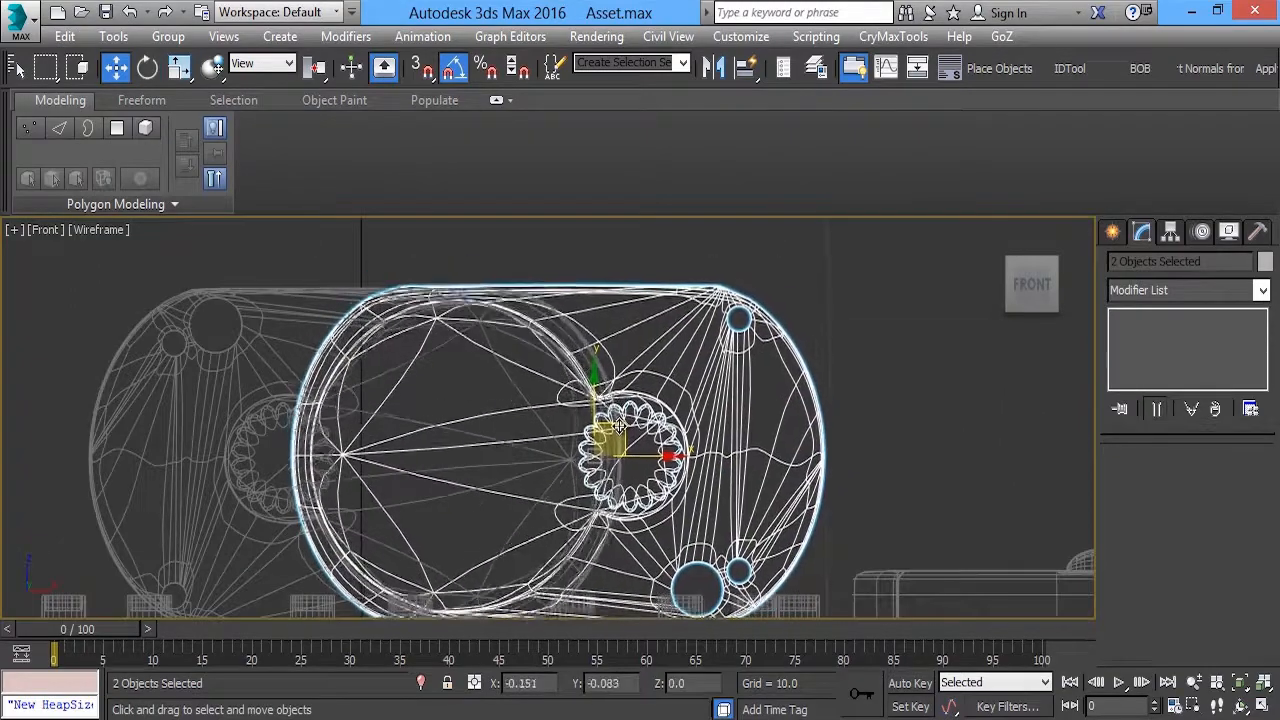
{"action": "key", "text": "p"}
{"action": "mouse_move", "coordinate": [621, 428]}
{"action": "middle_mouse_down", "text": "alt"}
{"action": "mouse_move", "coordinate": [690, 405]}
{"action": "mouse_move", "coordinate": [672, 412]}
{"action": "middle_mouse_up", "text": "alt"}
{"action": "left_click_drag", "start_coordinate": [743, 366], "coordinate": [739, 366]}
Raise the rotated housing and gear copy well above the robot's base, and clear the selection
{"action": "scroll", "coordinate": [739, 366], "scroll_direction": "down", "scroll_amount": 8}
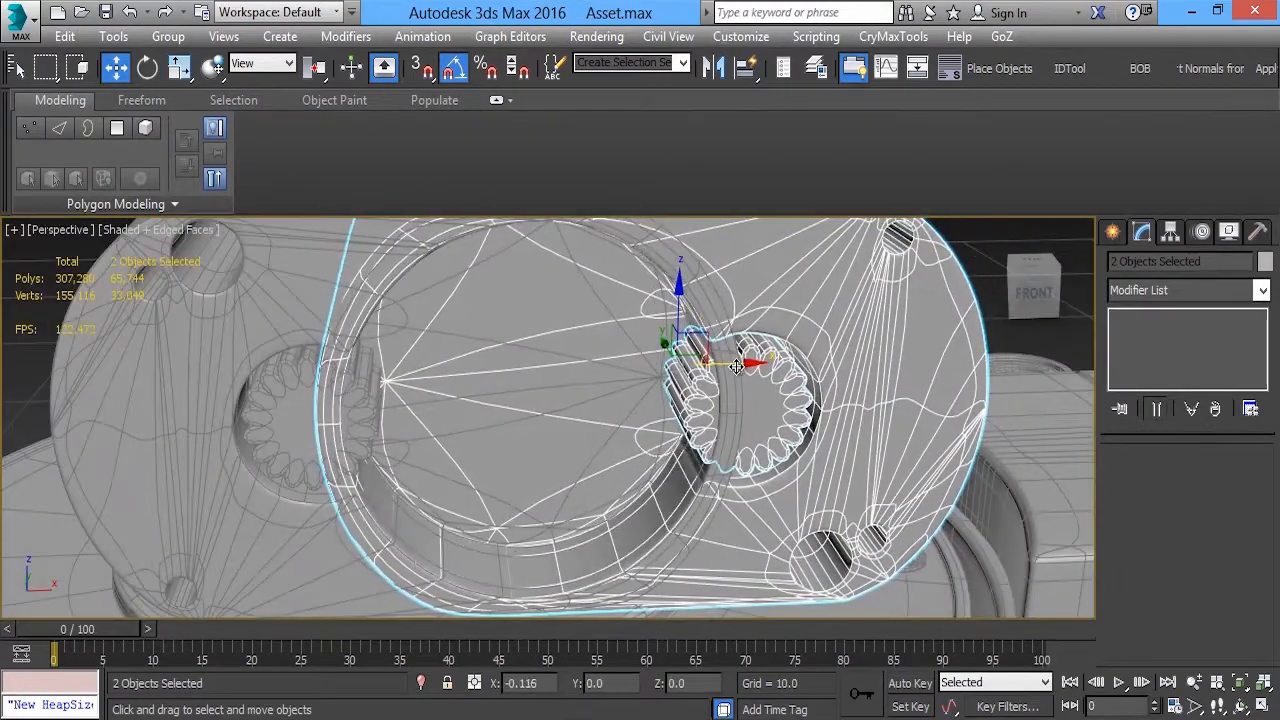
{"action": "left_click_drag", "start_coordinate": [533, 493], "coordinate": [513, 265]}
{"action": "scroll", "coordinate": [513, 265], "scroll_direction": "down", "scroll_amount": 2}
{"action": "middle_click_drag", "start_coordinate": [560, 400], "coordinate": [625, 440], "text": "alt"}
{"action": "left_click_drag", "start_coordinate": [594, 299], "coordinate": [594, 294]}
{"action": "left_click", "coordinate": [665, 372]}
{"action": "middle_click_drag", "start_coordinate": [665, 372], "coordinate": [610, 392], "text": "alt"}
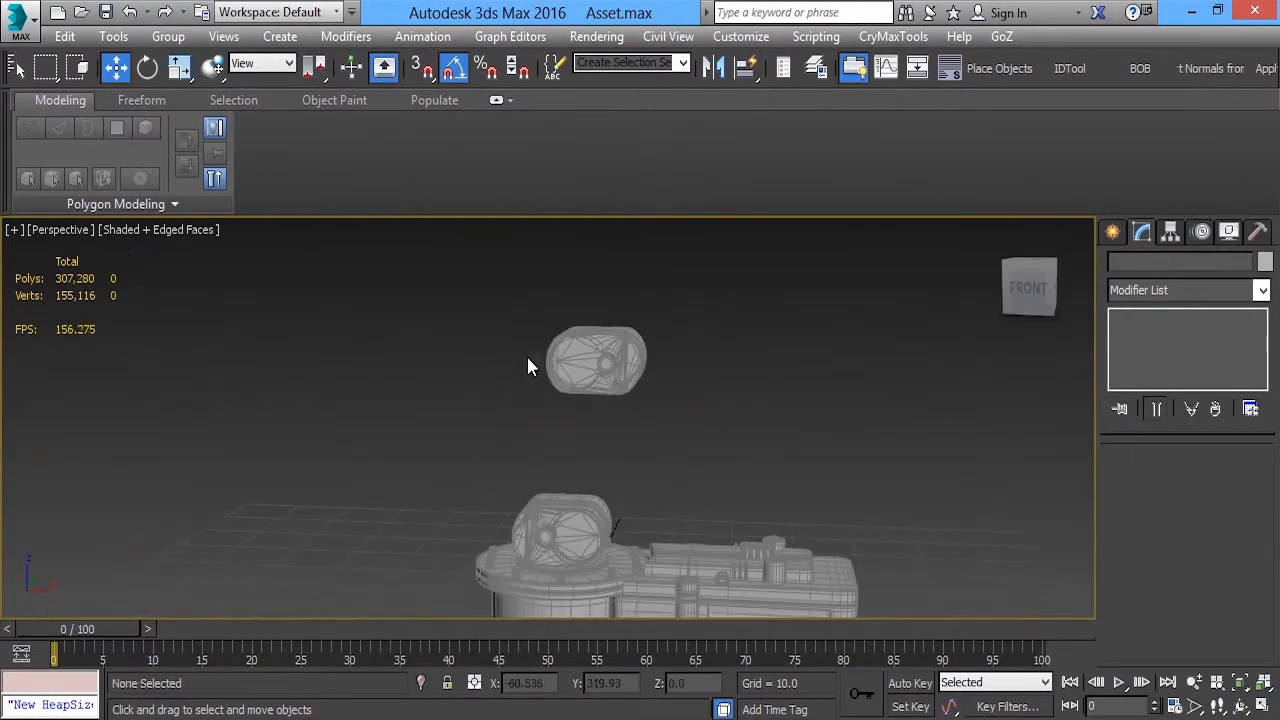
Duplicate the raised housing and gear, and rotate the duplicate half a turn
{"action": "mouse_move", "coordinate": [528, 358]}
{"action": "left_mouse_down"}
{"action": "mouse_move", "coordinate": [612, 382]}
{"action": "mouse_move", "coordinate": [547, 367]}
{"action": "left_mouse_up"}
{"action": "key", "text": "Return"}
{"action": "key", "text": "e"}
{"action": "left_click_drag", "start_coordinate": [495, 284], "coordinate": [355, 207]}
Move the rotated duplicate along X away from the raised housing, leaving a wider gap between them, and deselect it
{"action": "scroll", "coordinate": [345, 290], "scroll_direction": "up", "scroll_amount": 4}
{"action": "middle_click_drag", "start_coordinate": [345, 300], "coordinate": [320, 330], "text": "alt"}
{"action": "key", "text": "w"}
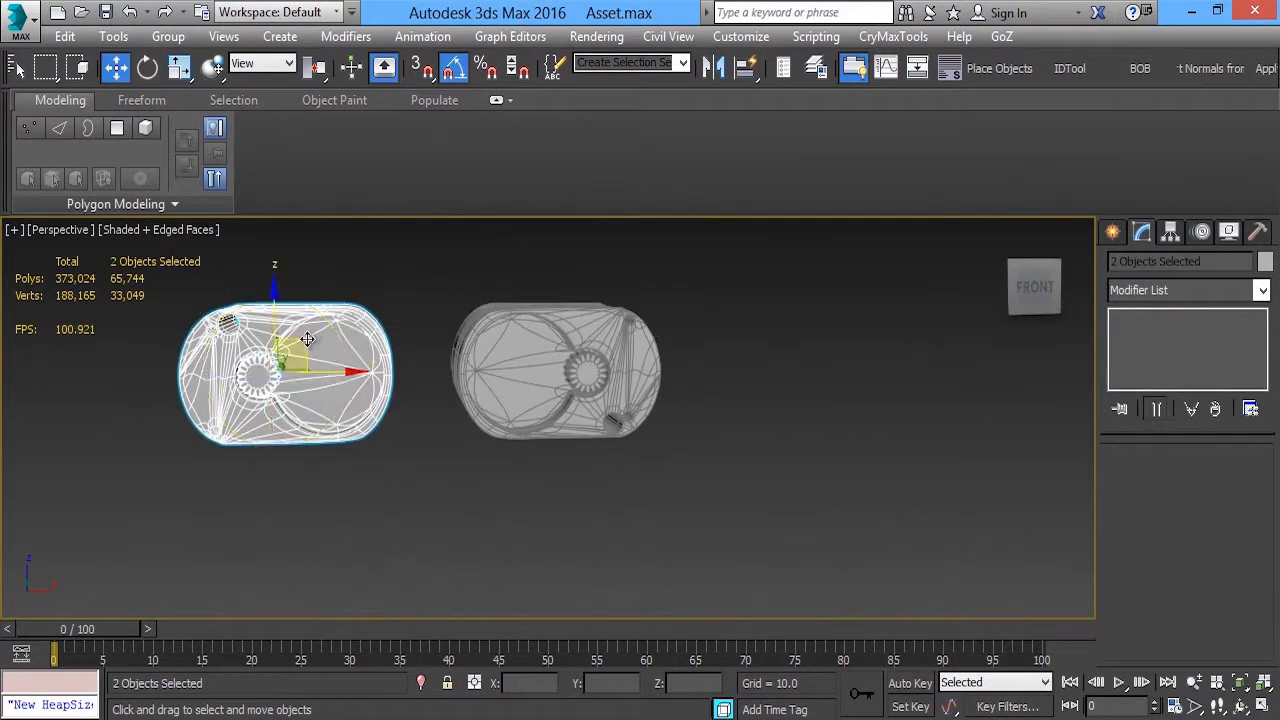
{"action": "left_click_drag", "start_coordinate": [331, 371], "coordinate": [292, 370]}
{"action": "left_click", "coordinate": [412, 345]}
Review the raised housings, then switch to Windows Photo Viewer and examine the upper arm joints in the reference image
{"action": "scroll", "coordinate": [515, 344], "scroll_direction": "down", "scroll_amount": 4}
{"action": "mouse_move", "coordinate": [430, 335]}
{"action": "middle_mouse_down", "text": "alt"}
{"action": "mouse_move", "coordinate": [515, 344]}
{"action": "mouse_move", "coordinate": [435, 340]}
{"action": "middle_mouse_up", "text": "alt"}
{"action": "left_click_drag", "start_coordinate": [395, 275], "coordinate": [320, 345]}
{"action": "left_click", "coordinate": [550, 400]}
{"action": "middle_click_drag", "start_coordinate": [560, 406], "coordinate": [580, 402], "text": "alt"}
{"action": "left_click_drag", "start_coordinate": [395, 275], "coordinate": [367, 337]}
{"action": "left_click", "coordinate": [500, 360]}
{"action": "middle_click_drag", "start_coordinate": [510, 355], "coordinate": [443, 486], "text": "alt"}
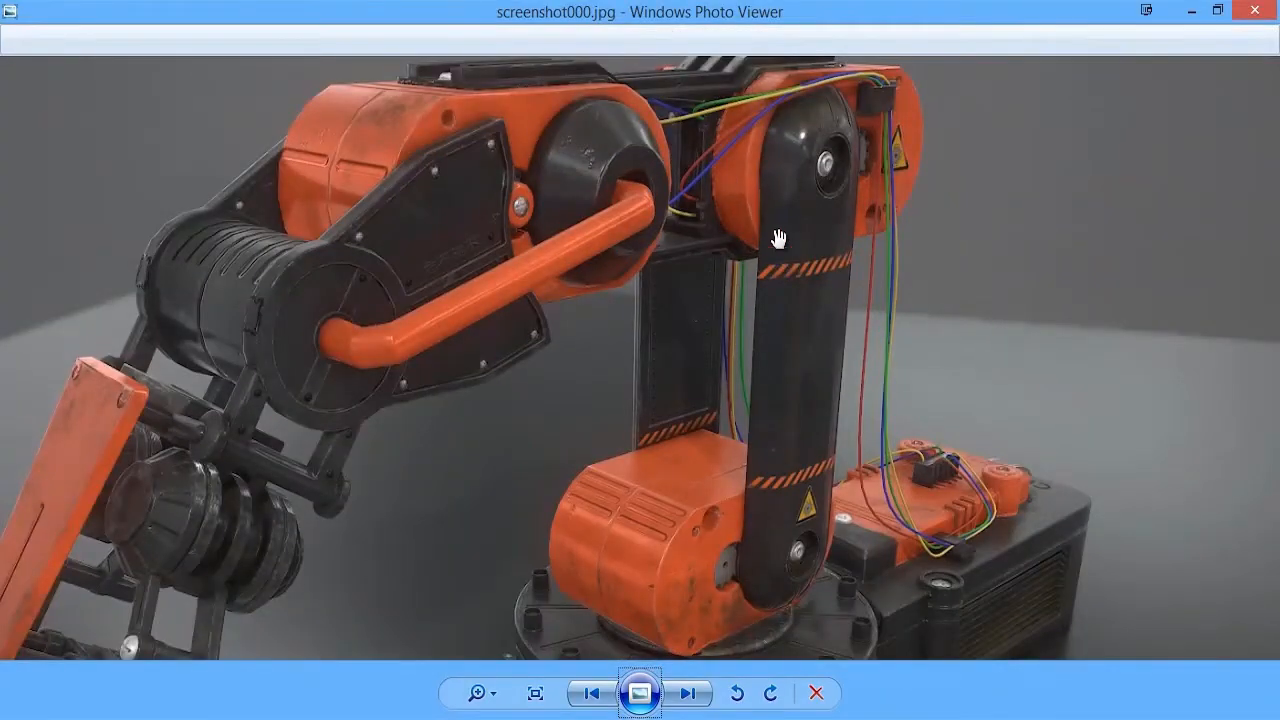
{"action": "left_click_drag", "start_coordinate": [778, 238], "coordinate": [750, 294]}
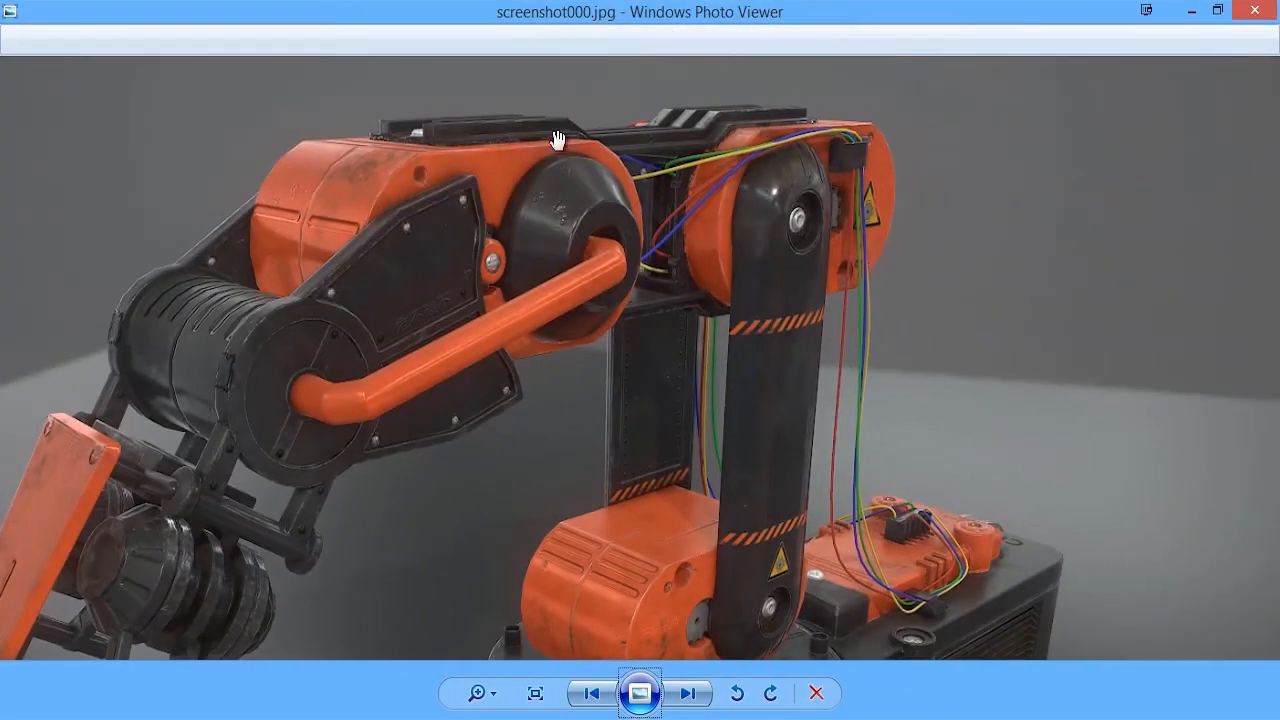